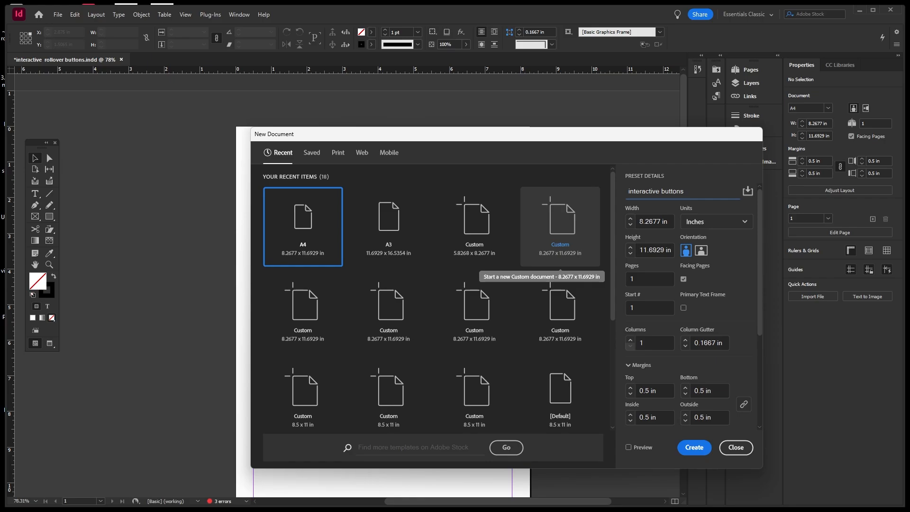
Name the new A4 document 'interactive rollover buttons with animation' and create it.
key(BackSpace)
key(BackSpace)
key(BackSpace)
key(BackSpace)
key(BackSpace)
key(BackSpace)
key(BackSpace)
text(rollover buttons with animation)
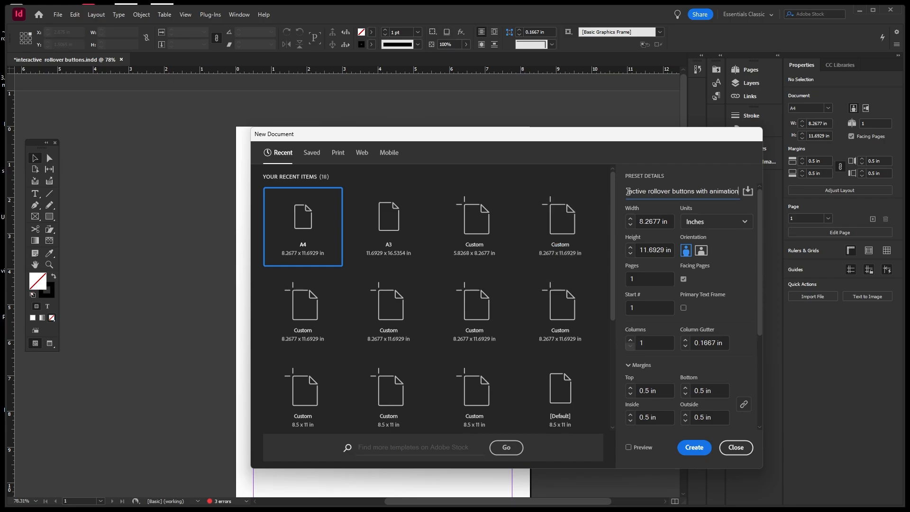
drag(628, 191, 740, 192)
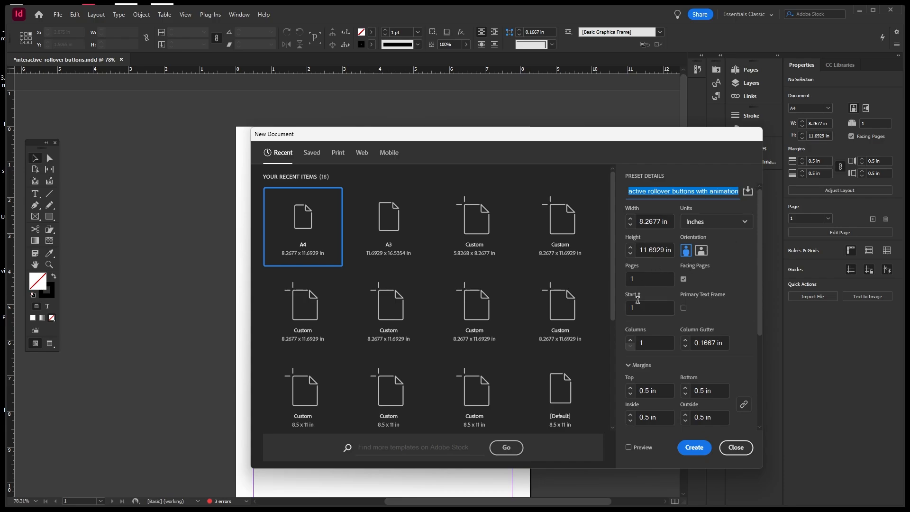
click(693, 448)
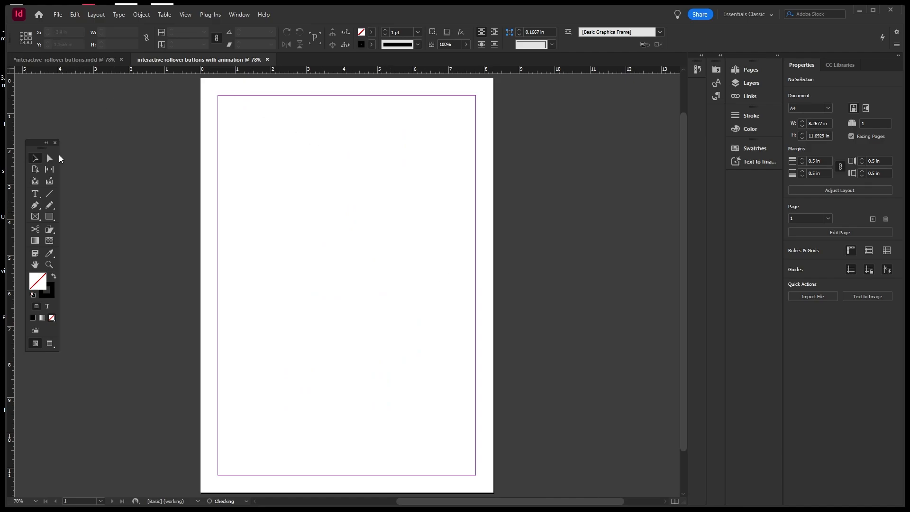
Draw a text frame near the page top and paste the title at 24 pt.
click(36, 194)
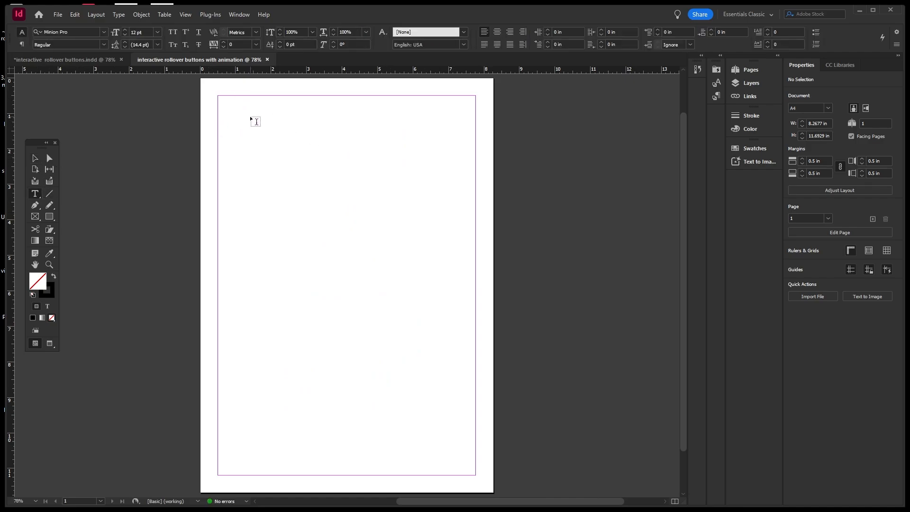
drag(250, 116, 445, 133)
click(155, 33)
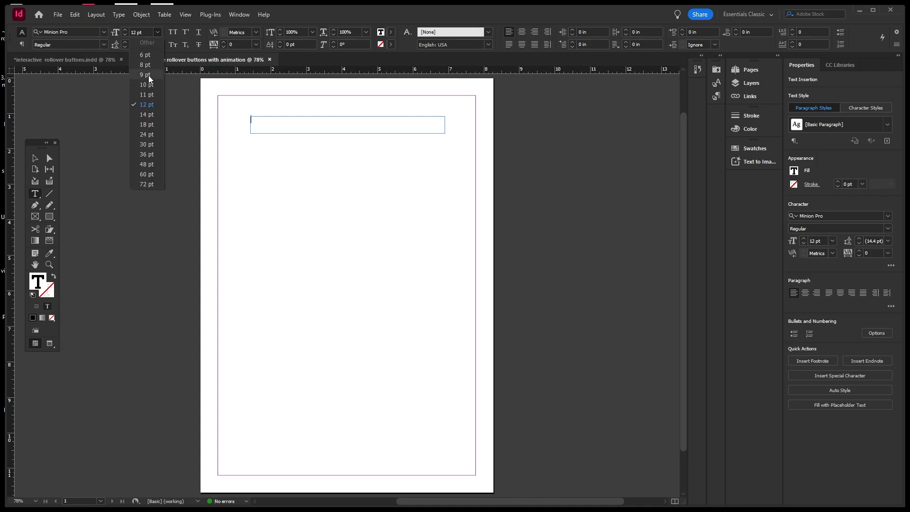
click(148, 134)
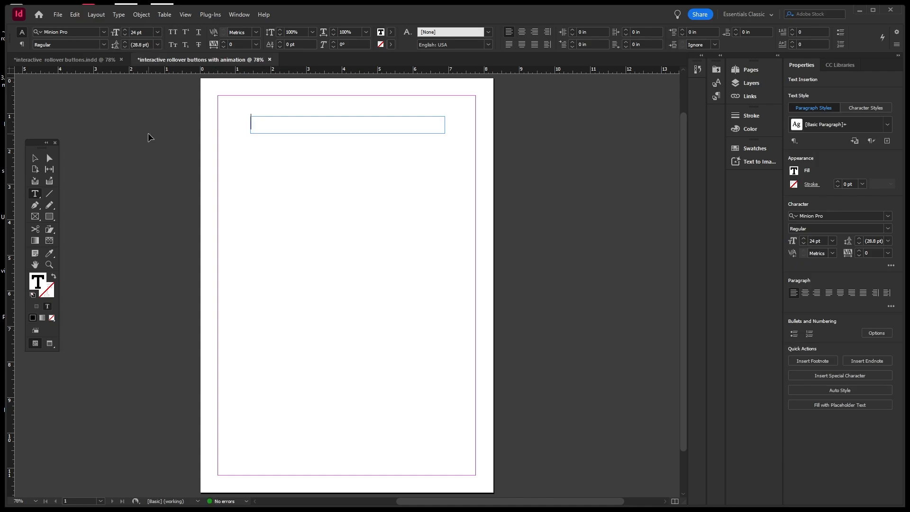
key(ctrl+v)
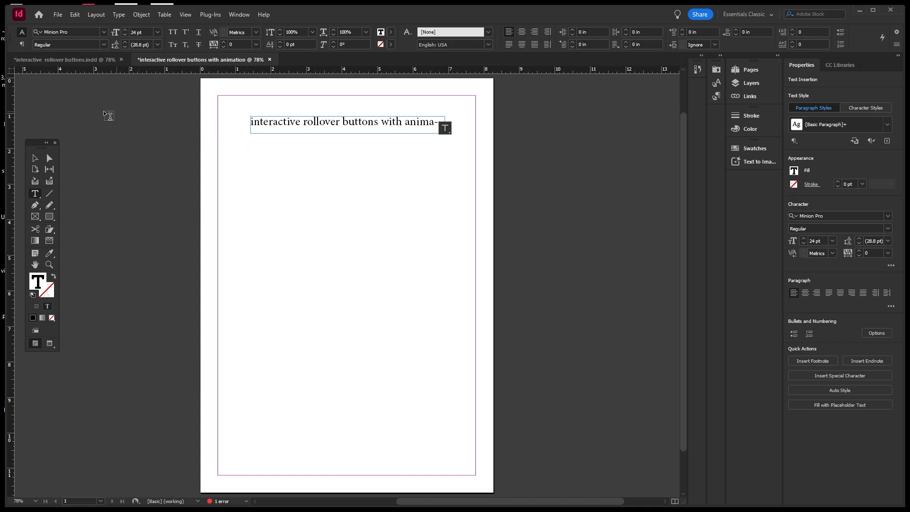
Widen the heading frame so the full title fits on one line.
click(36, 157)
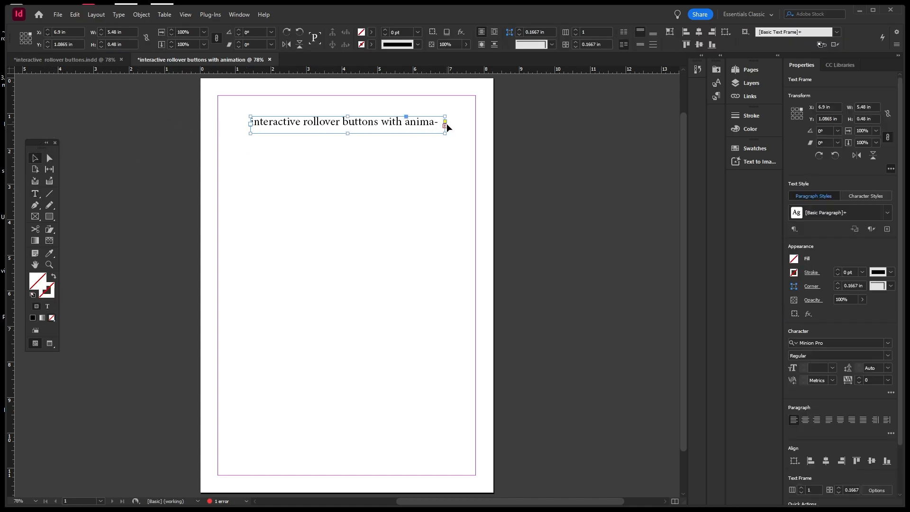
drag(444, 133, 420, 117)
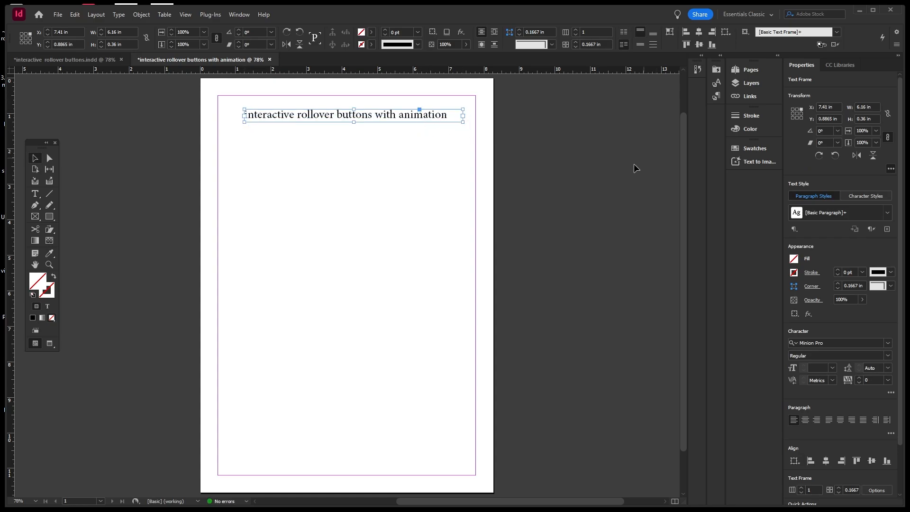
click(626, 177)
click(748, 84)
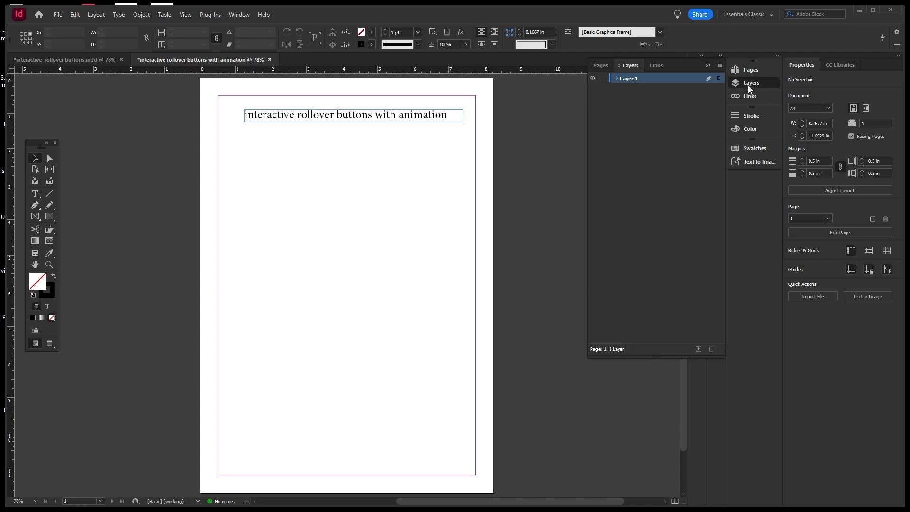
Lock Layer 1, then check the thumb nails and buttons layers in interactive rollover buttons.indd.
click(602, 78)
click(103, 61)
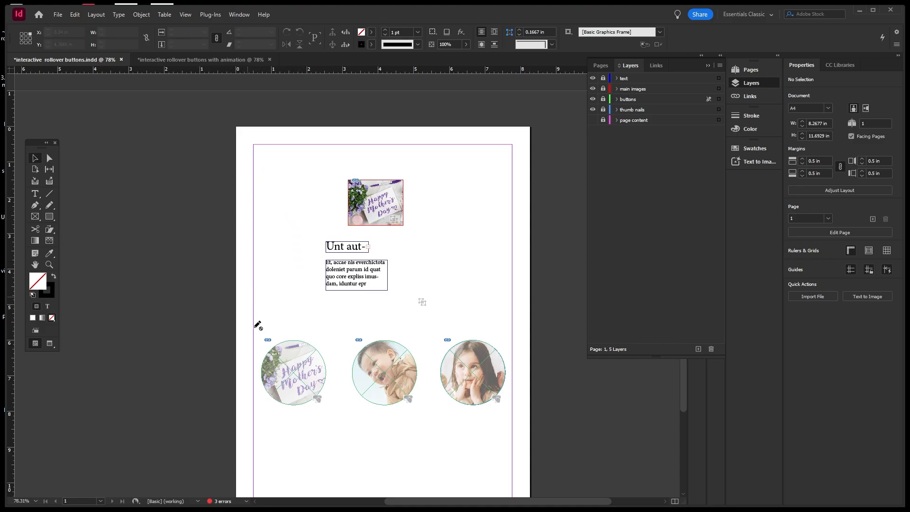
click(593, 109)
click(593, 109)
click(595, 101)
click(595, 101)
Check the main images and text layers, then return to the new document.
click(593, 88)
click(593, 89)
click(593, 78)
click(593, 78)
click(244, 59)
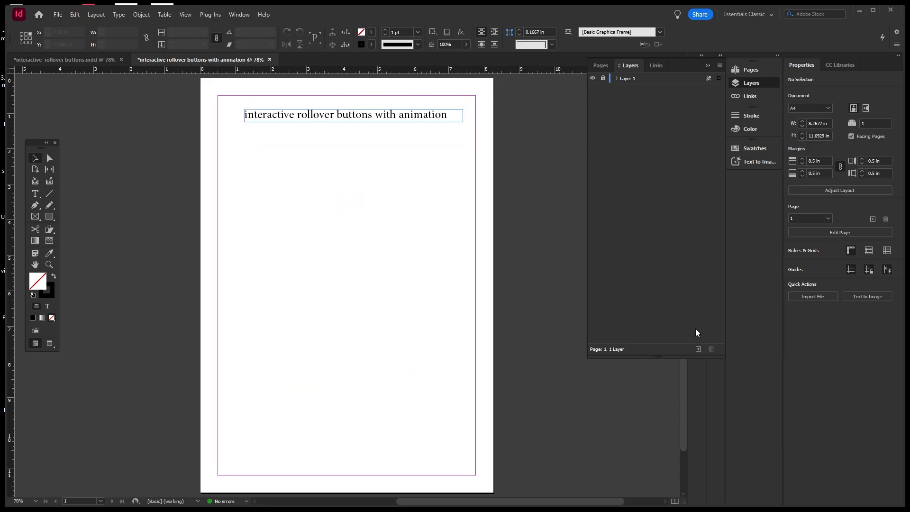
Add four new layers, rename Layer 2 to 'thumb nails' and lock it.
click(698, 349)
click(698, 349)
click(698, 349)
click(698, 349)
click(629, 112)
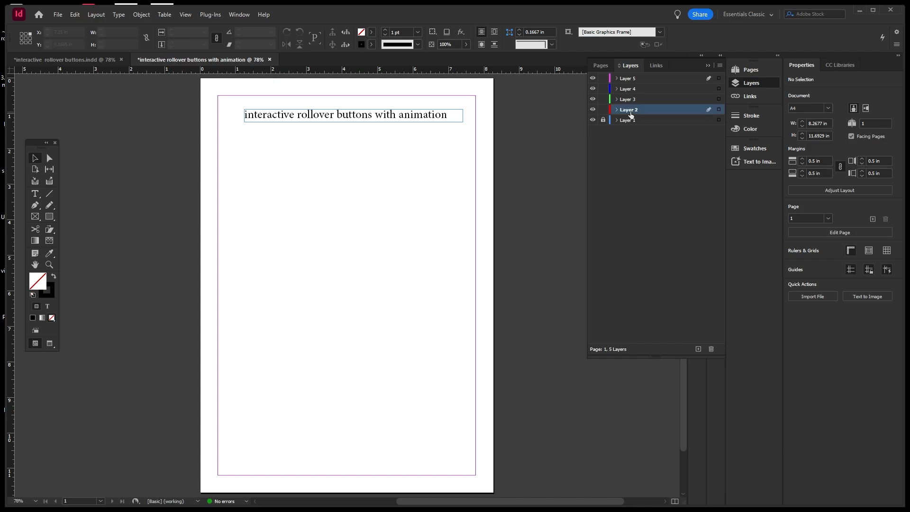
double_click(630, 112)
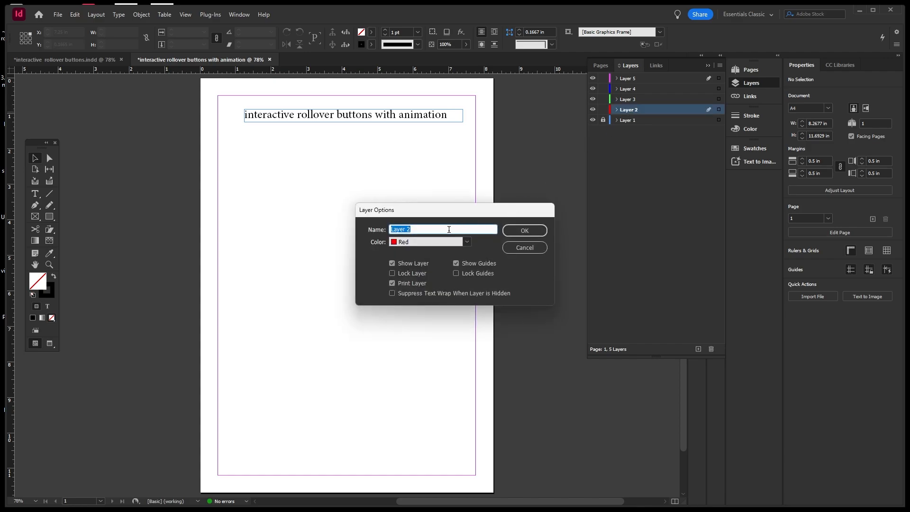
text(thumb nails)
click(516, 230)
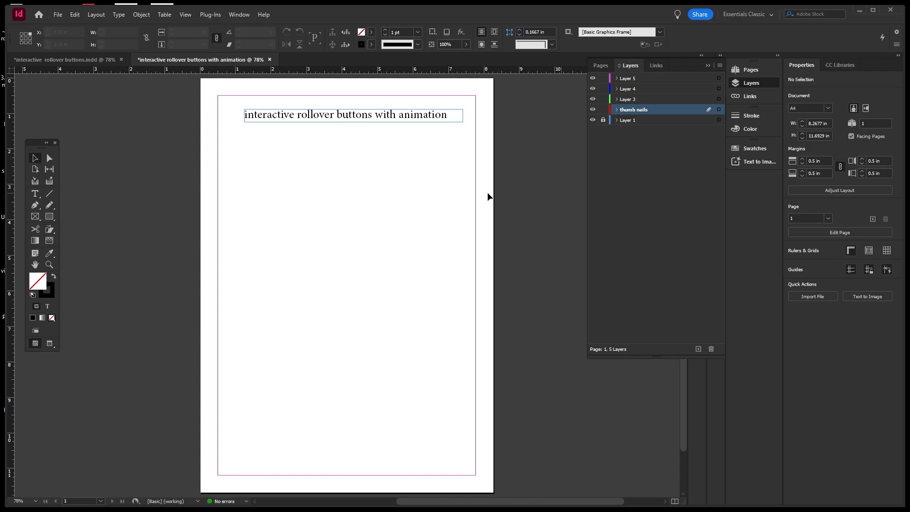
click(645, 180)
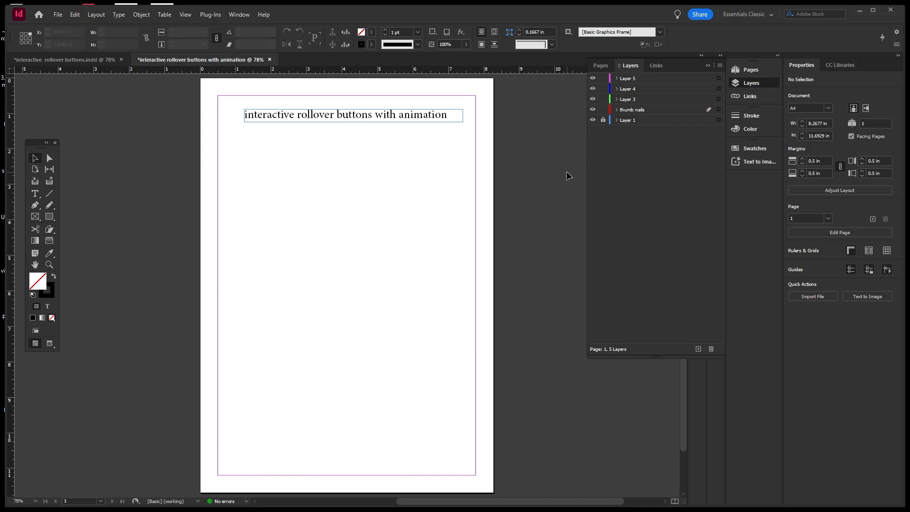
click(603, 109)
Rename Layer 3 to 'buttons' and Layer 4 to 'main images'.
click(629, 102)
double_click(630, 101)
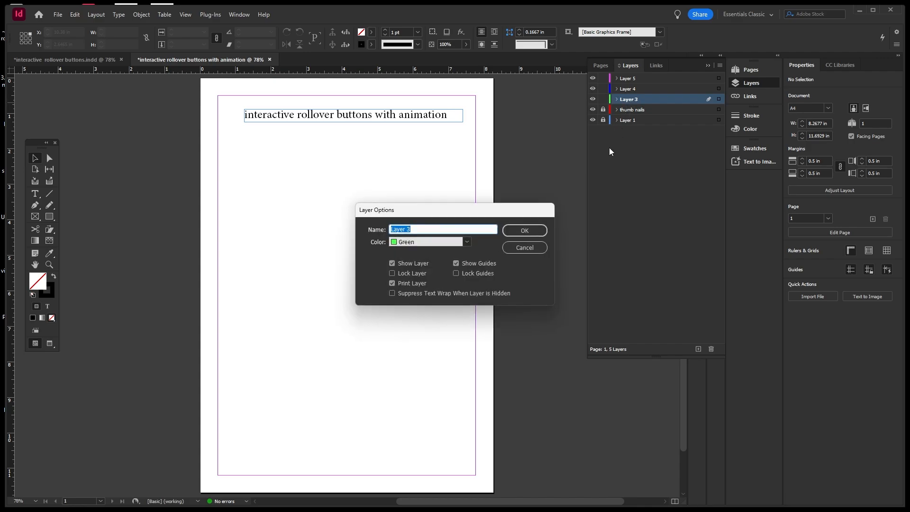
text(buttons)
click(525, 231)
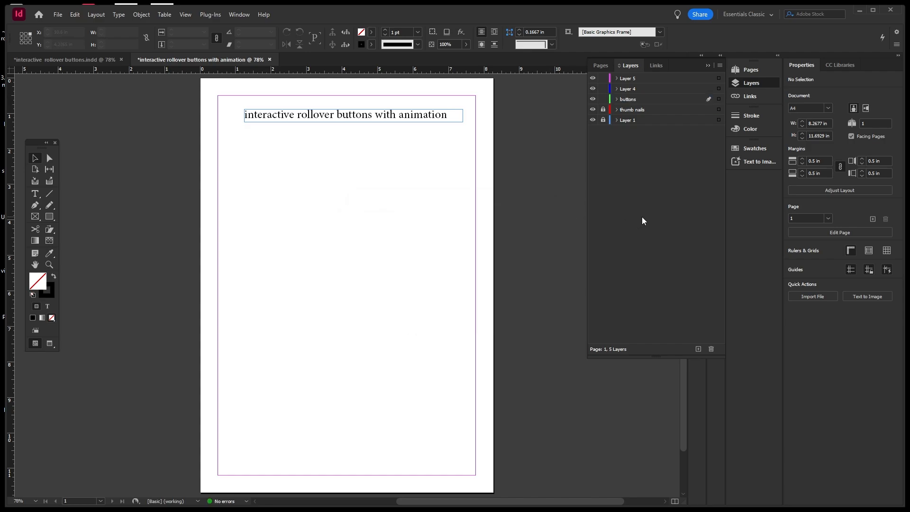
double_click(636, 89)
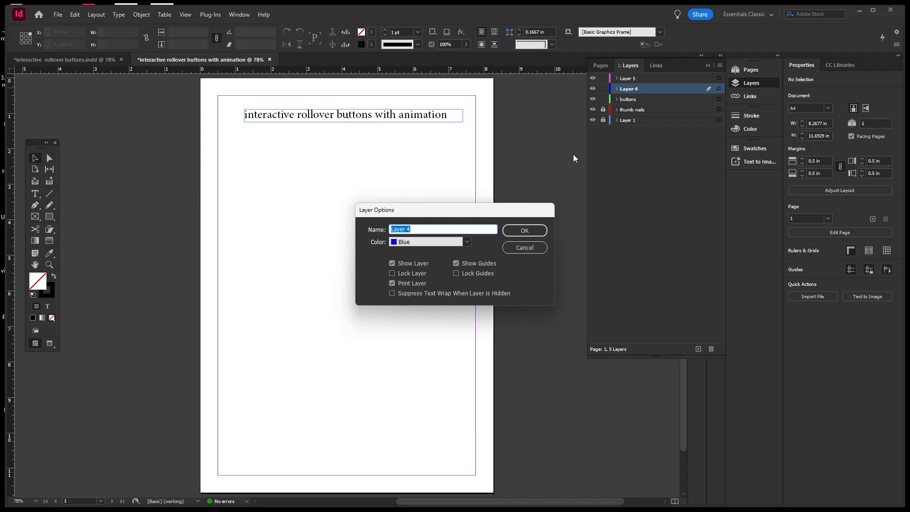
text(main images)
click(524, 230)
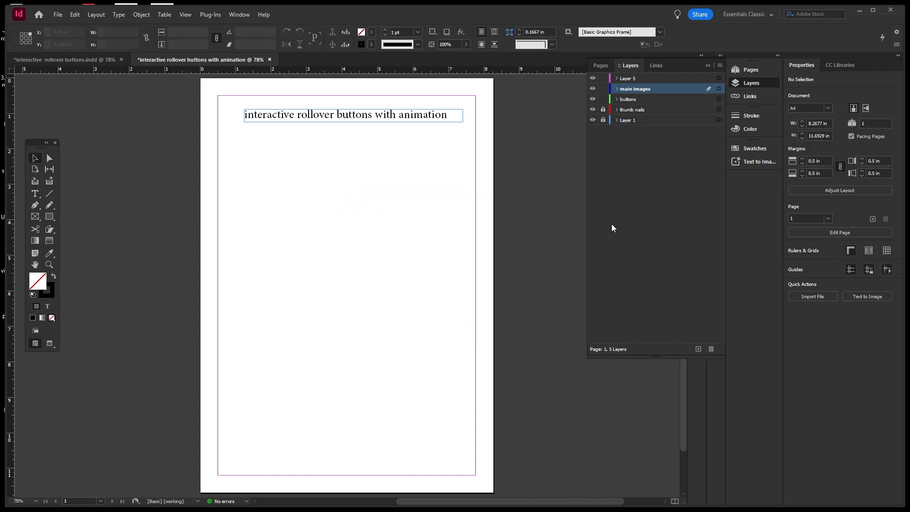
Rename Layer 5 to 'related text' and lock the four new layers.
double_click(631, 79)
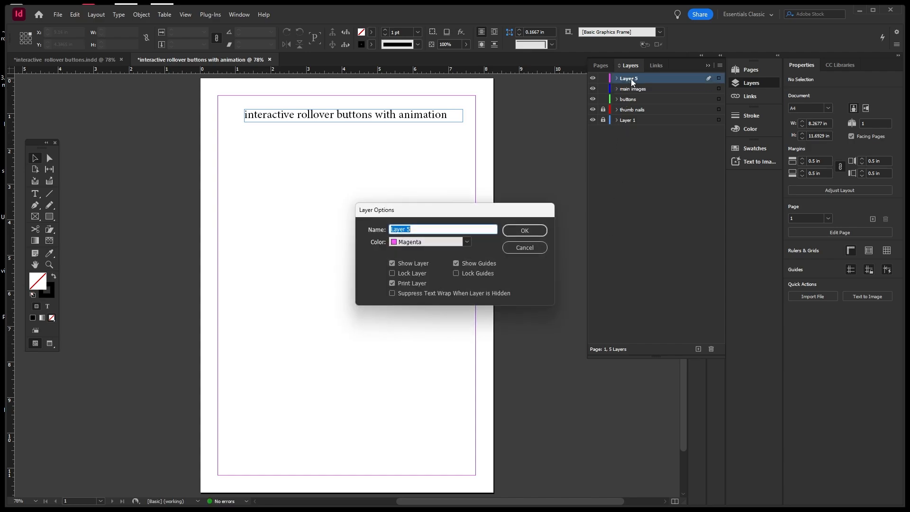
text(te)
text(x)
text(relat)
text(e)
text(d)
click(512, 231)
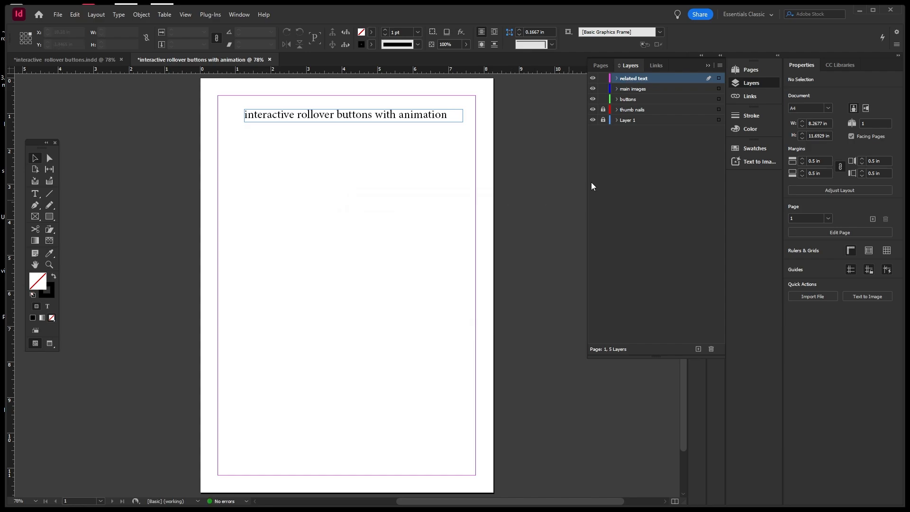
drag(607, 110, 606, 82)
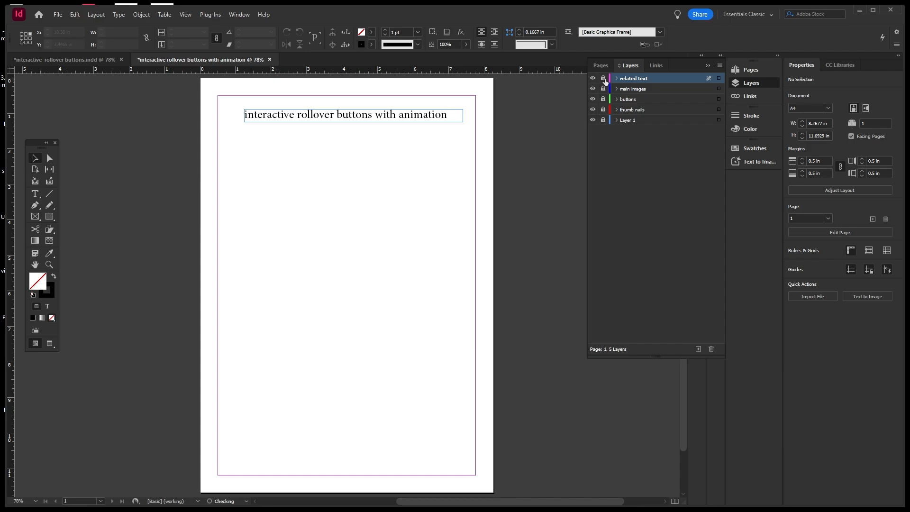
click(604, 110)
click(634, 114)
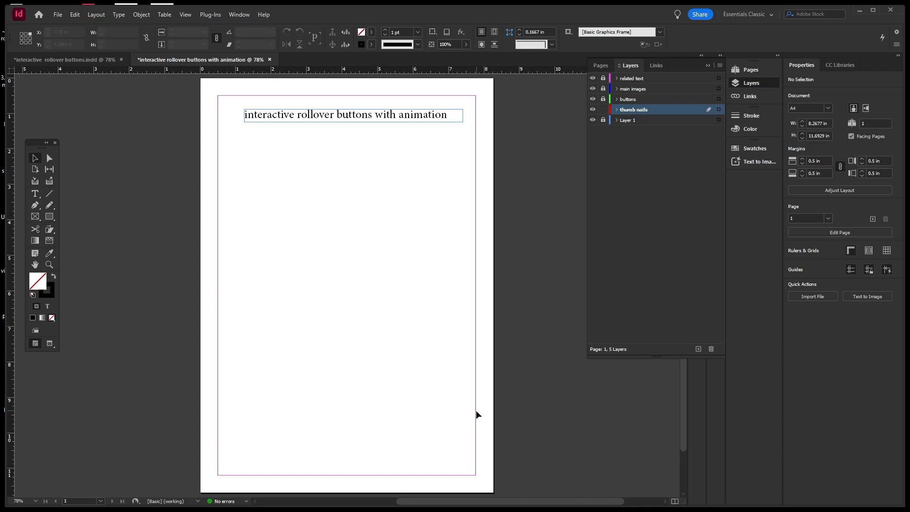
click(644, 121)
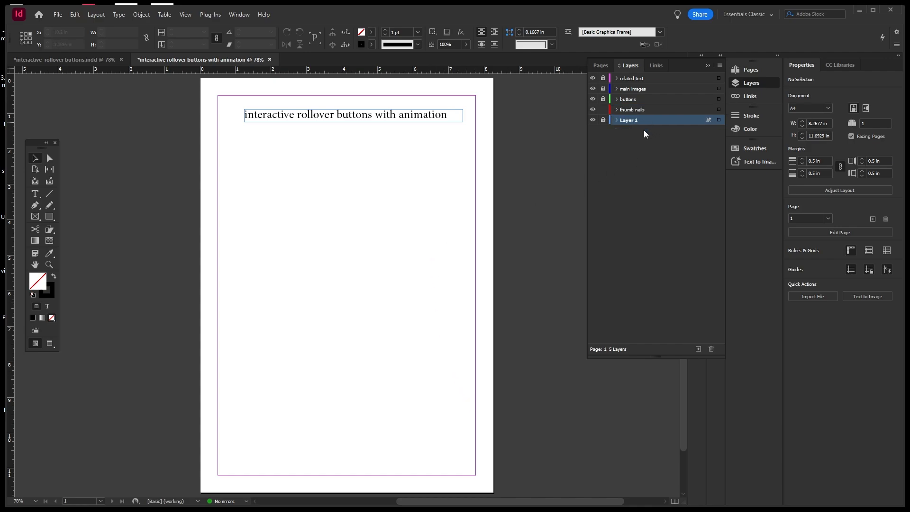
click(698, 349)
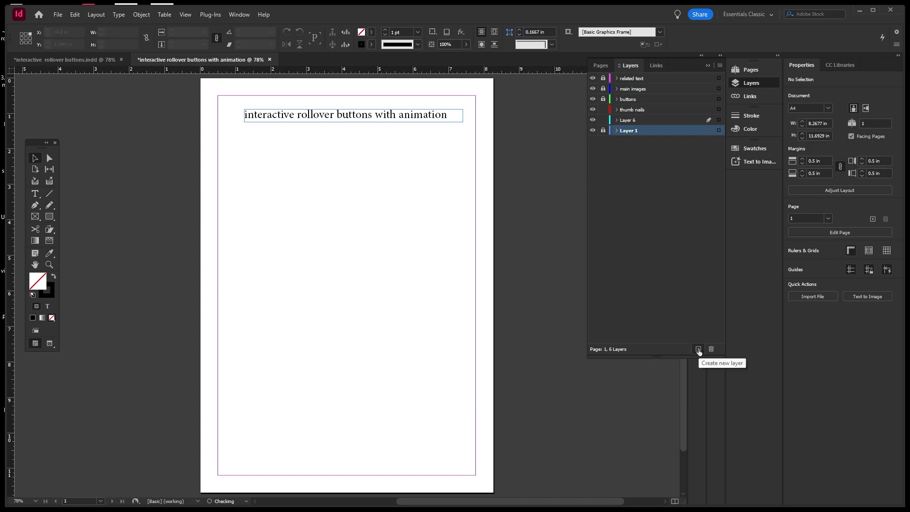
click(631, 122)
double_click(632, 122)
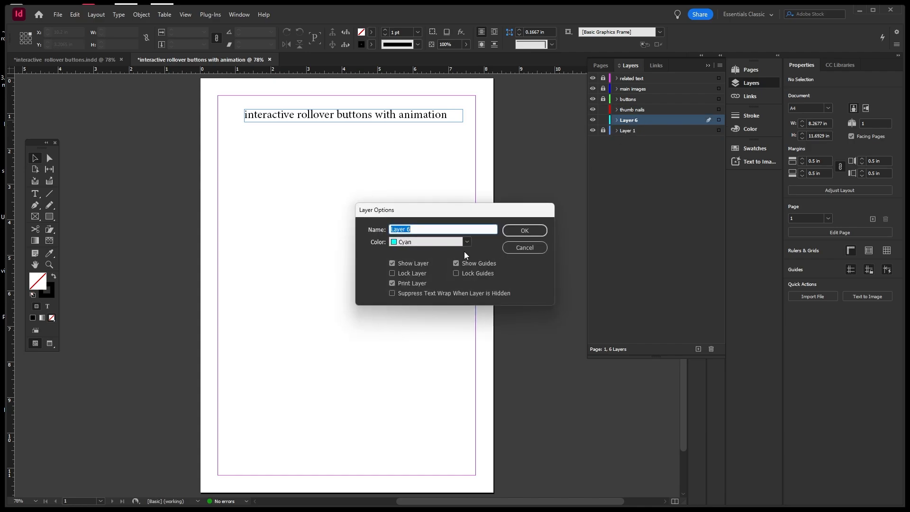
text(background)
click(516, 229)
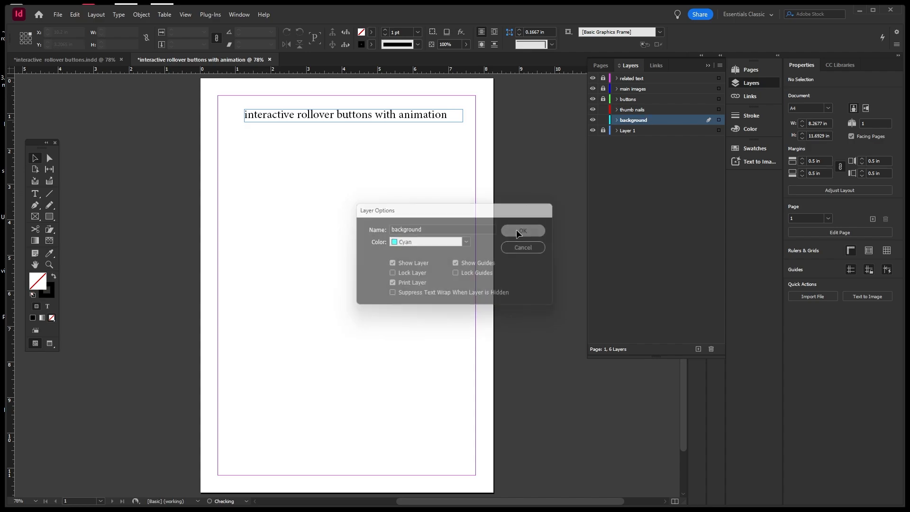
click(606, 109)
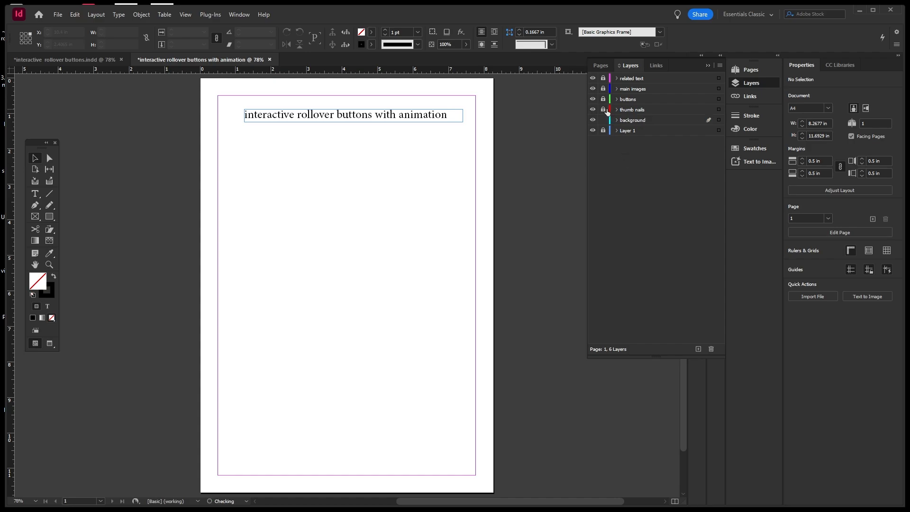
click(650, 124)
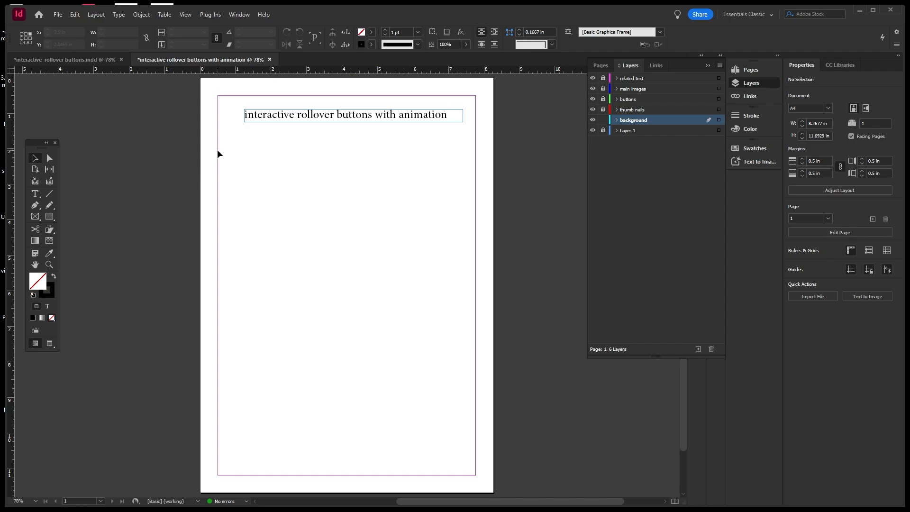
Place wedding-1850074_1280.jpg as a small frame on the pasteboard beside the page.
click(60, 16)
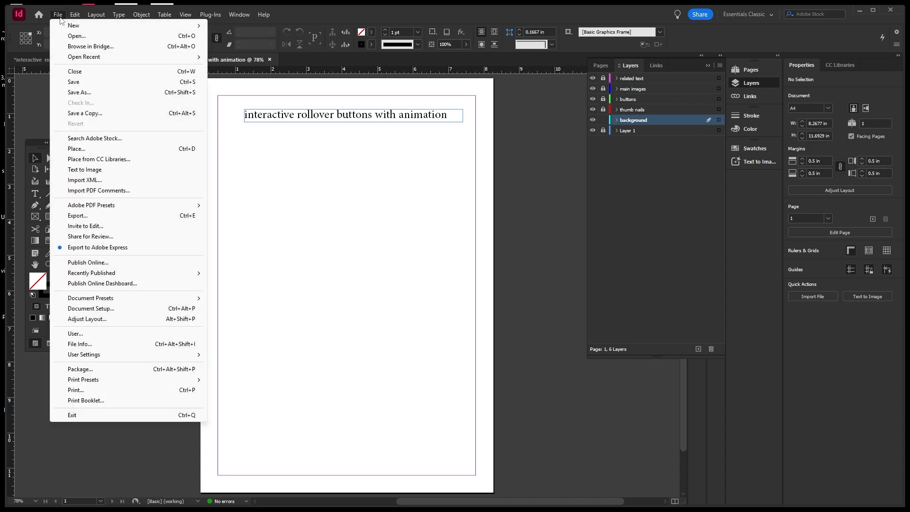
click(75, 149)
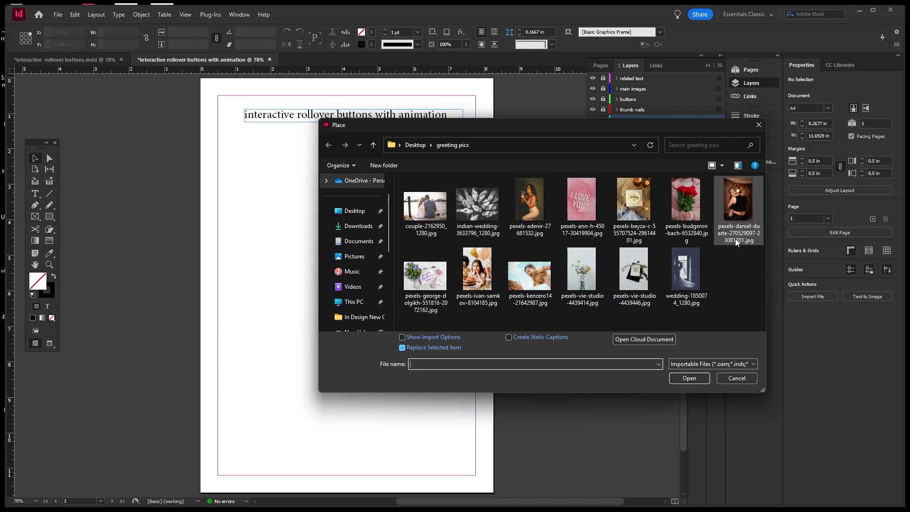
click(699, 271)
click(689, 378)
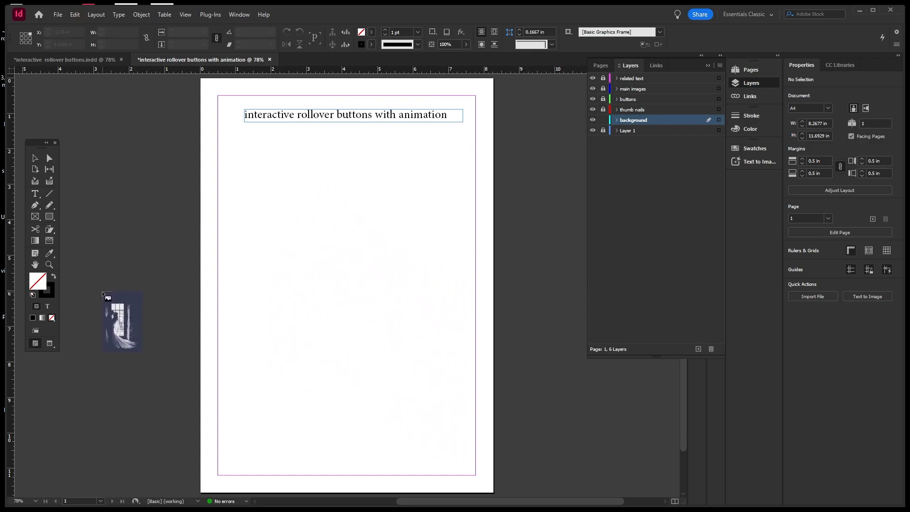
drag(103, 293, 152, 367)
click(164, 237)
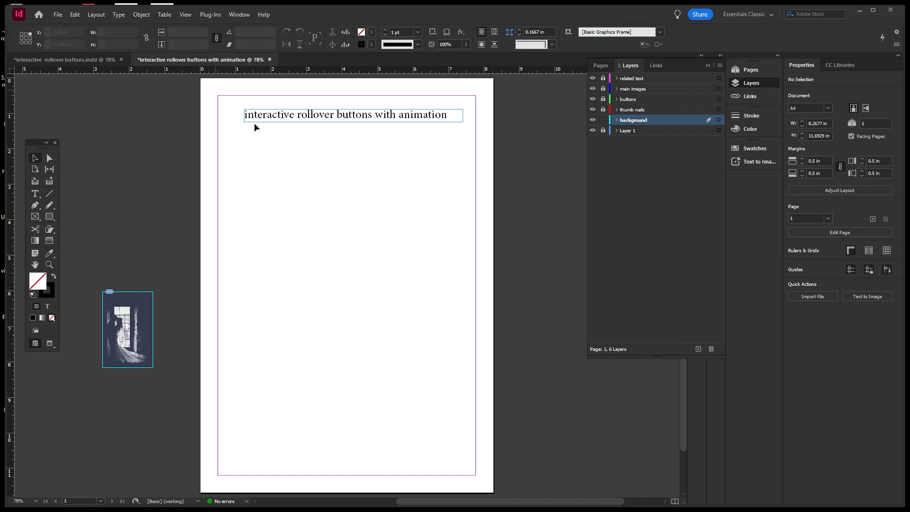
scroll(413, 183, down, 2)
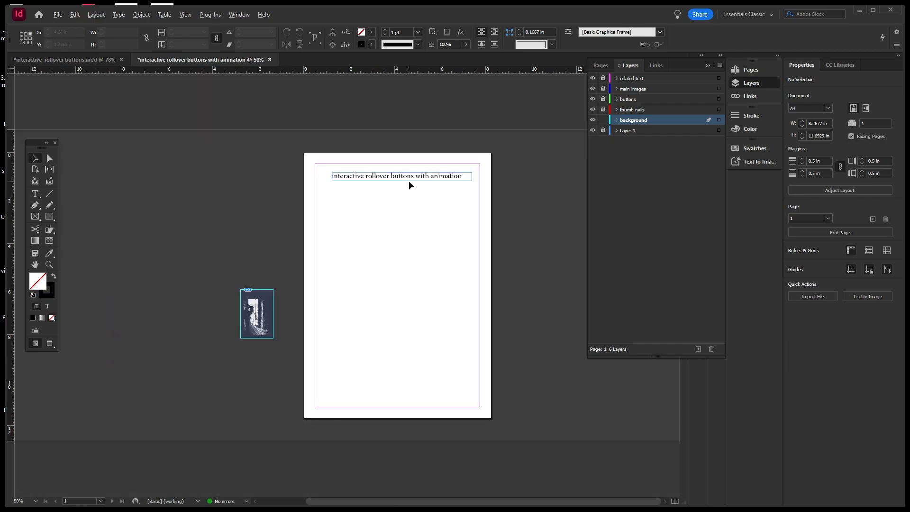
Draw an empty rectangle frame covering the whole page.
click(38, 217)
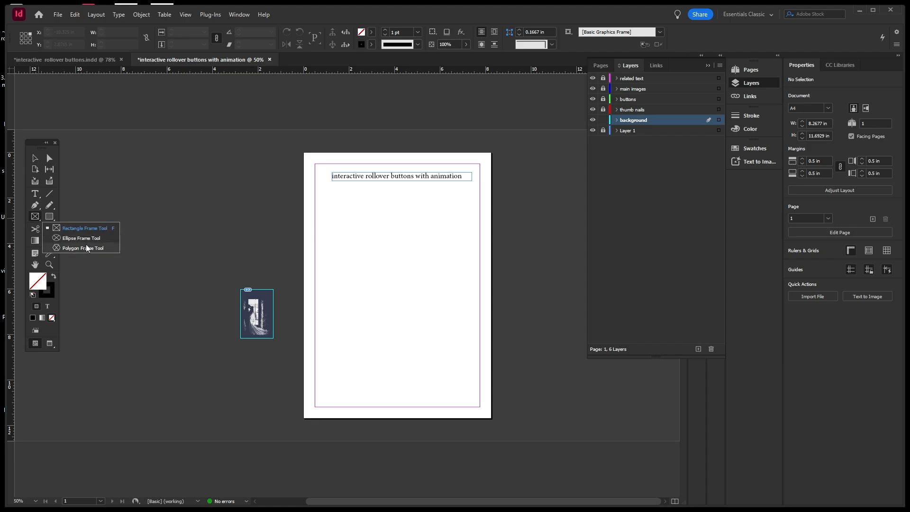
click(90, 227)
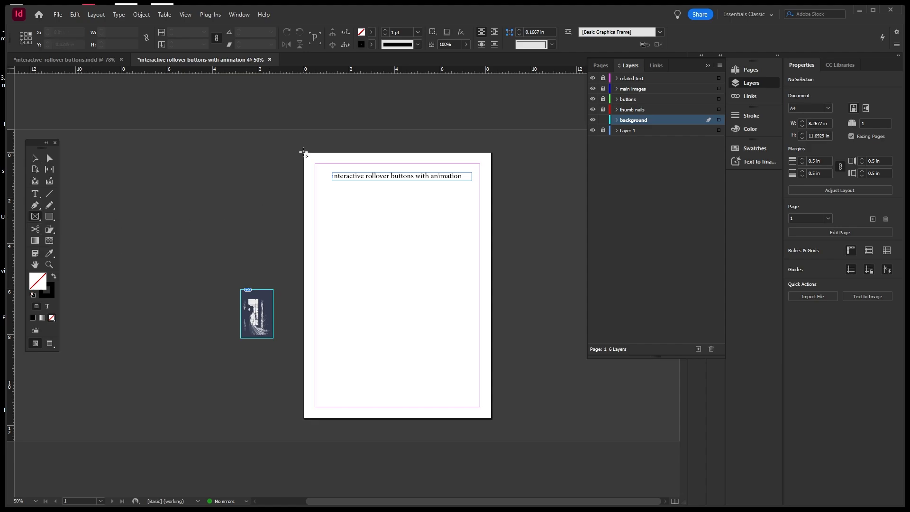
drag(304, 153, 492, 419)
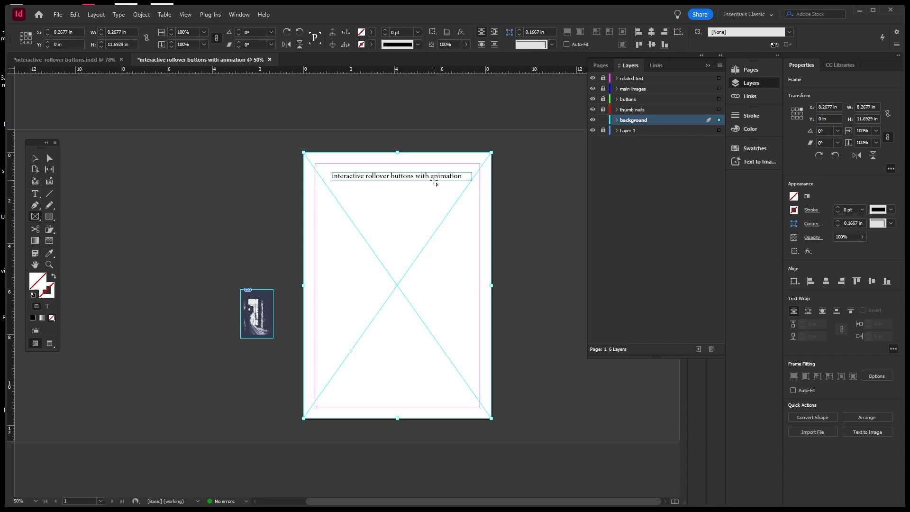
Delete the small wedding photo frame beside the page after undoing trial resizes.
click(38, 161)
click(269, 312)
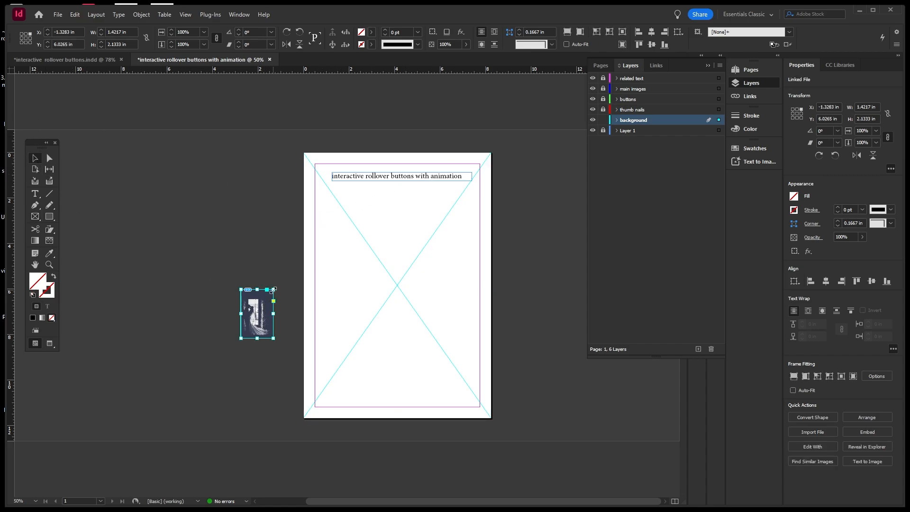
drag(273, 290, 396, 105)
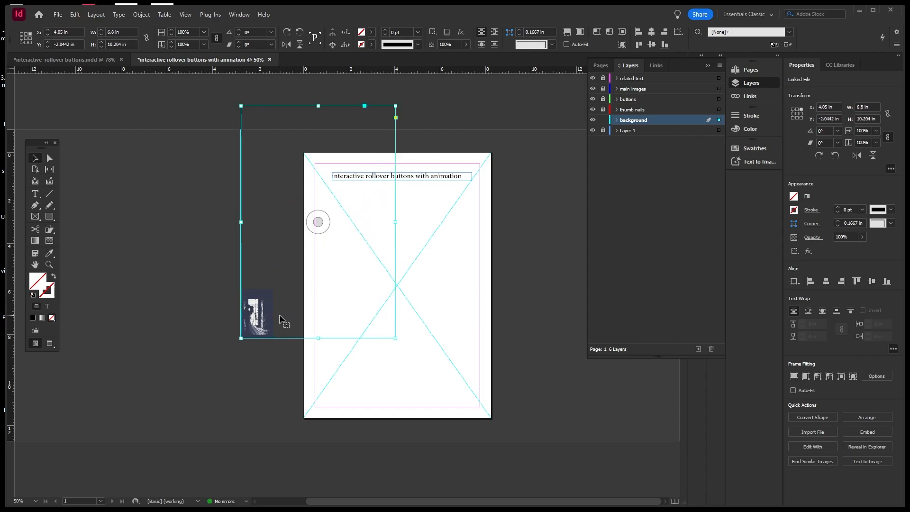
key(ctrl+z)
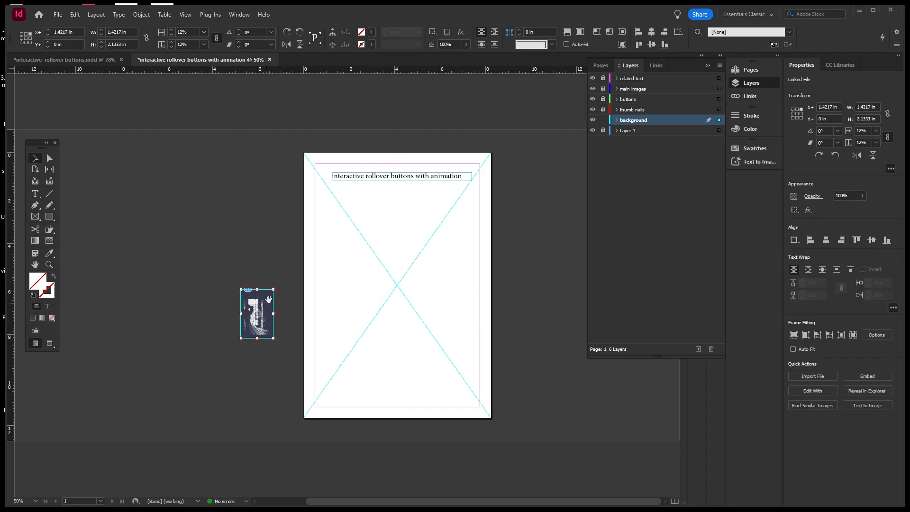
drag(275, 289, 397, 102)
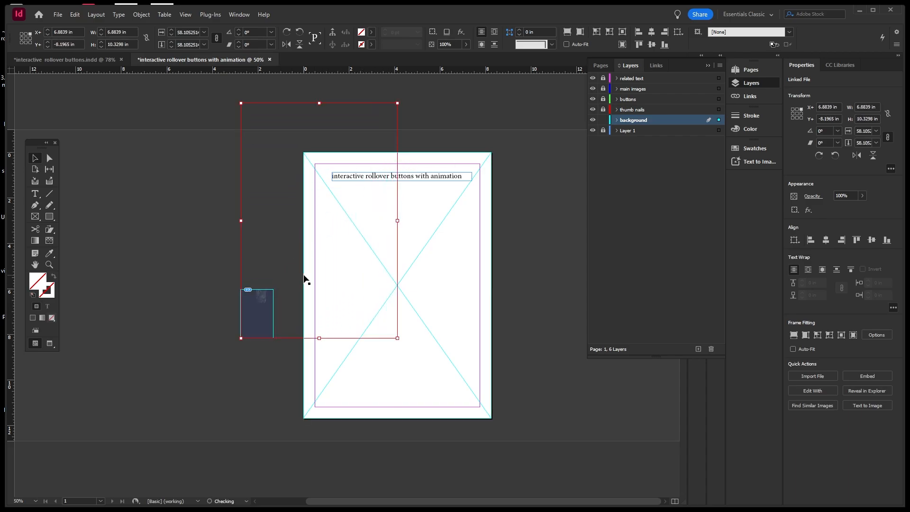
key(ctrl+z)
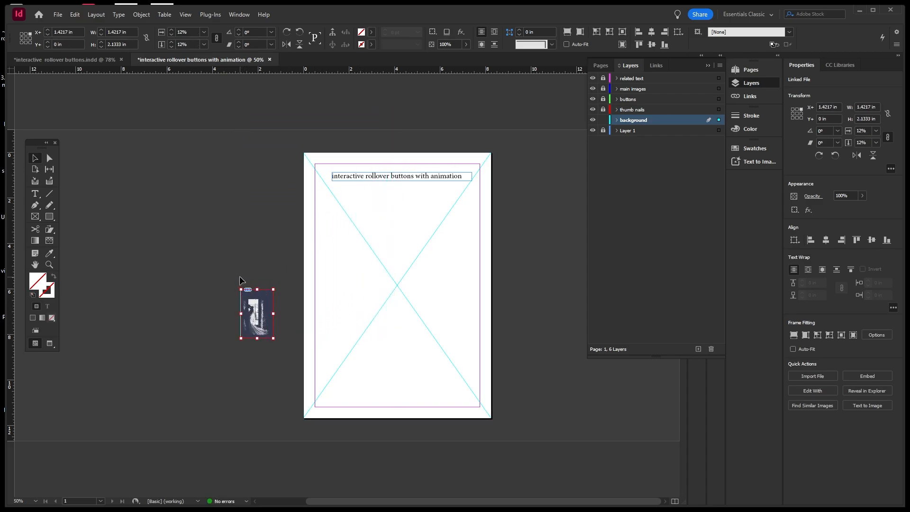
double_click(255, 302)
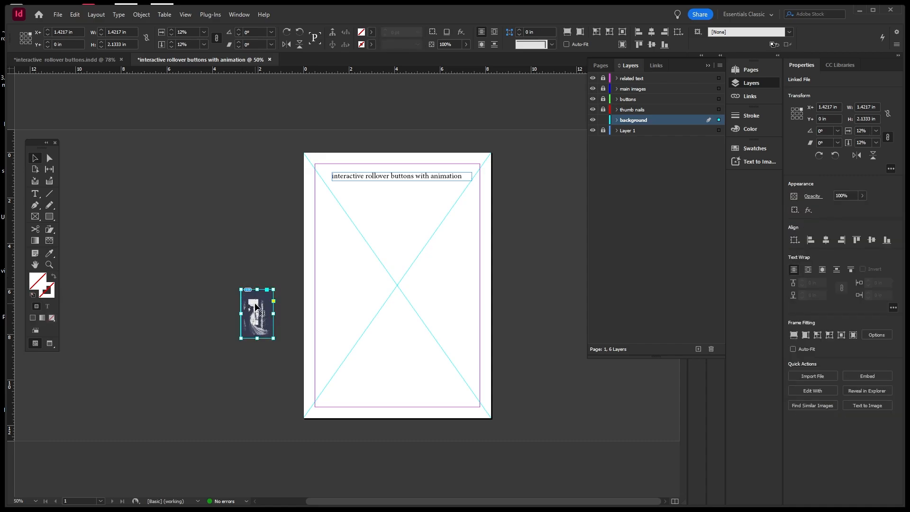
double_click(268, 299)
drag(272, 338, 375, 407)
drag(229, 249, 266, 337)
key(Delete)
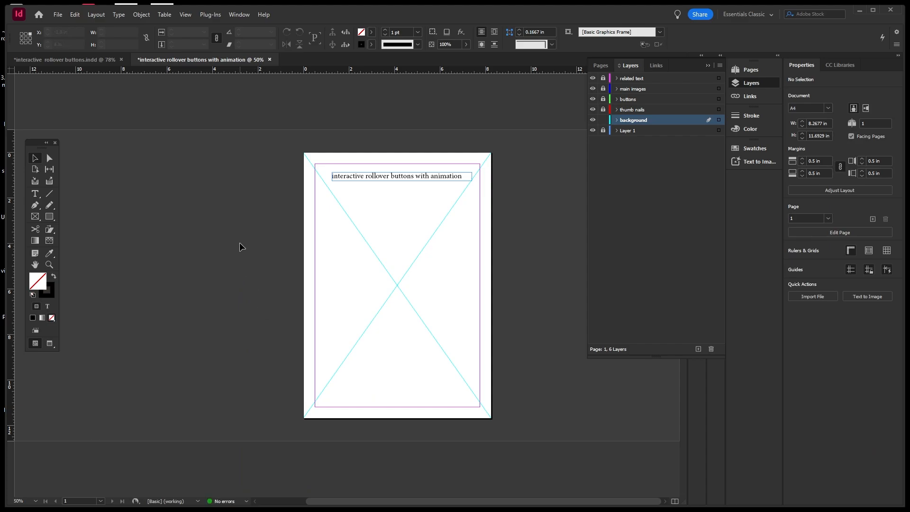
Select the page-sized frame and place wedding-1850074_1280.jpg into it.
click(58, 15)
click(81, 149)
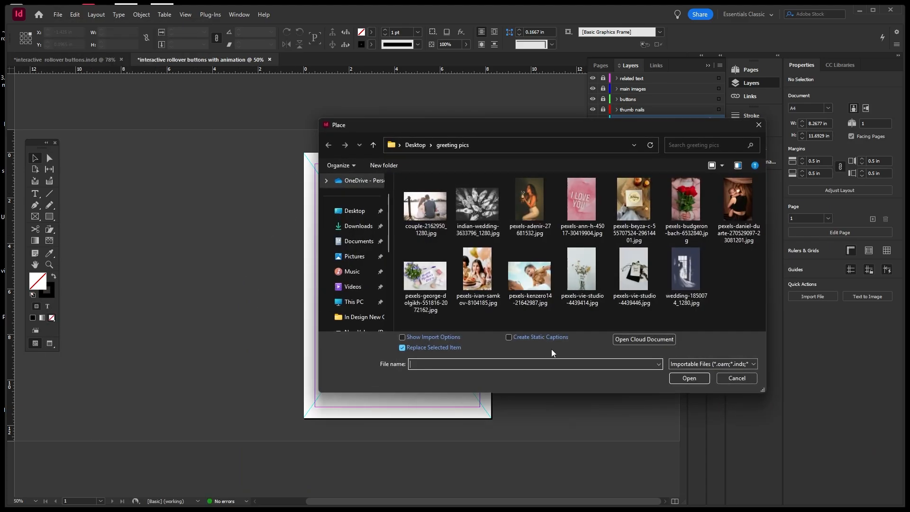
click(744, 380)
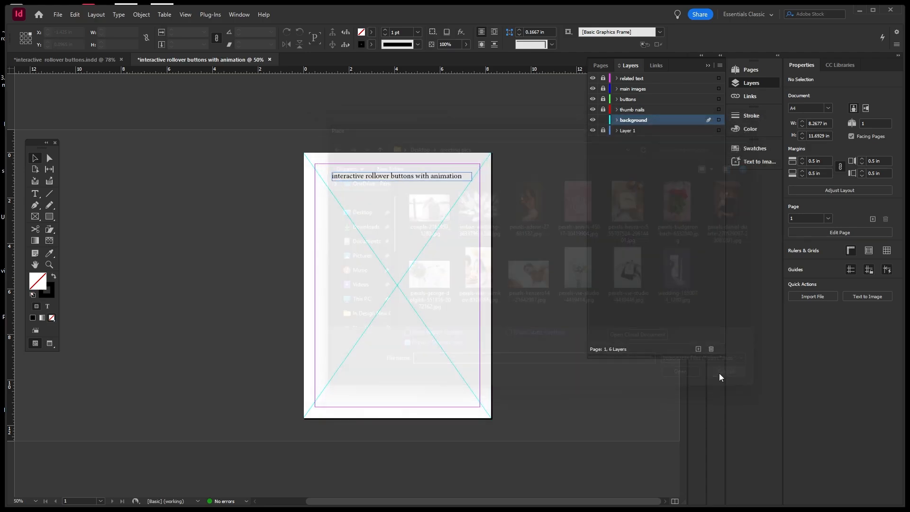
click(342, 273)
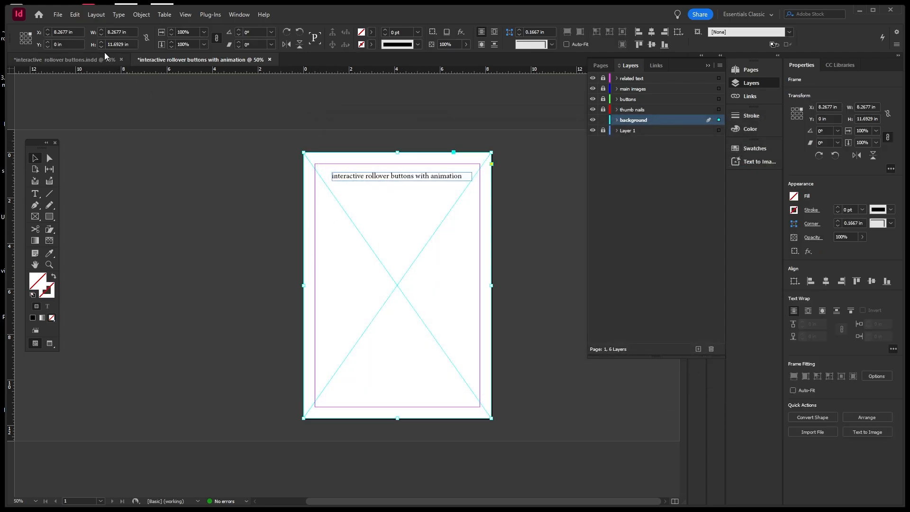
click(58, 15)
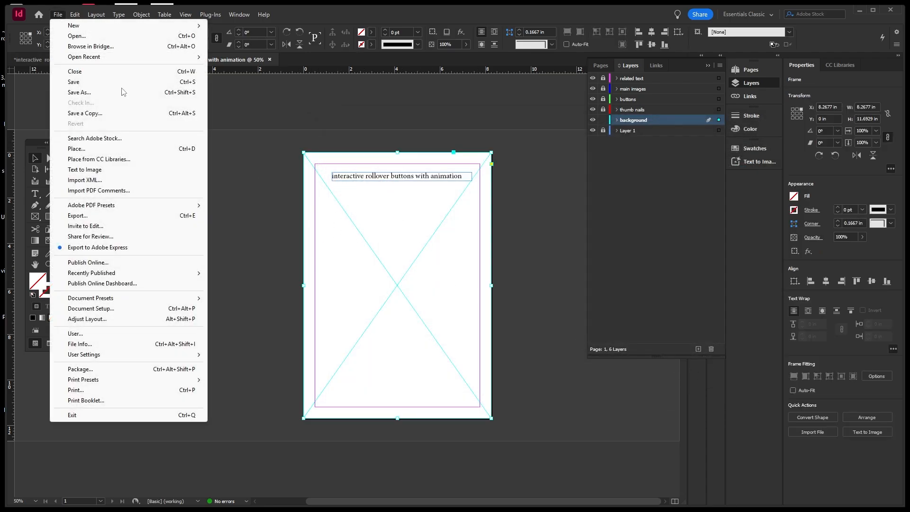
click(94, 148)
click(687, 284)
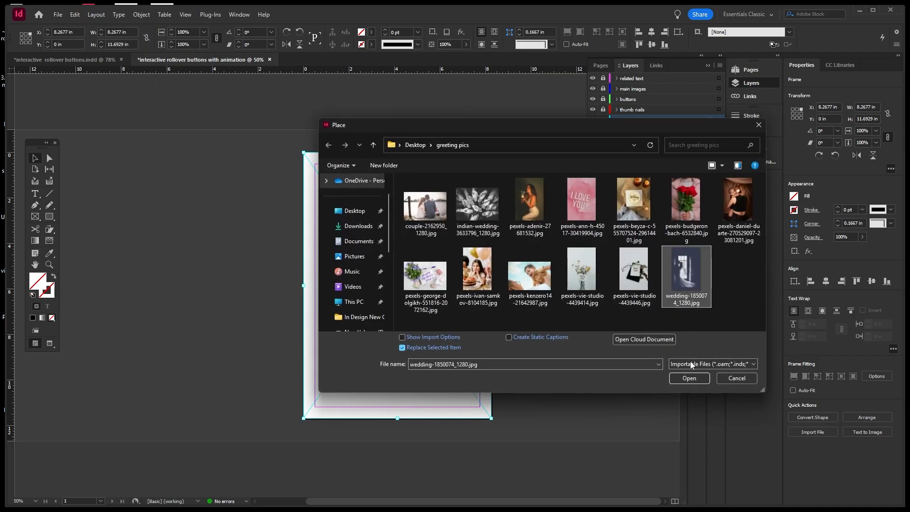
click(689, 378)
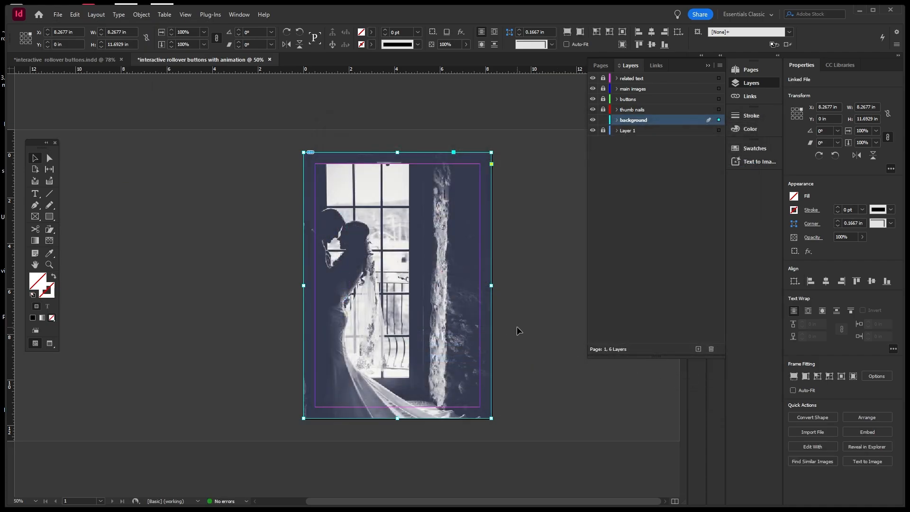
click(533, 284)
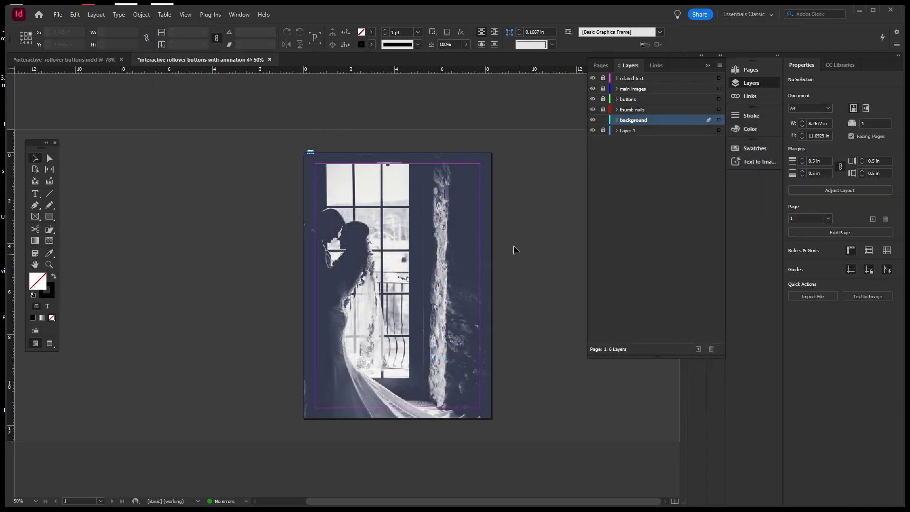
Drop the wedding photo's opacity to 50% in Properties and lock its background layer.
click(491, 211)
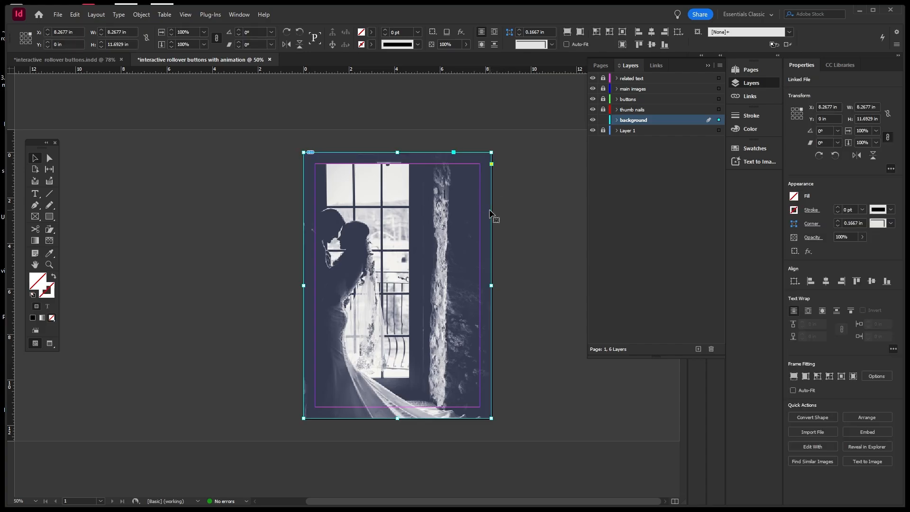
click(862, 237)
drag(863, 250, 835, 253)
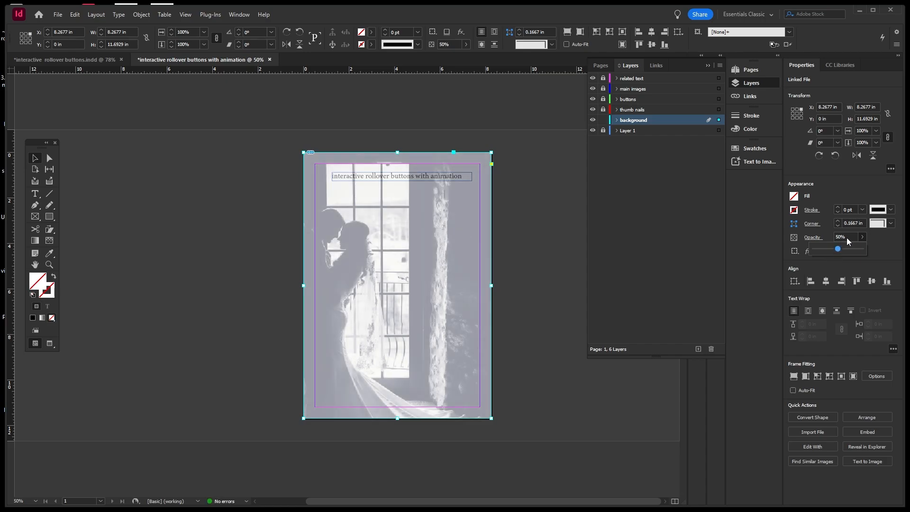
click(749, 260)
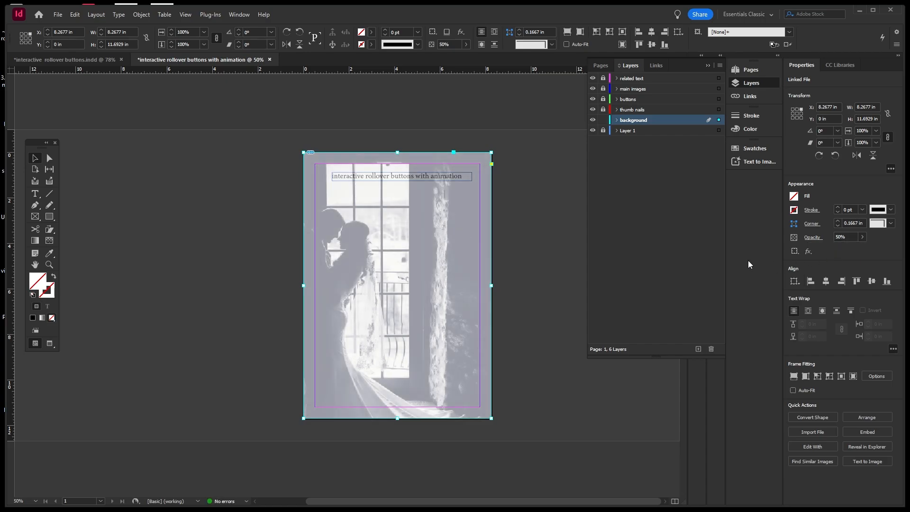
click(603, 120)
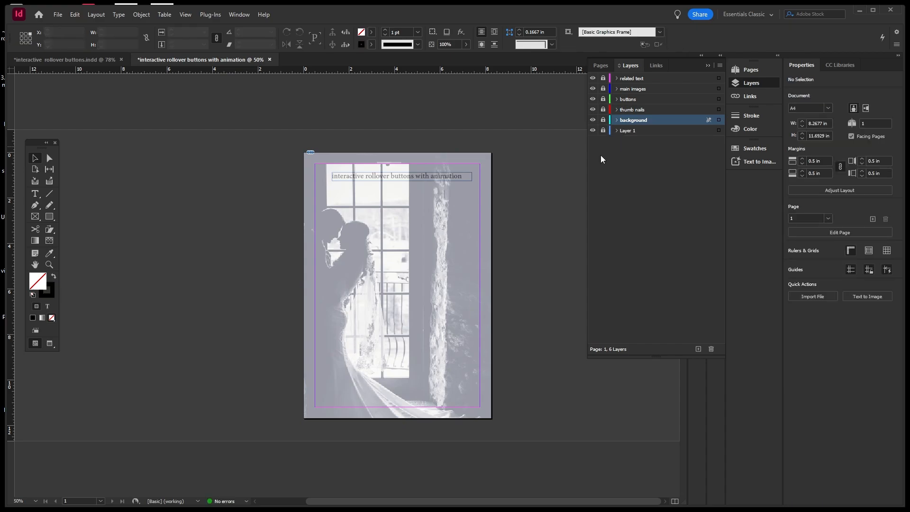
Unlock thumb nails and Layer 1, make thumb nails active, and rename Layer 1 'headding'.
click(602, 110)
click(637, 110)
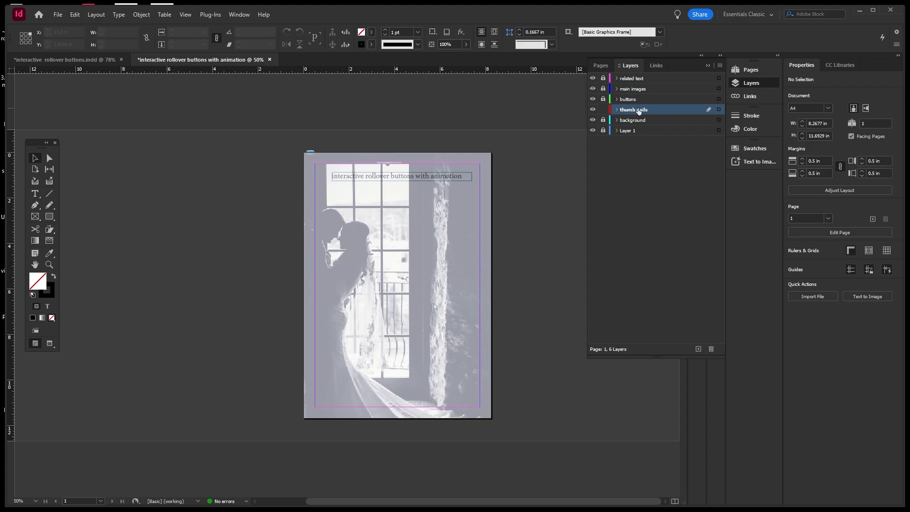
click(604, 131)
double_click(627, 131)
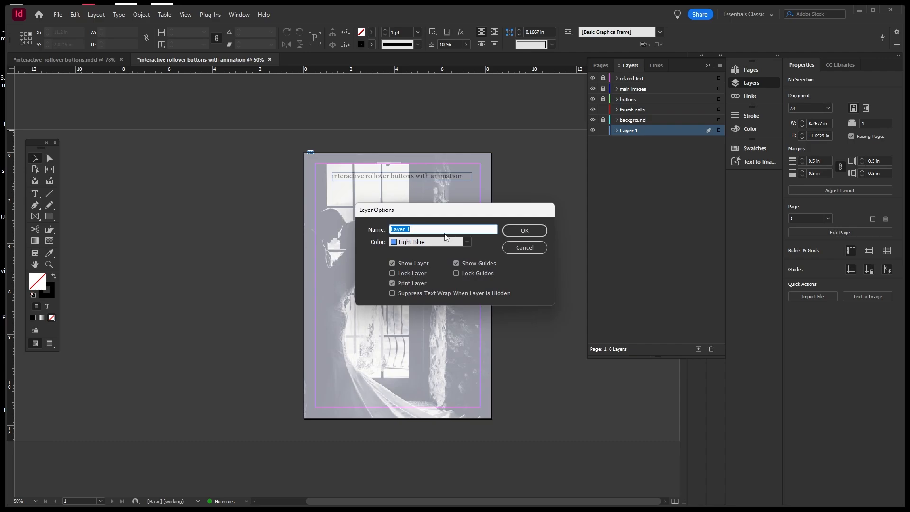
text(headding)
click(520, 233)
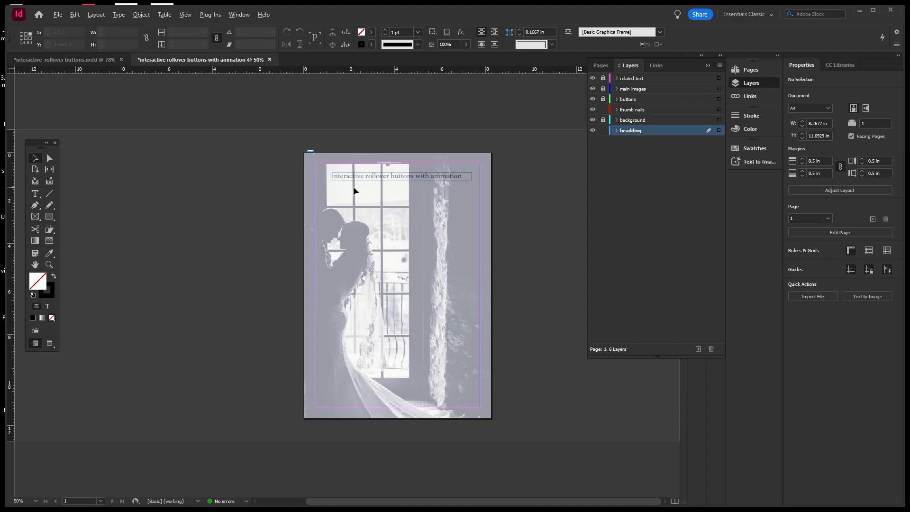
Capitalize the first word of the heading to 'Interactive', undoing an accidental frame move.
scroll(354, 186, up, 2)
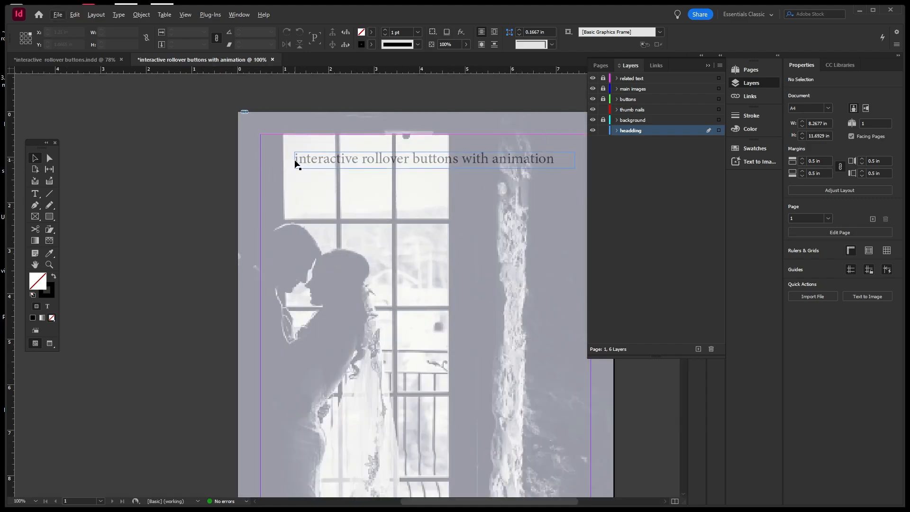
drag(295, 164, 317, 160)
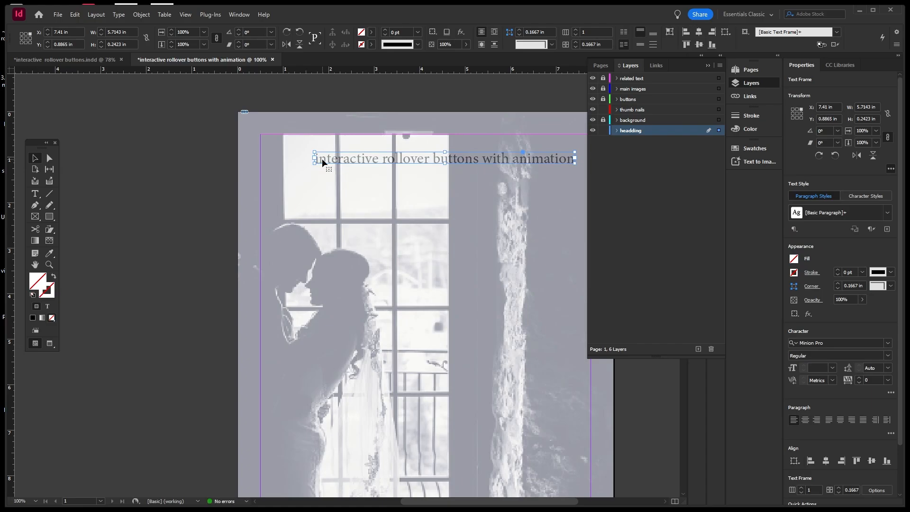
double_click(321, 158)
key(ctrl+z)
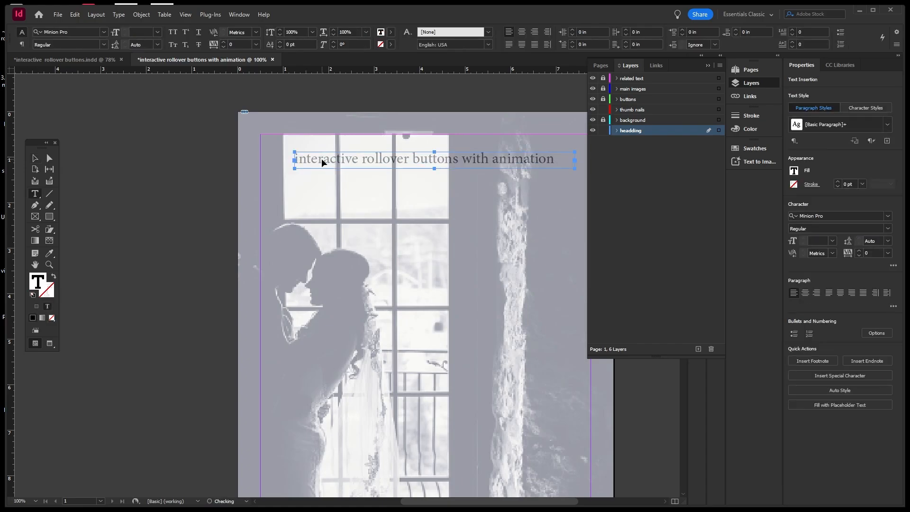
click(294, 162)
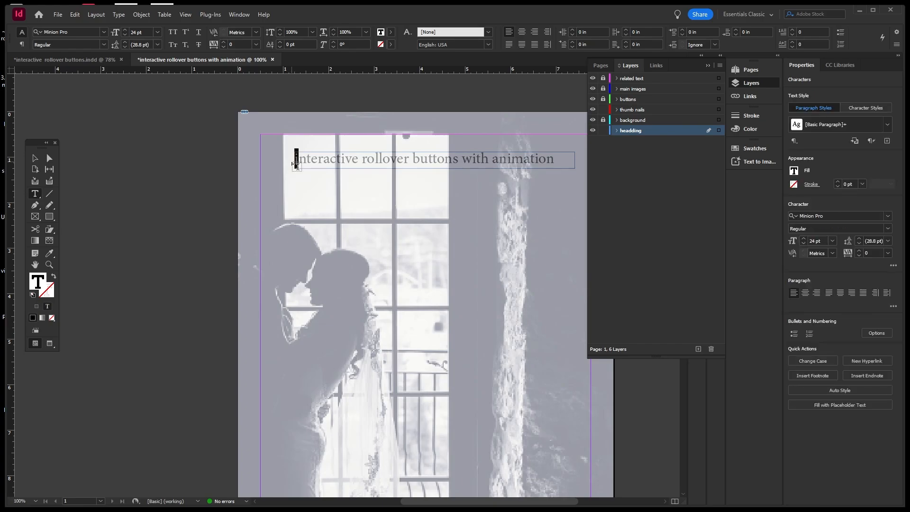
key(Delete)
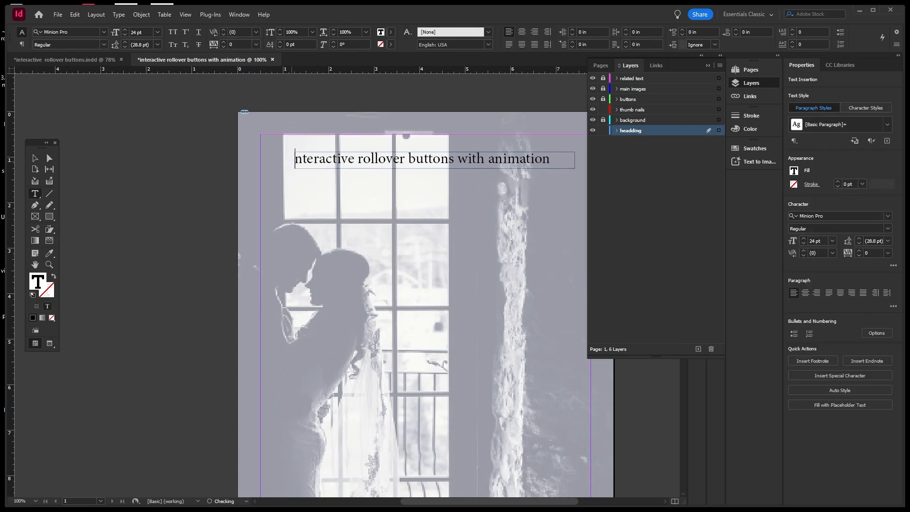
text(I)
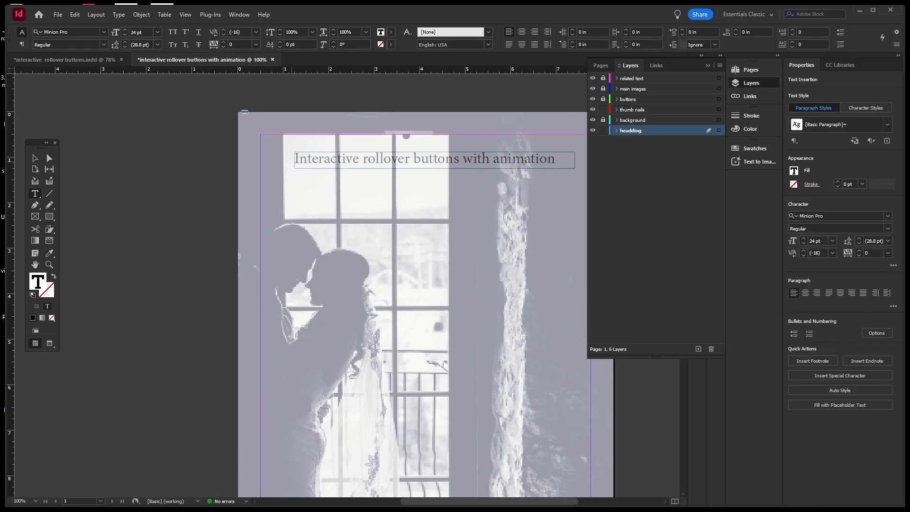
Capitalize 'Rollover', 'Buttons' and 'Animation' in the heading.
click(369, 159)
key(BackSpace)
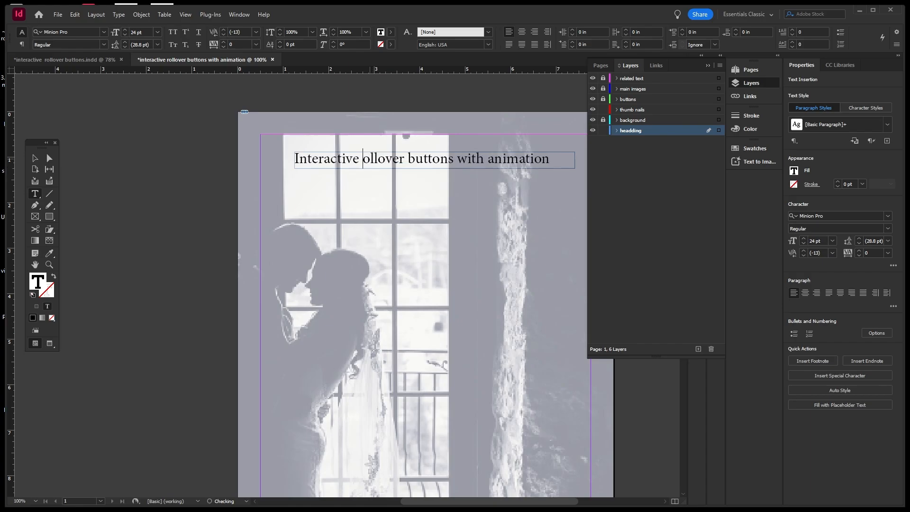
text(R)
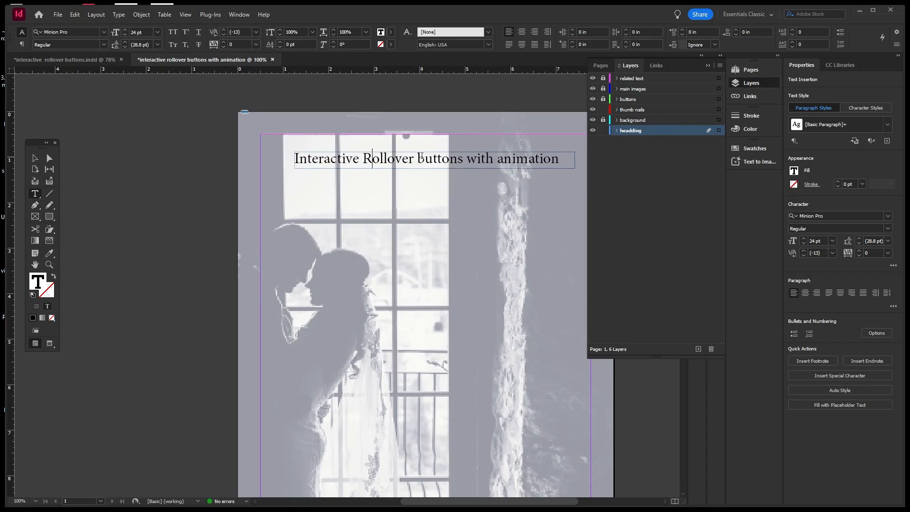
click(417, 159)
key(Delete)
text(B)
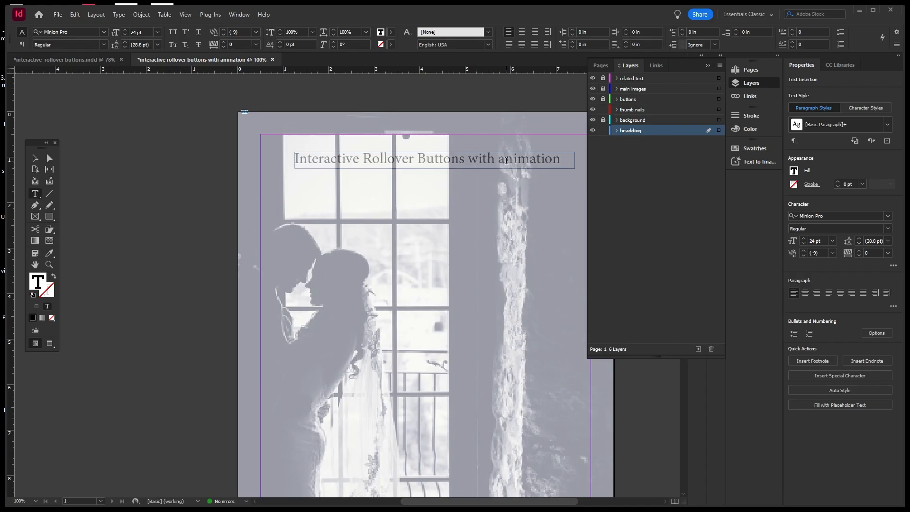
click(506, 160)
key(BackSpace)
text(A)
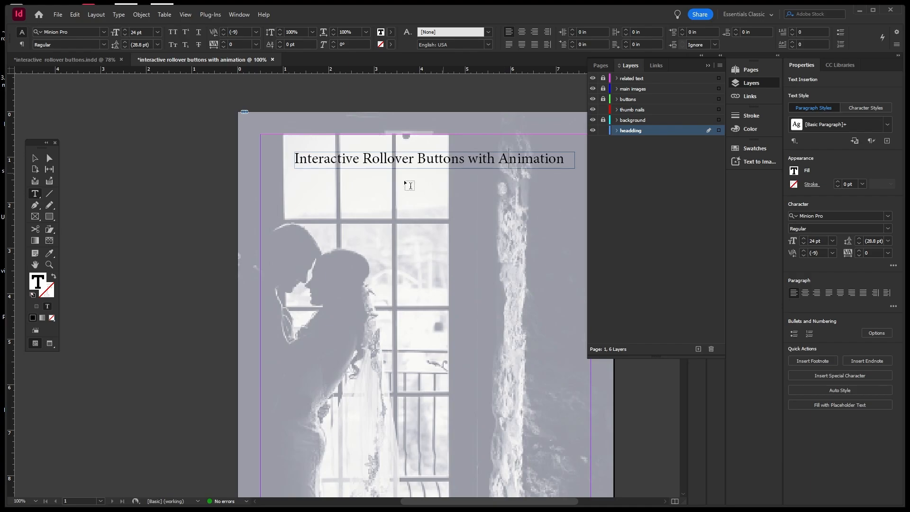
Colour the heading text pure red (ff0000).
drag(564, 159, 295, 159)
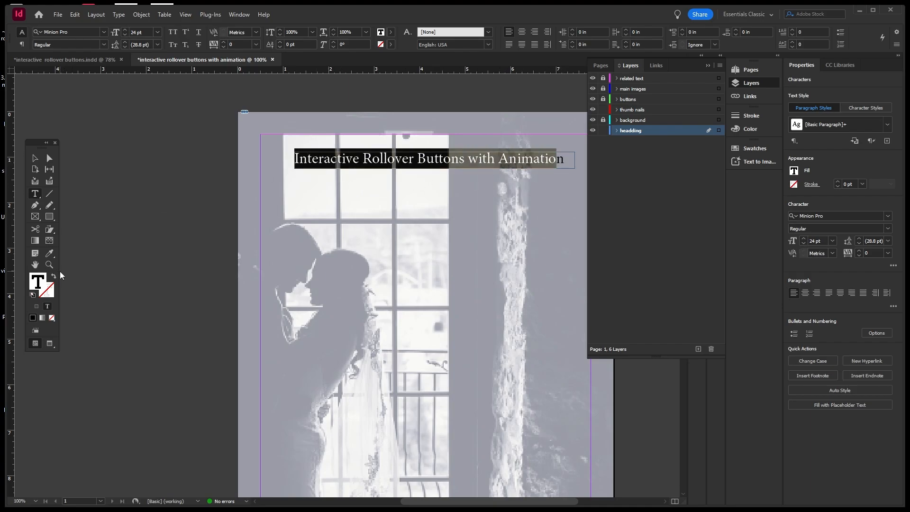
double_click(38, 282)
drag(627, 216, 623, 189)
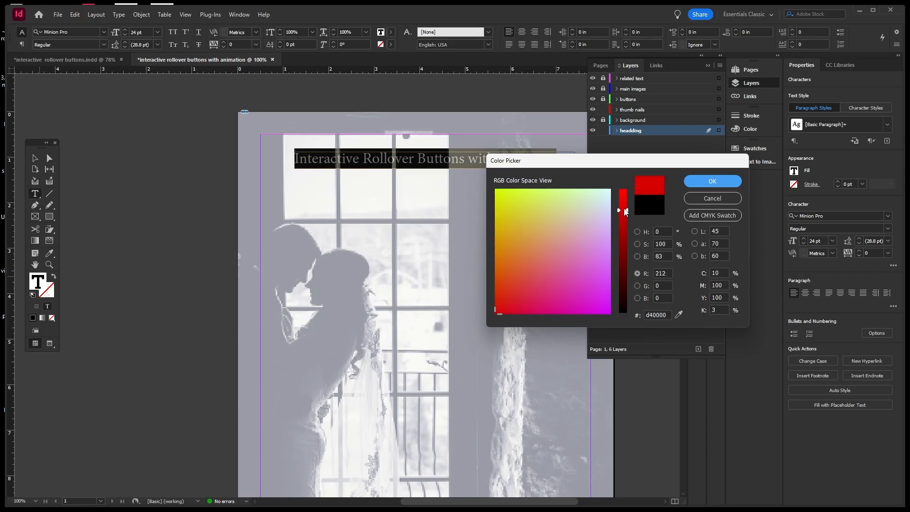
click(637, 232)
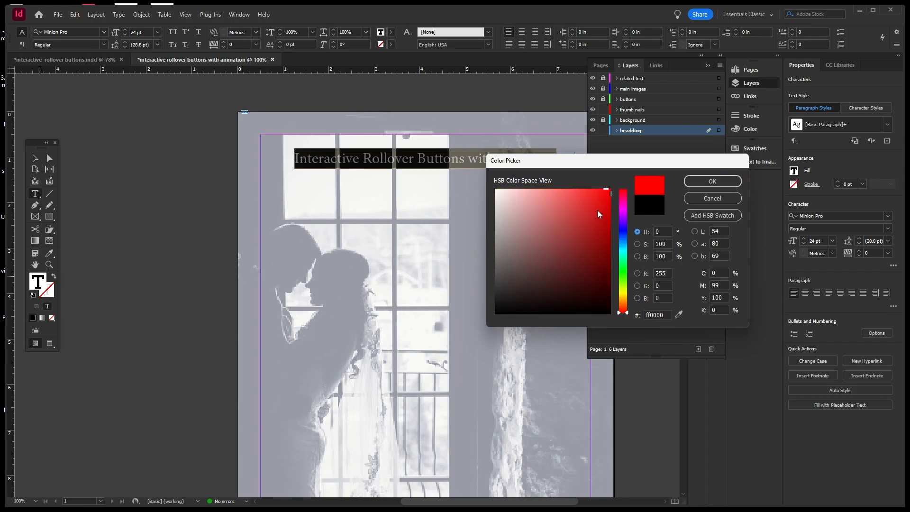
click(704, 183)
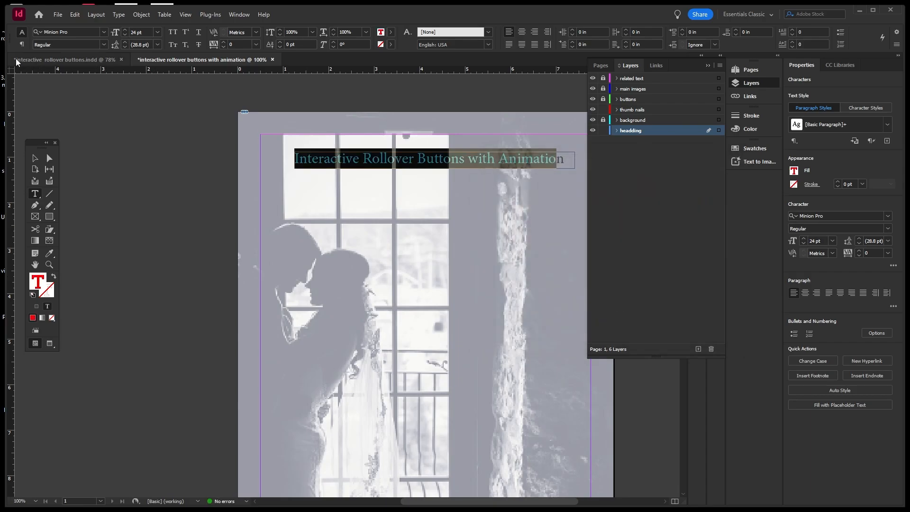
click(34, 158)
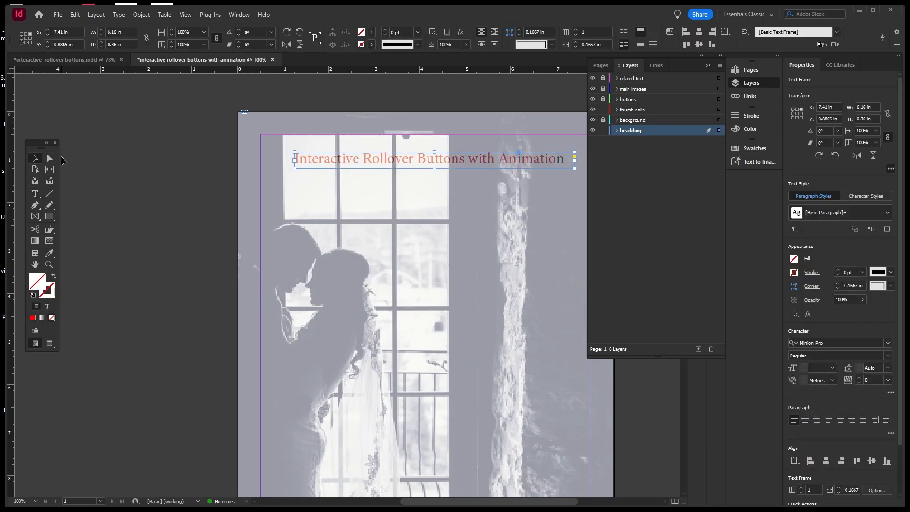
click(116, 157)
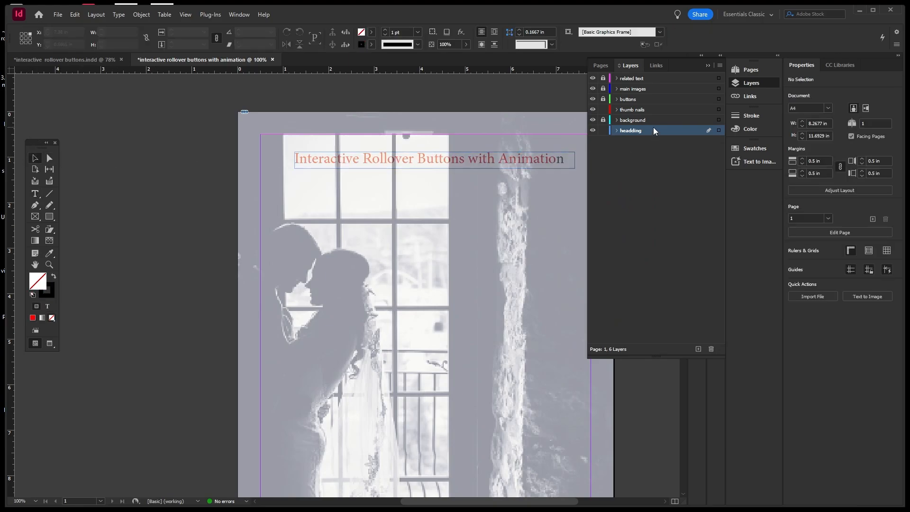
Move the headding layer above the background layer in the Layers panel.
drag(655, 131, 655, 118)
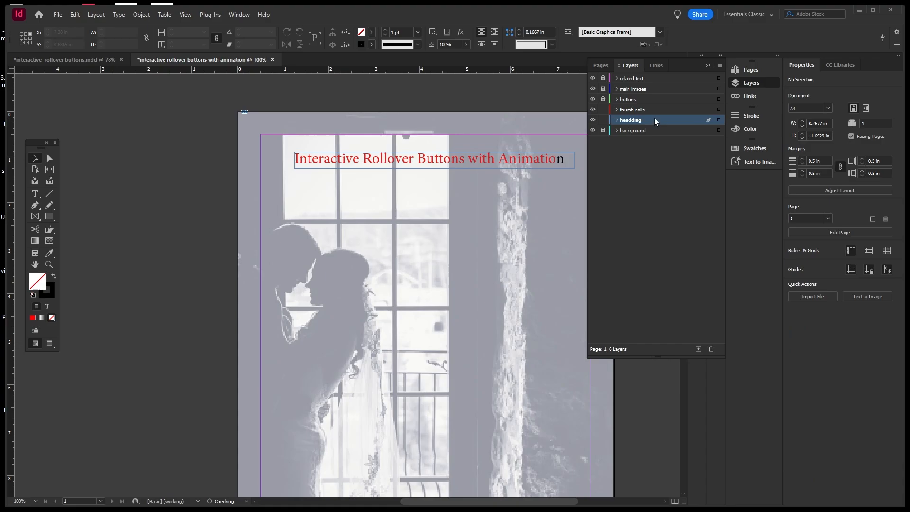
click(603, 120)
click(603, 120)
Recolour the still-black last letters of 'Animation' pure red.
double_click(559, 165)
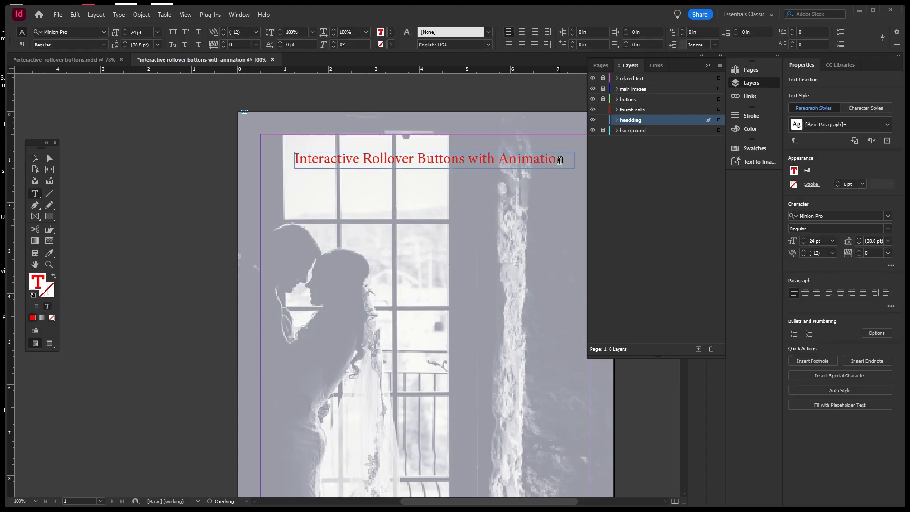
drag(565, 160, 551, 160)
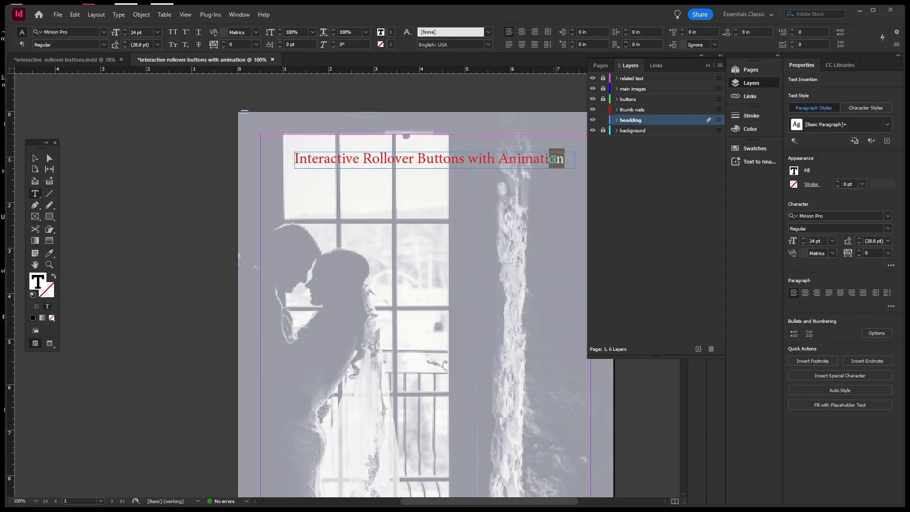
double_click(36, 281)
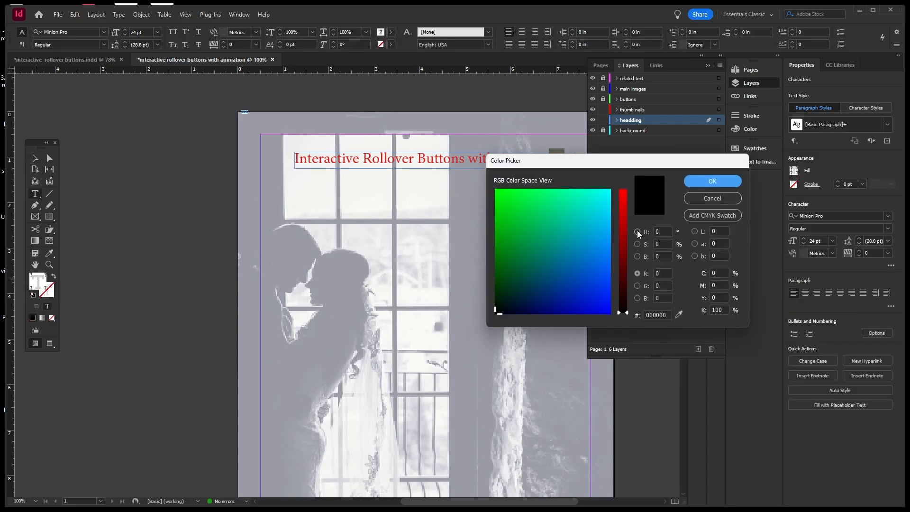
click(638, 231)
drag(606, 221, 608, 189)
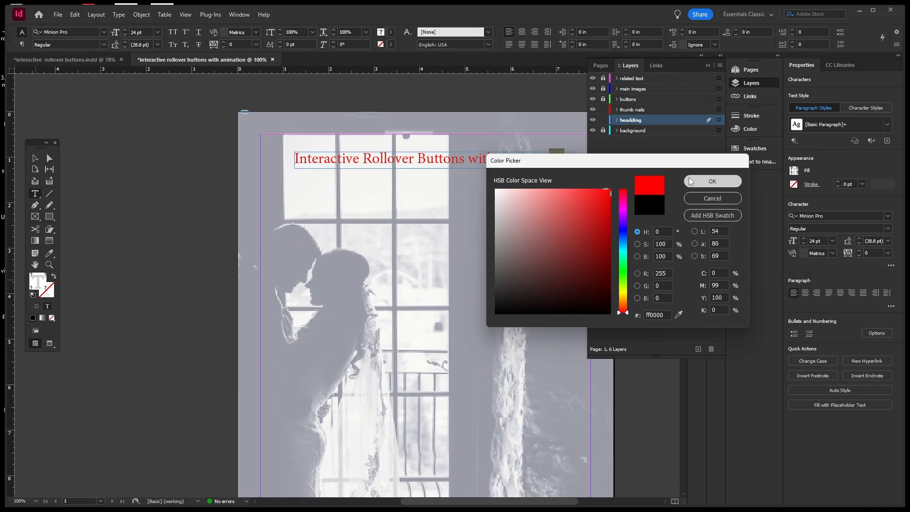
click(712, 181)
click(38, 159)
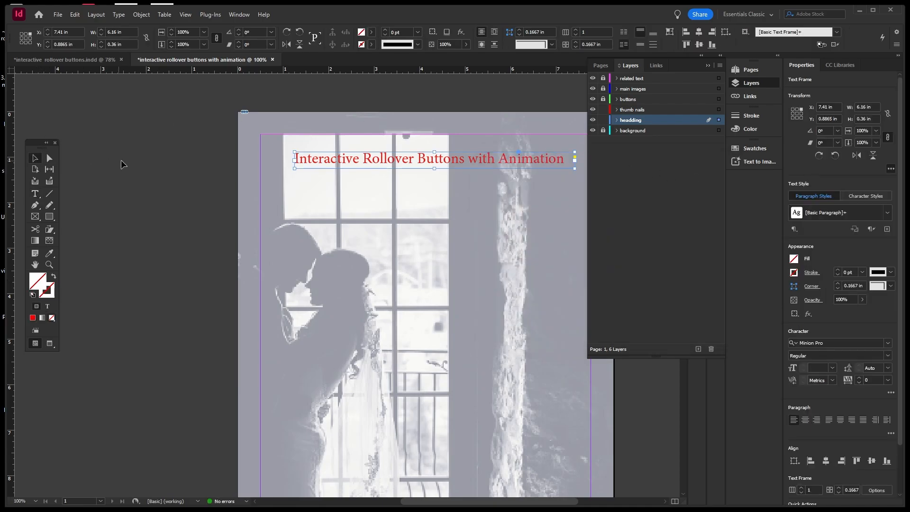
click(122, 162)
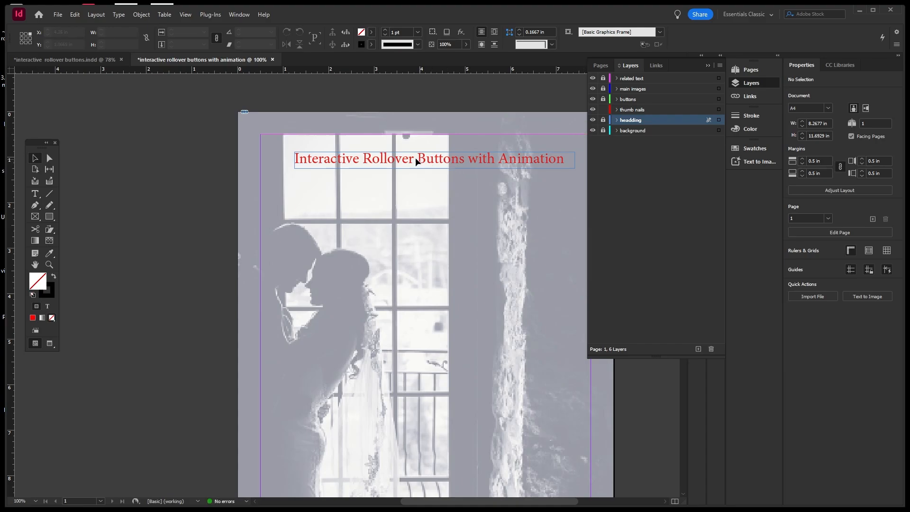
Save the document to the computer as 'interactive rollover buttons with animation.indd'.
alt+scroll(346, 152, down, 1)
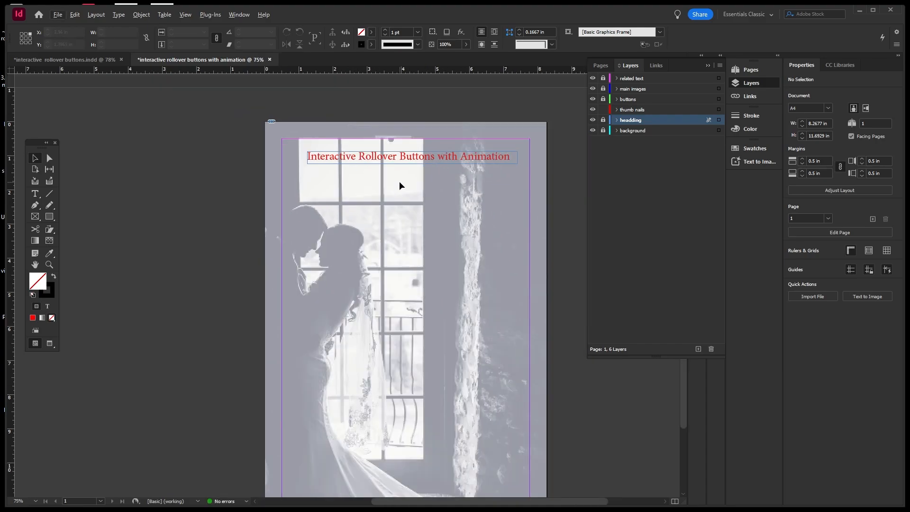
key(ctrl+s)
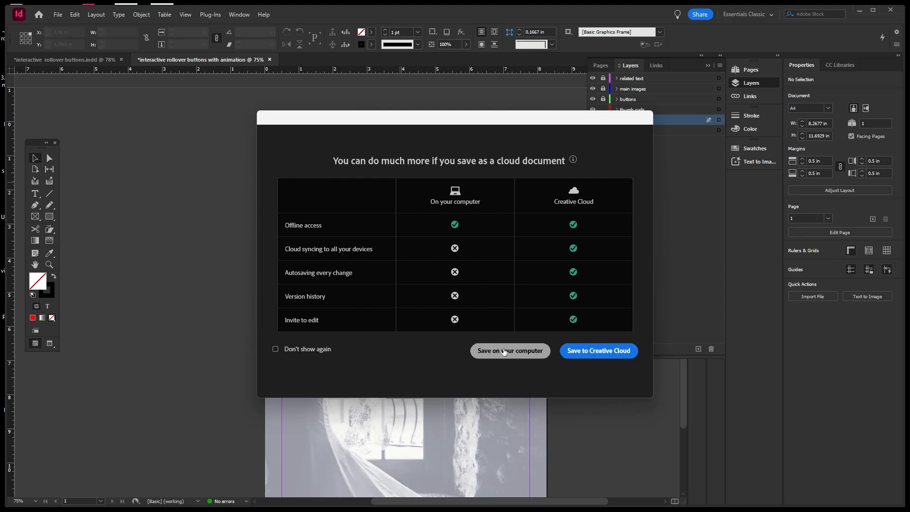
click(505, 351)
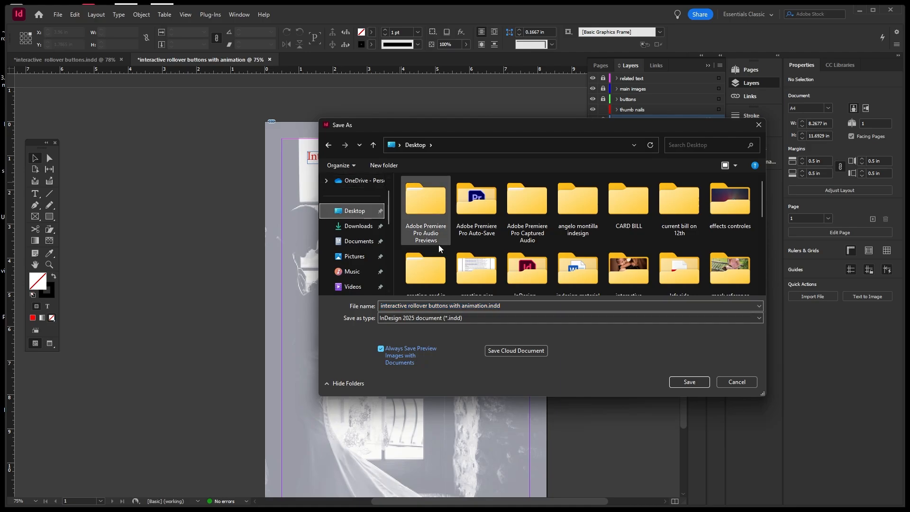
click(688, 382)
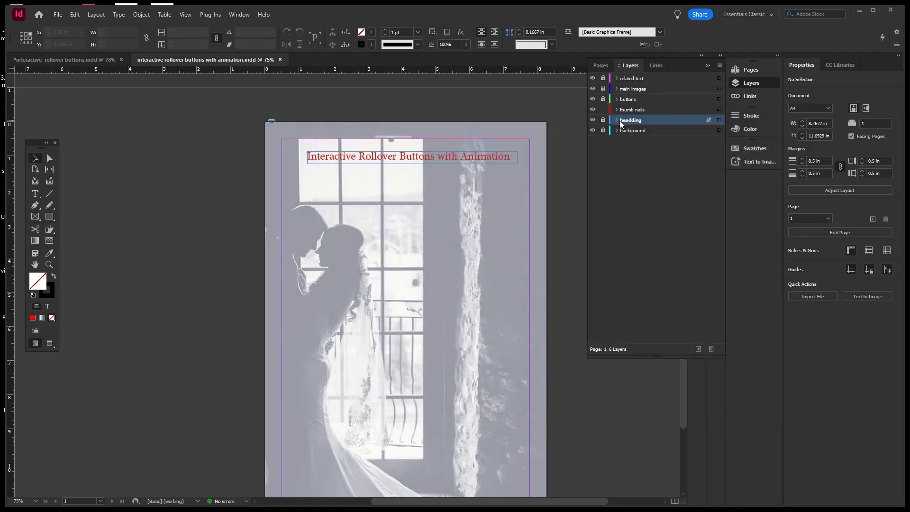
key(ctrl+minus)
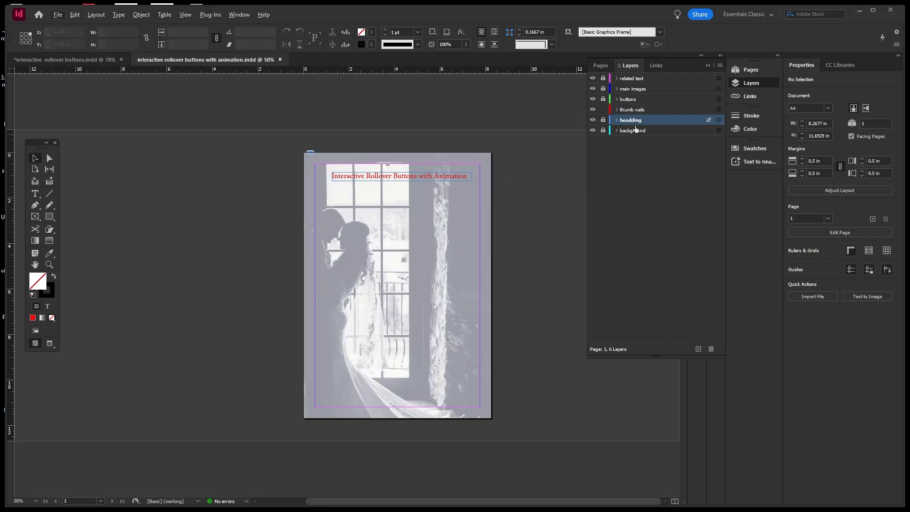
On the thumb nails layer, draw a hexagon frame near the page bottom, sized 2 in wide.
click(638, 111)
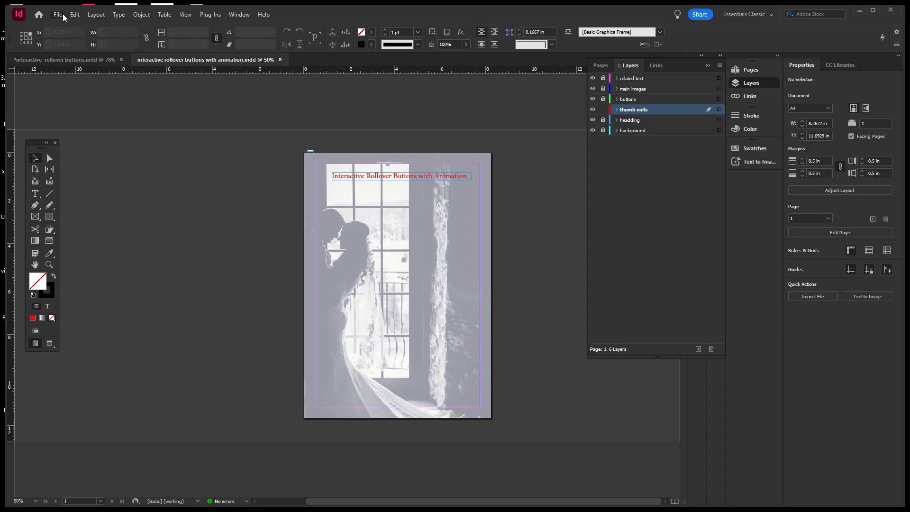
click(39, 216)
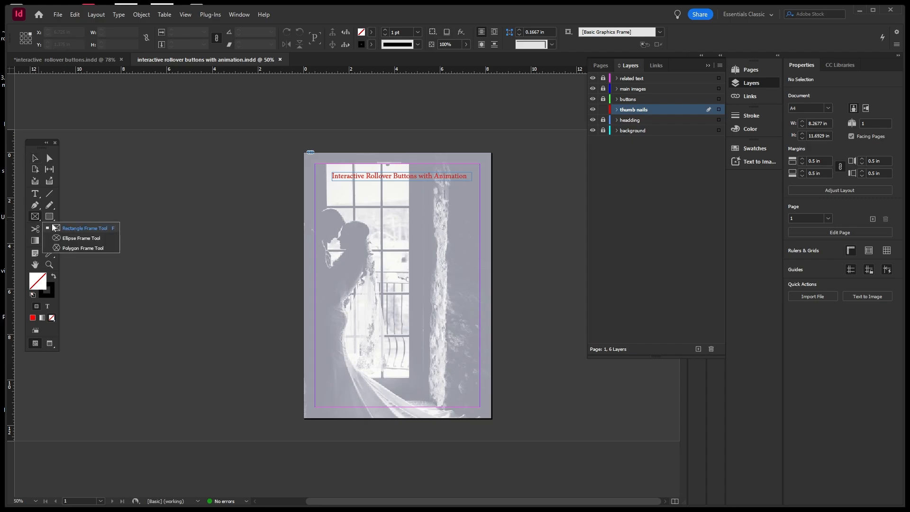
click(72, 248)
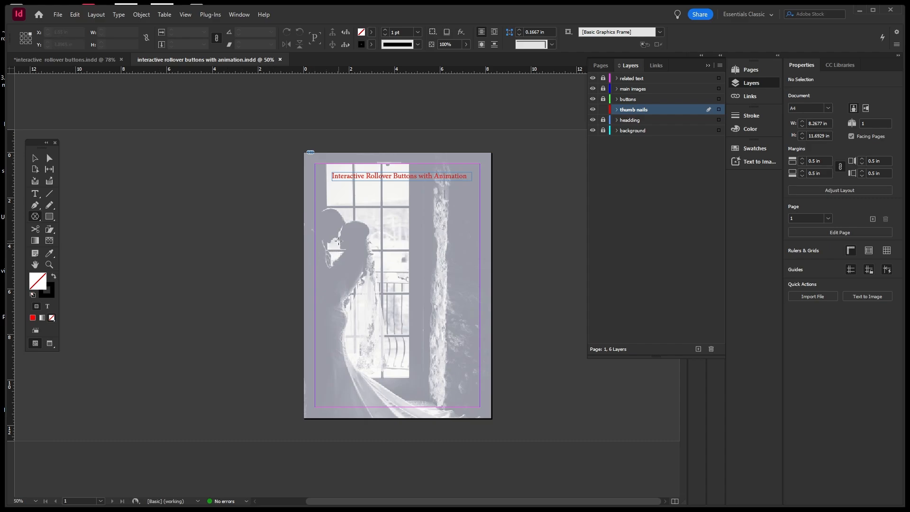
drag(339, 240, 369, 286)
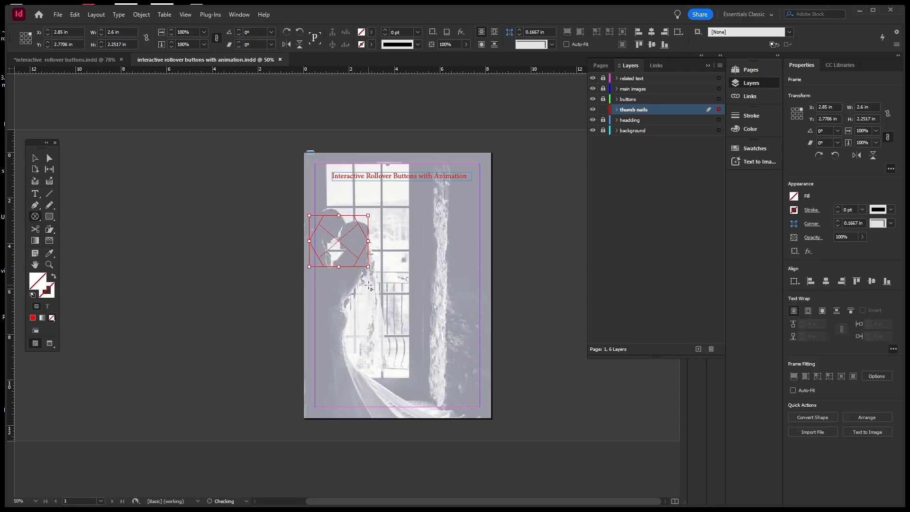
click(35, 159)
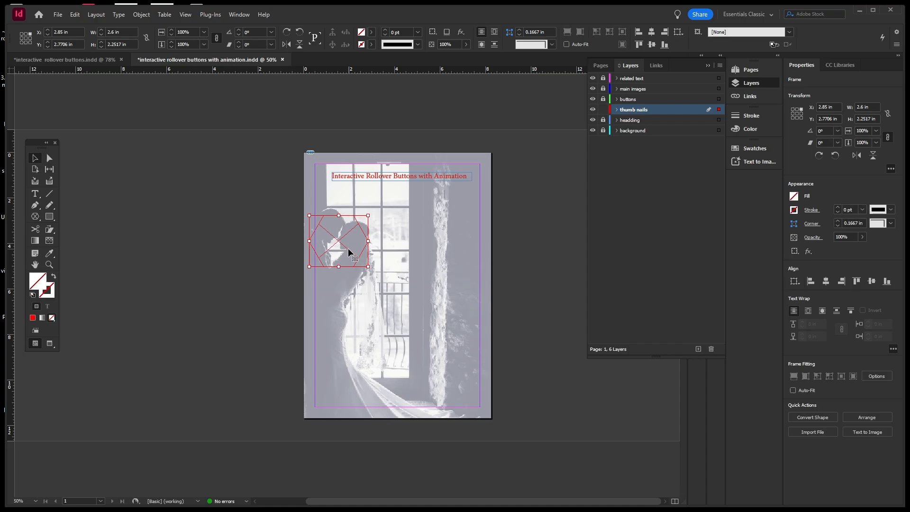
drag(343, 243, 356, 354)
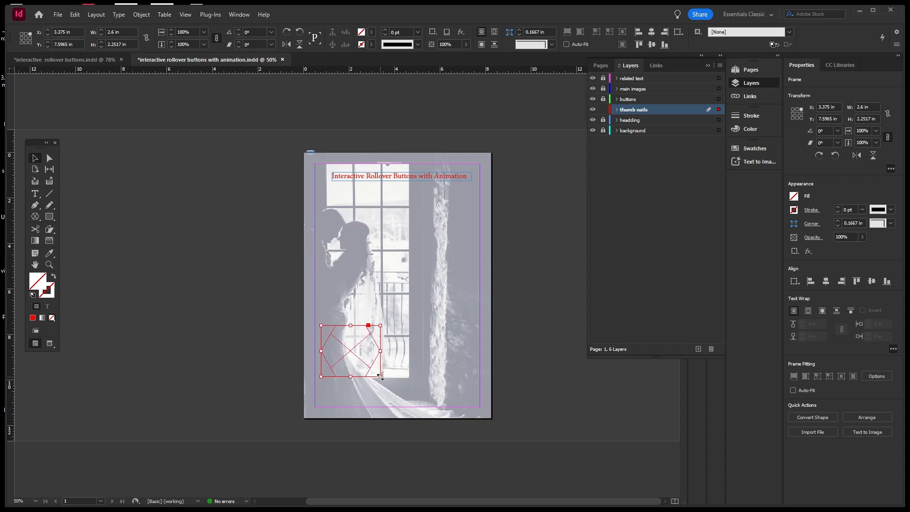
drag(380, 376, 377, 374)
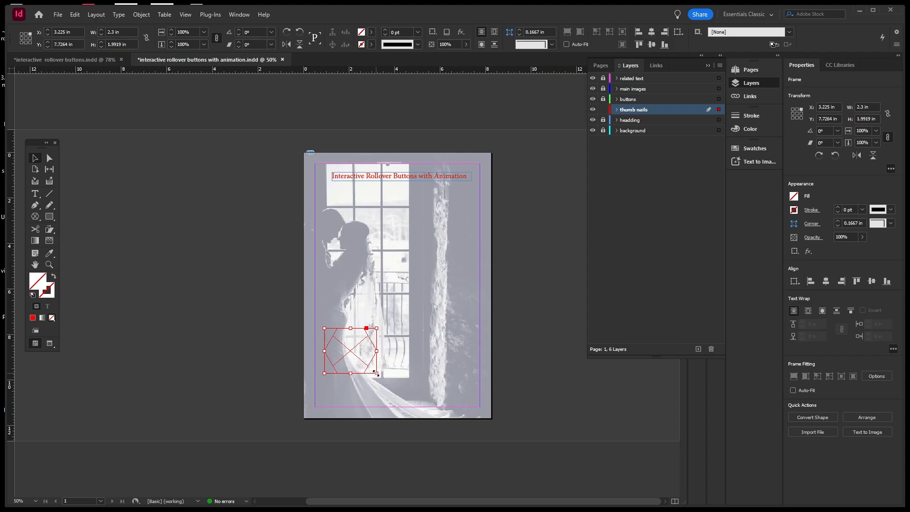
drag(375, 373, 374, 371)
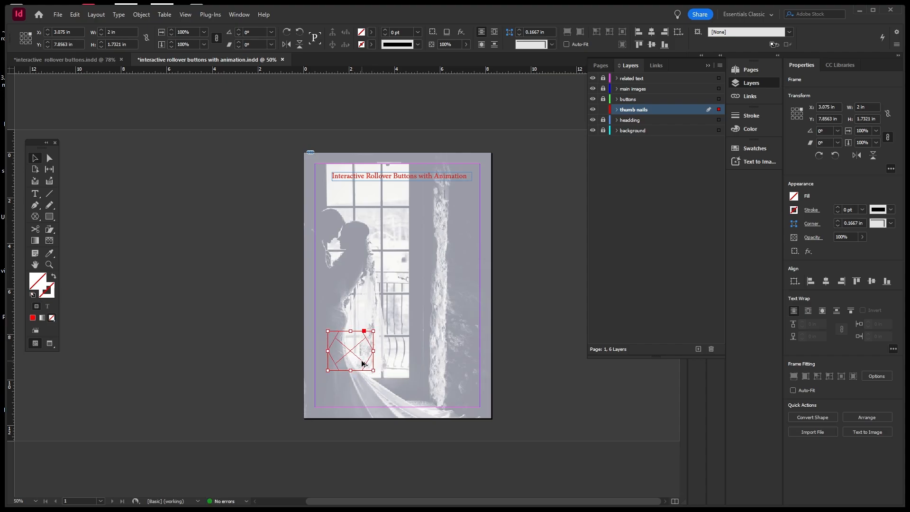
Duplicate the hexagon into a bottom row of three, with four spare copies beside the page.
drag(362, 364, 268, 361)
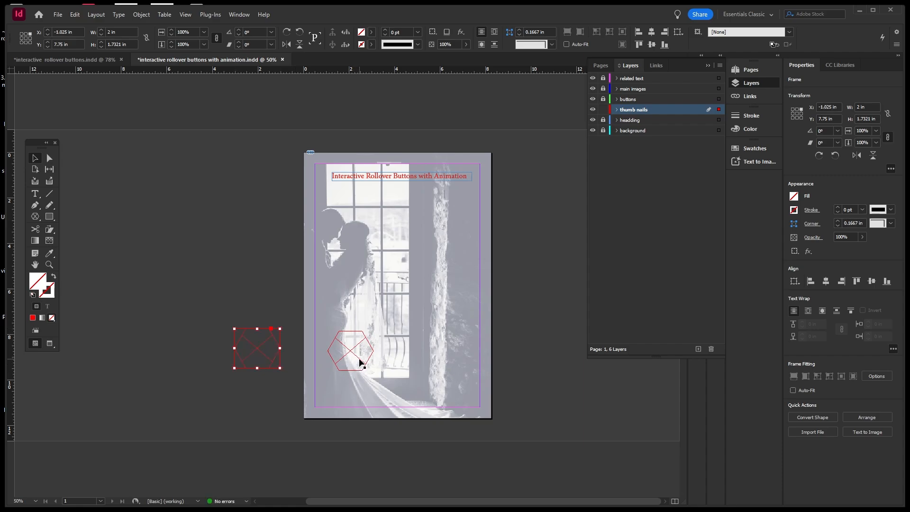
drag(360, 362, 266, 300)
drag(355, 361, 224, 398)
drag(361, 360, 201, 334)
drag(359, 361, 468, 361)
click(512, 342)
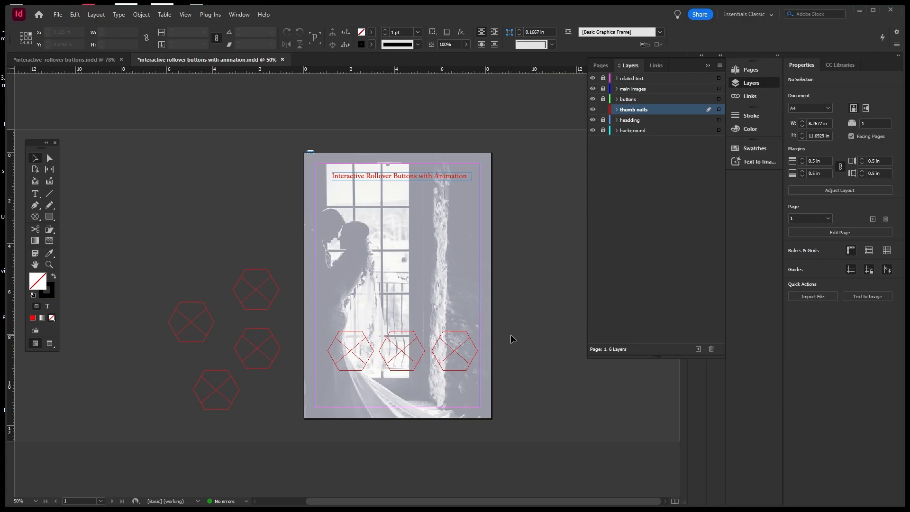
click(357, 332)
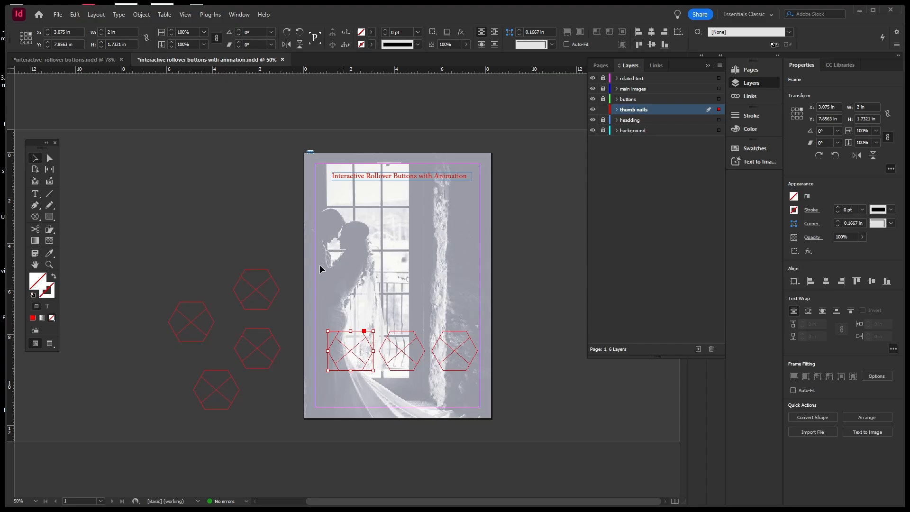
Load the dark portrait, indian-wedding-3633796_1280.jpg and couple-2162950_1280.jpg from greeting pics for placing.
click(58, 14)
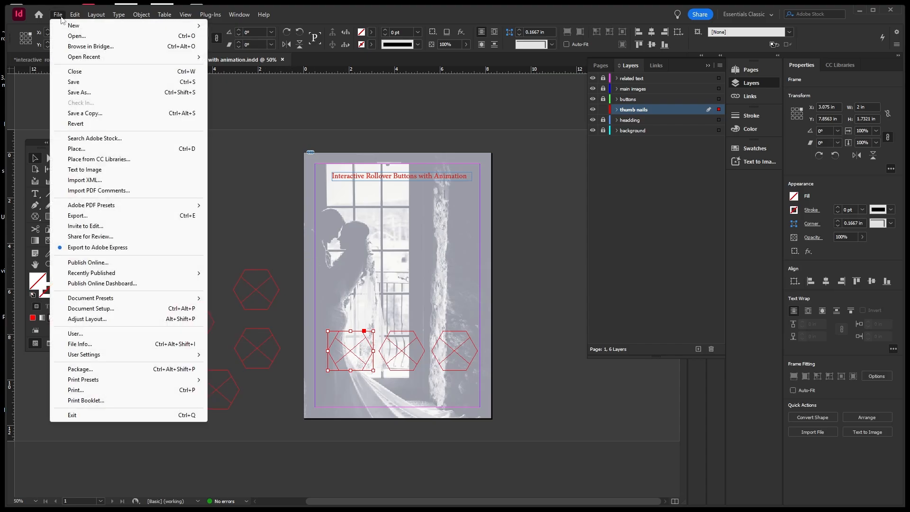
click(75, 149)
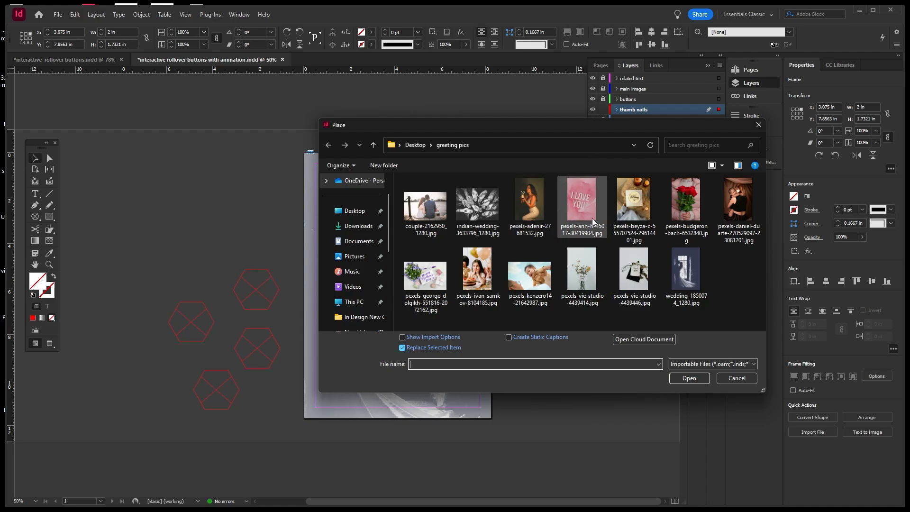
click(738, 228)
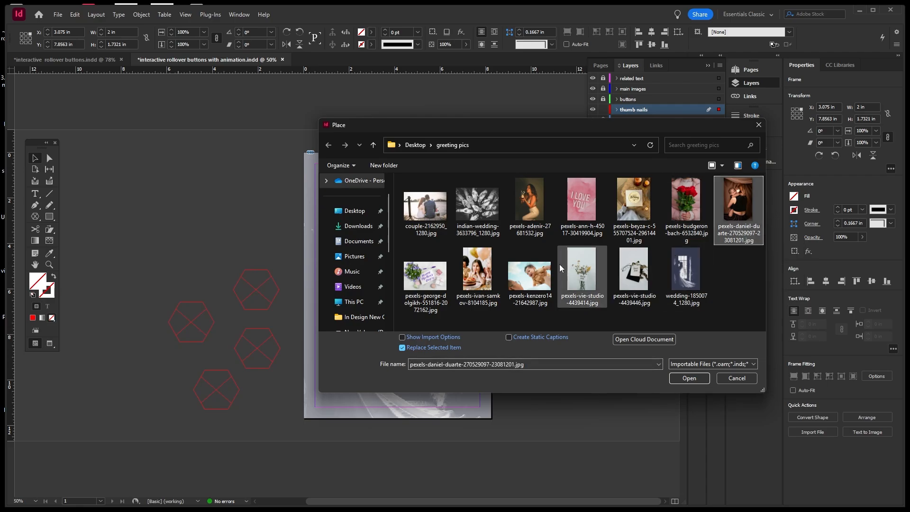
ctrl+click(490, 219)
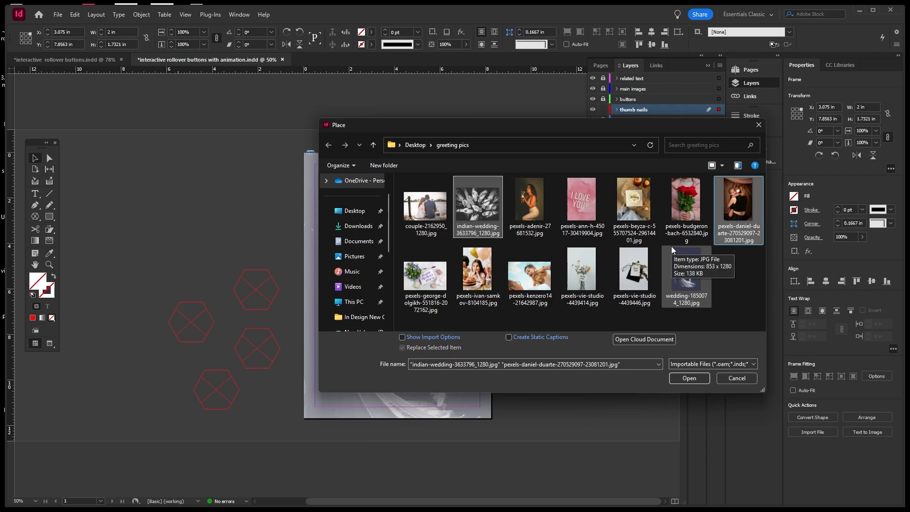
ctrl+click(431, 223)
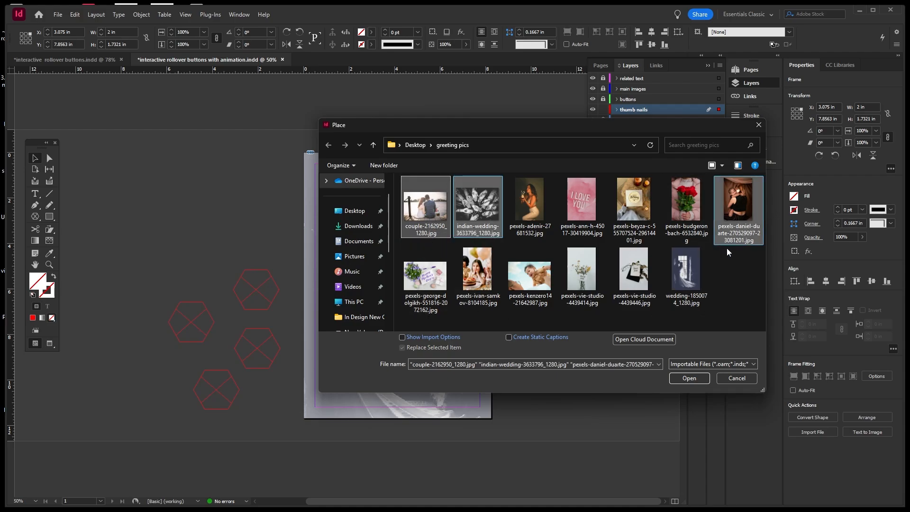
click(690, 378)
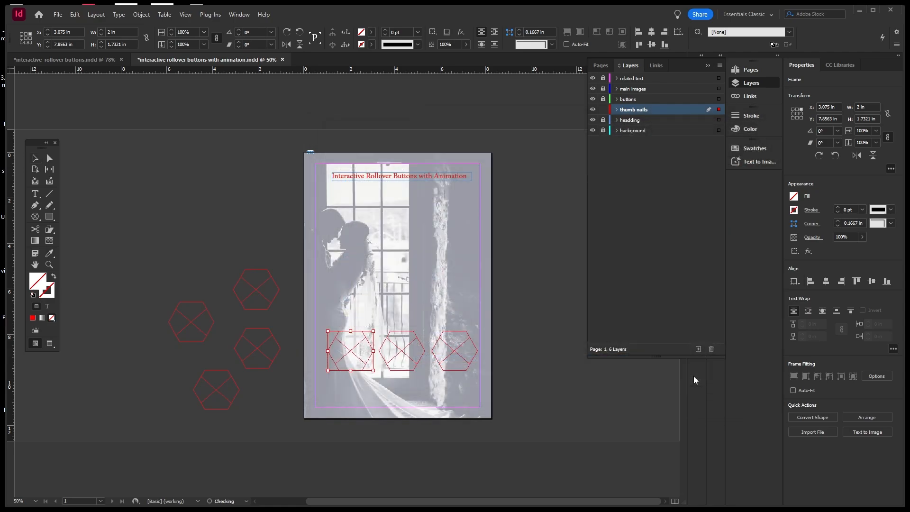
Place the couple, indian-wedding and portrait photos in stacked frames on the pasteboard left of the page.
drag(144, 142, 199, 200)
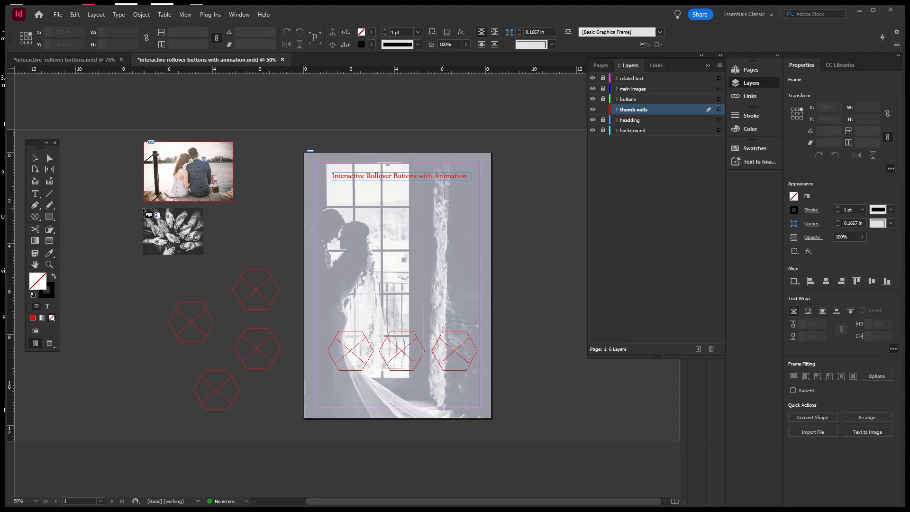
drag(142, 208, 233, 277)
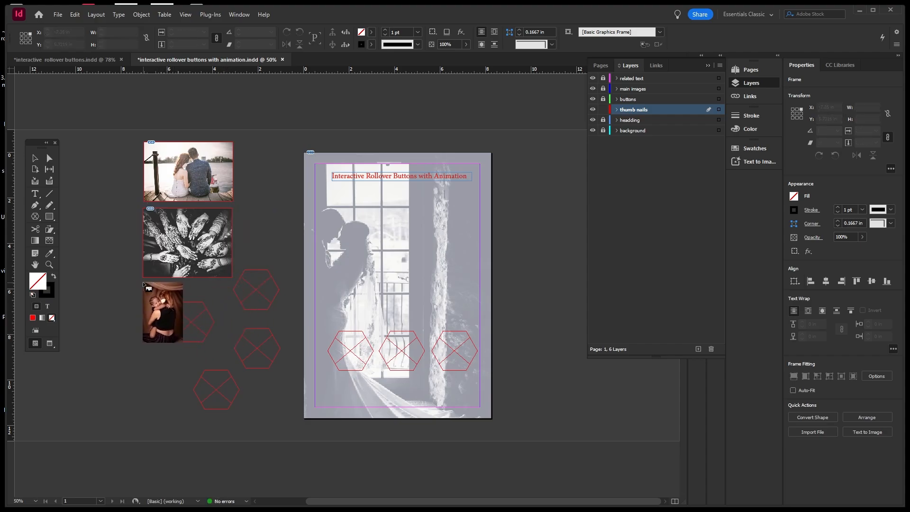
drag(144, 284, 233, 349)
click(259, 170)
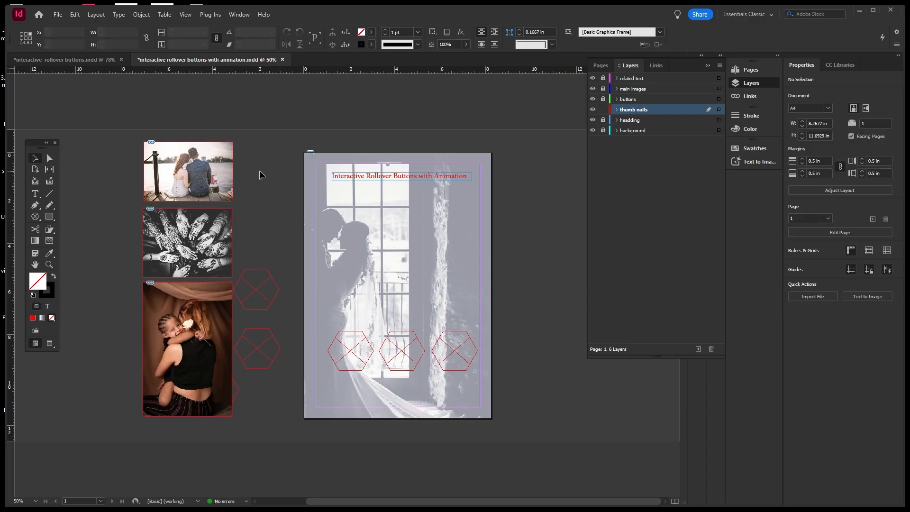
Drag the couple photo onto the page over the bottom-left hexagon.
click(218, 163)
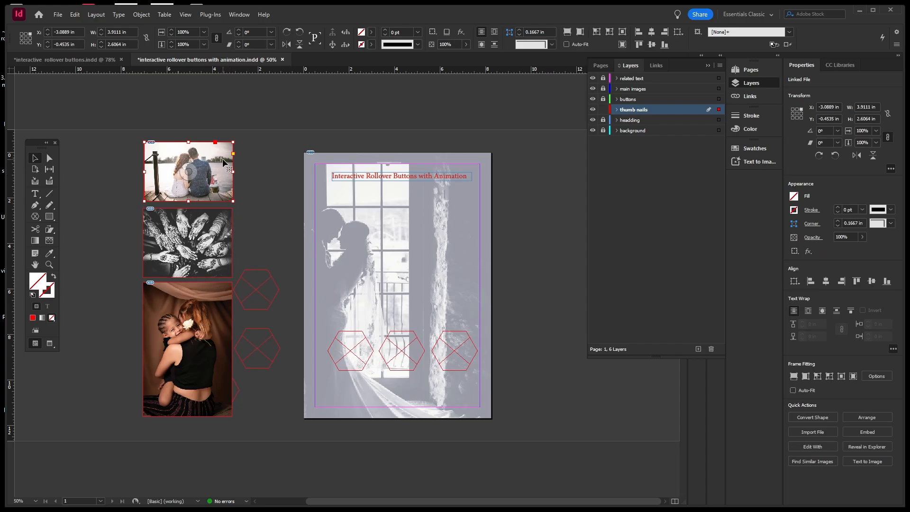
click(249, 240)
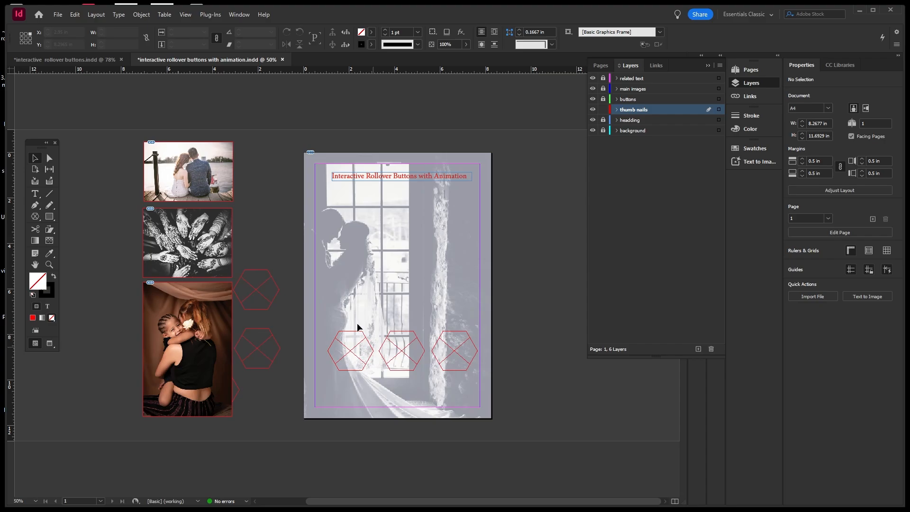
click(221, 170)
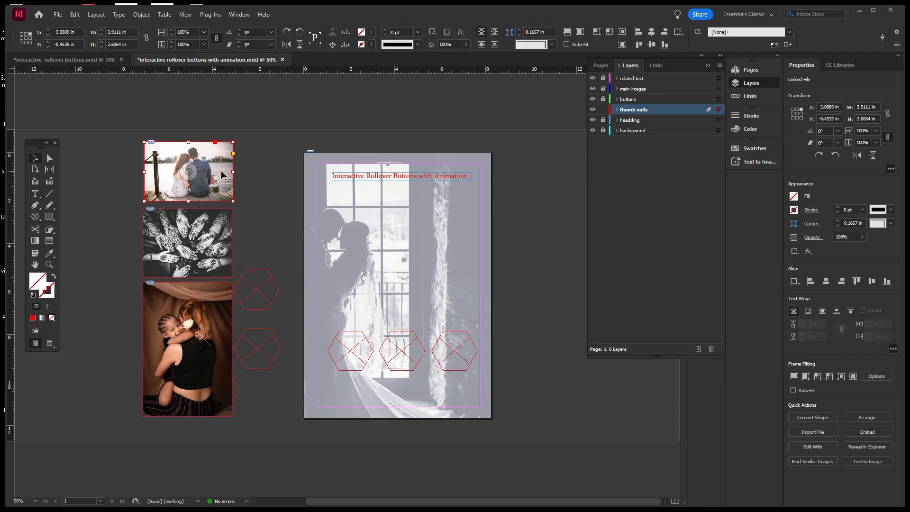
drag(222, 175, 360, 381)
Send the couple photo behind the hexagon and position it over the frame.
right_click(292, 380)
key(Escape)
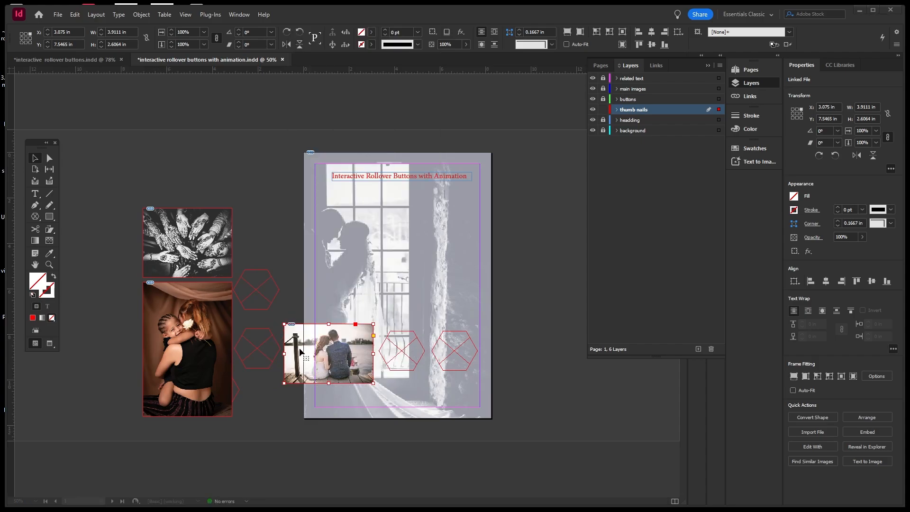
right_click(294, 377)
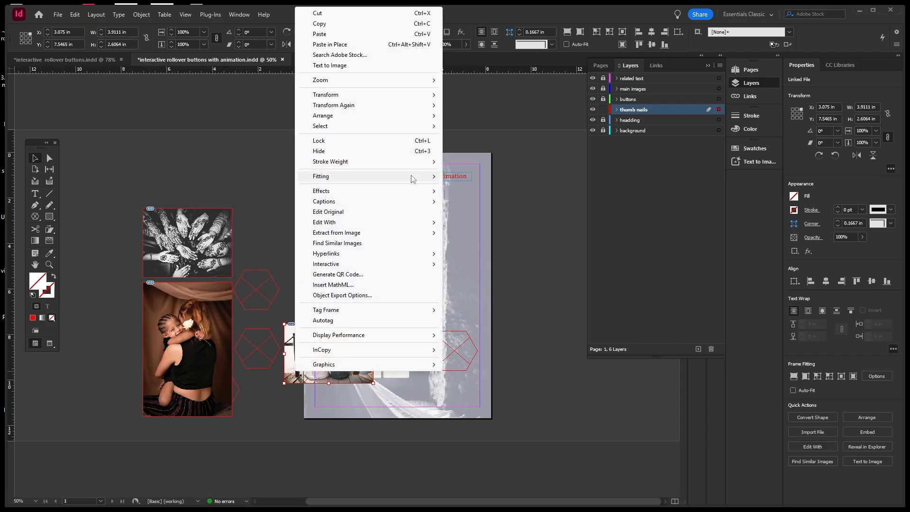
mouse_move(422, 116)
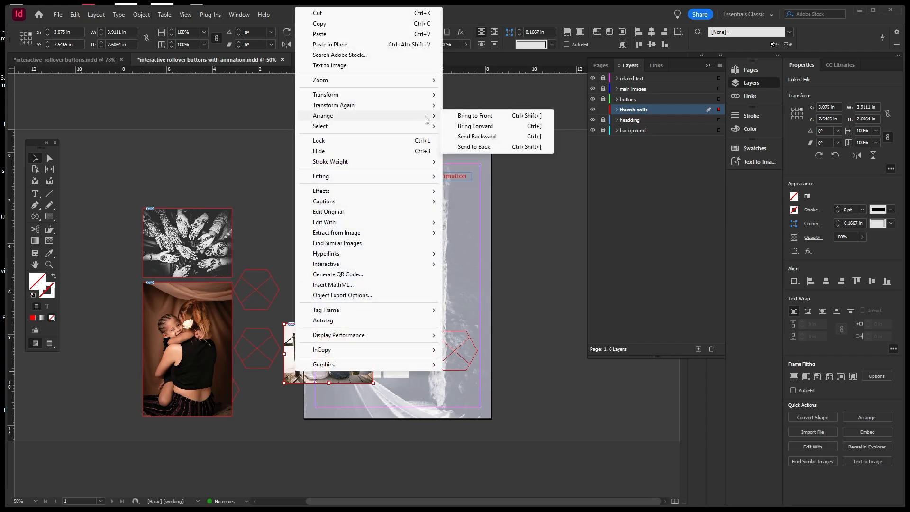
click(469, 147)
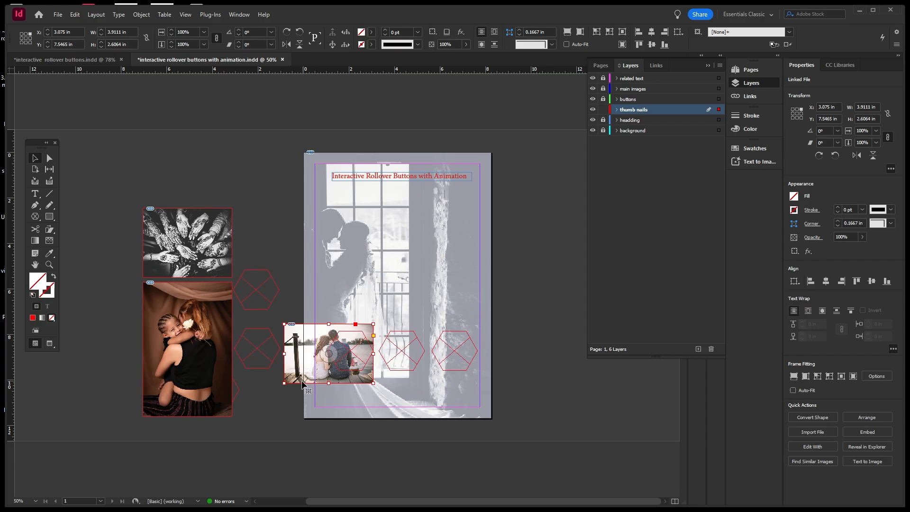
drag(298, 381, 311, 376)
click(320, 390)
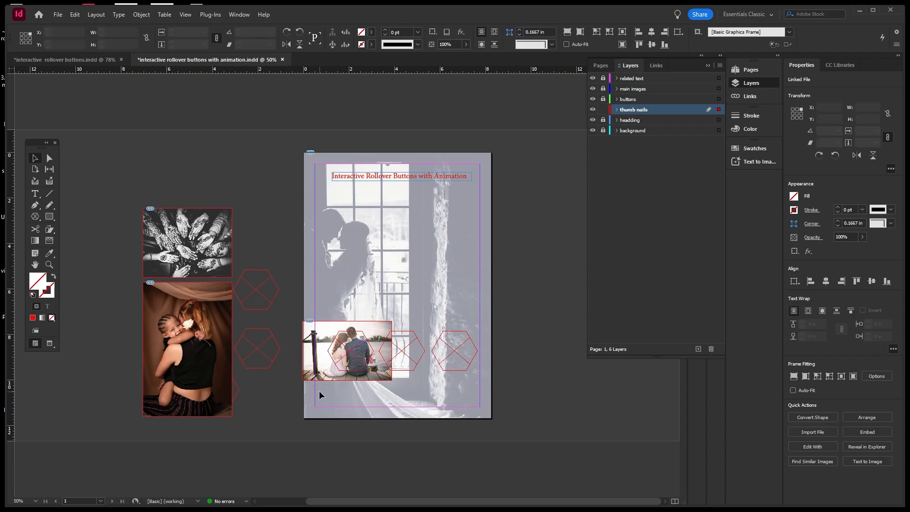
drag(319, 373, 320, 377)
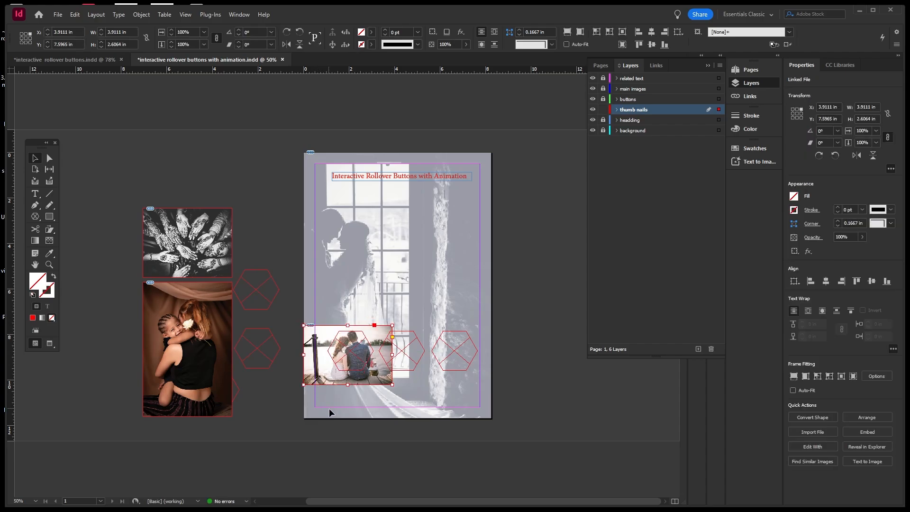
Cut the couple photo and select the empty bottom-left hexagon frame.
click(313, 378)
key(ctrl+x)
click(340, 369)
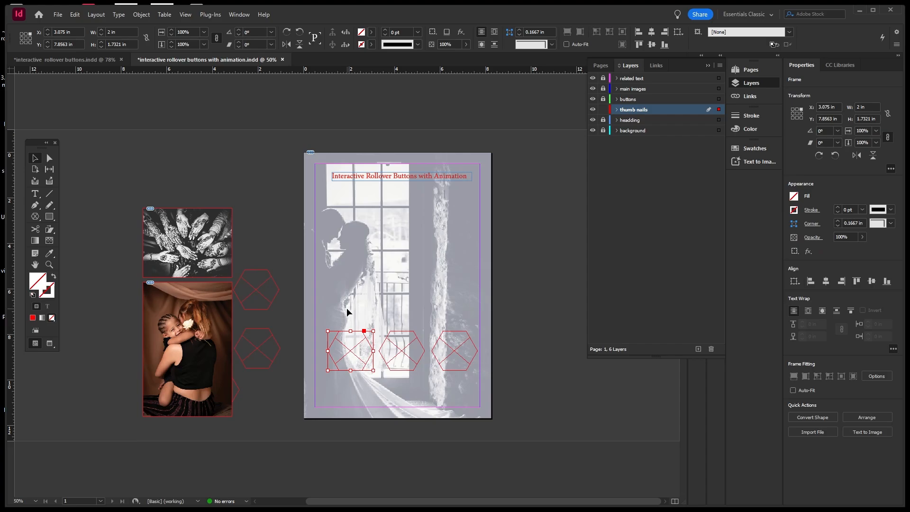
Paste the couple photo into the bottom-left hexagon with Edit > Paste Into, then save.
click(77, 15)
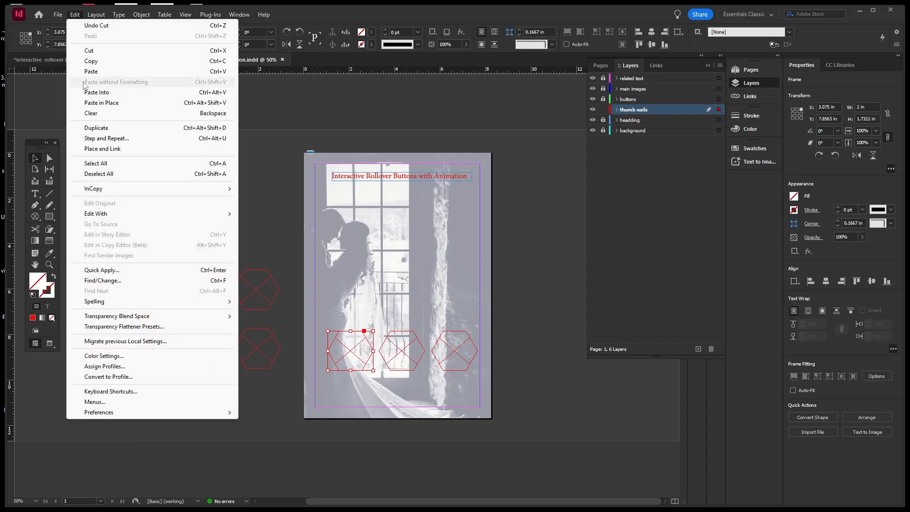
click(97, 92)
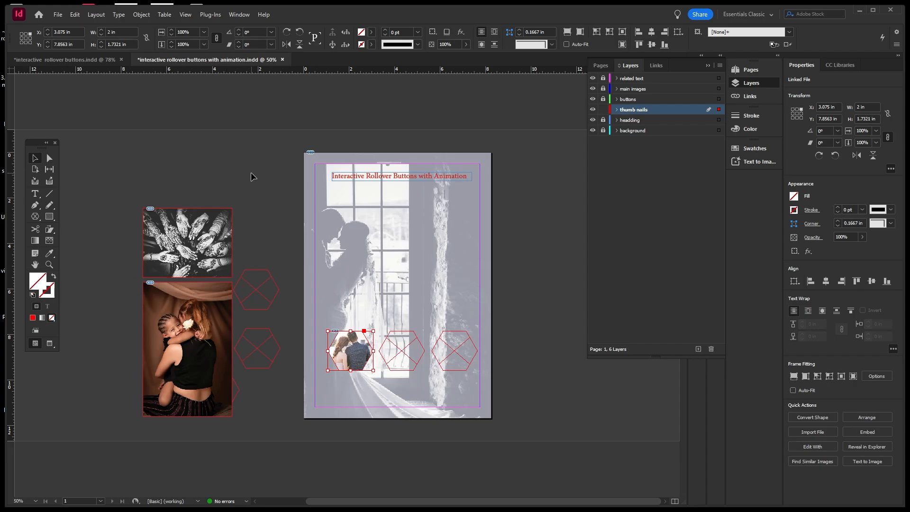
click(309, 278)
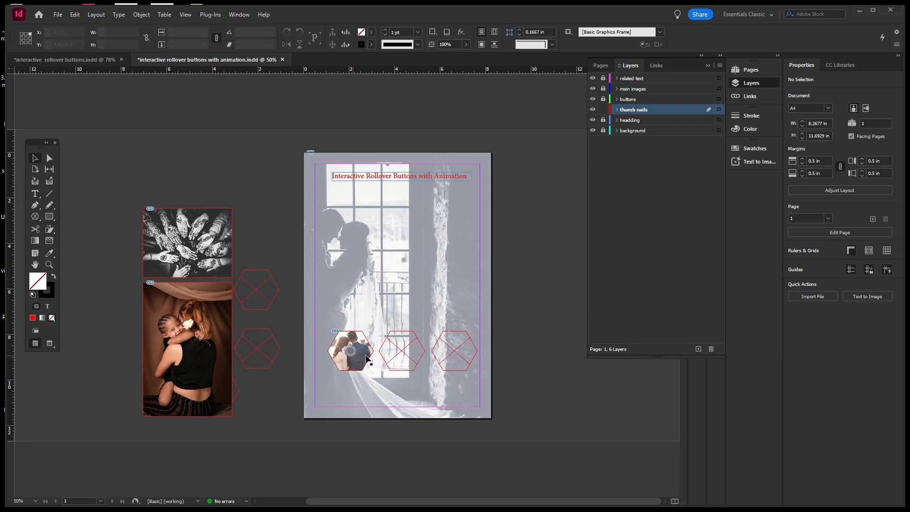
key(ctrl+s)
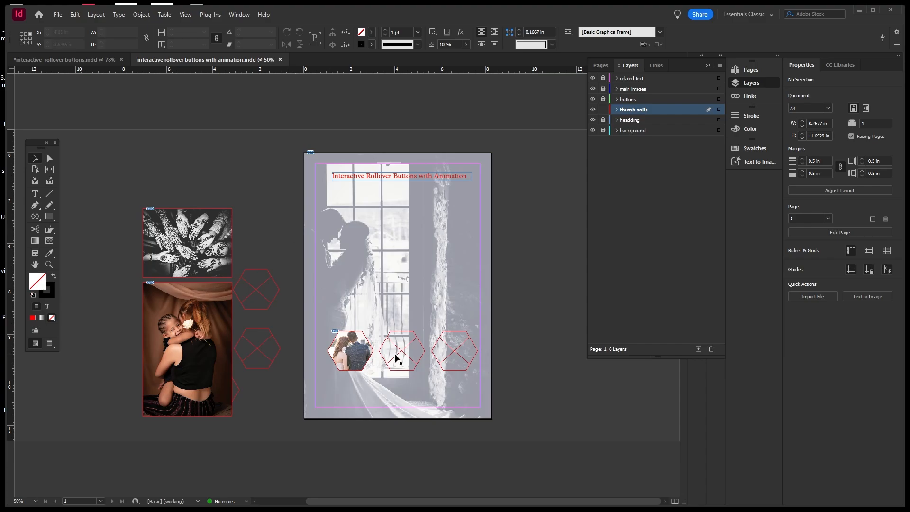
click(361, 360)
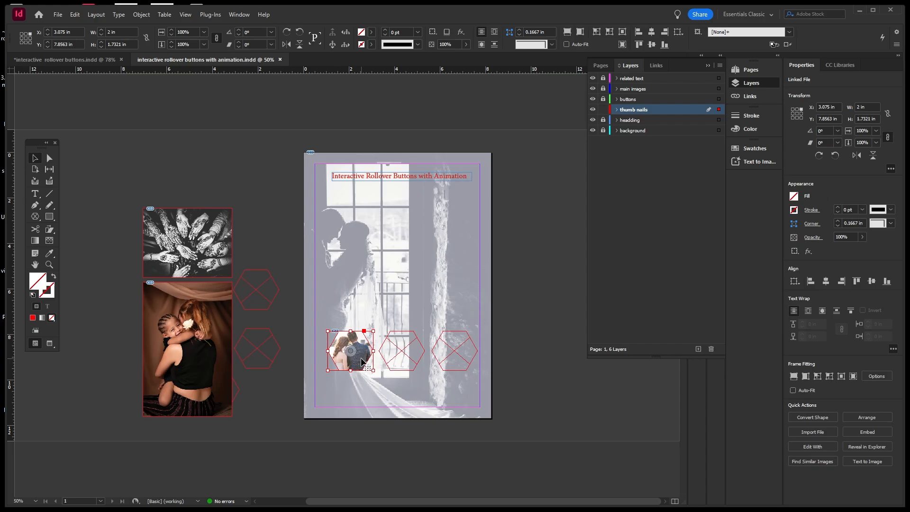
scroll(357, 371, up, 1)
scroll(358, 371, down, 1)
Duplicate the couple hexagon above the original and enlarge the copy to 2.4 in wide.
drag(351, 363, 362, 319)
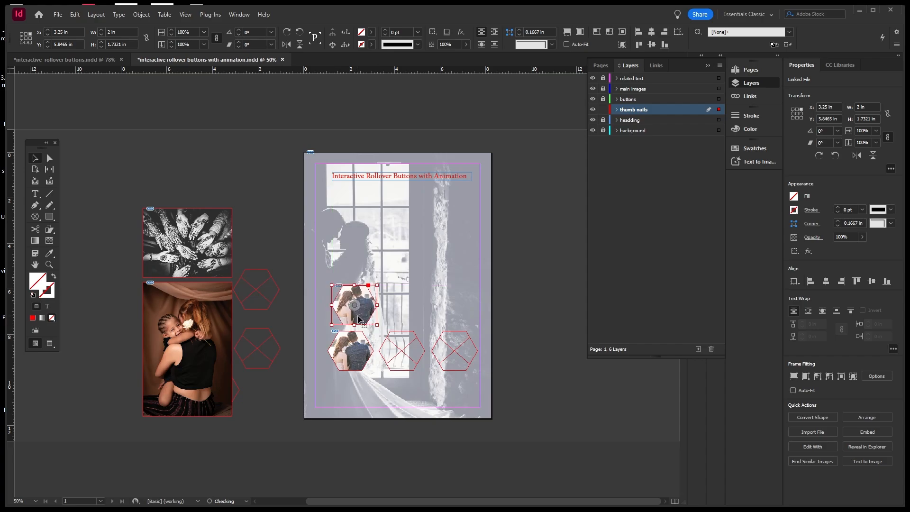
click(405, 314)
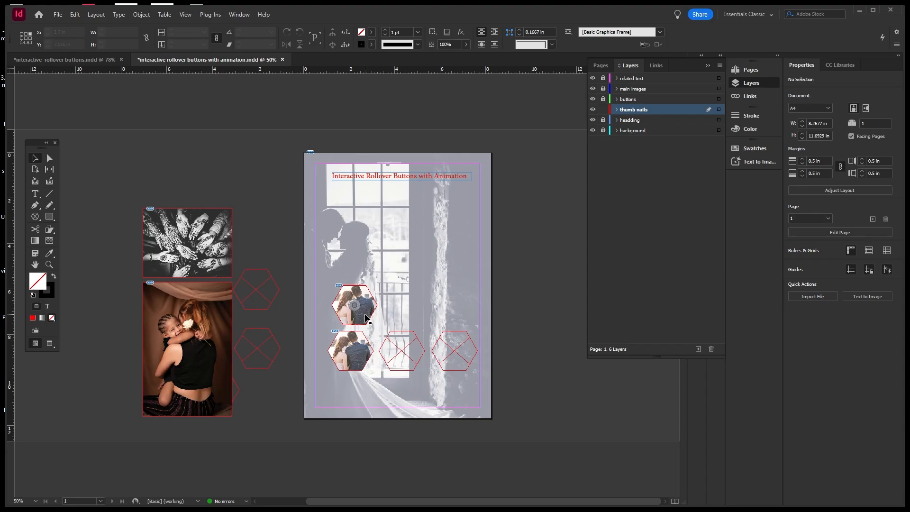
click(366, 316)
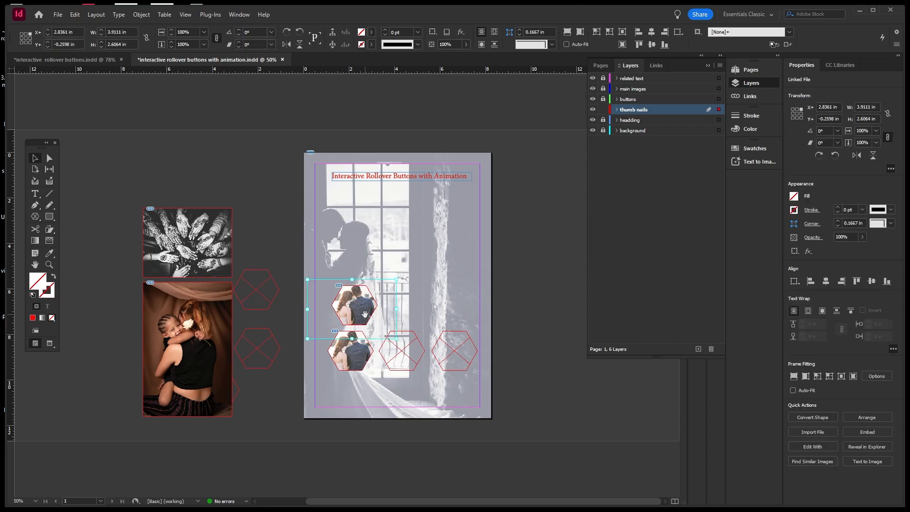
double_click(365, 315)
click(307, 391)
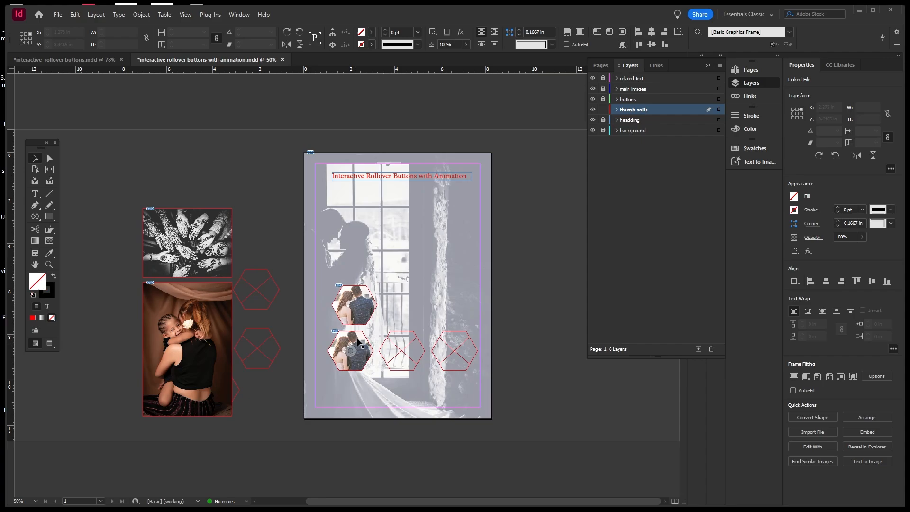
click(368, 323)
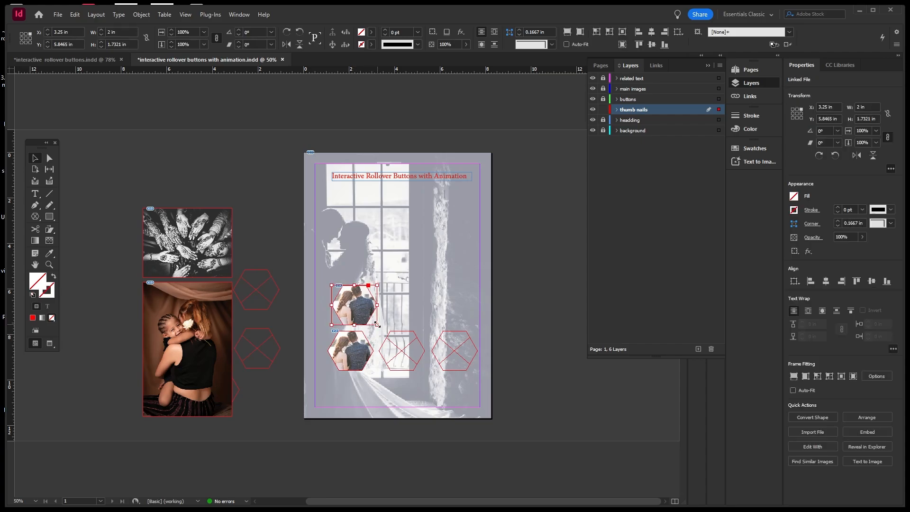
drag(377, 324, 382, 328)
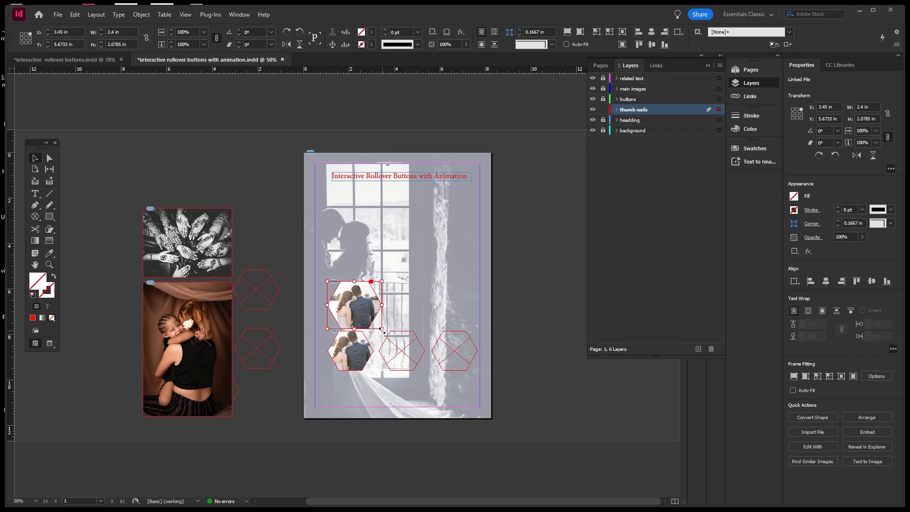
Try enlarging the upper hexagon's photo and frame, undoing each attempt.
double_click(360, 315)
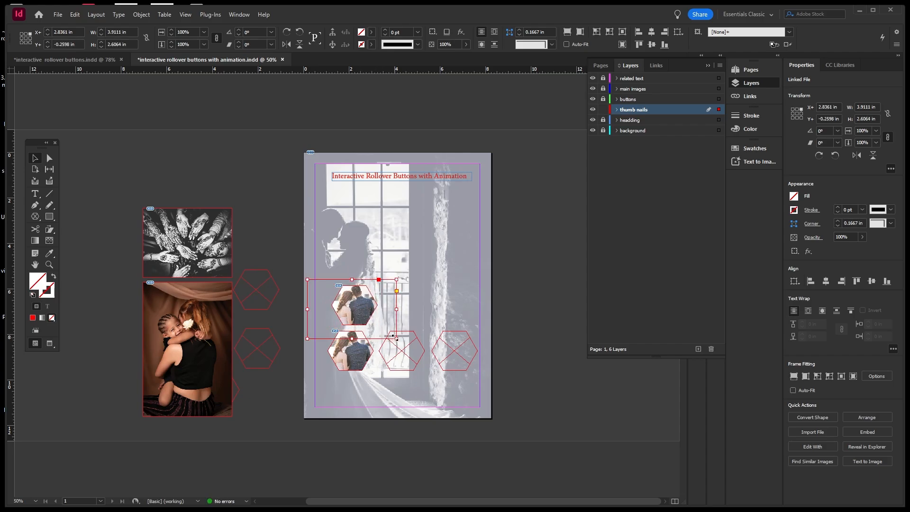
drag(396, 337, 402, 341)
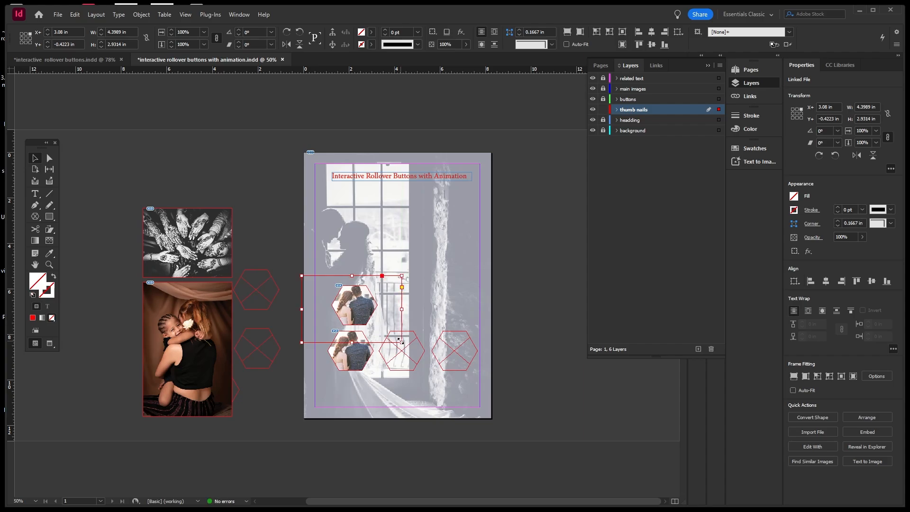
key(ctrl+z)
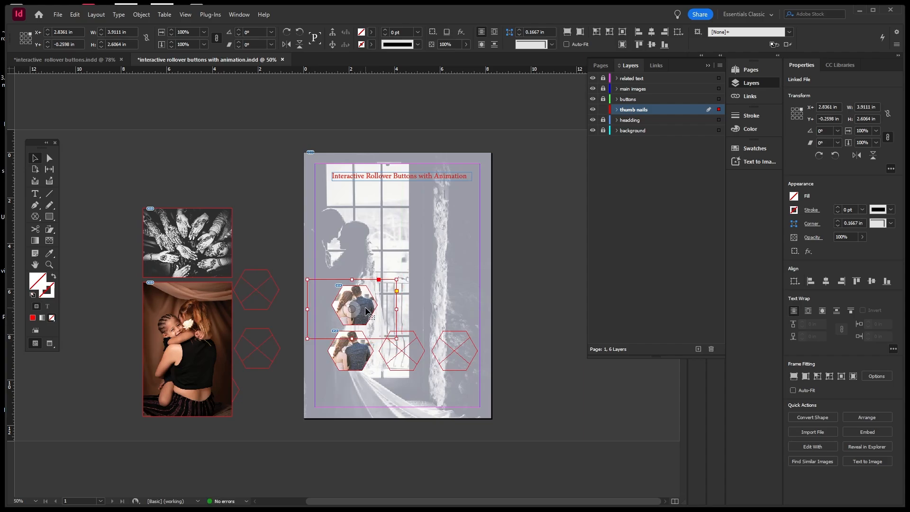
double_click(367, 310)
click(351, 380)
click(359, 322)
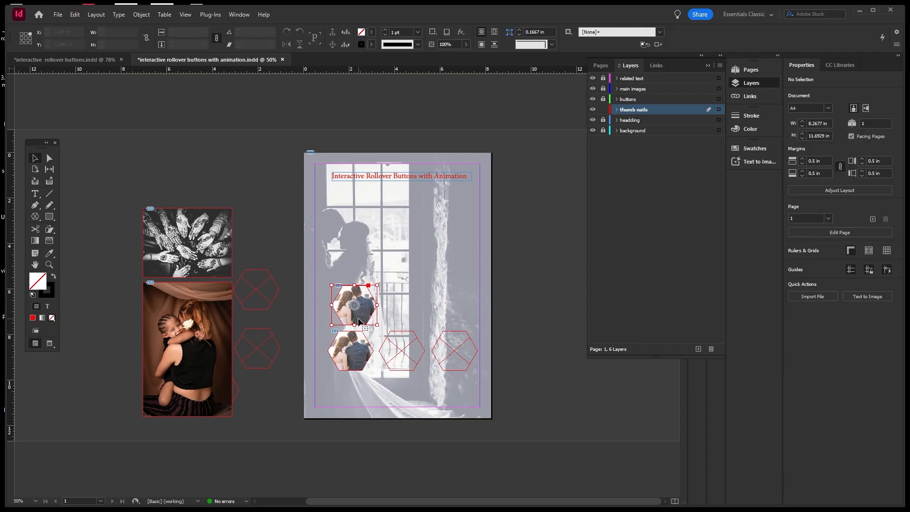
drag(377, 325, 382, 330)
key(ctrl+z)
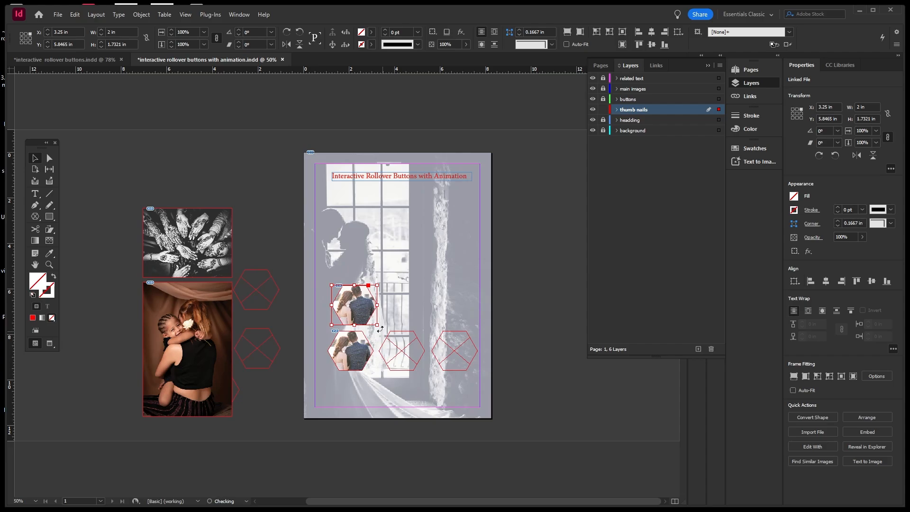
double_click(364, 317)
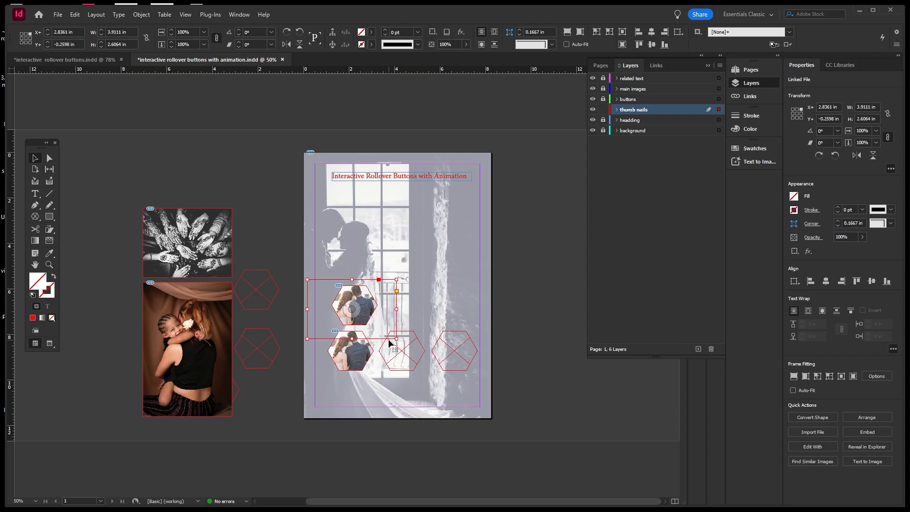
drag(395, 338, 401, 342)
key(ctrl+z)
double_click(363, 308)
double_click(364, 308)
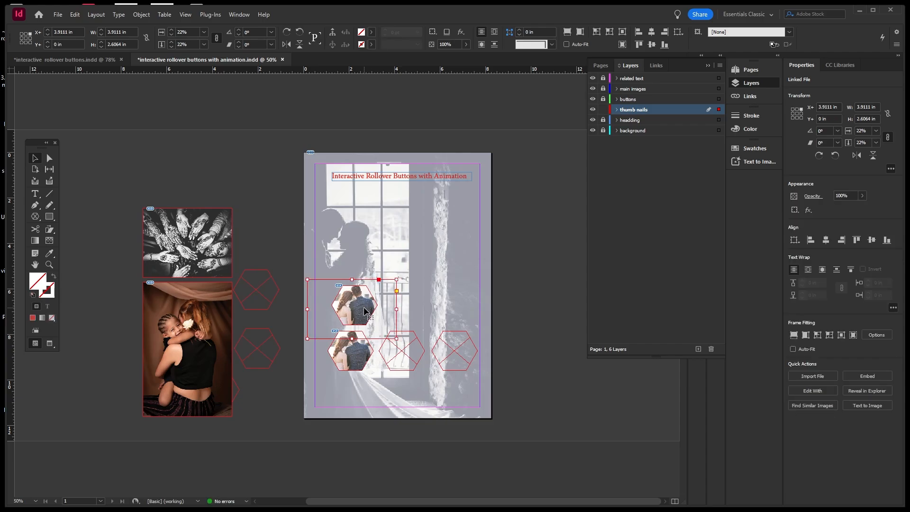
Scale the couple photo inside the upper hexagon up to about 31%.
click(364, 307)
drag(397, 339, 406, 347)
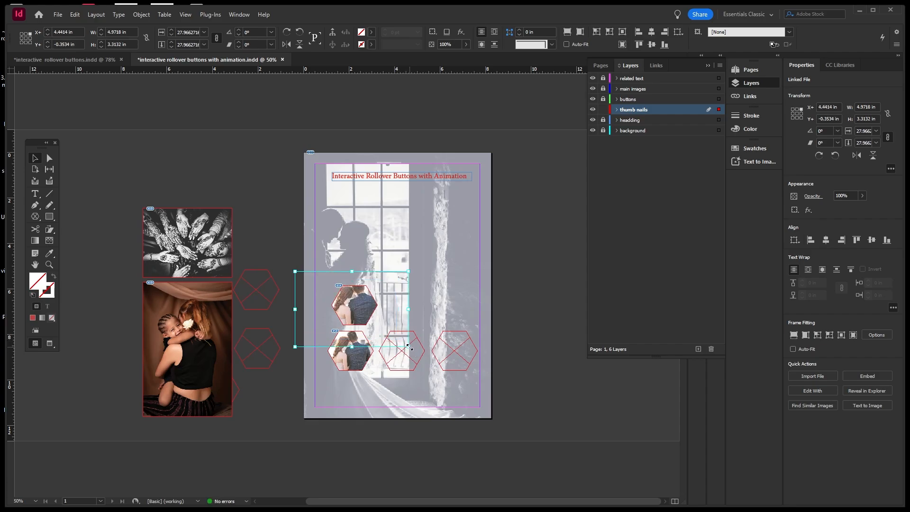
drag(408, 347, 415, 351)
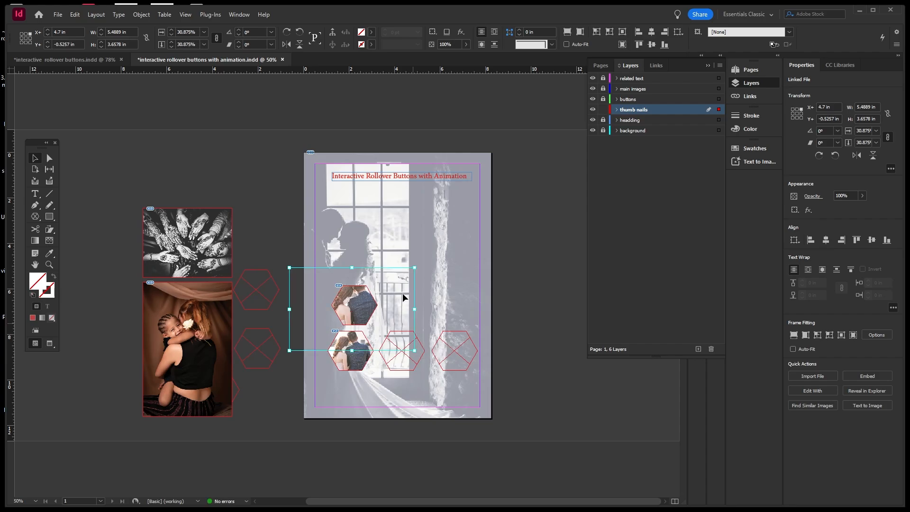
click(396, 234)
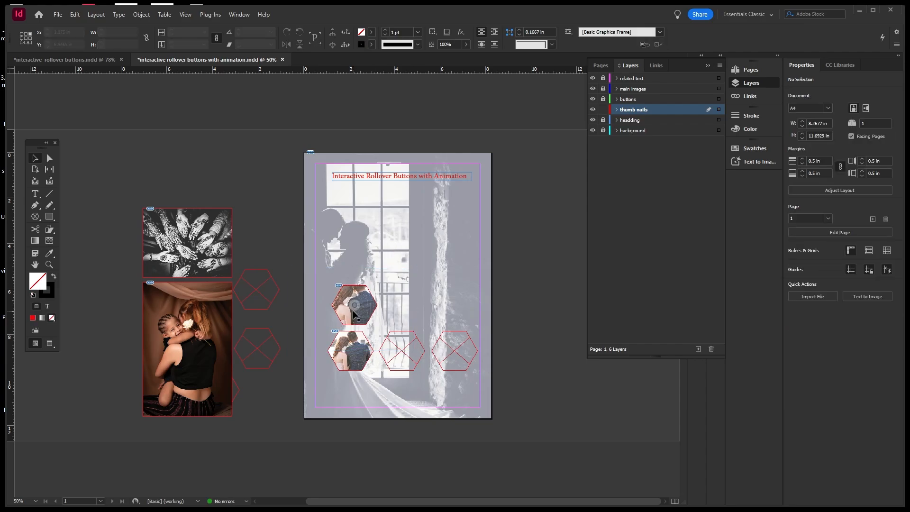
Drag the enlarged photo into the first hexagon and align it to horizontal centre.
drag(366, 308, 360, 352)
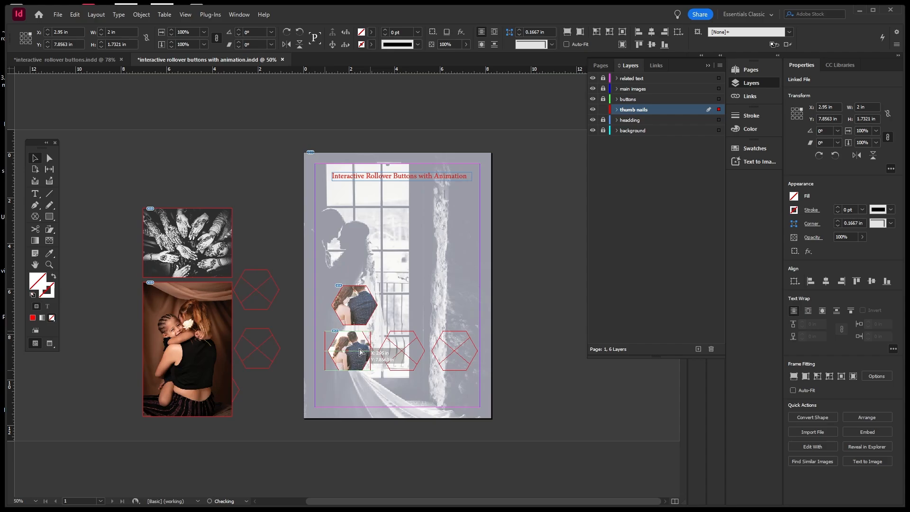
drag(360, 352, 351, 386)
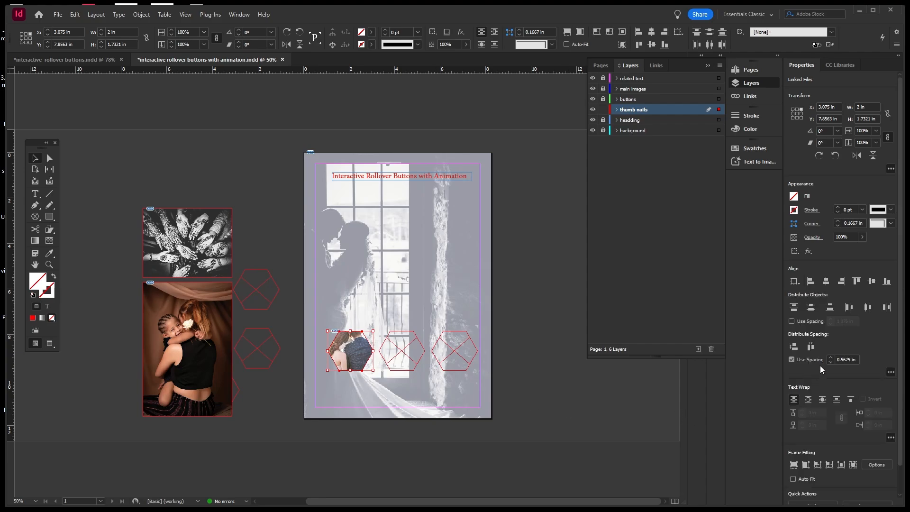
click(827, 283)
click(363, 311)
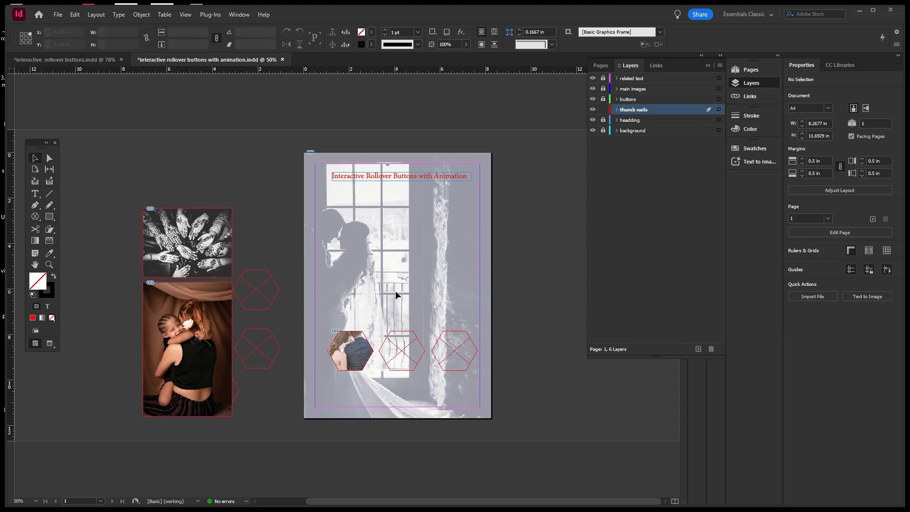
click(413, 331)
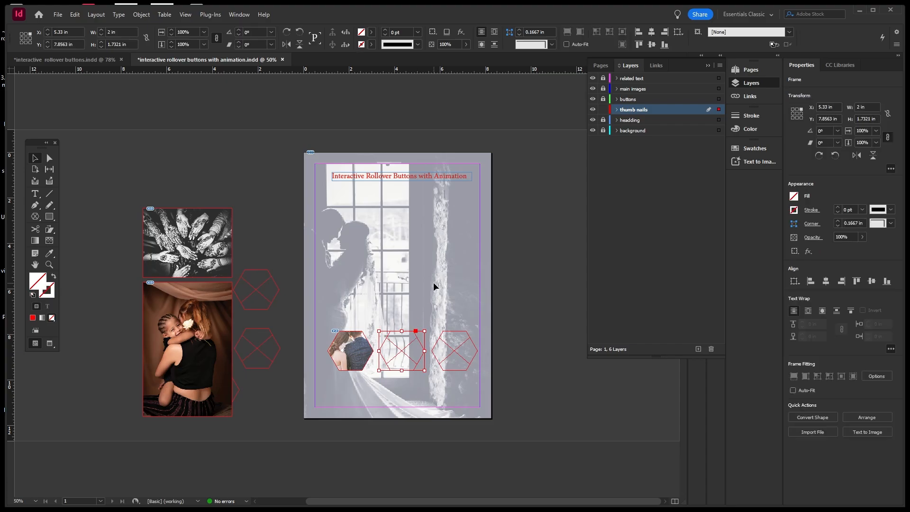
Move the henna hands photo onto the page and send it behind the hexagons.
click(206, 258)
drag(209, 255, 421, 370)
right_click(418, 379)
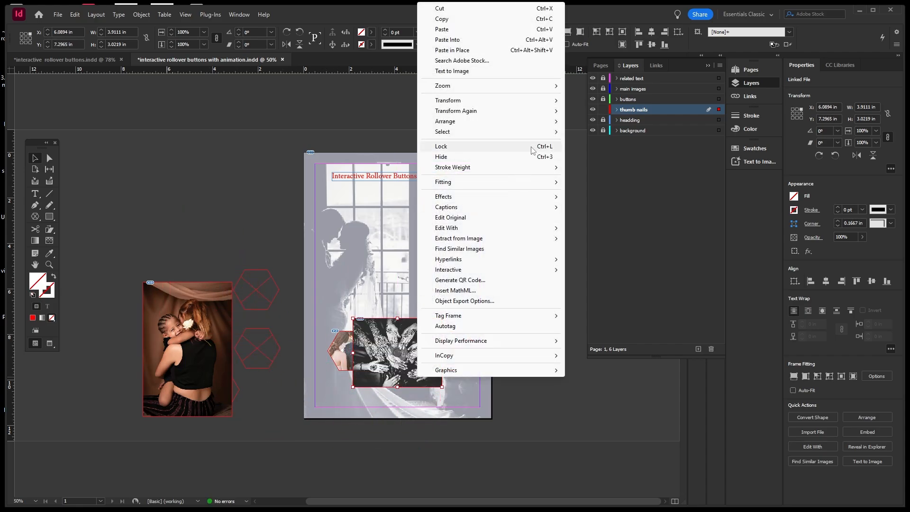
mouse_move(548, 124)
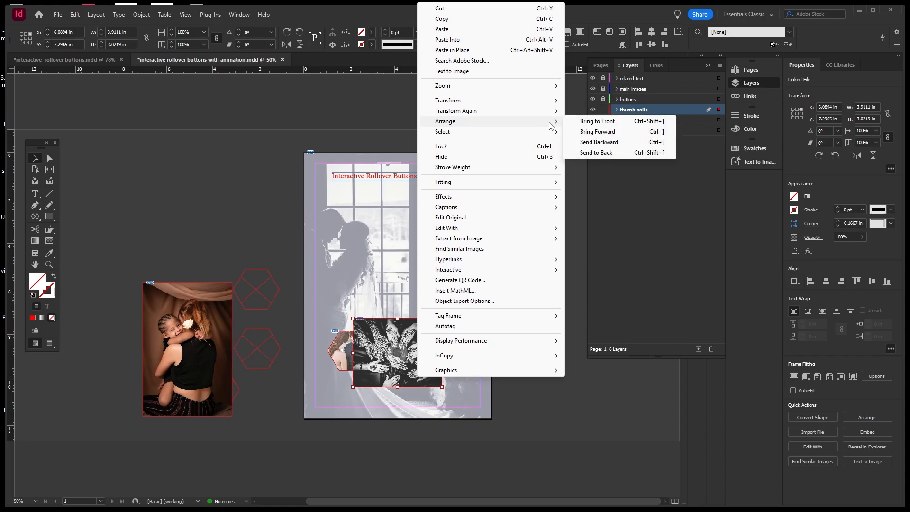
click(598, 153)
click(420, 419)
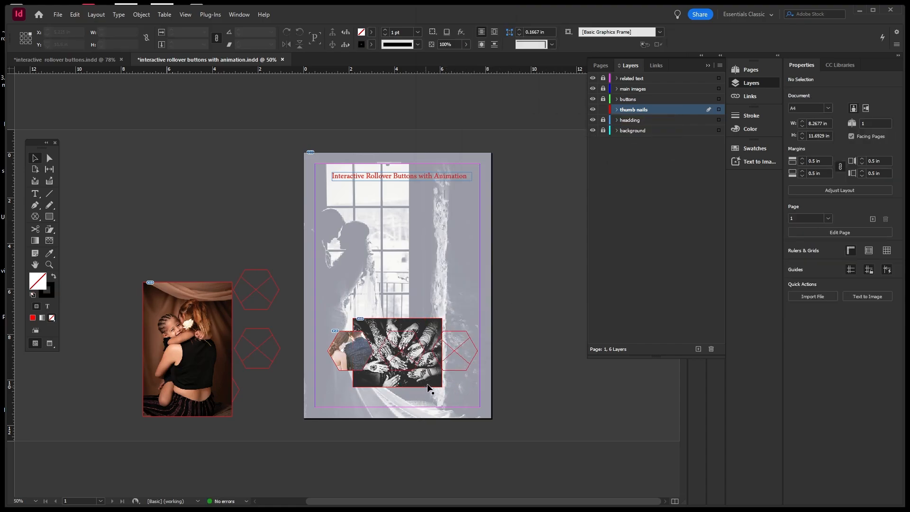
Scale down the henna image content inside its frame and shift it right.
click(428, 387)
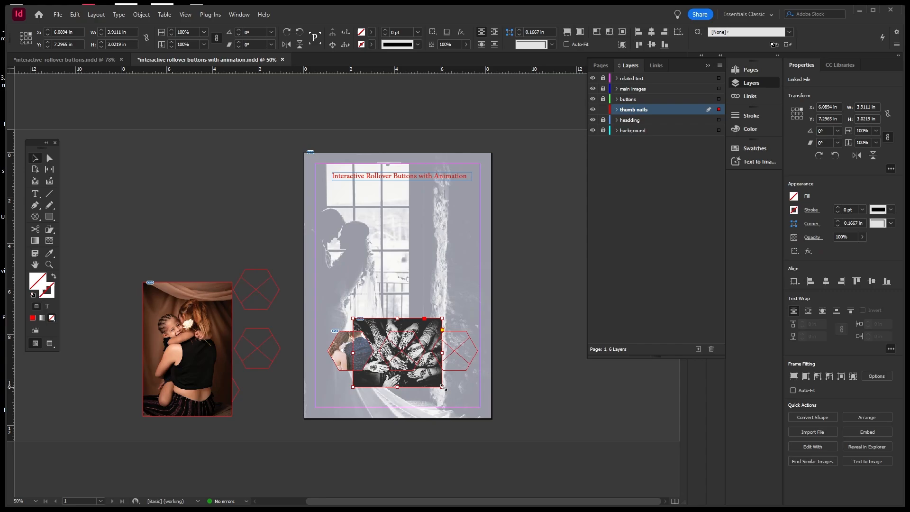
drag(443, 388, 432, 369)
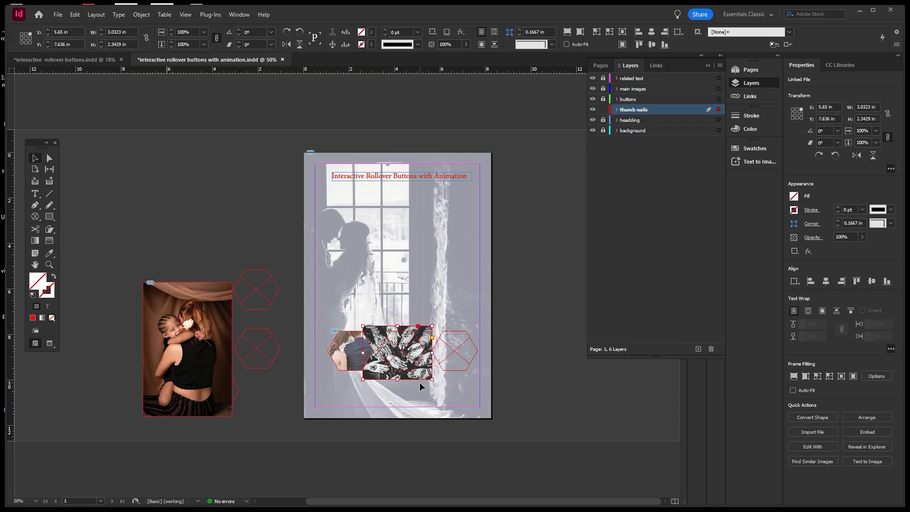
key(ctrl+z)
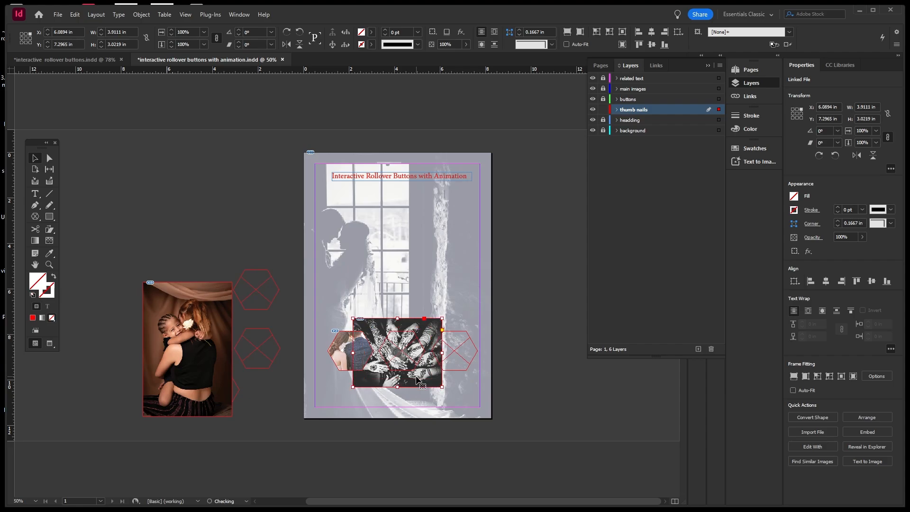
double_click(416, 380)
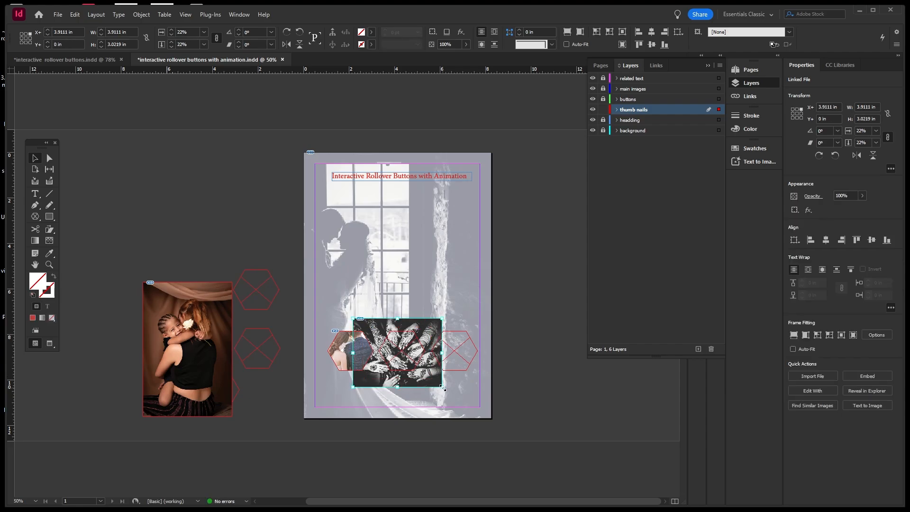
drag(443, 388, 429, 364)
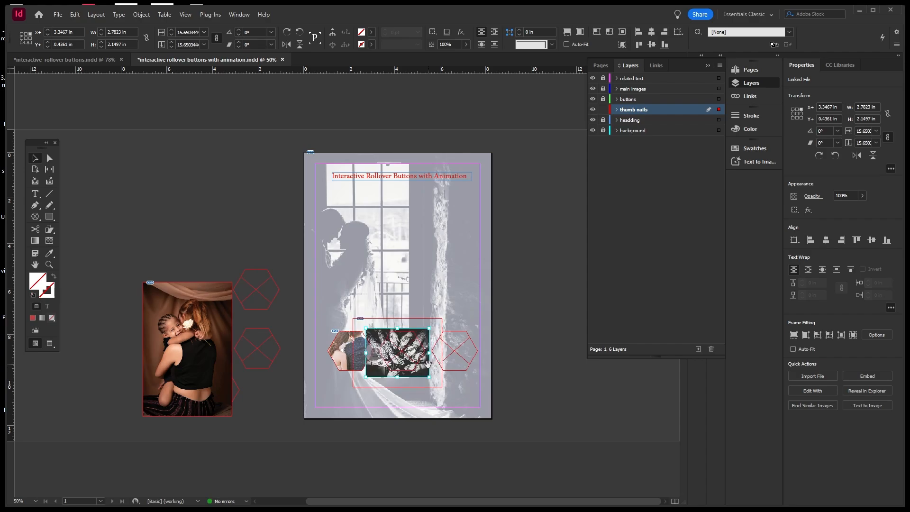
click(375, 400)
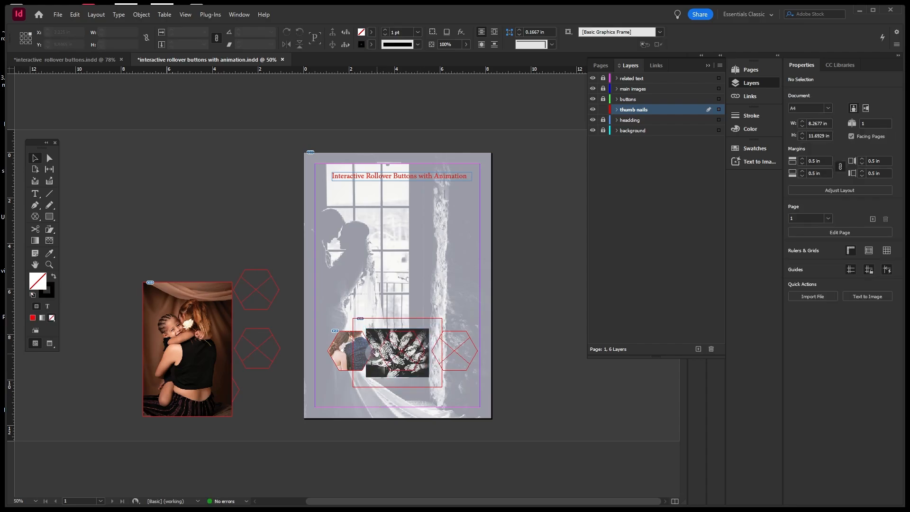
drag(381, 357, 408, 353)
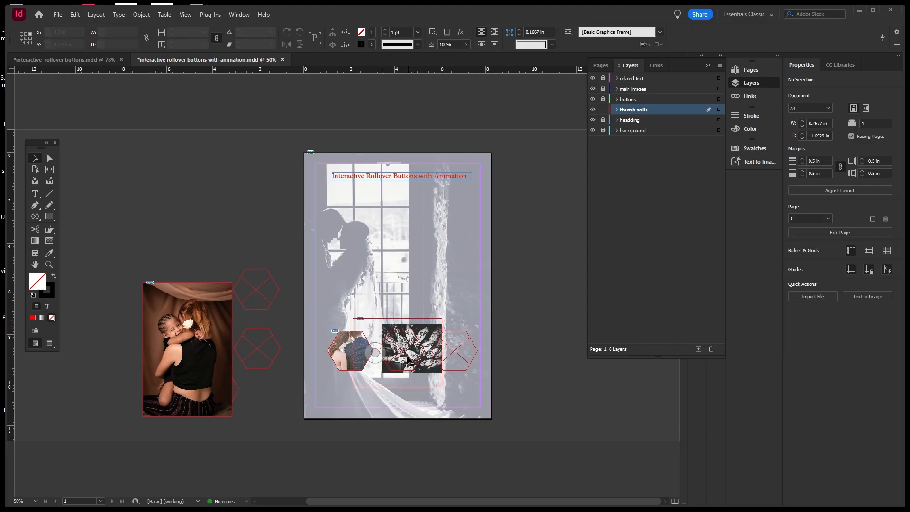
Nudge the middle hexagon and move the henna photo over it.
click(407, 353)
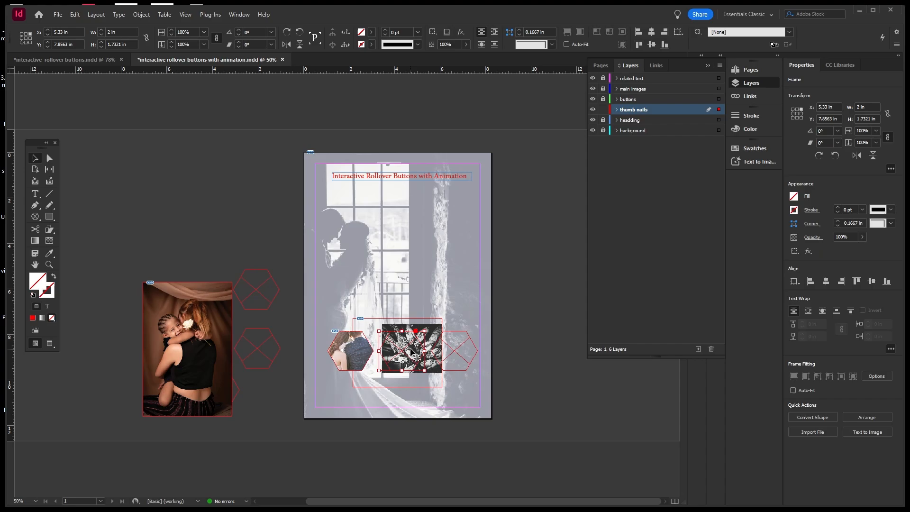
drag(408, 353, 413, 353)
click(416, 392)
click(430, 335)
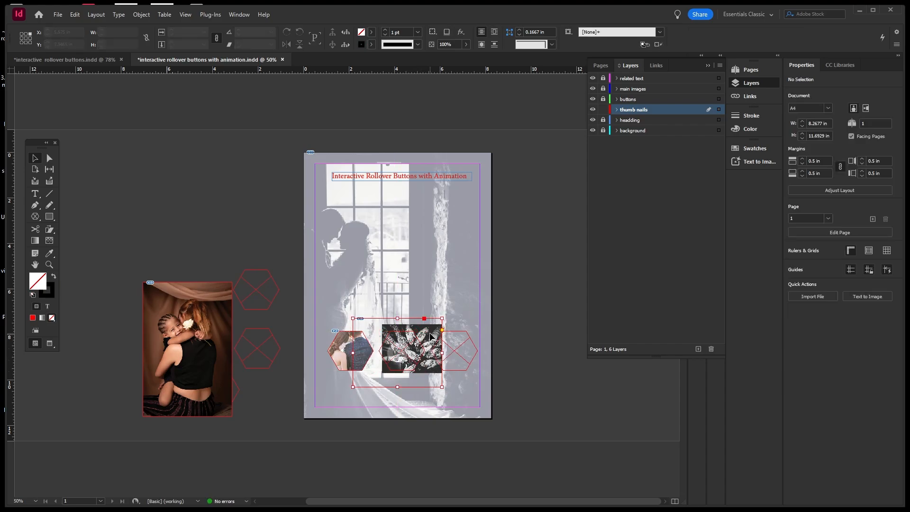
drag(430, 334, 421, 332)
click(410, 401)
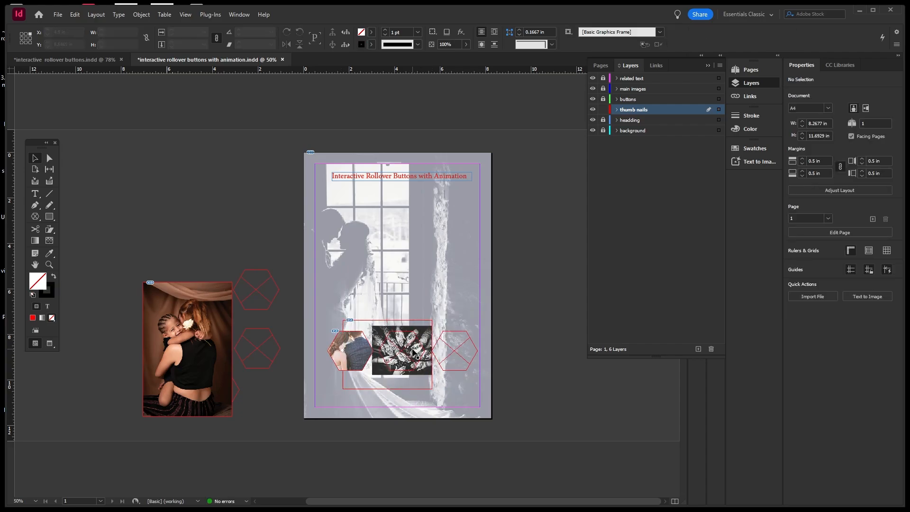
Remove the henna photo from the page and select the empty middle hexagon.
click(377, 330)
key(Delete)
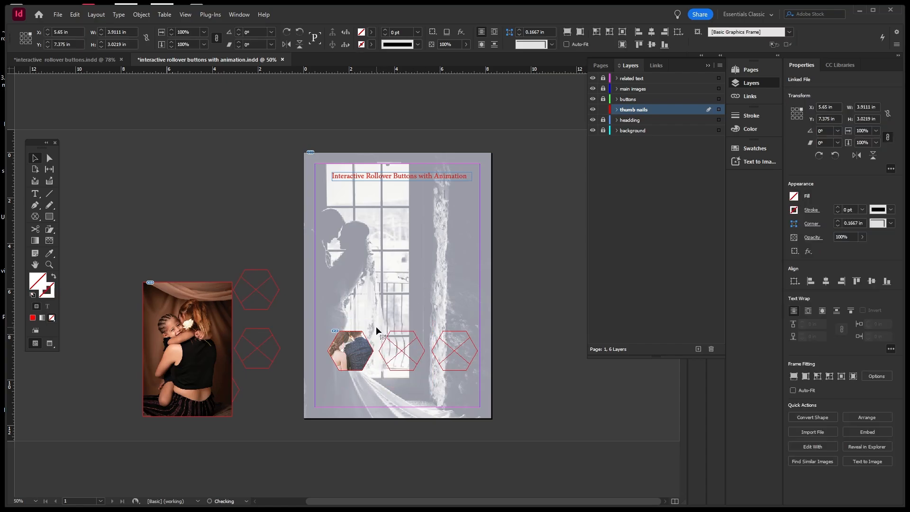
click(400, 335)
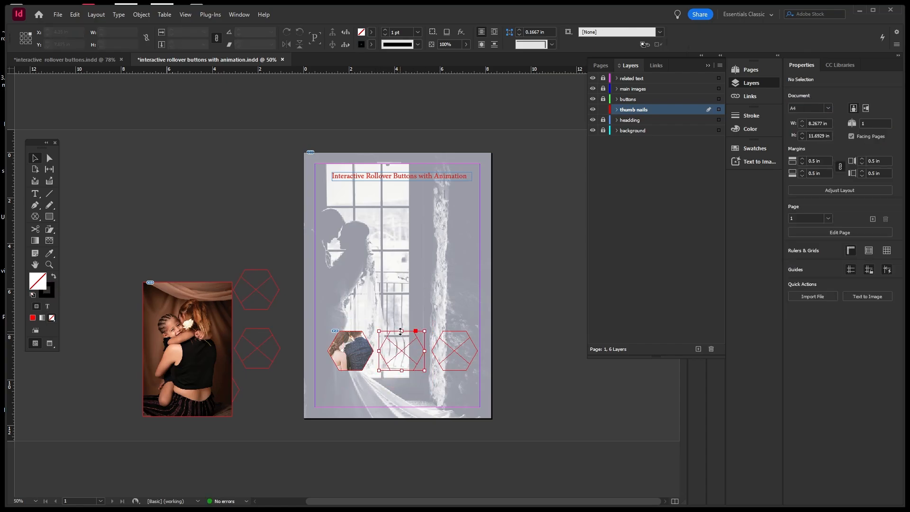
click(76, 14)
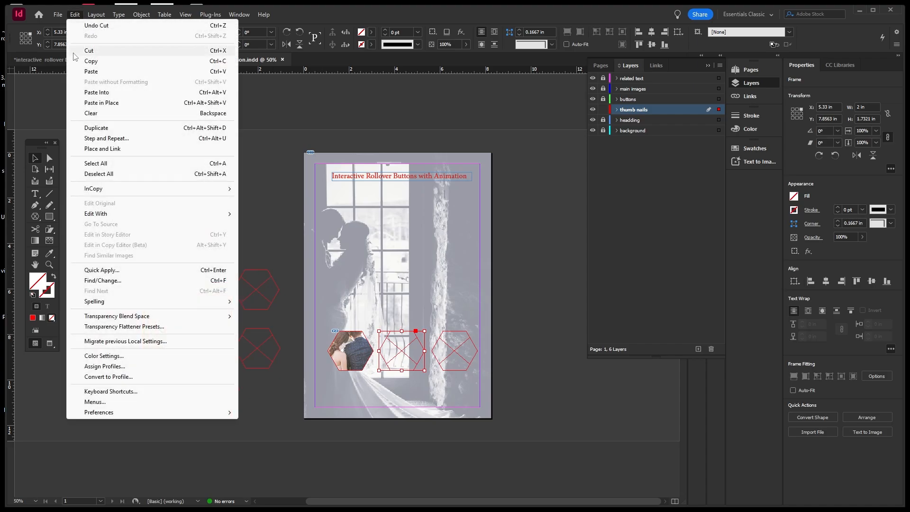
Paste the henna hands photo into the middle hexagon.
click(96, 93)
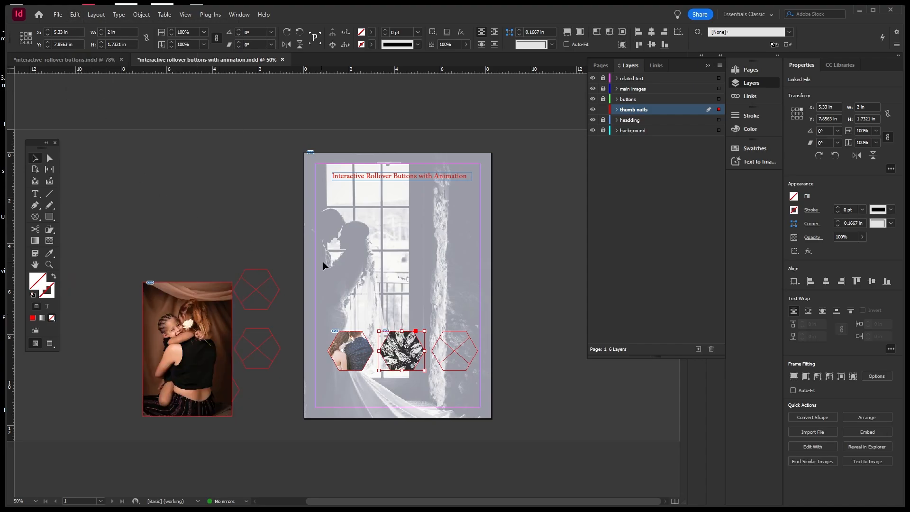
click(420, 291)
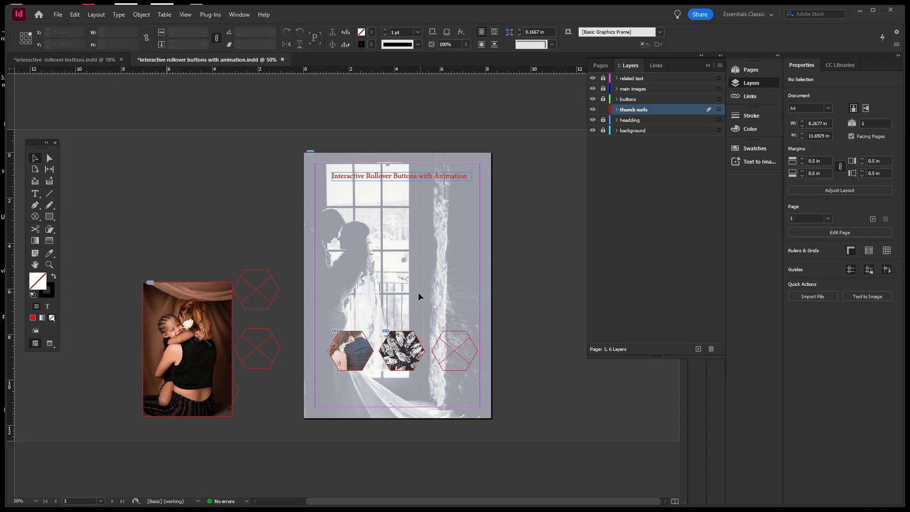
click(415, 348)
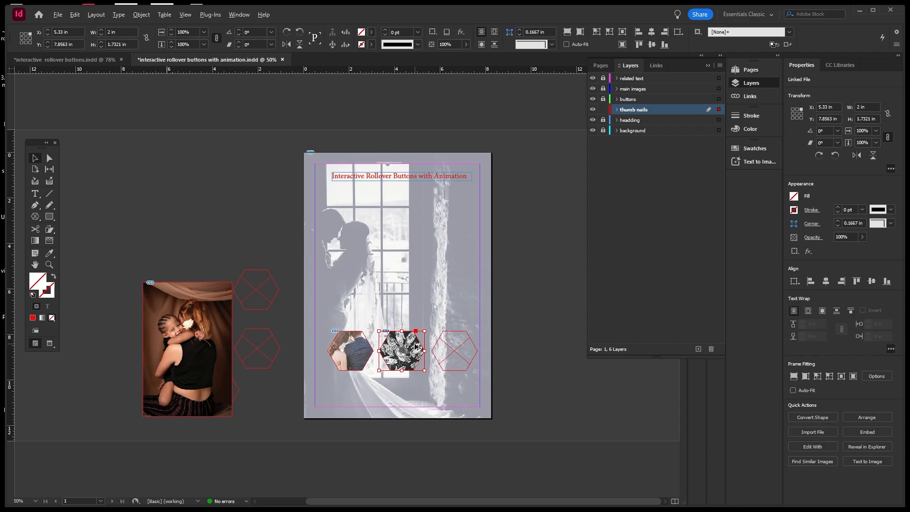
Duplicate the filled hexagon, enlarge its image, and stack the copy on the original.
drag(415, 348, 416, 304)
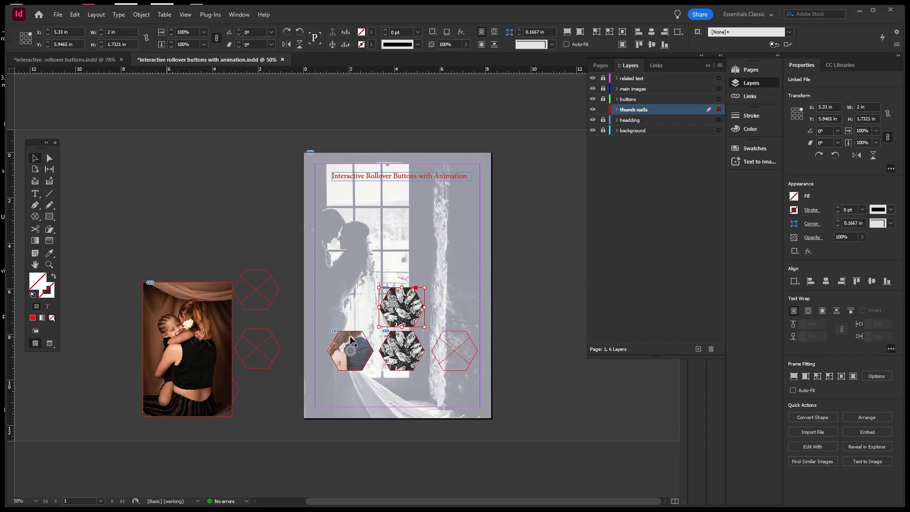
double_click(412, 314)
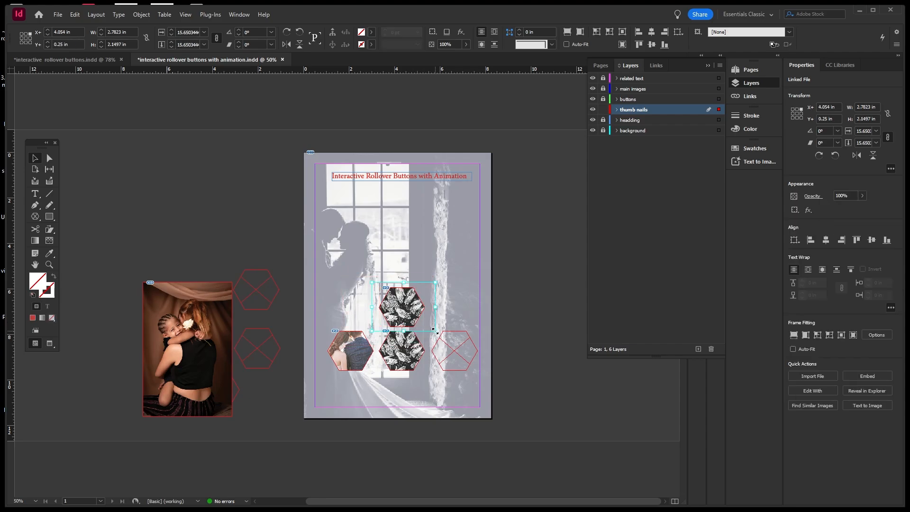
drag(436, 330, 442, 337)
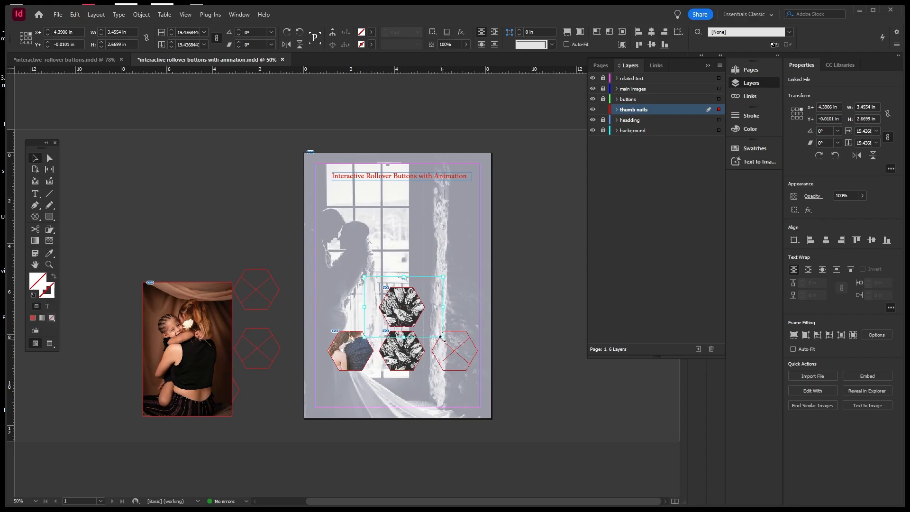
drag(441, 337, 485, 304)
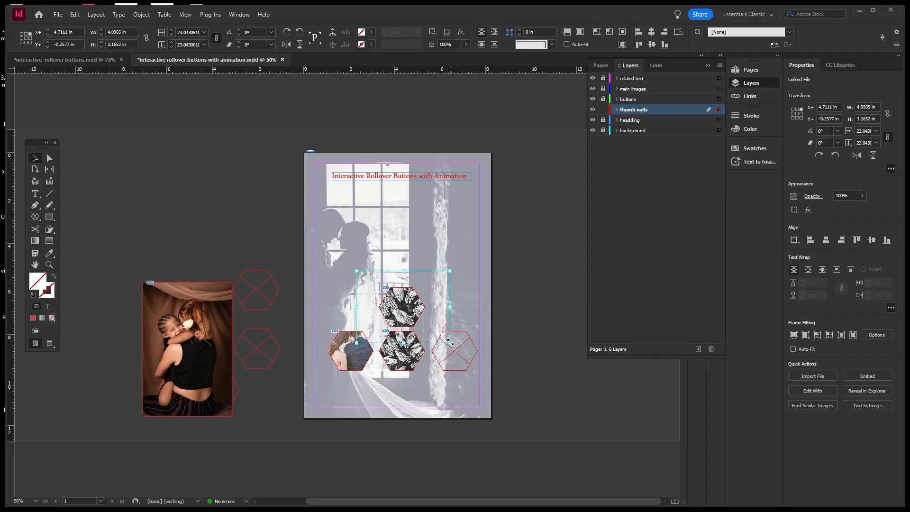
click(416, 307)
drag(416, 307, 416, 350)
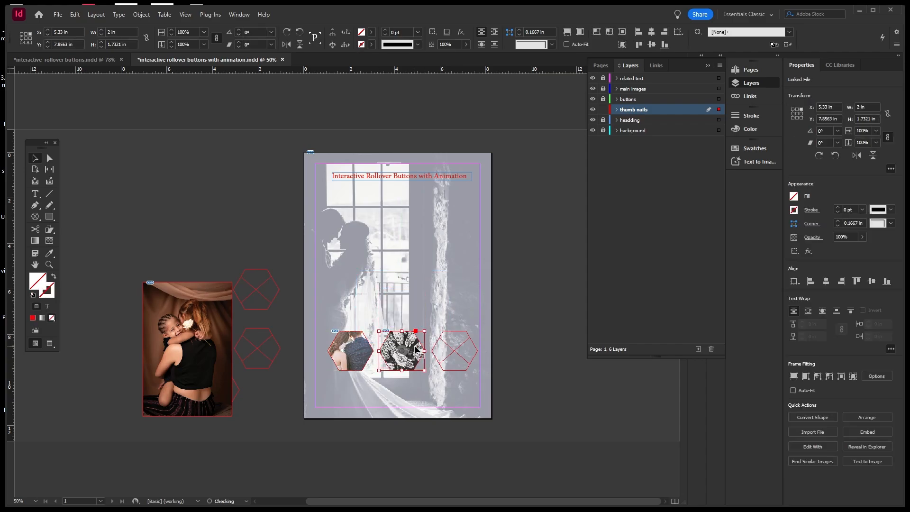
click(531, 335)
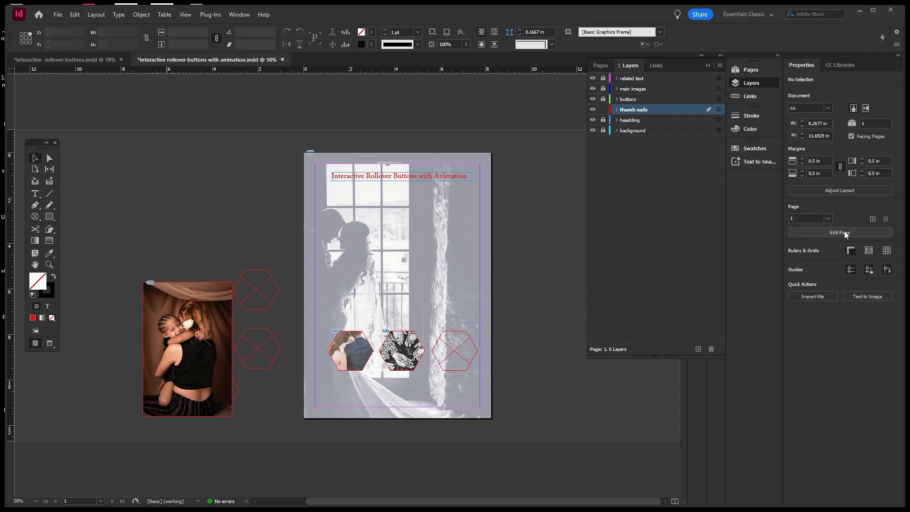
click(397, 331)
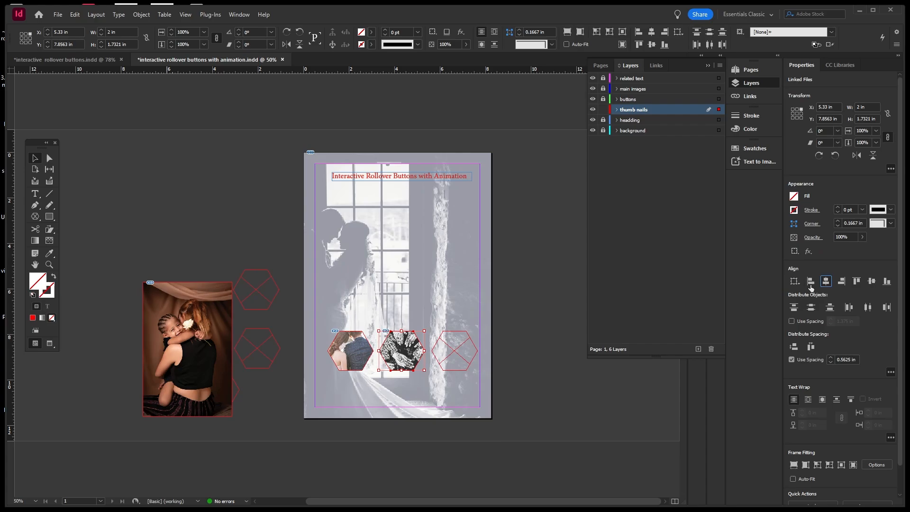
click(466, 293)
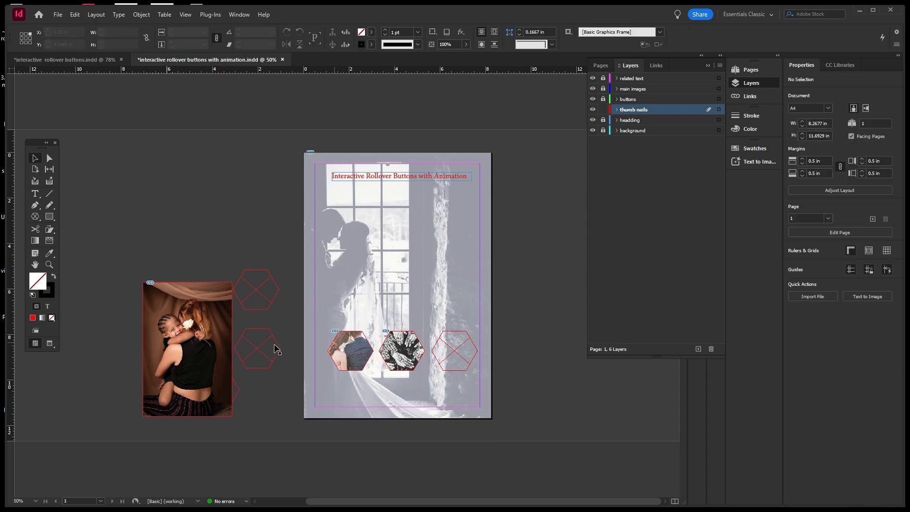
click(188, 350)
Move the mother-and-child photo to the lower right, shrink its frame, and send it behind the hexagon outline.
drag(211, 380, 479, 386)
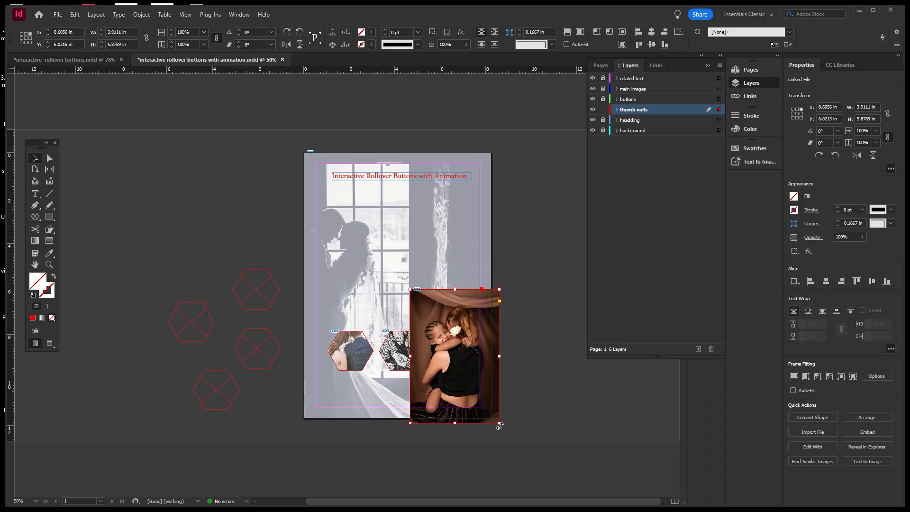
drag(498, 424, 485, 386)
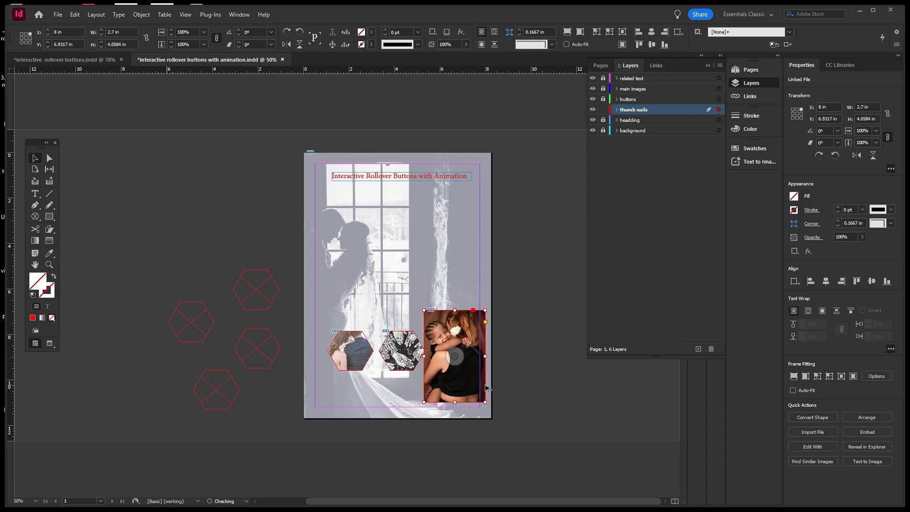
right_click(464, 398)
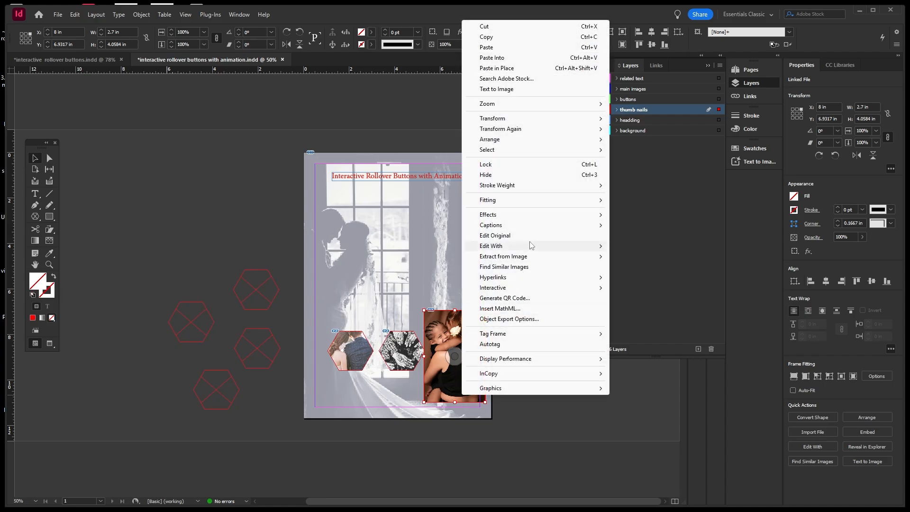
mouse_move(577, 140)
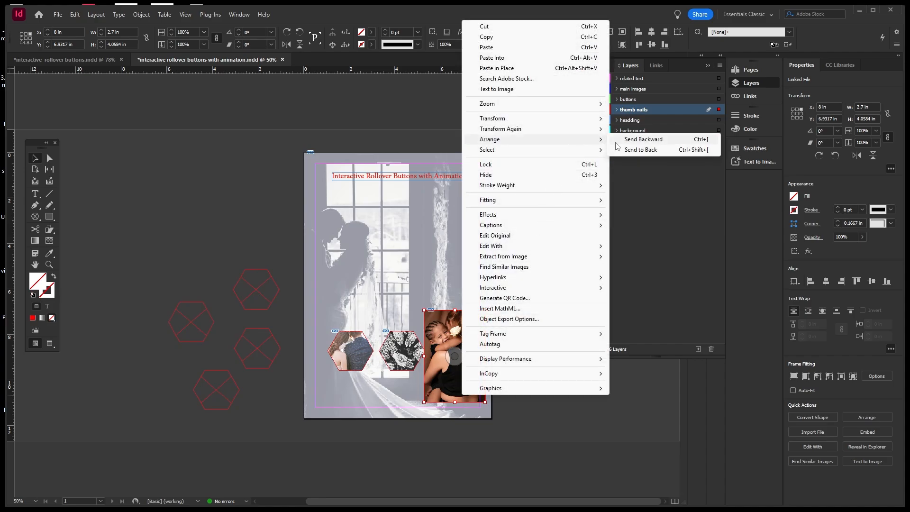
click(630, 151)
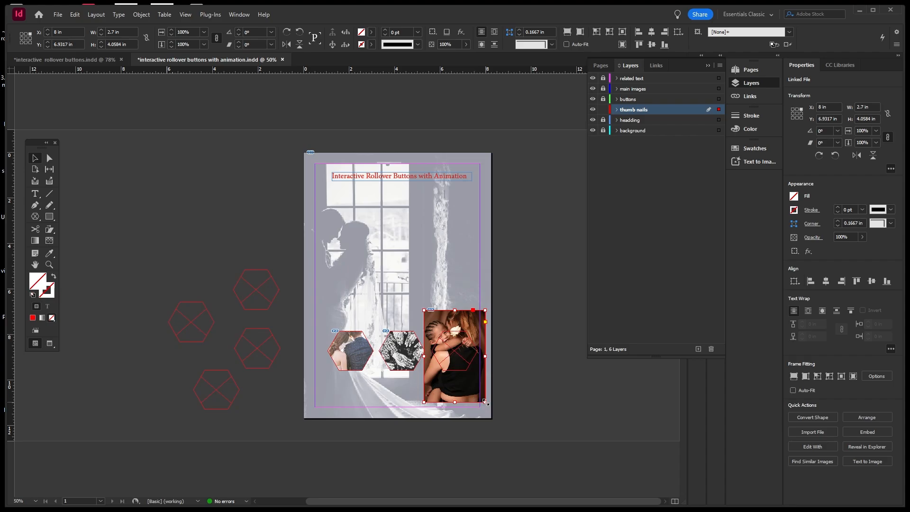
drag(485, 402, 479, 380)
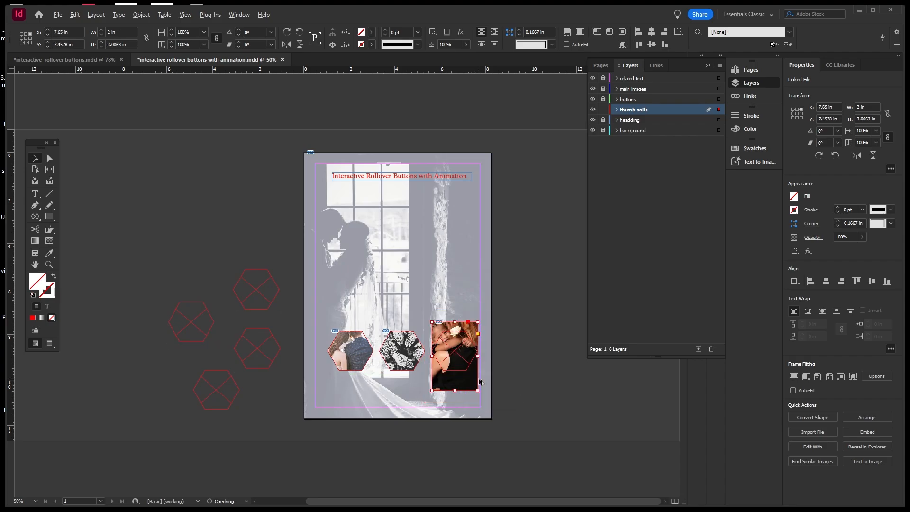
key(ctrl+z)
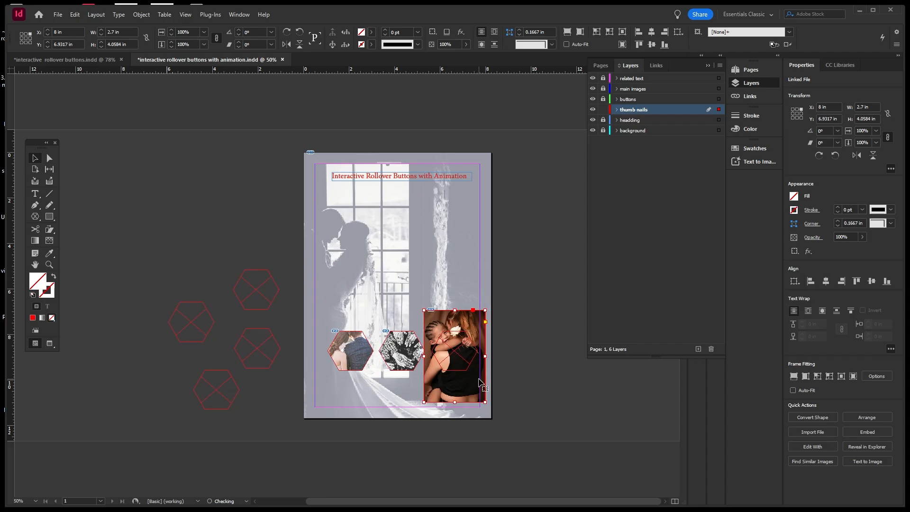
click(502, 389)
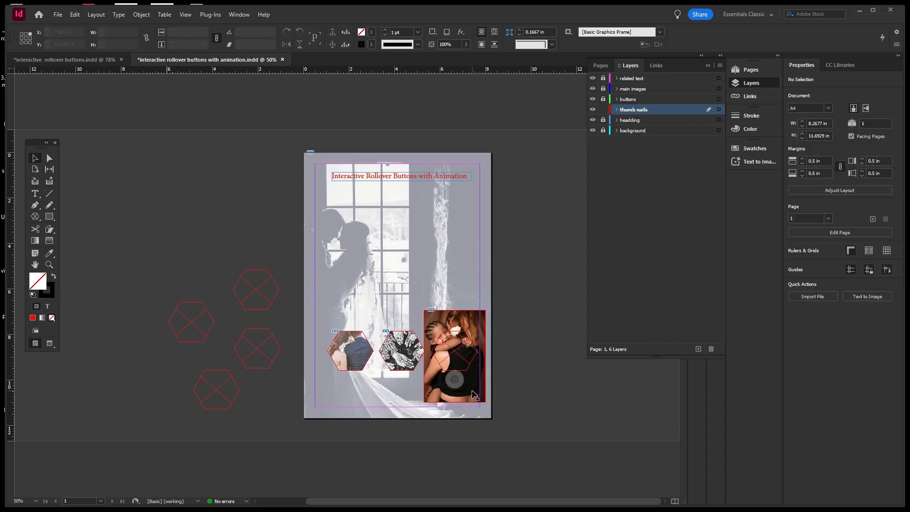
Scale the photo to about 2.4×3.61 in and paste it into the third hexagon.
double_click(473, 392)
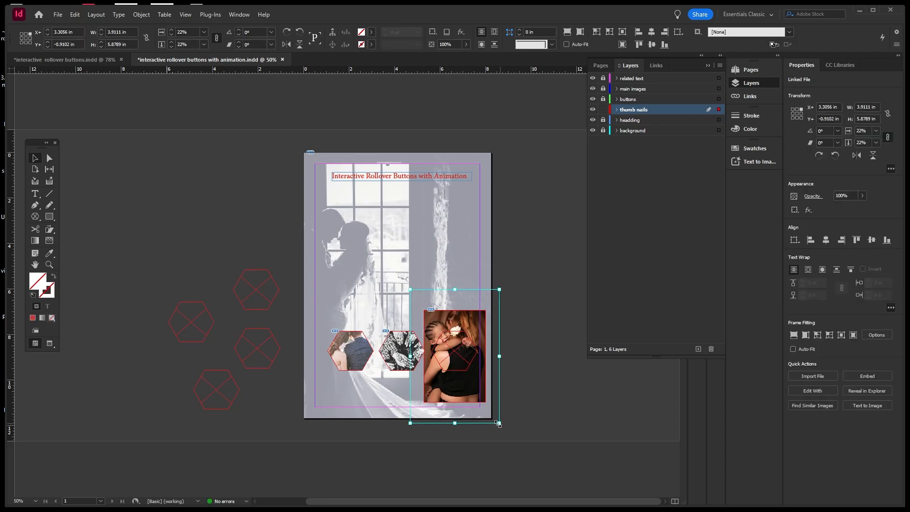
drag(499, 422, 482, 384)
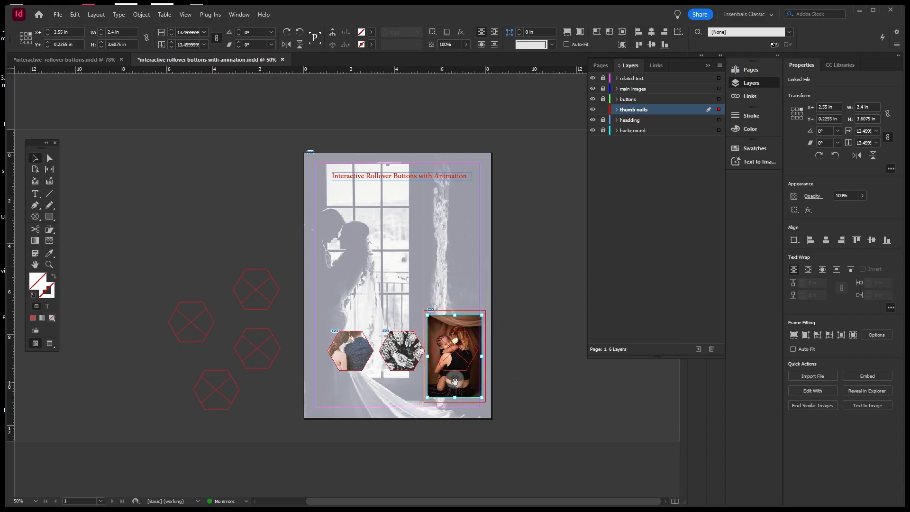
drag(457, 382, 456, 387)
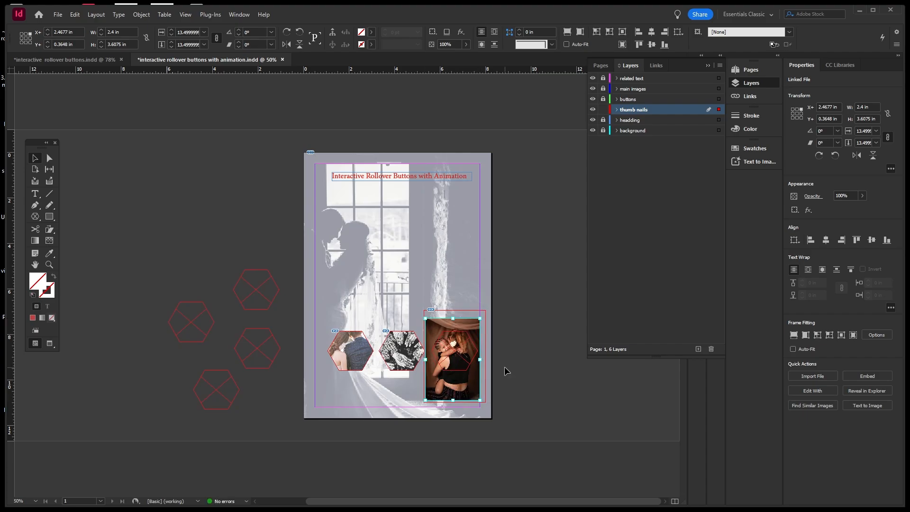
click(441, 402)
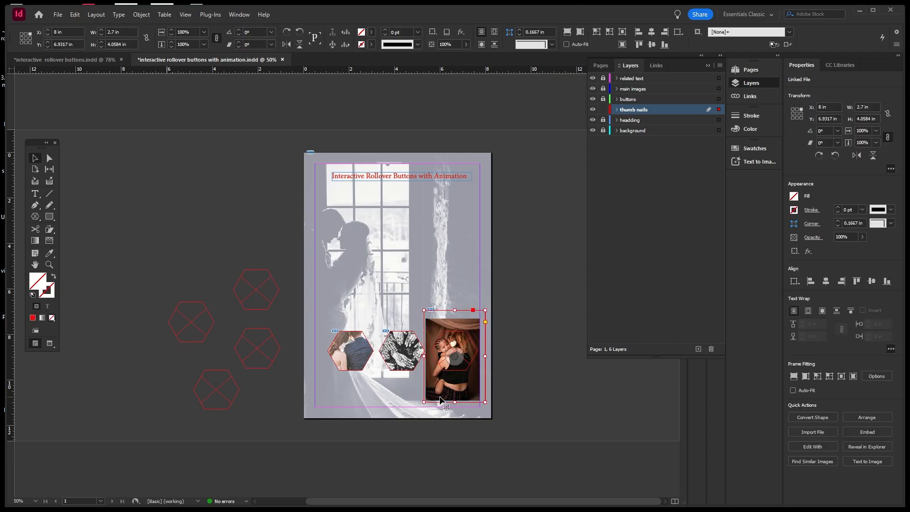
key(Delete)
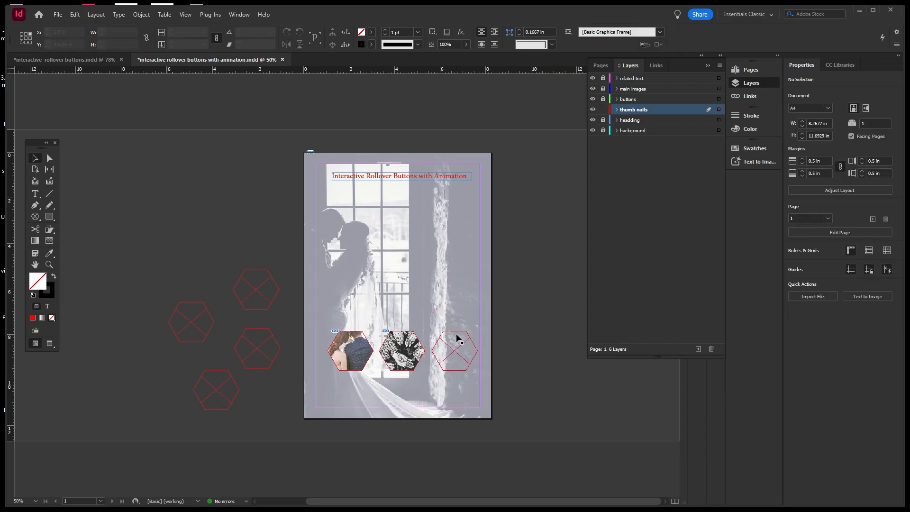
click(459, 331)
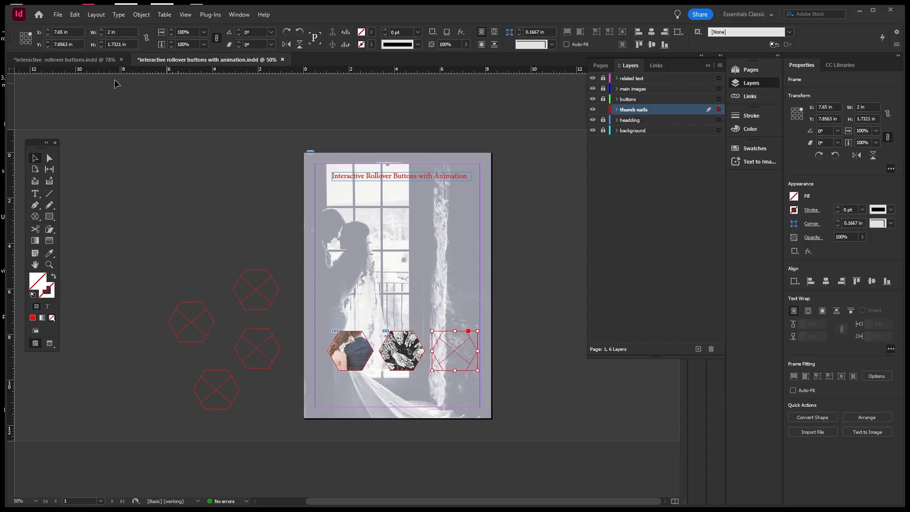
click(78, 15)
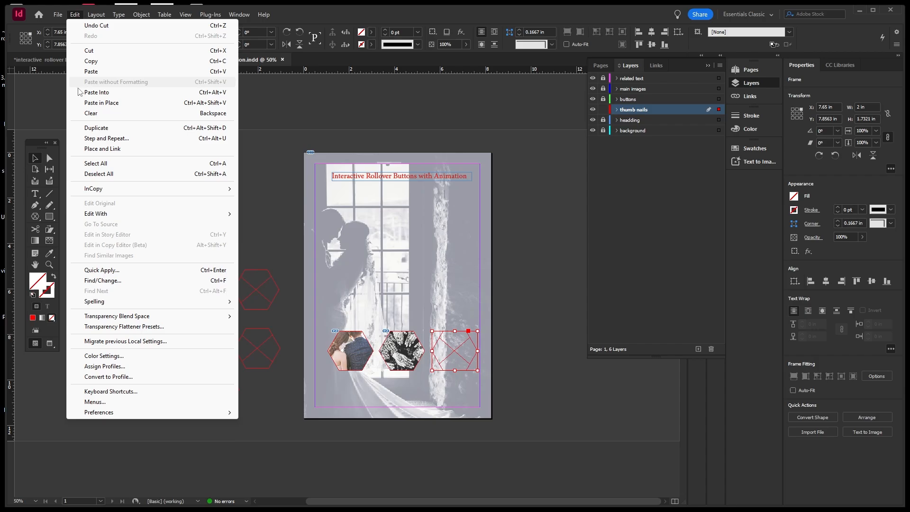
click(101, 95)
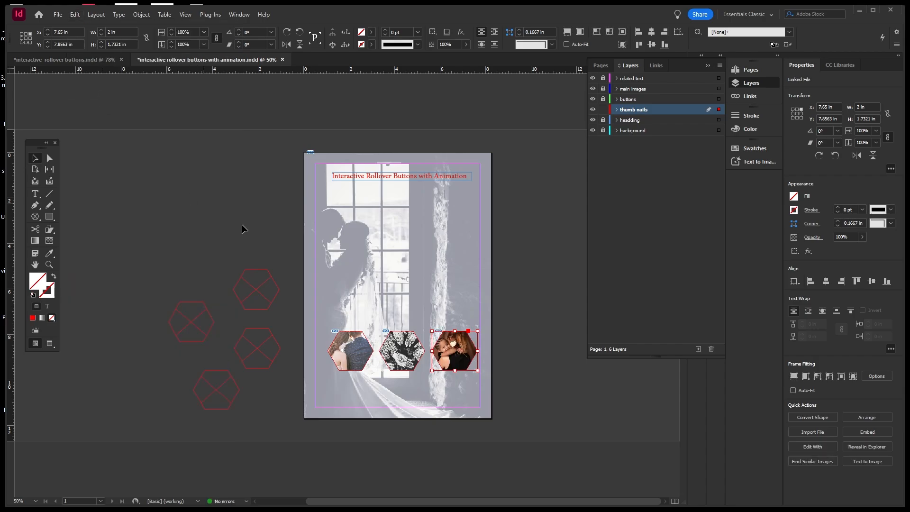
Place a copy of the third hexagon photo just above the row.
click(447, 287)
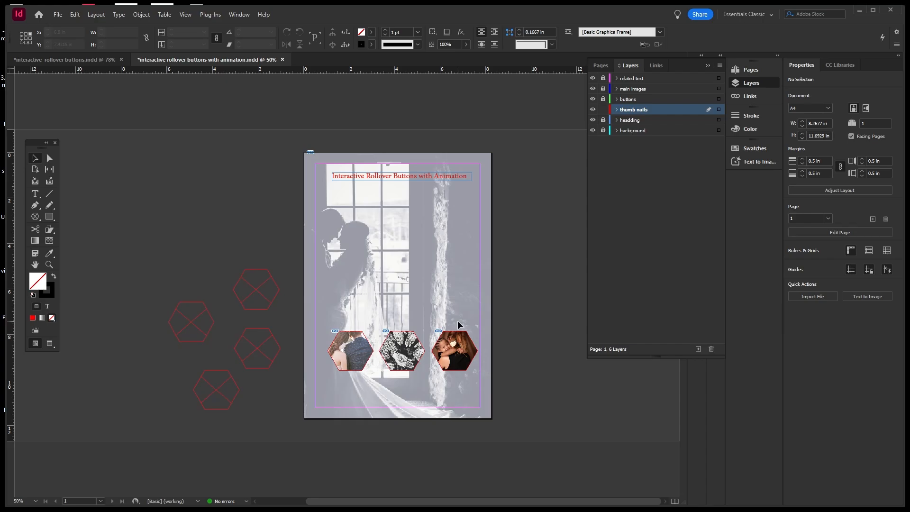
click(466, 348)
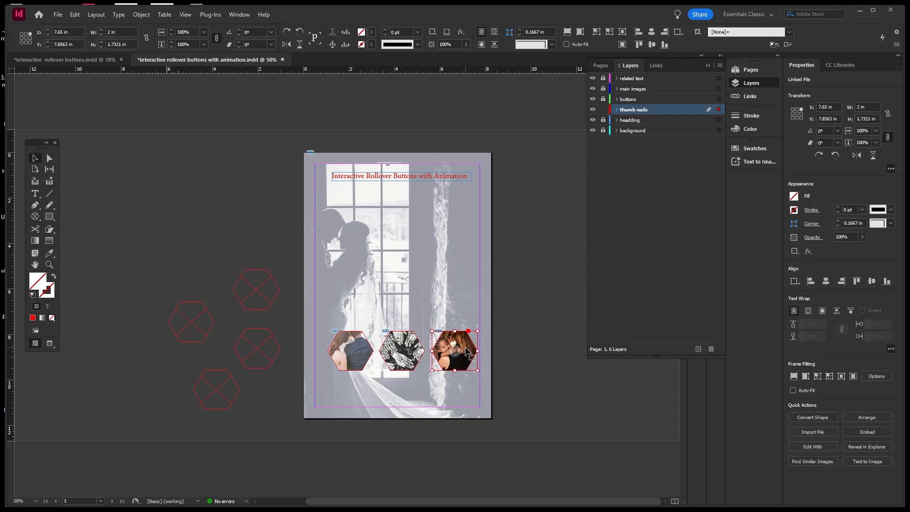
drag(466, 348, 465, 308)
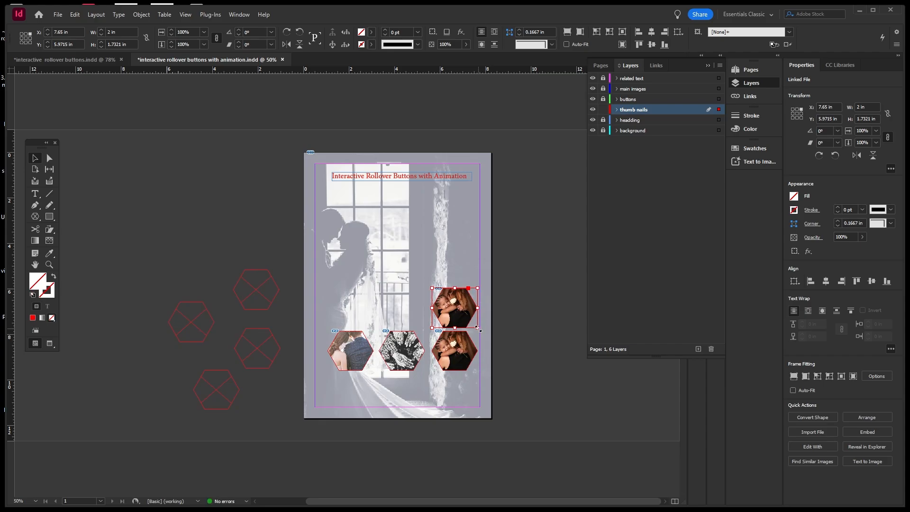
Enlarge the portrait inside the upper hexagon copy to about 3.4×5.11 in.
click(463, 315)
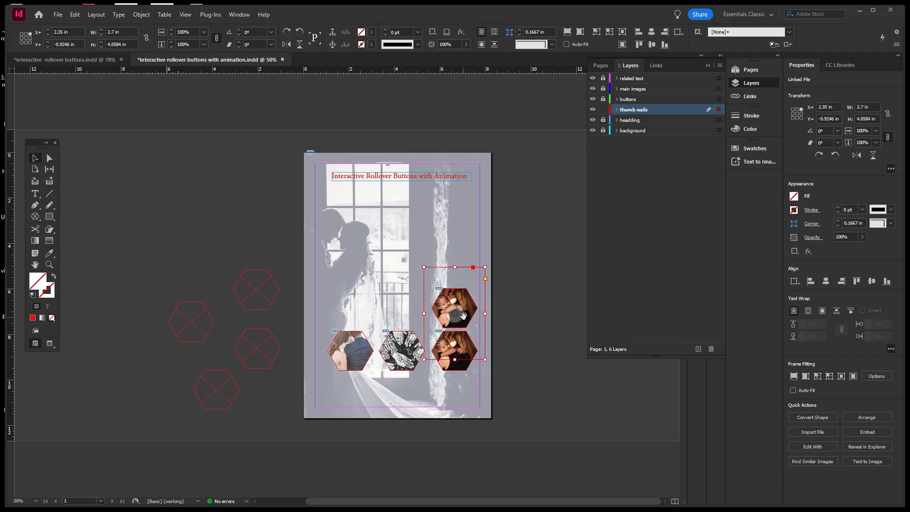
click(526, 327)
click(466, 321)
double_click(465, 322)
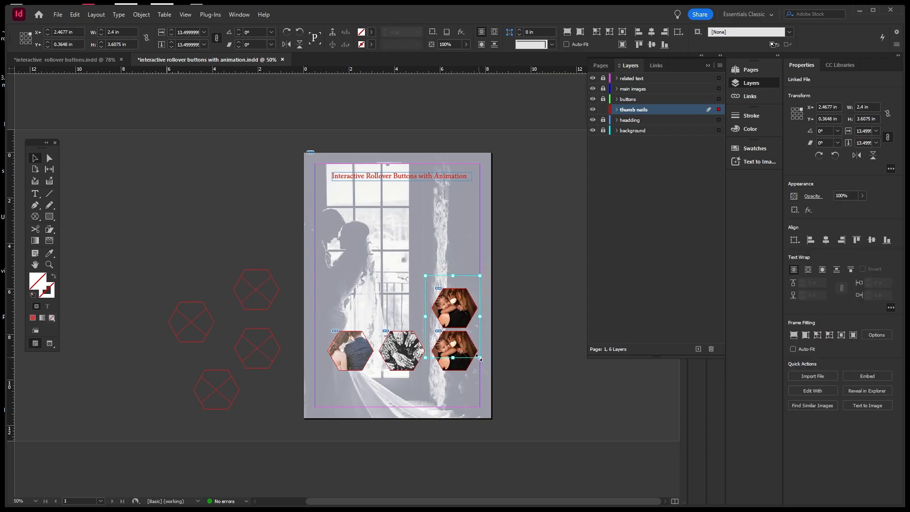
mouse_move(479, 358)
mouse_down()
mouse_move(489, 353)
mouse_move(491, 367)
mouse_up()
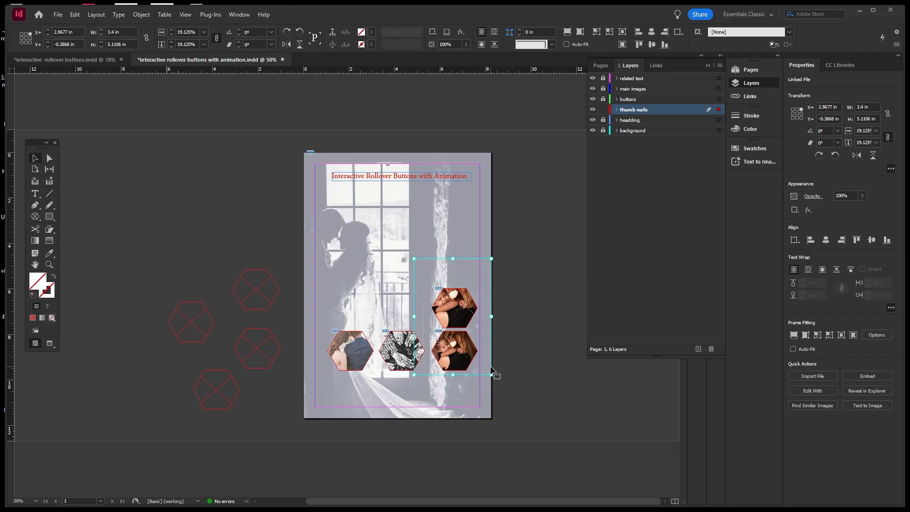
Move the upper hexagon copy down to sit directly over the third hexagon.
click(533, 328)
click(468, 316)
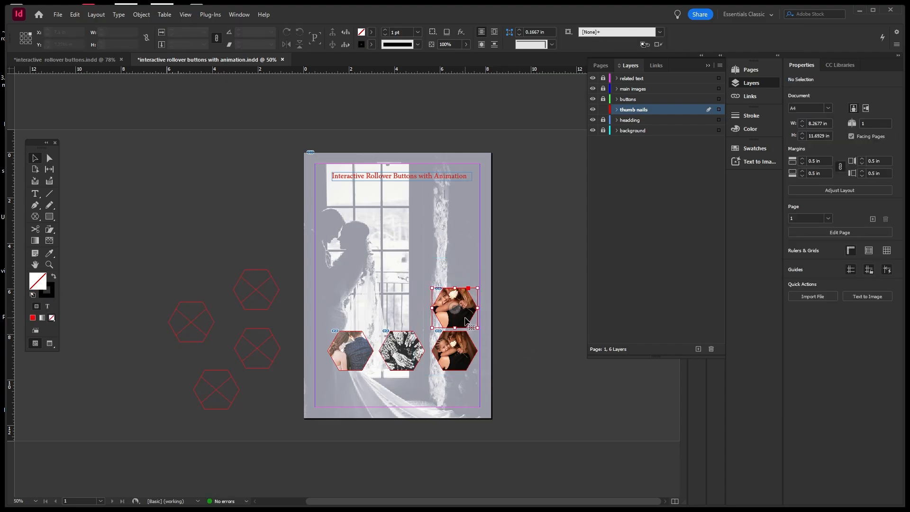
drag(468, 315, 470, 357)
click(501, 347)
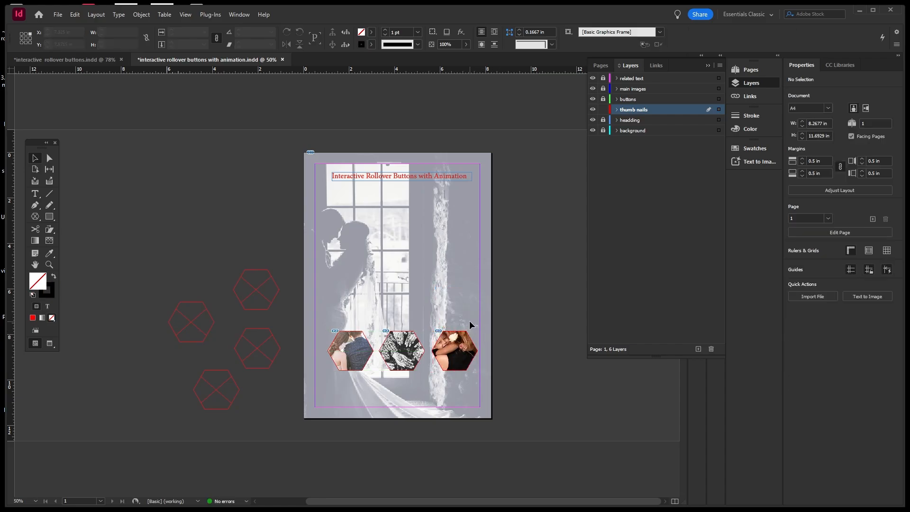
click(466, 364)
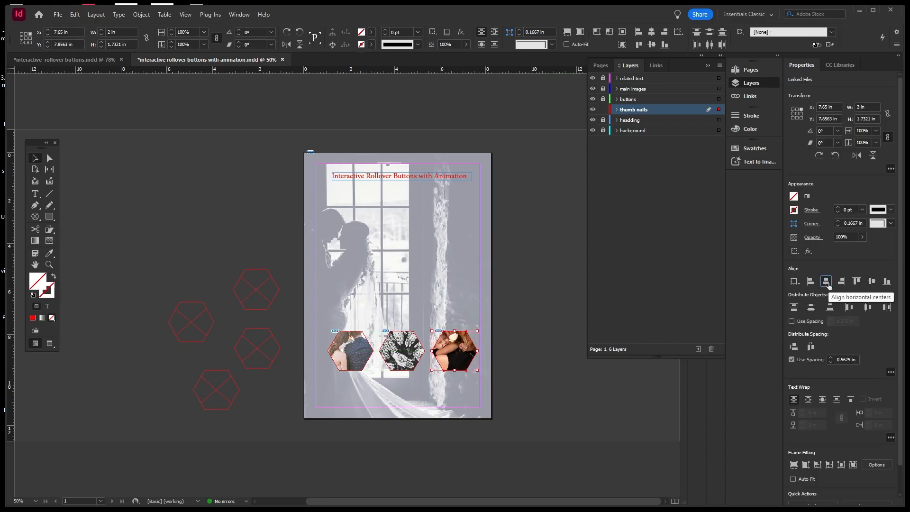
click(468, 285)
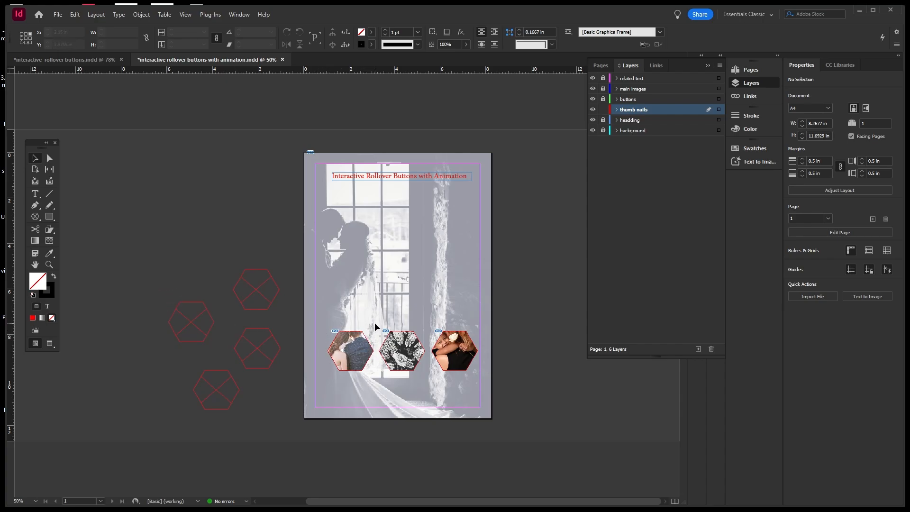
click(617, 110)
click(616, 110)
drag(322, 323, 486, 391)
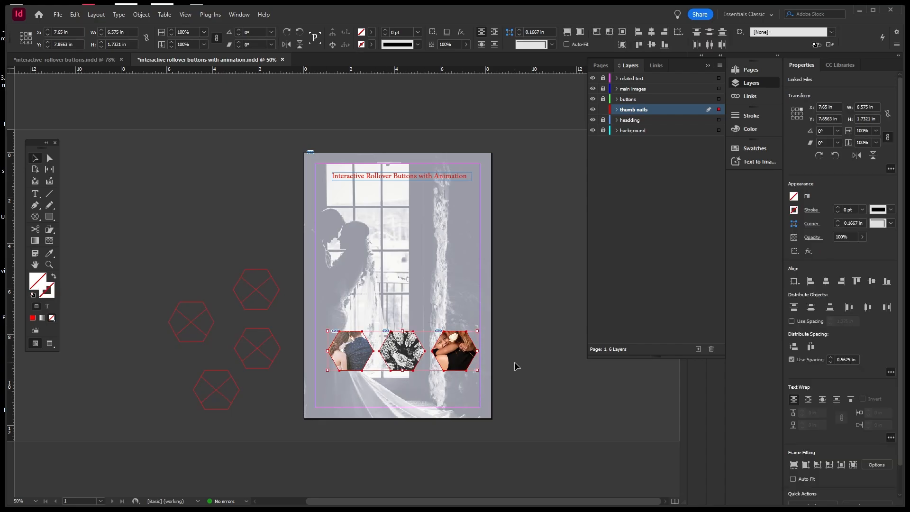
click(523, 331)
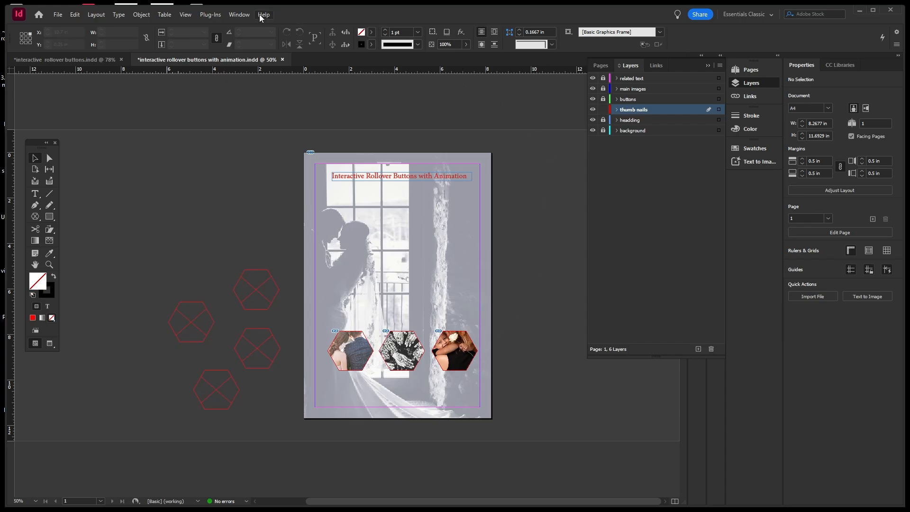
Open Window > Interactive > Object States, dock it beside the page, and marquee-select the three hexagons.
click(244, 16)
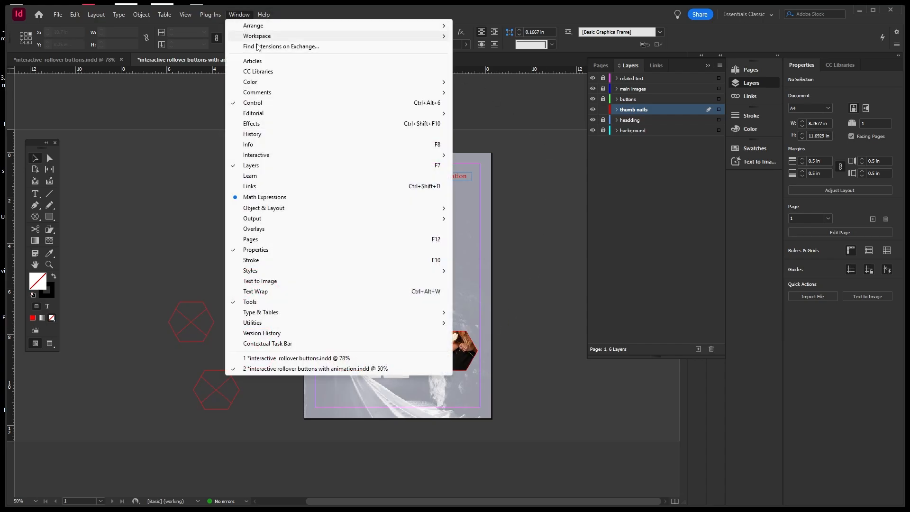
mouse_move(247, 28)
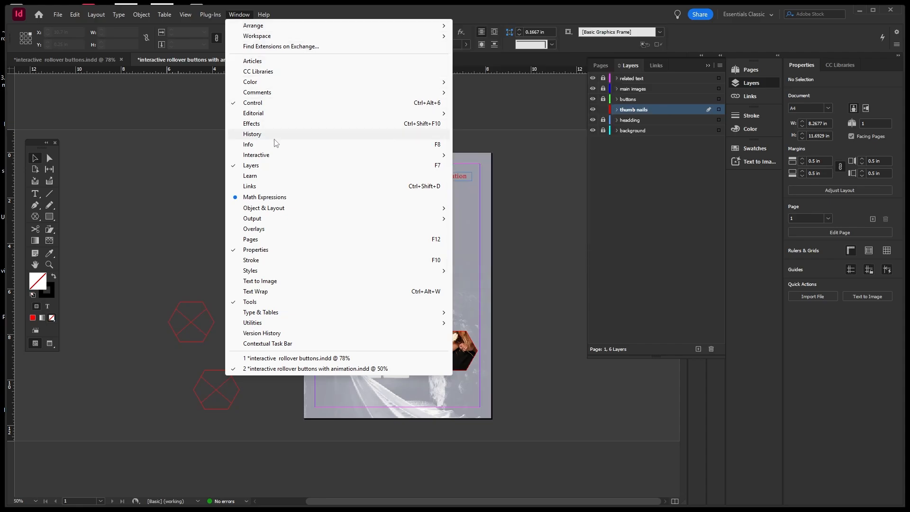
mouse_move(380, 158)
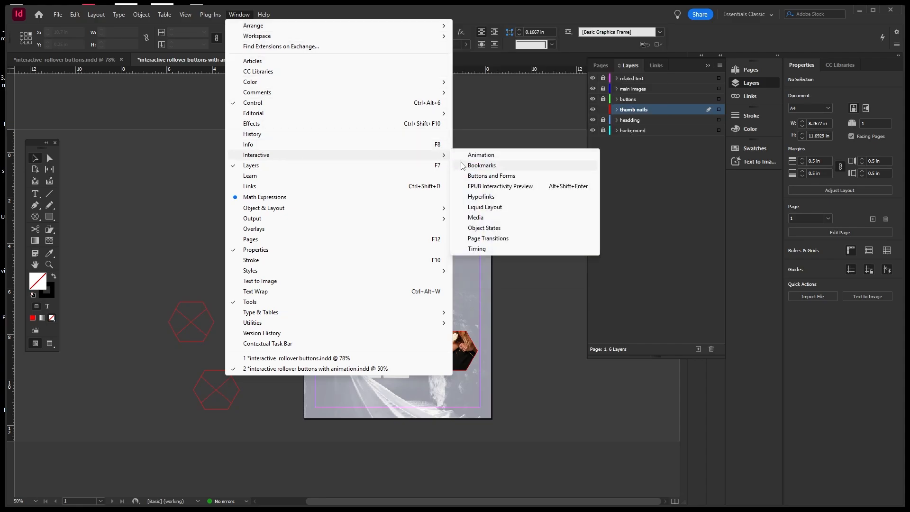
click(485, 229)
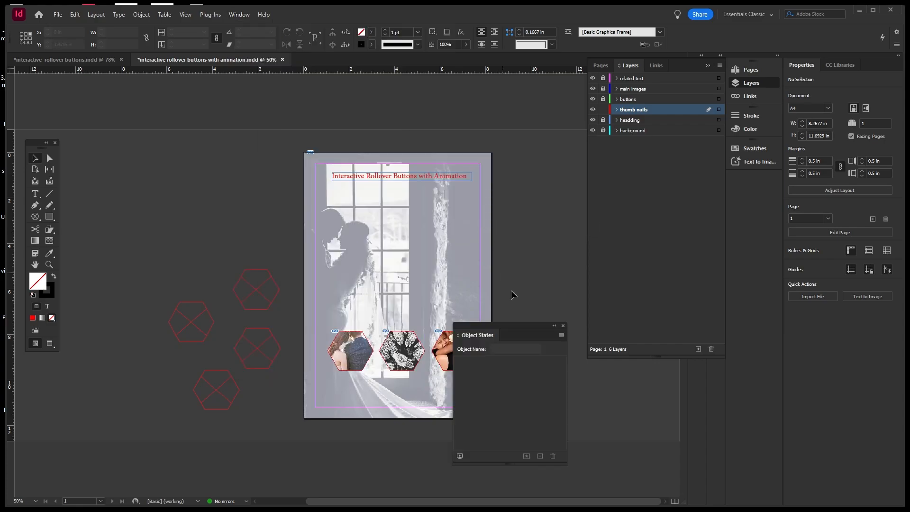
drag(526, 325, 584, 229)
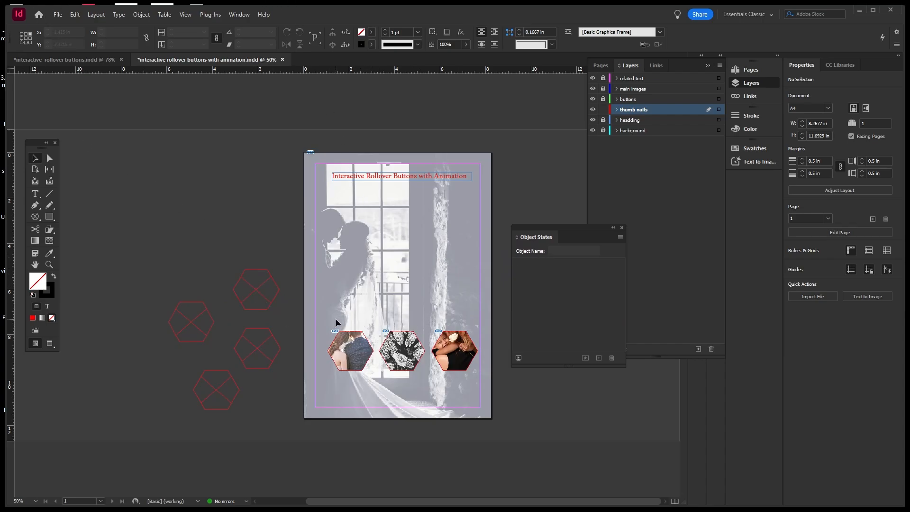
drag(334, 317, 477, 387)
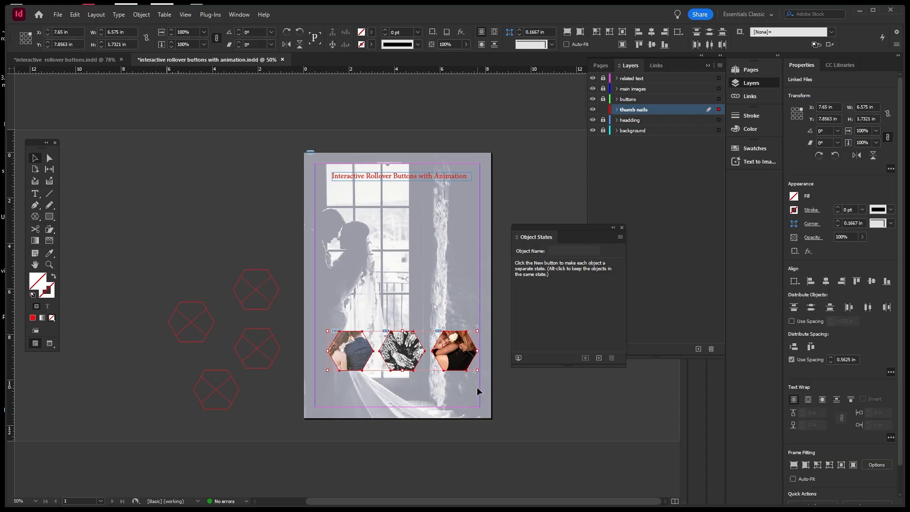
Convert the three hexagons into a multi-state object, then undo the conversion.
click(599, 359)
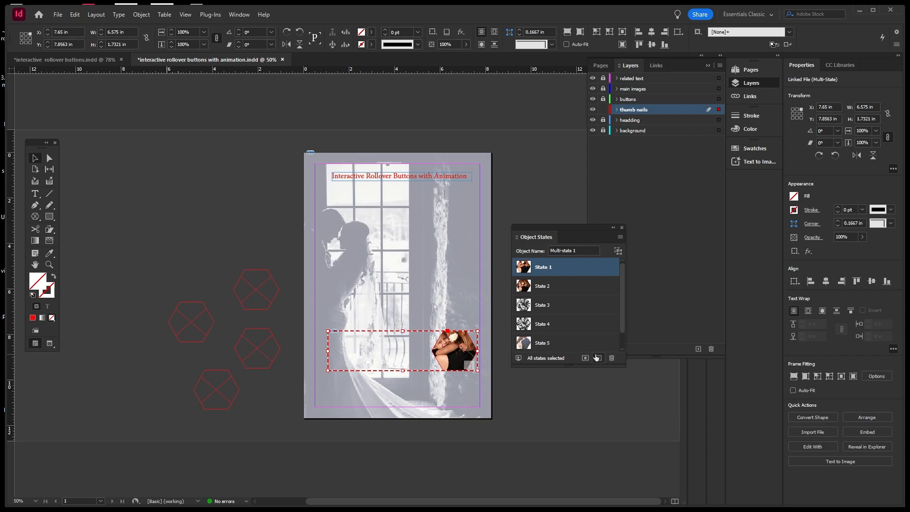
click(501, 247)
key(ctrl+z)
key(ctrl+z)
key(ctrl+z)
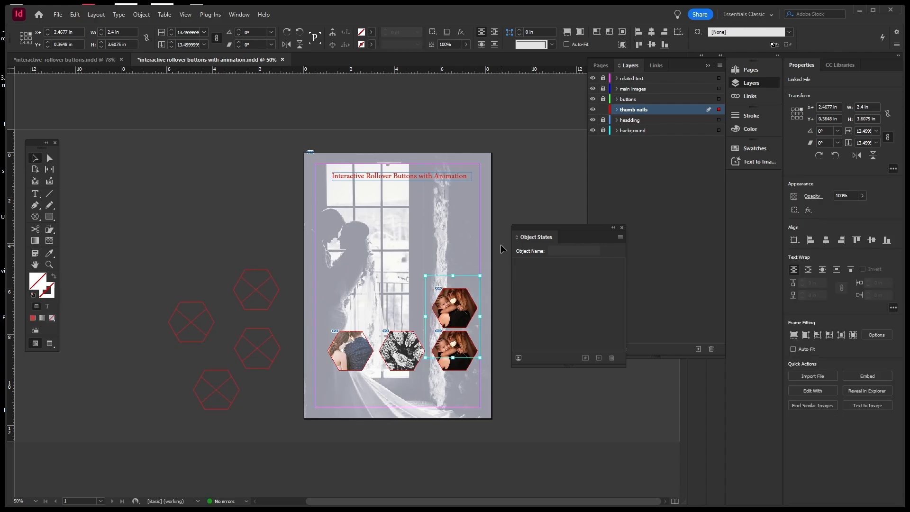
click(496, 249)
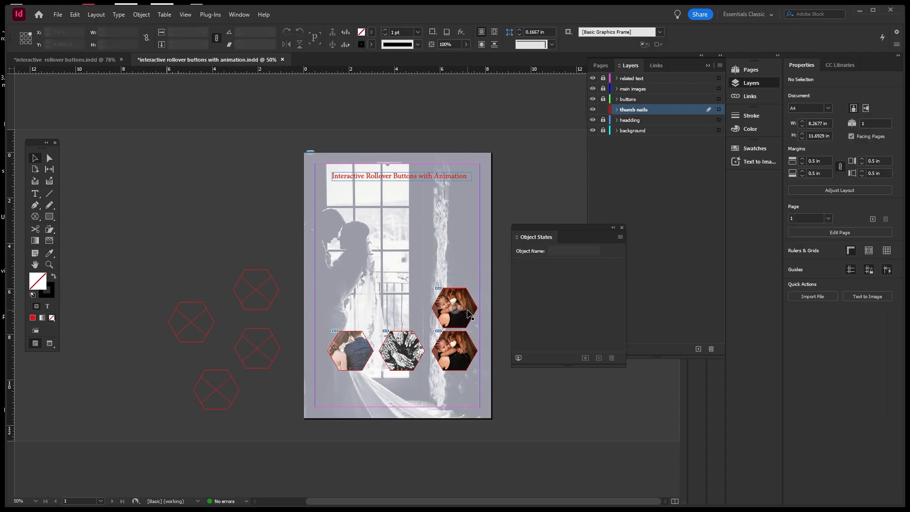
Stack the top-right hexagon photo onto the lower-right one, center them horizontally, and close Object States.
drag(468, 314, 469, 356)
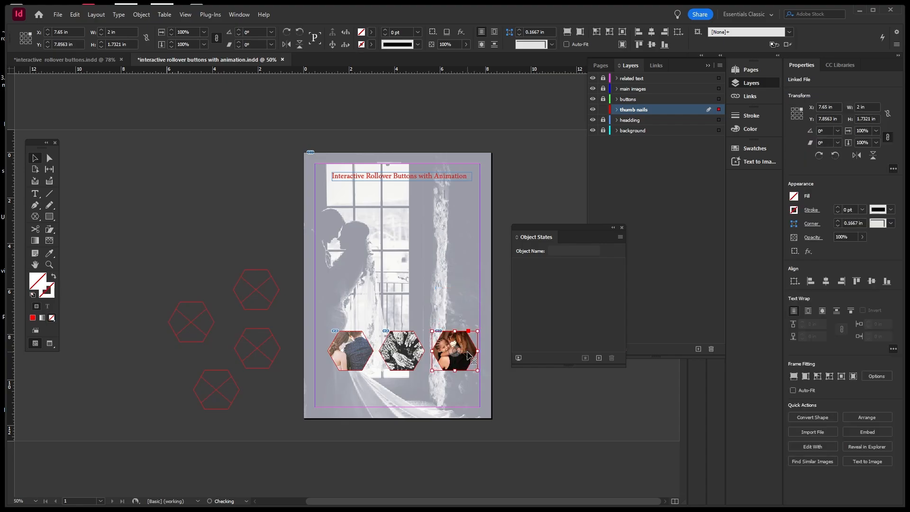
click(825, 281)
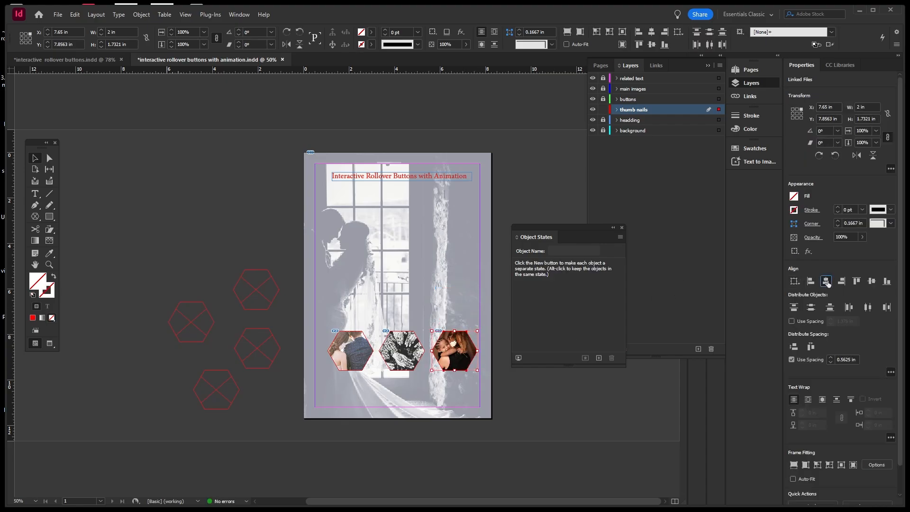
click(622, 228)
click(553, 229)
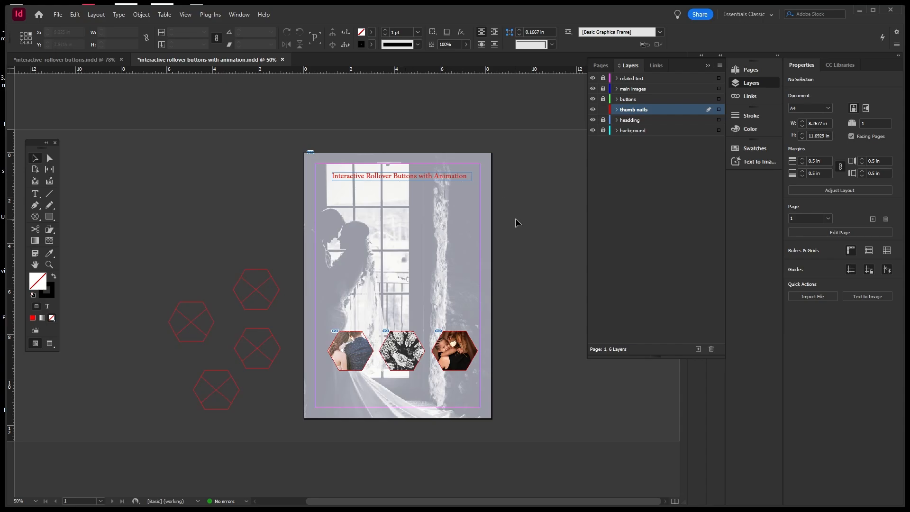
Reopen Window > Interactive > Object States and select the left hexagon thumbnail.
click(241, 15)
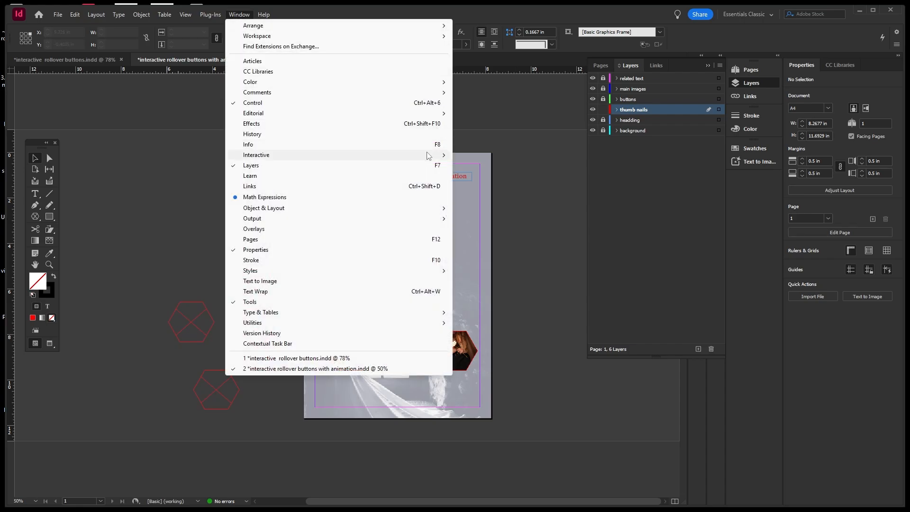
mouse_move(428, 156)
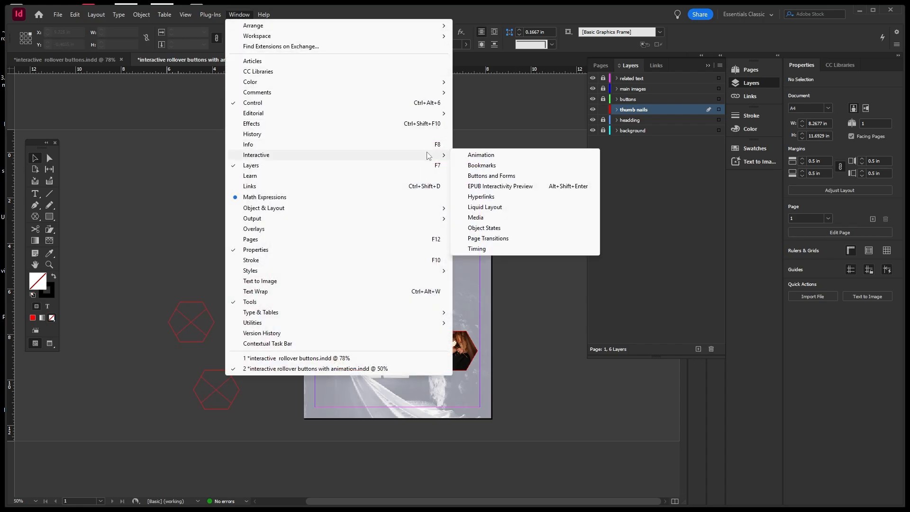
click(493, 231)
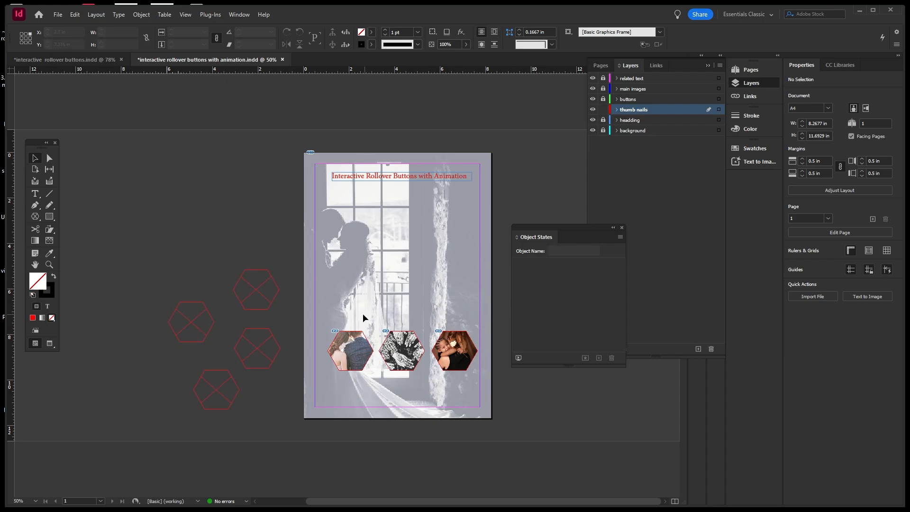
click(351, 355)
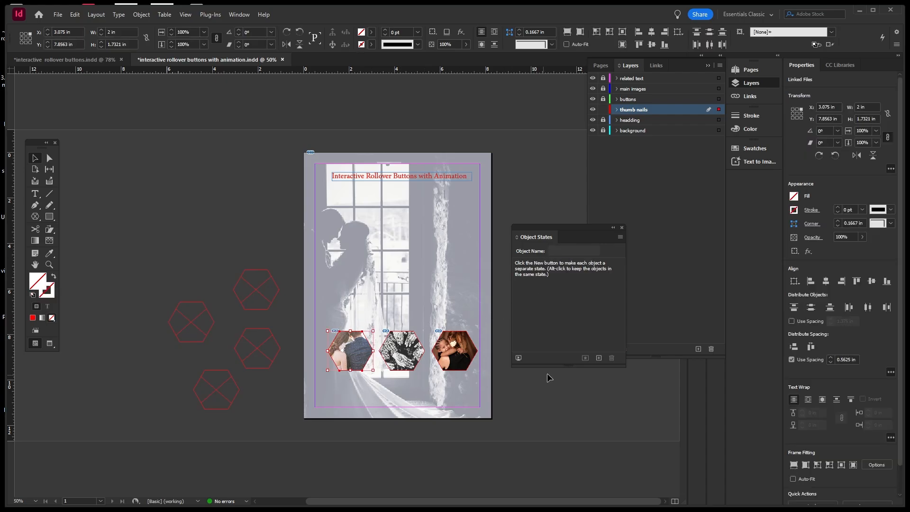
Convert the left hexagon into a multi-state object and preview its State 1 and State 2 photos.
click(600, 359)
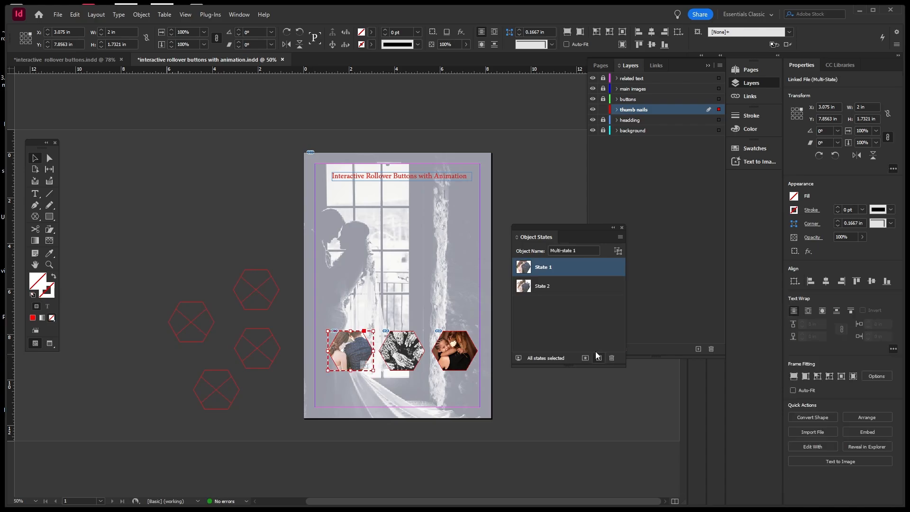
click(555, 286)
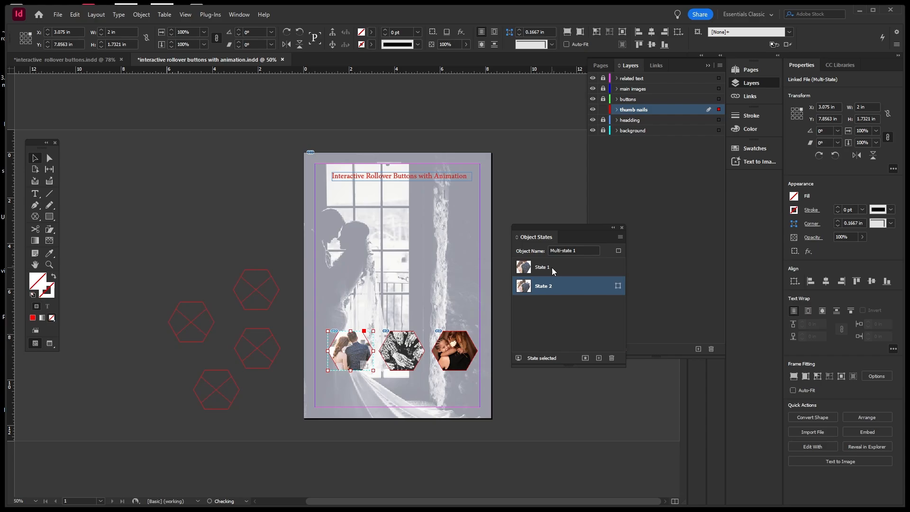
click(552, 268)
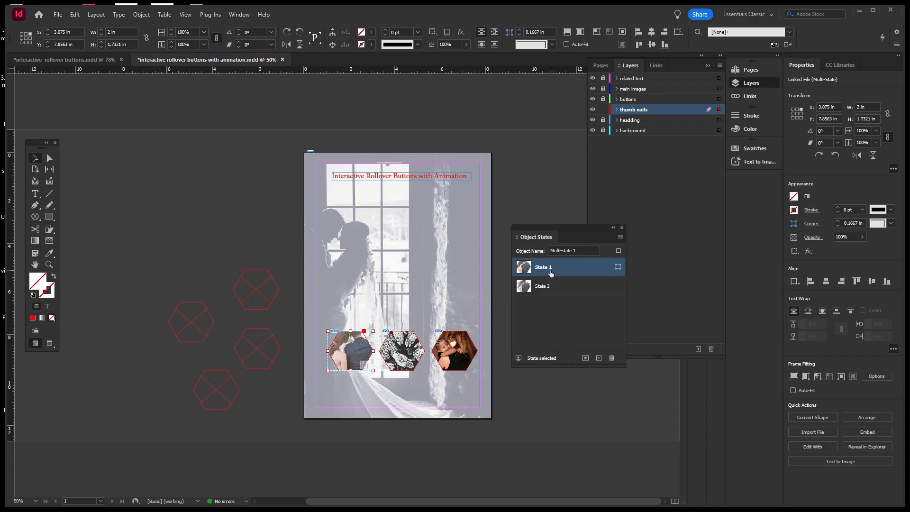
click(552, 289)
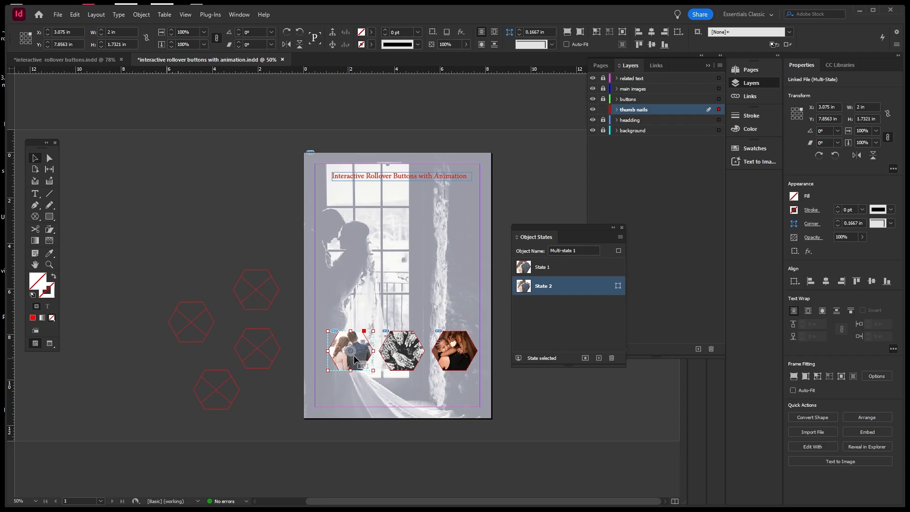
click(549, 271)
click(548, 287)
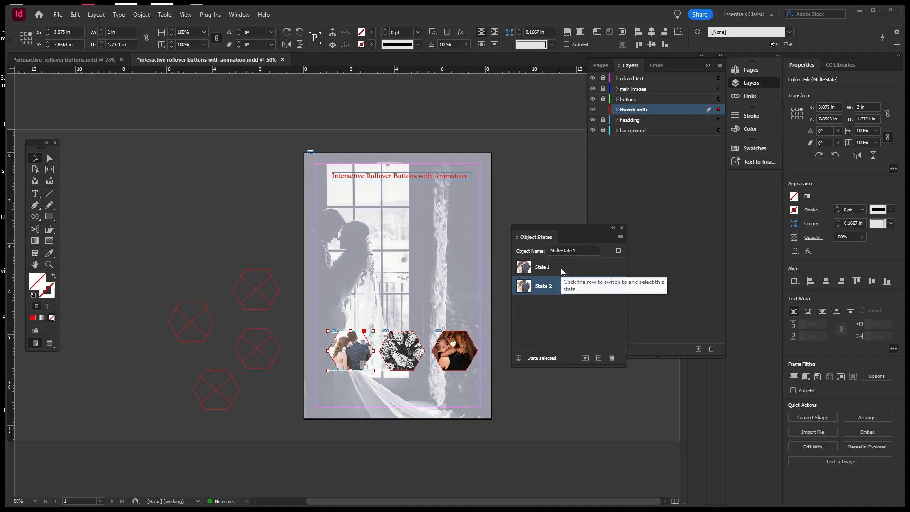
Rename the multi-state object from Multi-state 1 to "couple", then deselect it.
click(577, 250)
drag(577, 251, 545, 251)
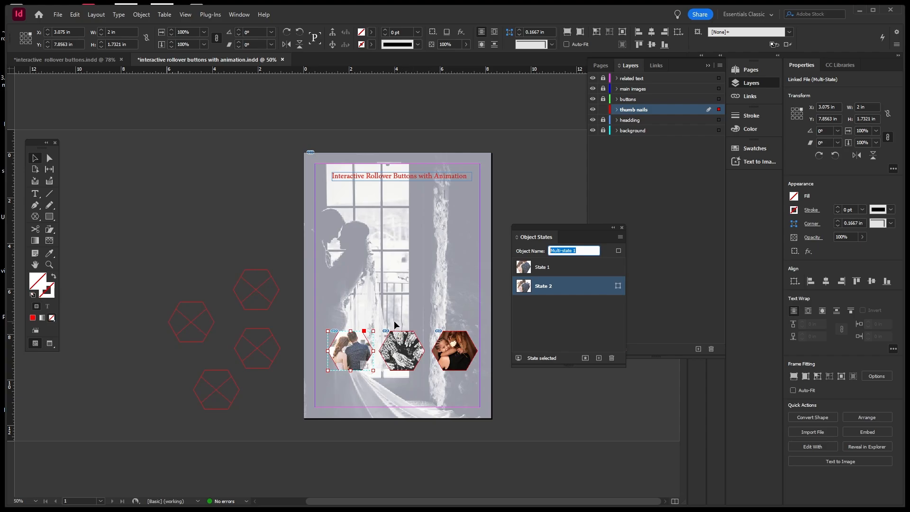
text(couple)
click(451, 301)
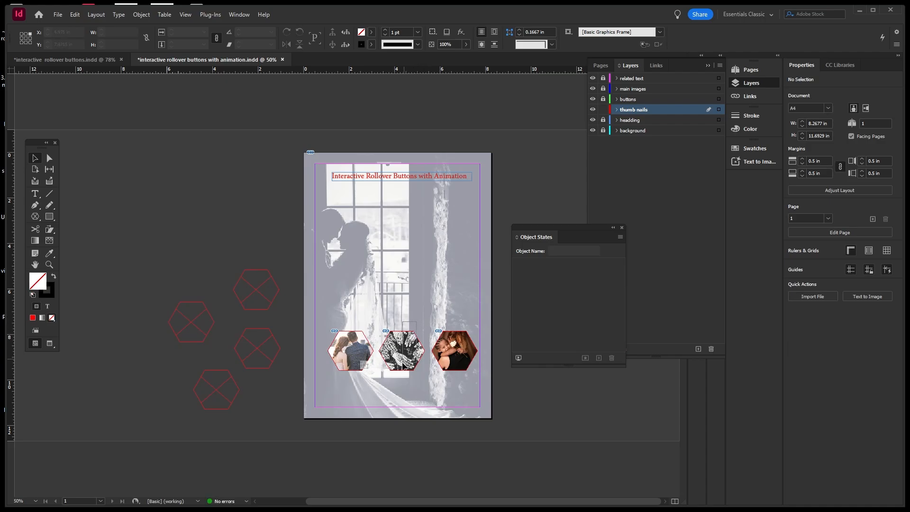
Convert the middle henna hexagon into Multi-state 2, preview both states, and select its name for renaming.
click(404, 355)
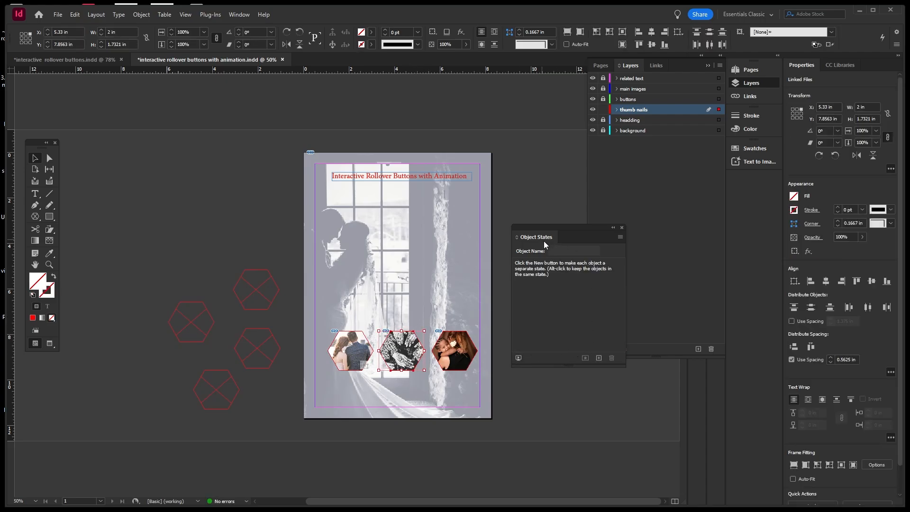
click(599, 358)
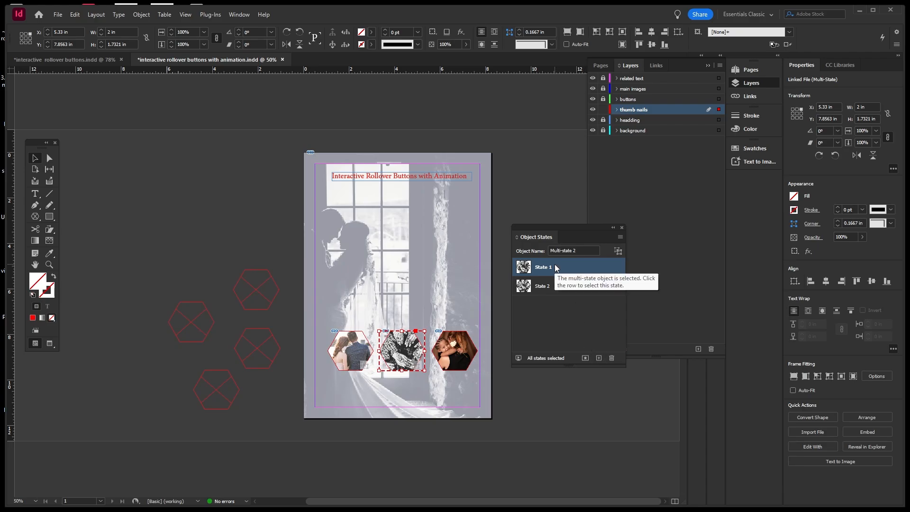
click(549, 286)
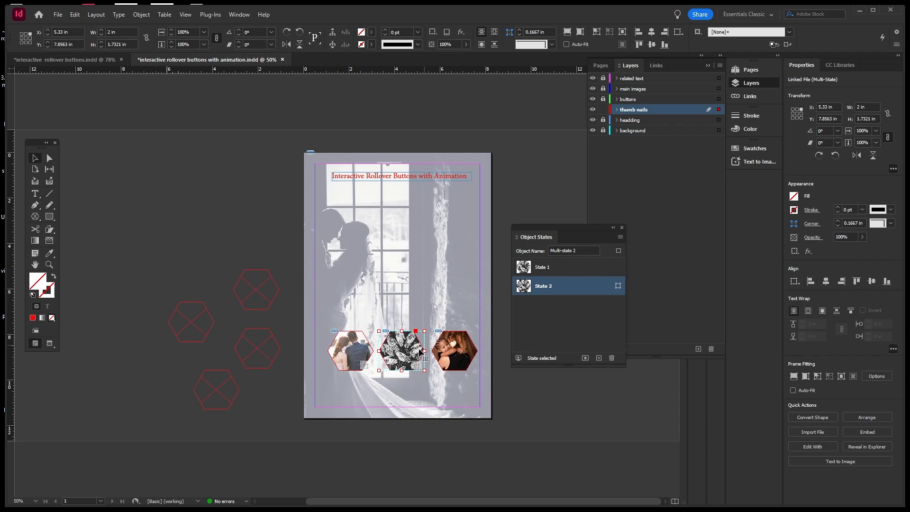
click(554, 268)
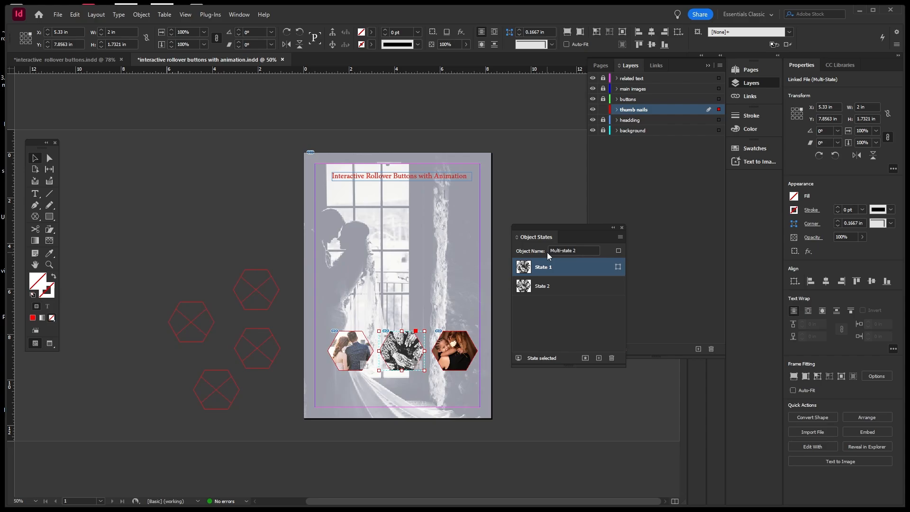
click(540, 288)
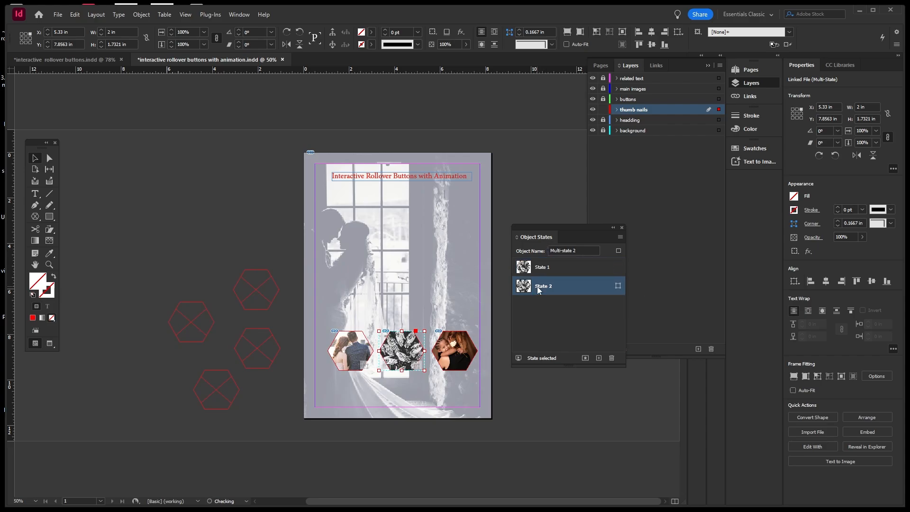
click(547, 269)
click(546, 286)
click(549, 268)
double_click(579, 251)
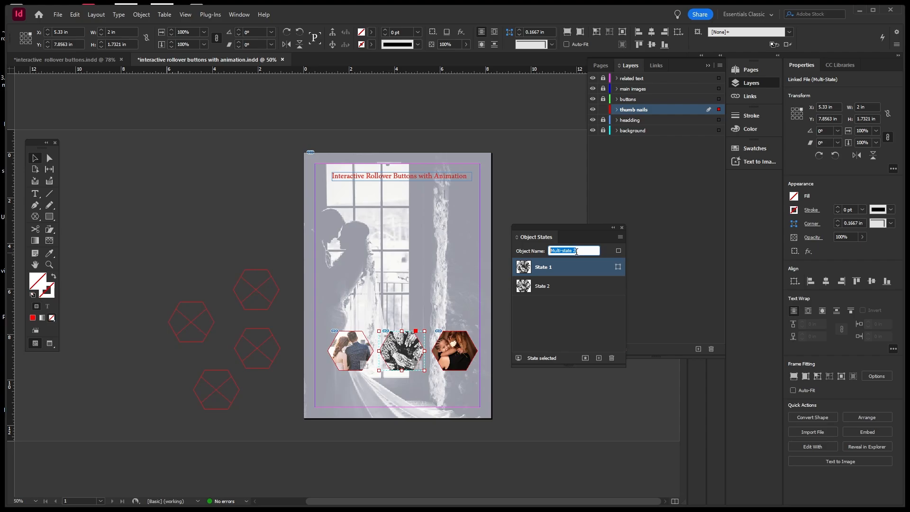
Try making the third hexagon a multi-state object, preview its states, then undo it.
text(hands)
click(463, 312)
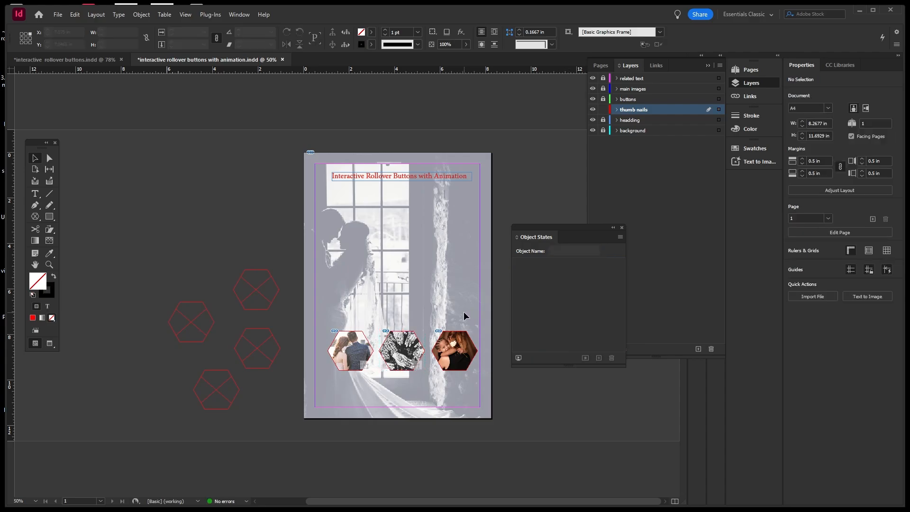
click(454, 372)
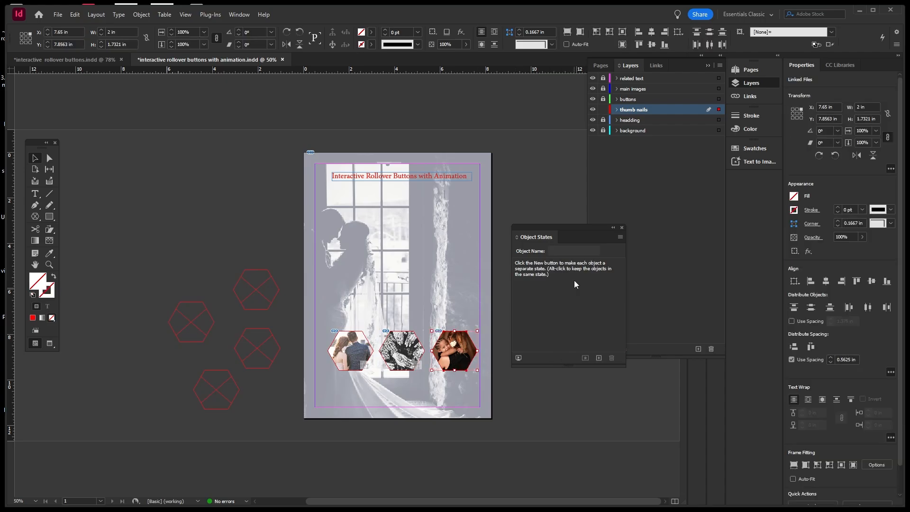
click(595, 358)
click(556, 283)
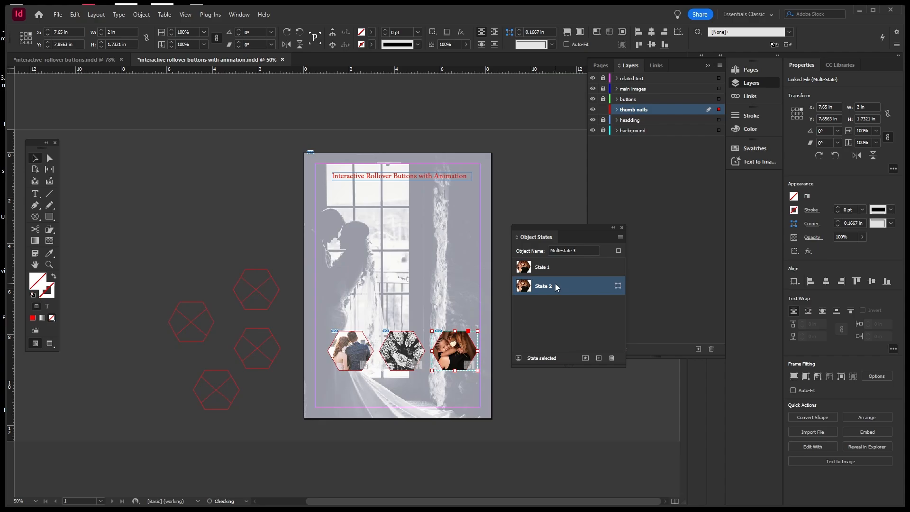
click(556, 268)
click(549, 286)
click(553, 264)
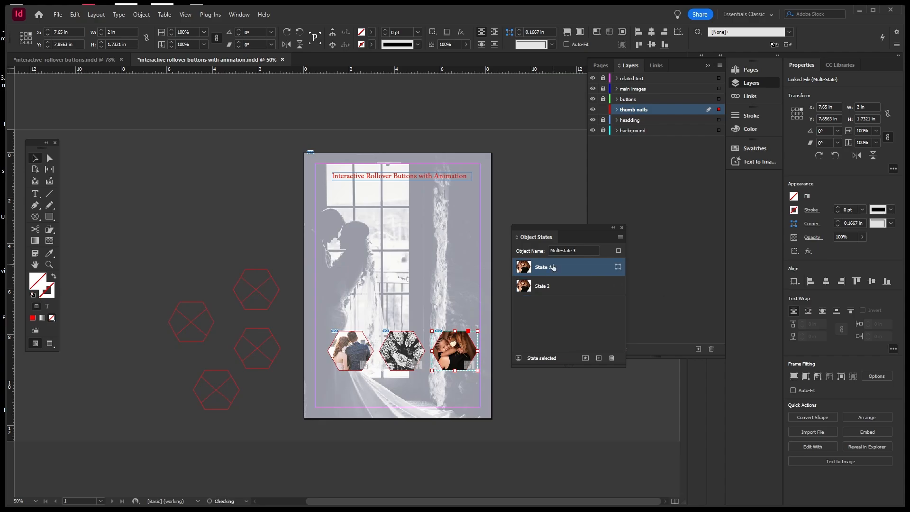
click(560, 291)
key(ctrl+z)
key(ctrl+z)
key(ctrl+z)
key(ctrl+z)
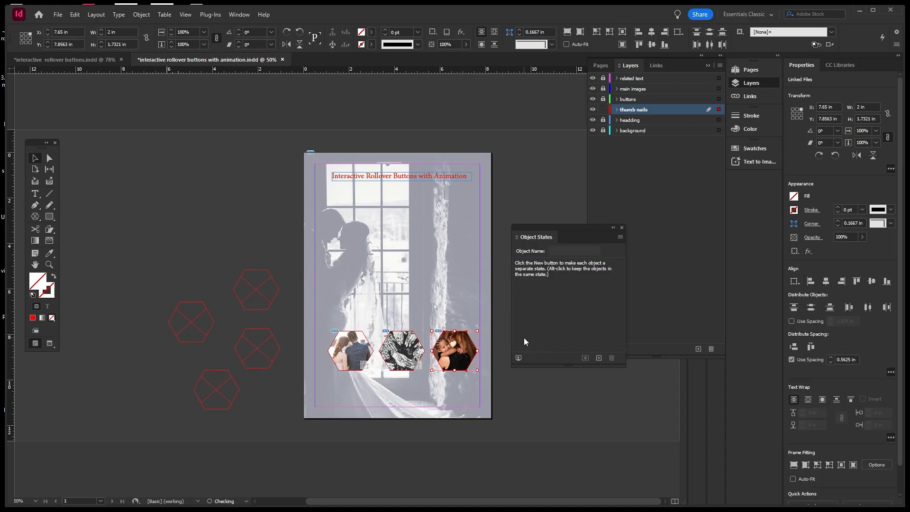
Enlarge the photo inside the third hexagon frame, then reselect the frame.
click(465, 308)
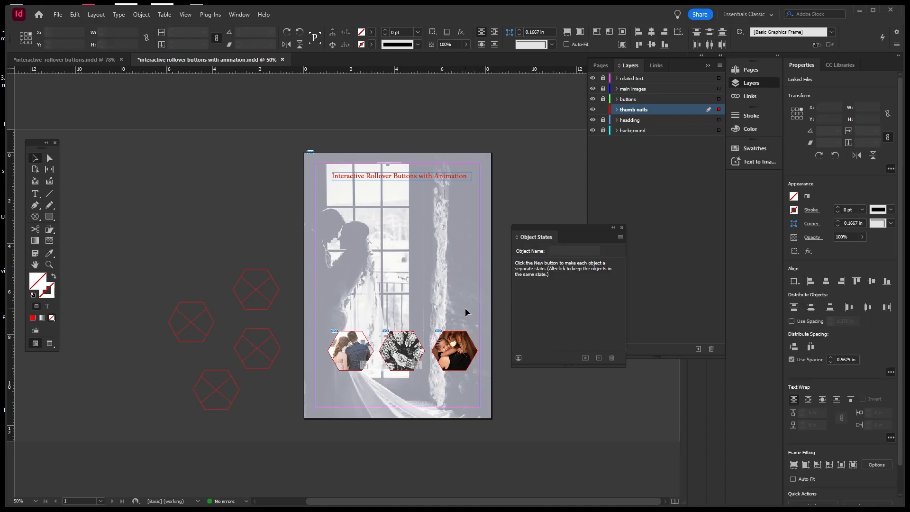
click(472, 361)
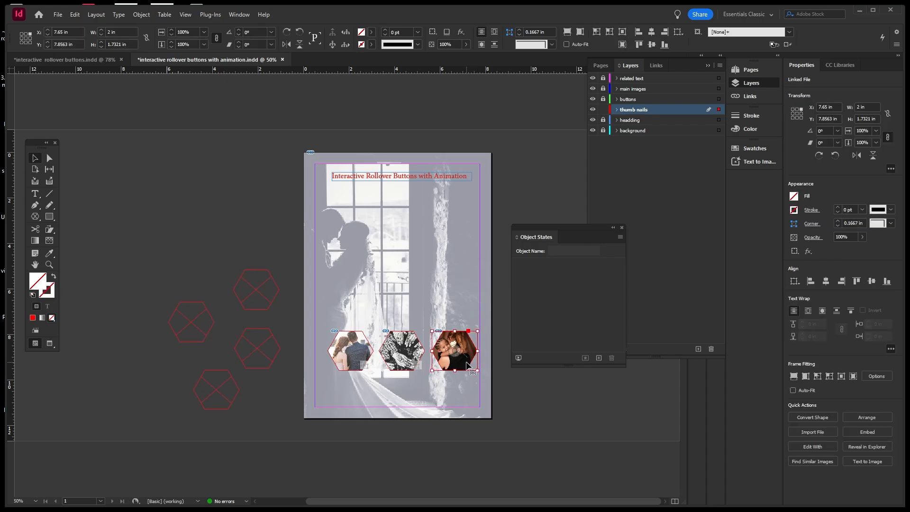
double_click(468, 366)
double_click(467, 364)
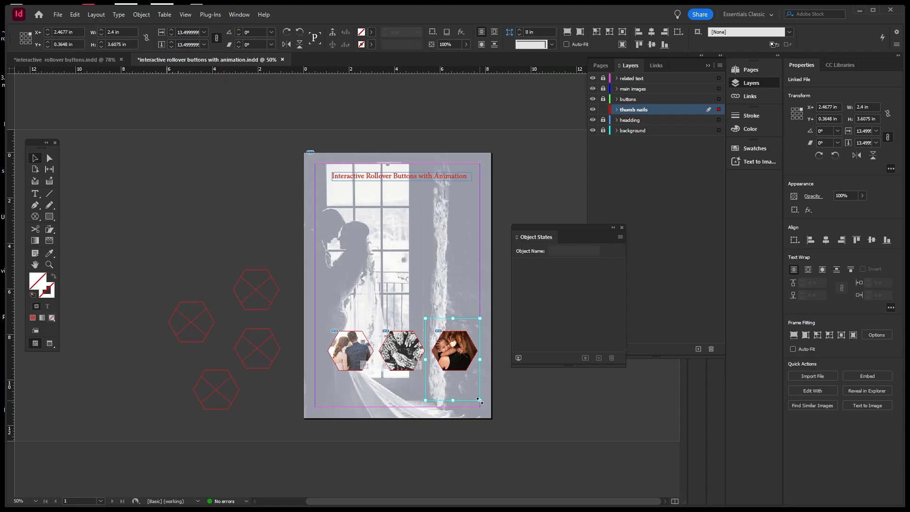
drag(479, 400, 491, 417)
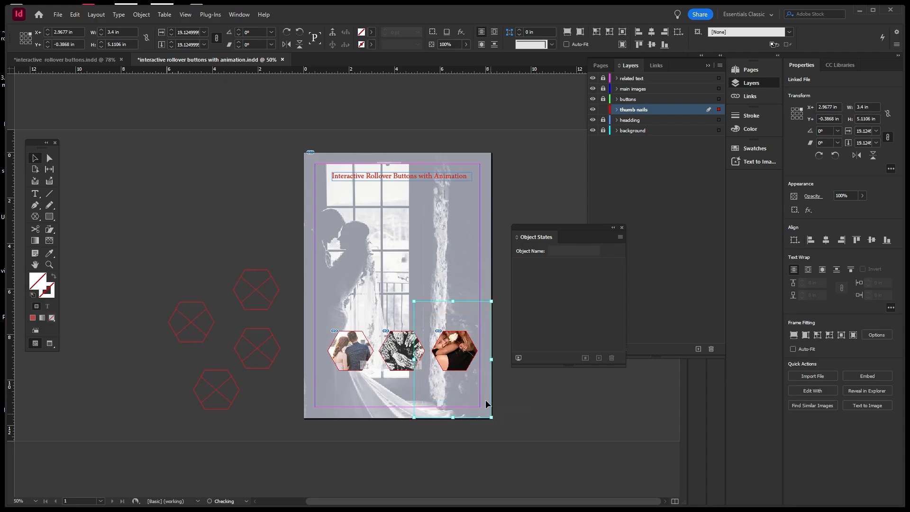
click(469, 276)
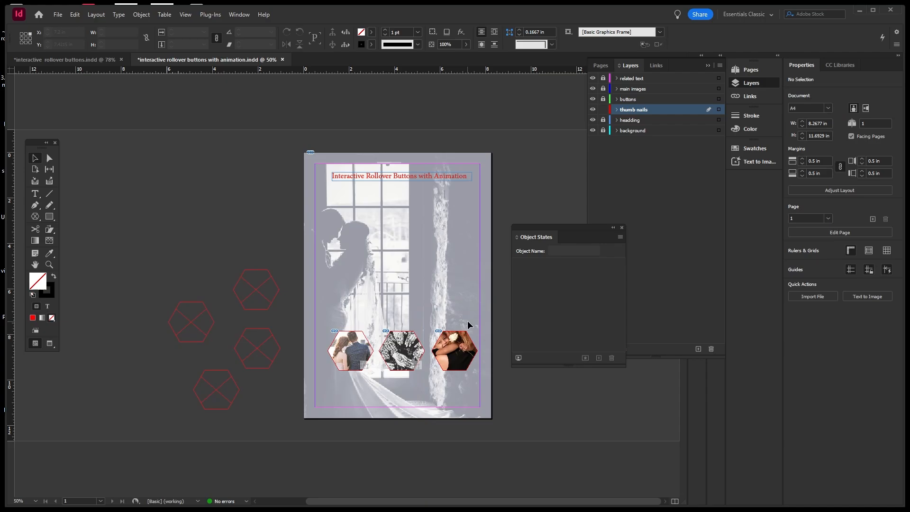
drag(468, 316, 460, 386)
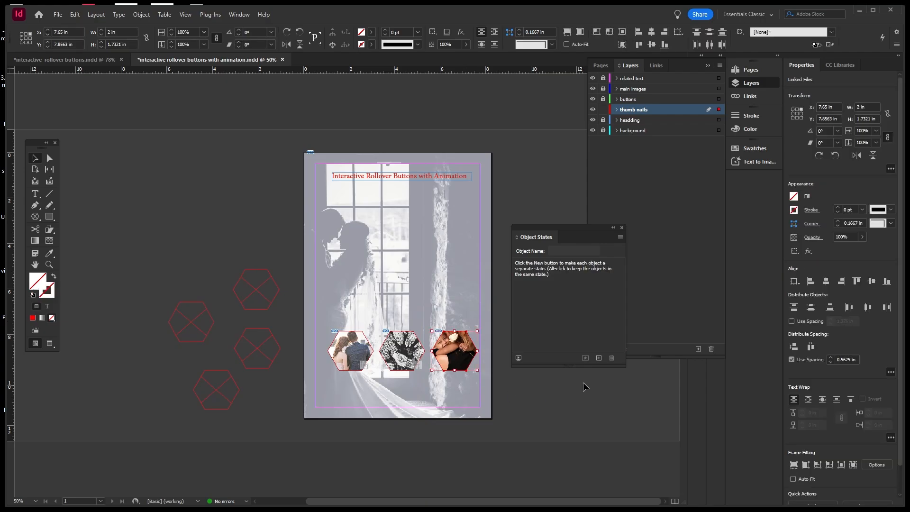
Convert the third hexagon into Multi-state 3 and preview both of its states.
click(599, 359)
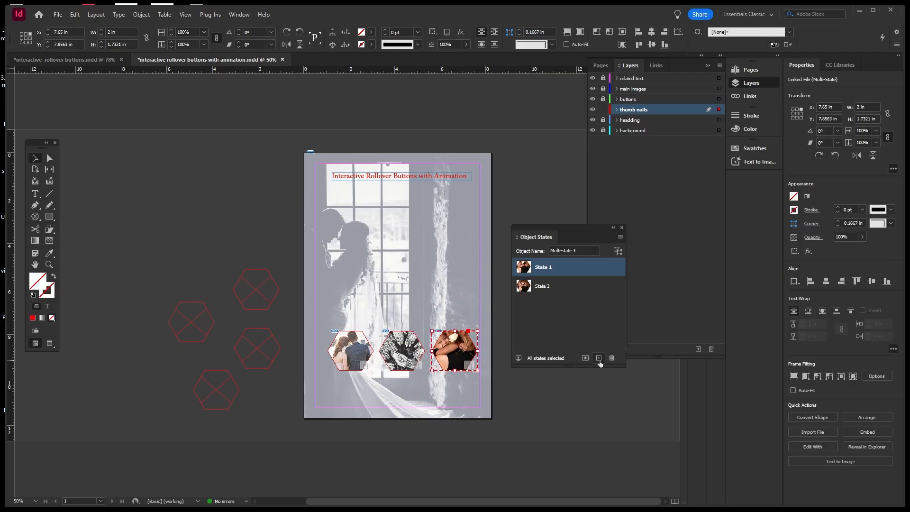
click(555, 283)
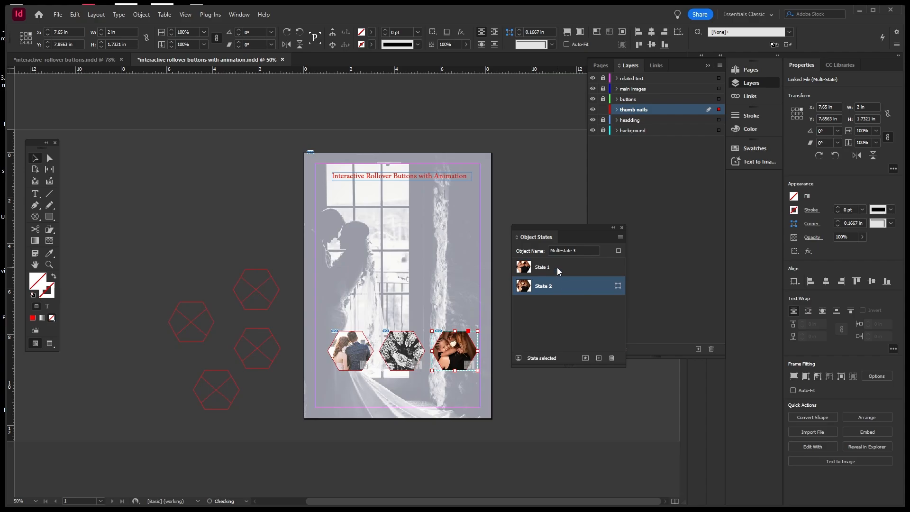
click(557, 268)
click(556, 287)
click(561, 271)
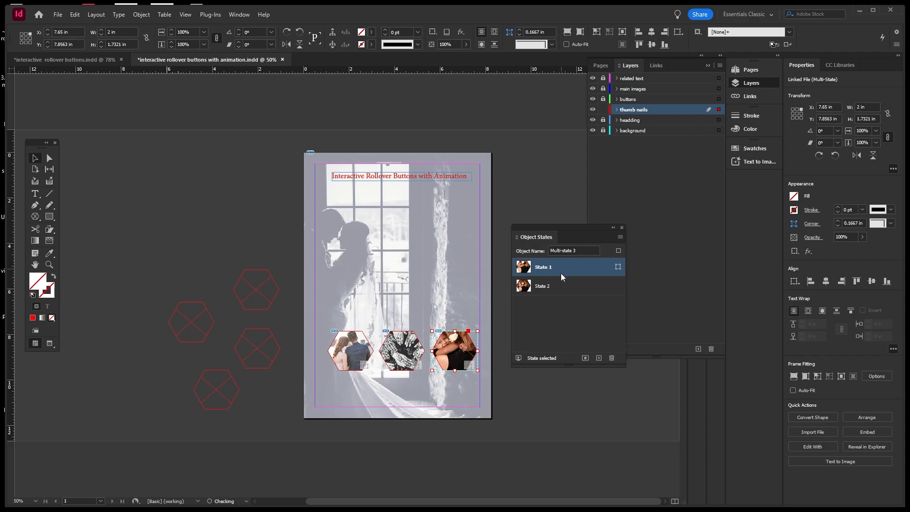
click(474, 288)
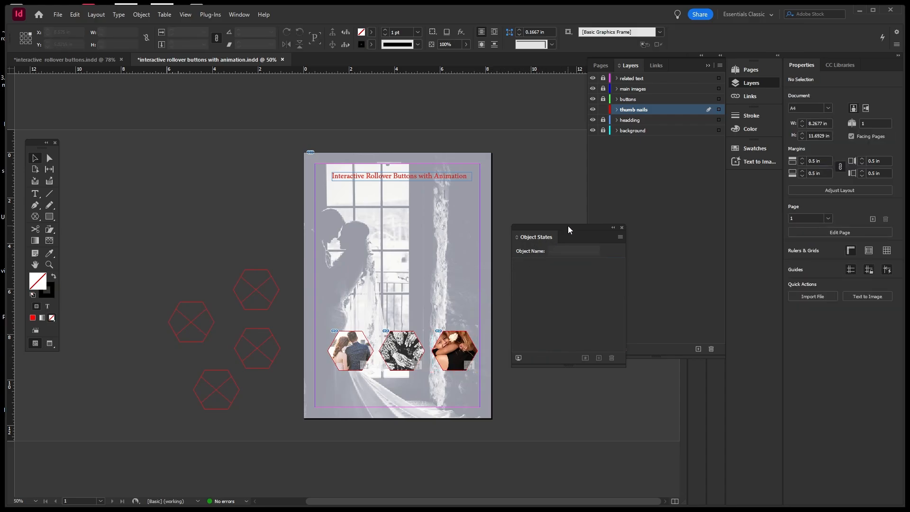
drag(569, 230, 593, 342)
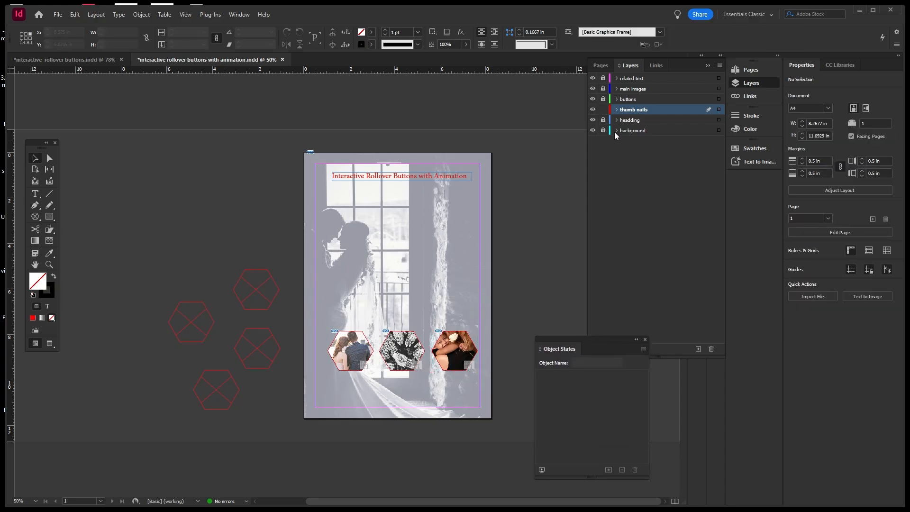
Lock the thumb nails layer and unlock the buttons layer, making it active.
click(617, 111)
click(617, 111)
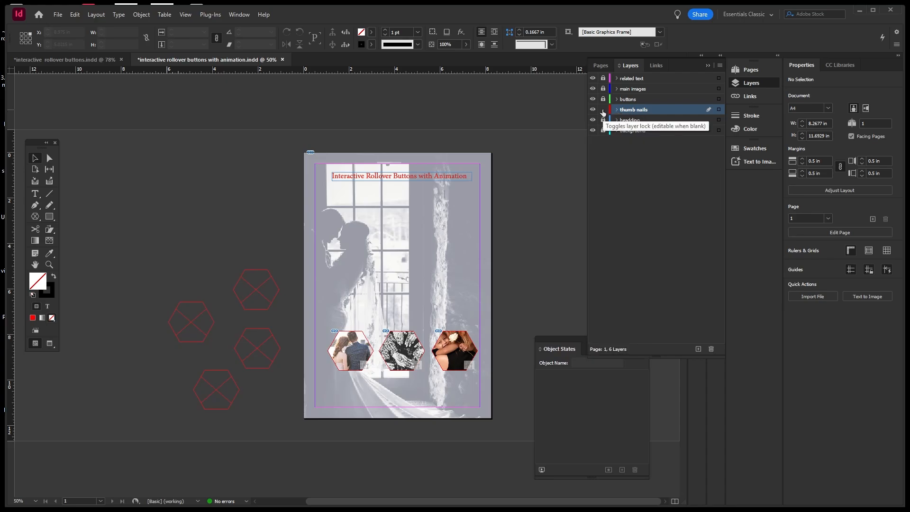
click(603, 110)
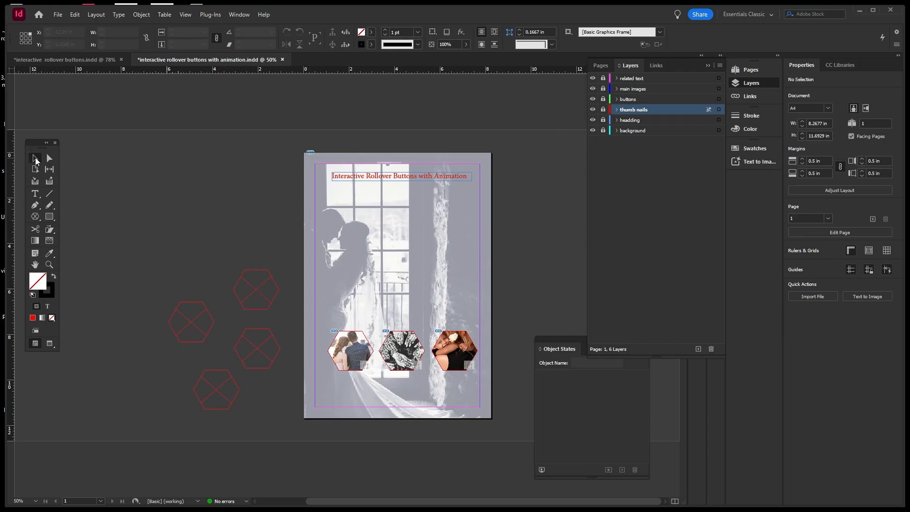
click(603, 99)
click(621, 100)
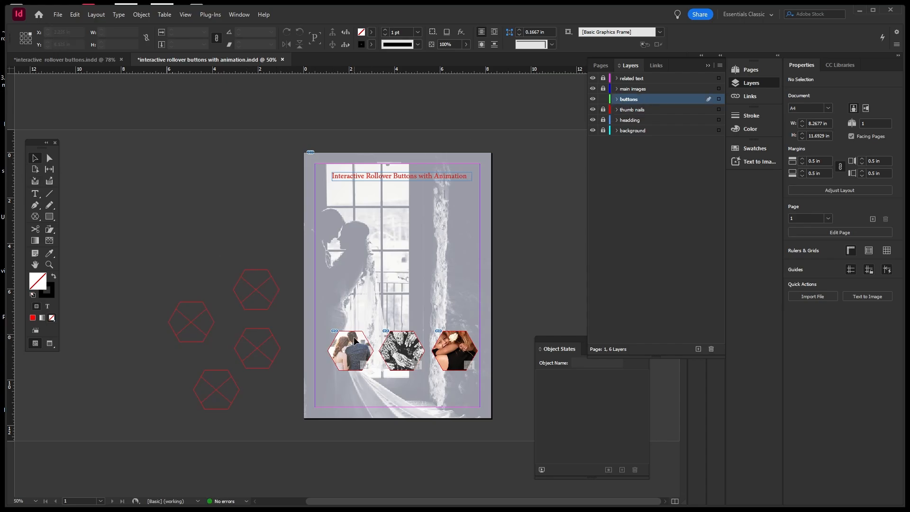
Check the headding, background and thumb nails layers, then select the bottom-left red hexagon outline.
click(592, 120)
click(592, 121)
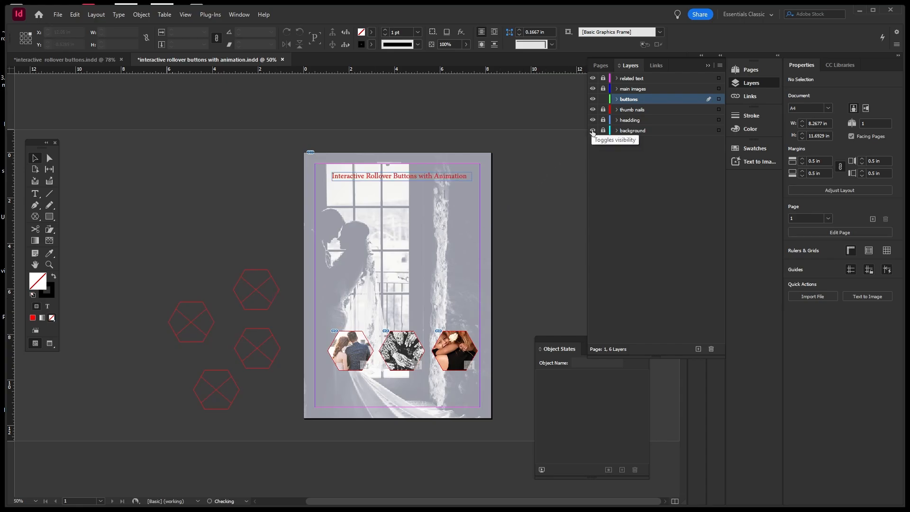
click(592, 131)
click(592, 131)
click(592, 109)
click(592, 110)
drag(178, 263, 271, 338)
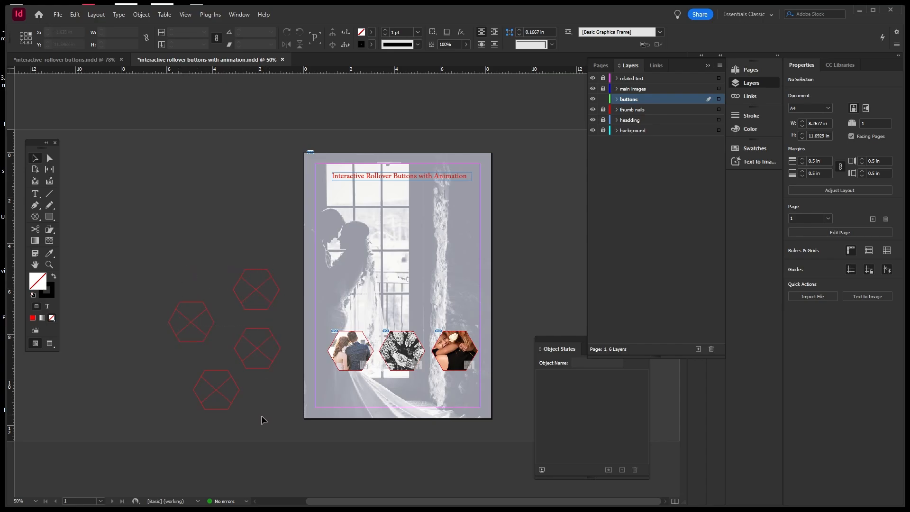
click(235, 393)
Delete the bottom-left hexagon outline and cut the remaining three outlines.
key(Delete)
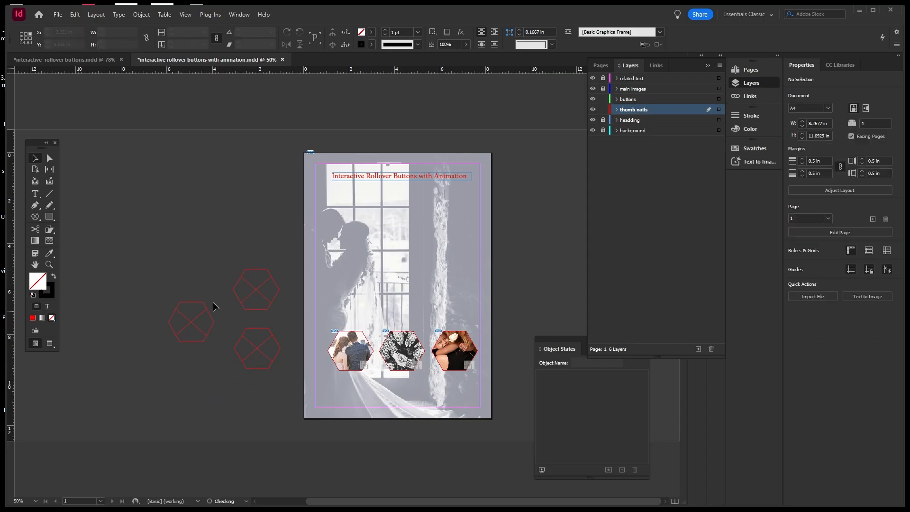
drag(170, 255, 286, 395)
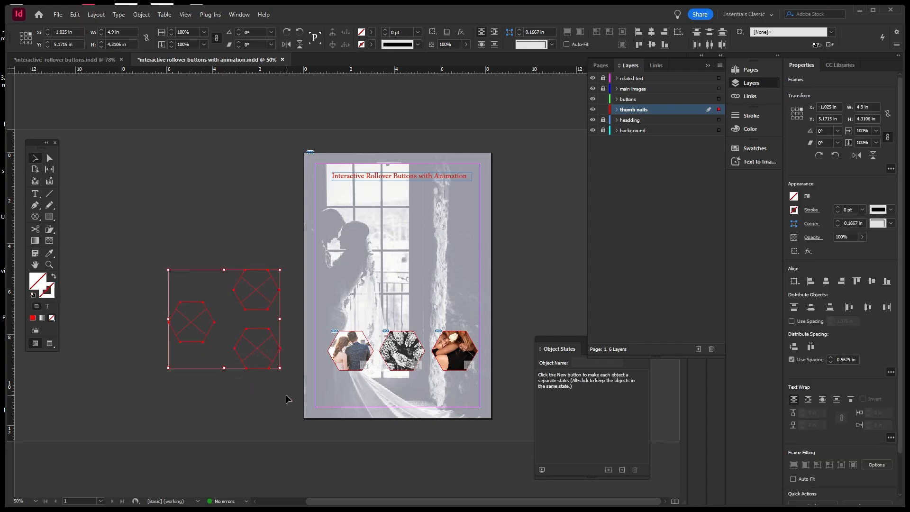
key(Delete)
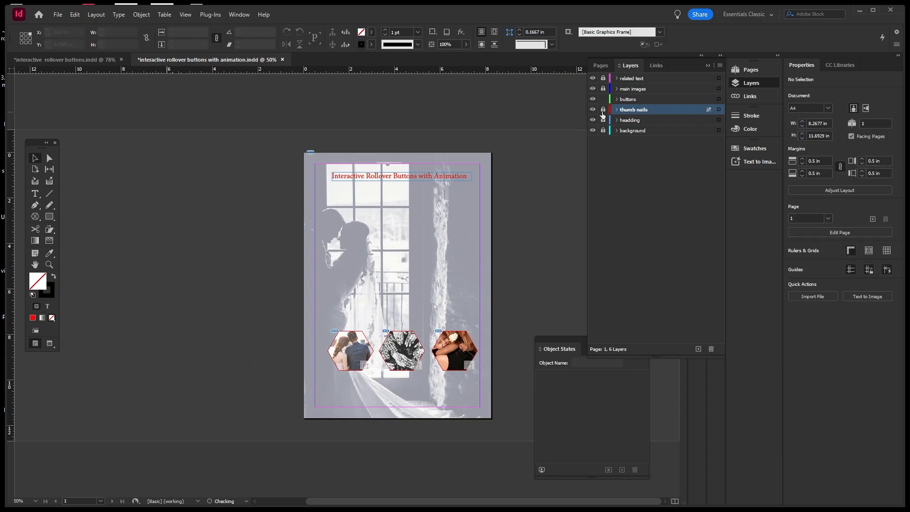
Paste the three outlines in place on the buttons layer and shift them slightly left.
click(627, 100)
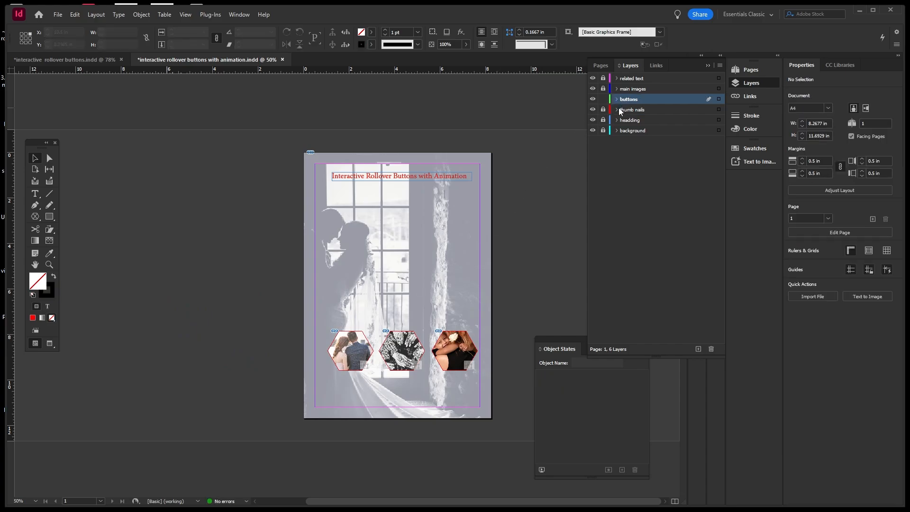
key(ctrl+v)
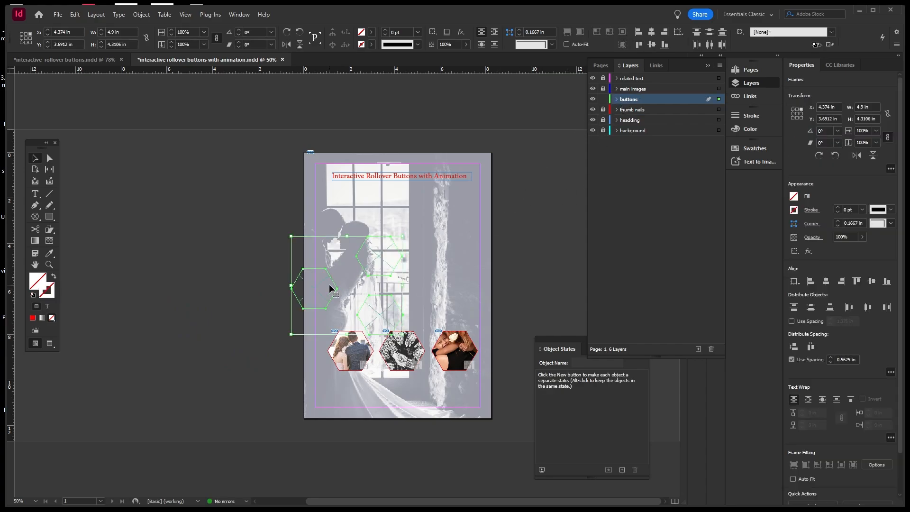
drag(333, 284, 258, 312)
drag(210, 318, 203, 318)
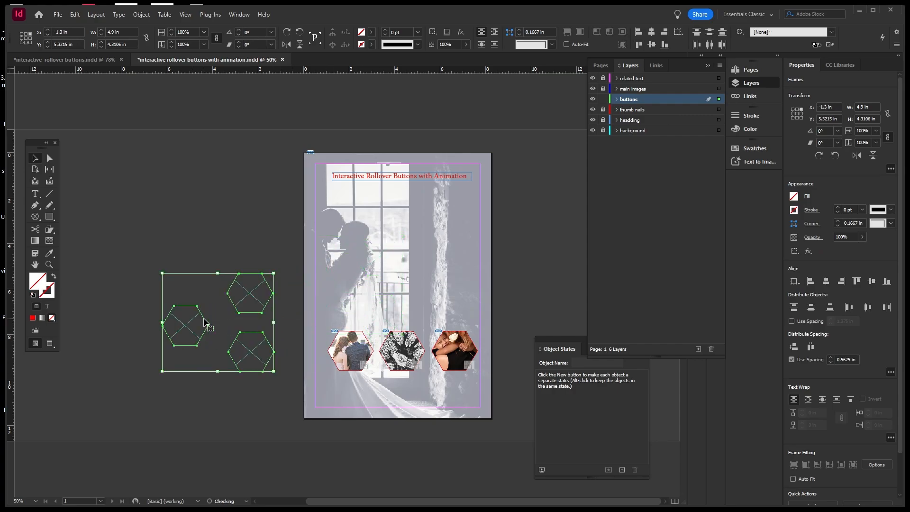
click(234, 215)
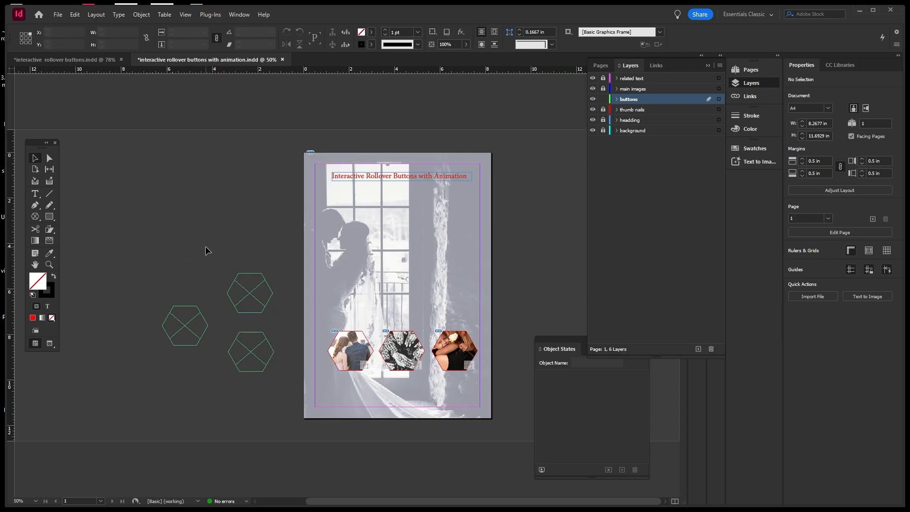
Place a hexagon outline over the left thumbnail and fill it with [Paper].
click(271, 293)
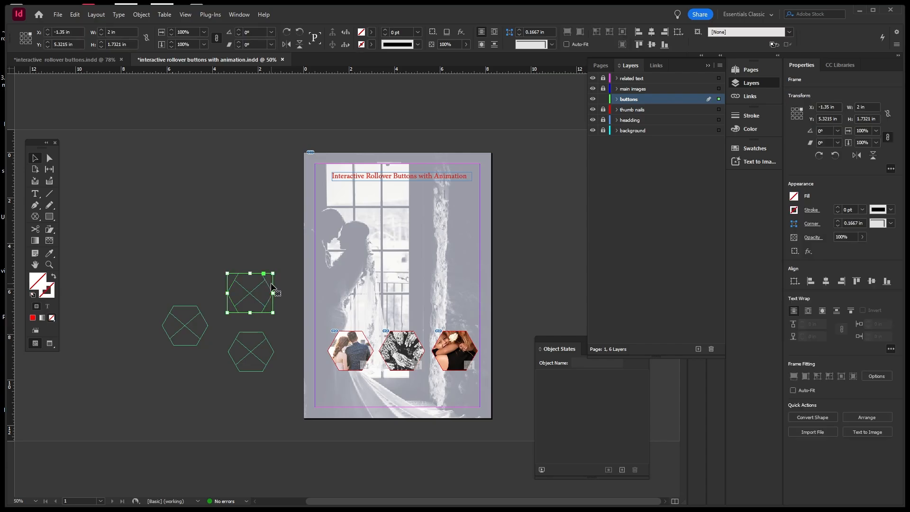
drag(270, 296, 371, 347)
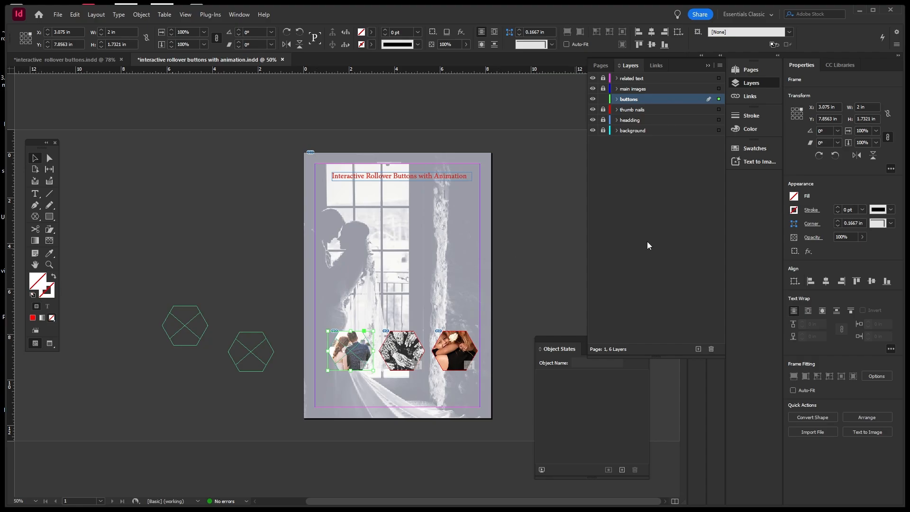
click(793, 196)
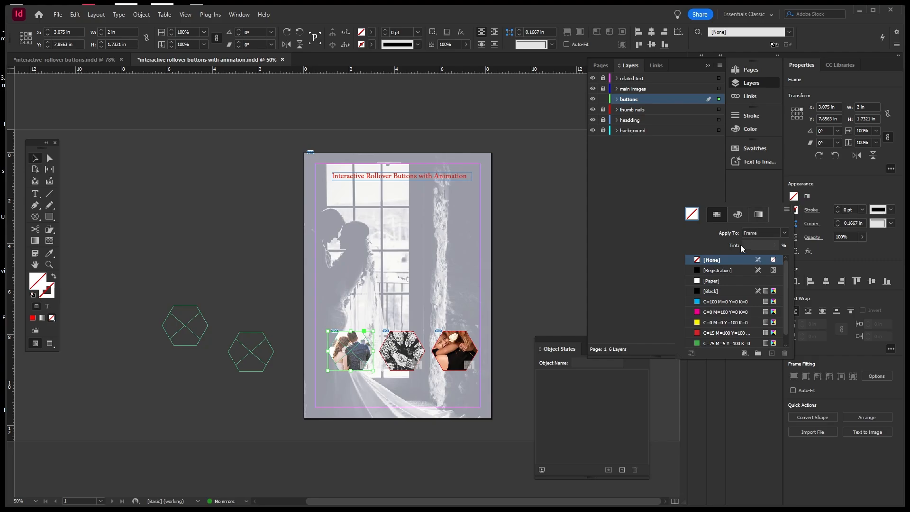
click(706, 282)
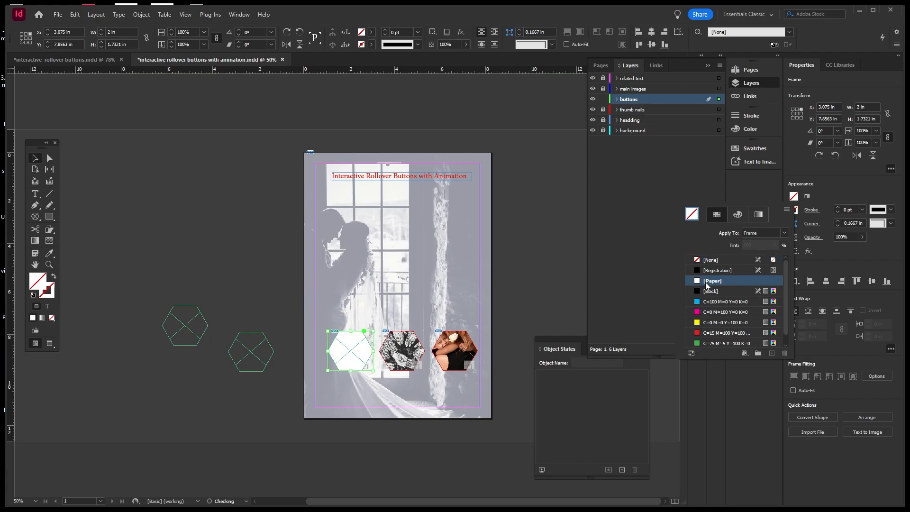
click(893, 245)
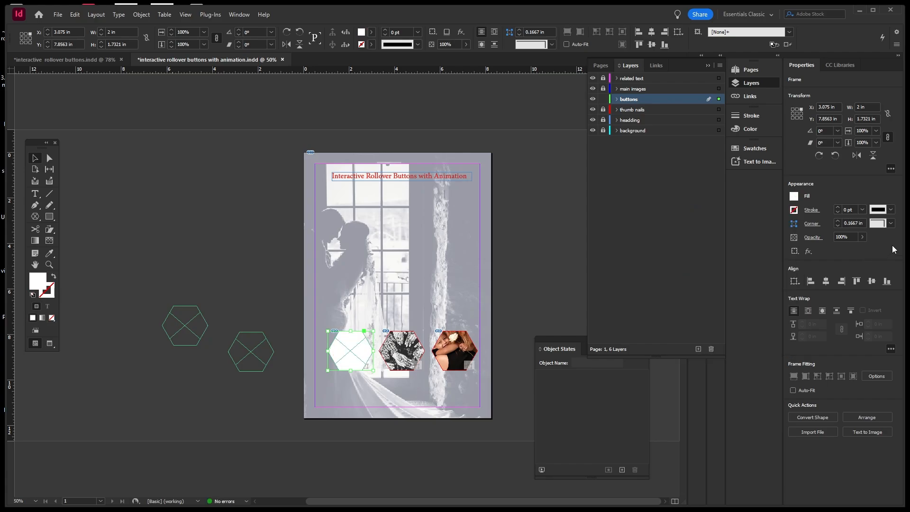
Set that hexagon's opacity to 50% and deselect it.
click(862, 236)
drag(863, 249, 838, 254)
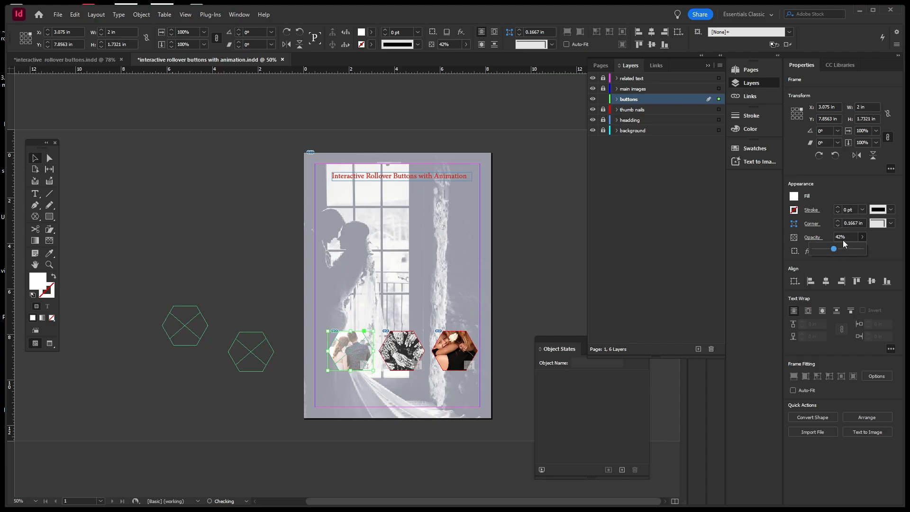
click(846, 236)
drag(847, 235, 835, 236)
text(50)
click(555, 300)
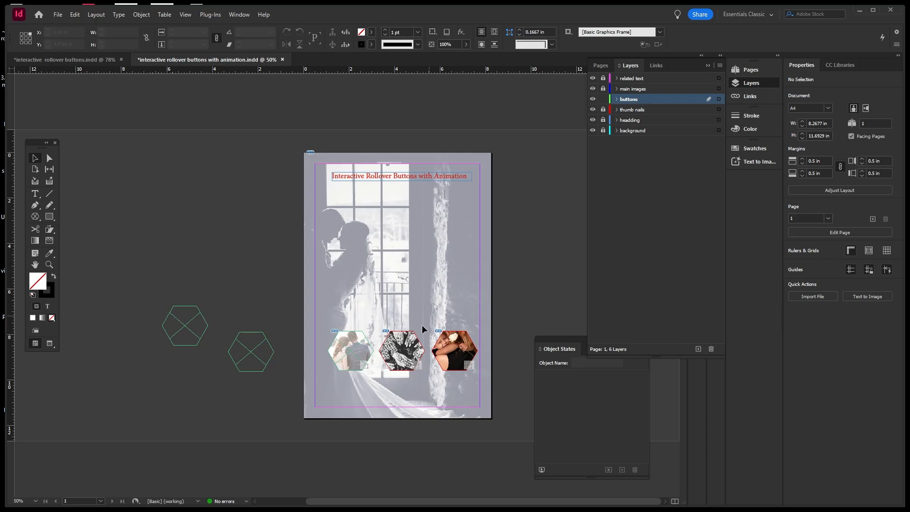
Move a spare hexagon onto the middle thumbnail with [Paper] fill at 50% opacity.
click(269, 350)
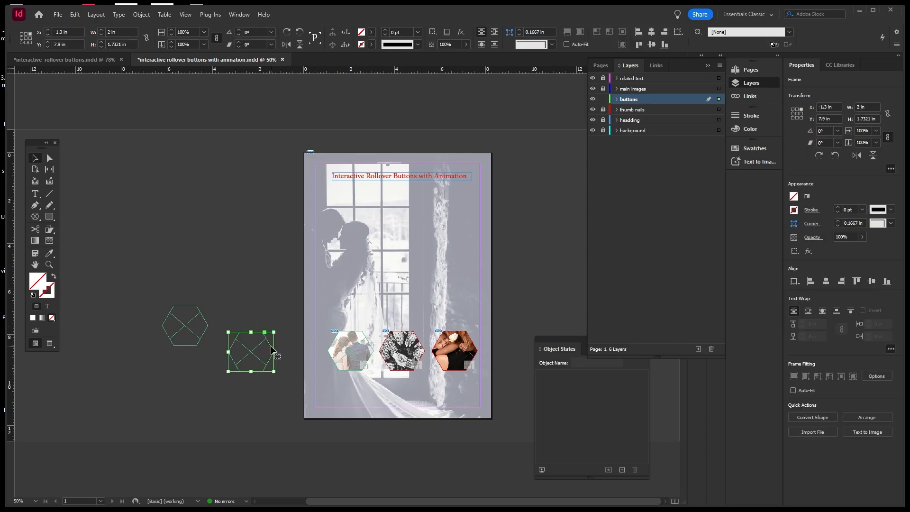
drag(272, 350, 423, 351)
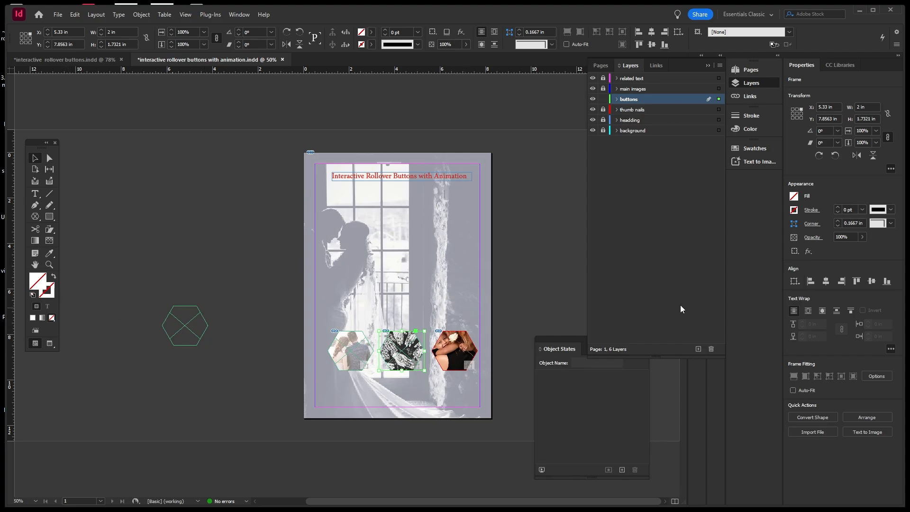
click(795, 209)
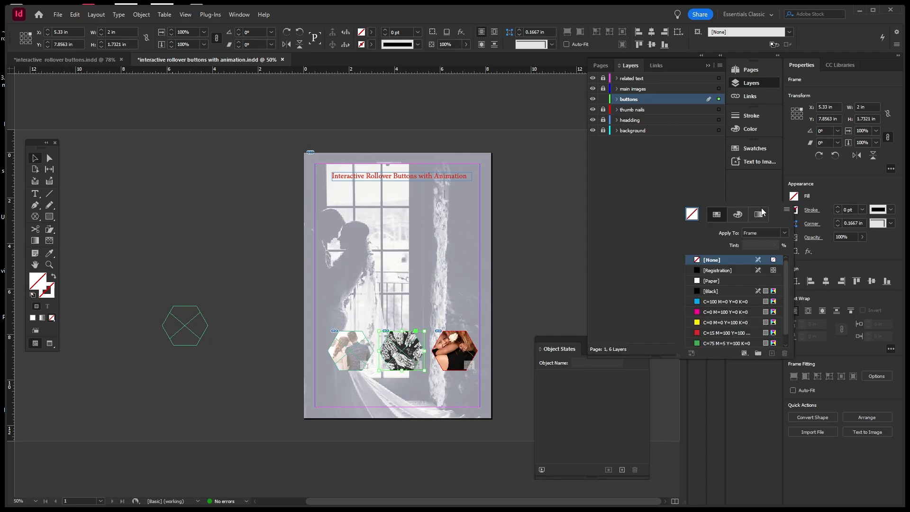
click(706, 285)
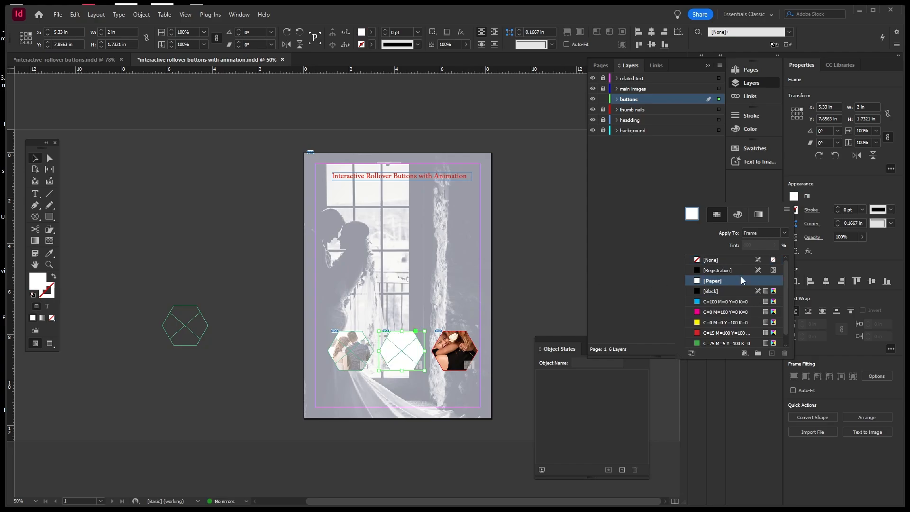
click(852, 239)
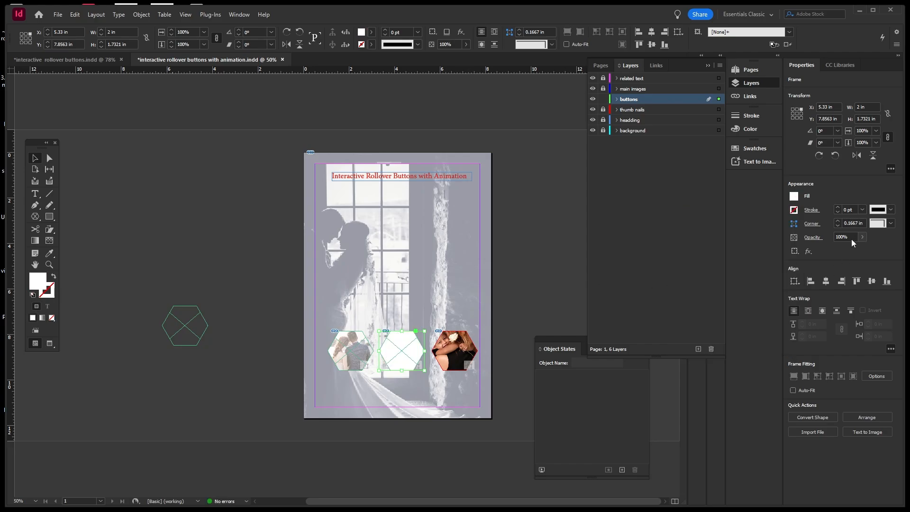
click(851, 237)
text(50)
key(Return)
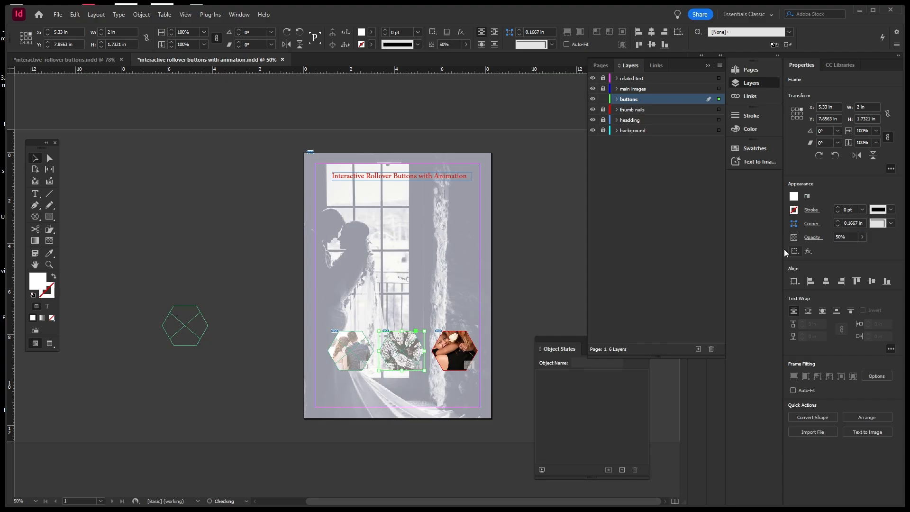
click(547, 257)
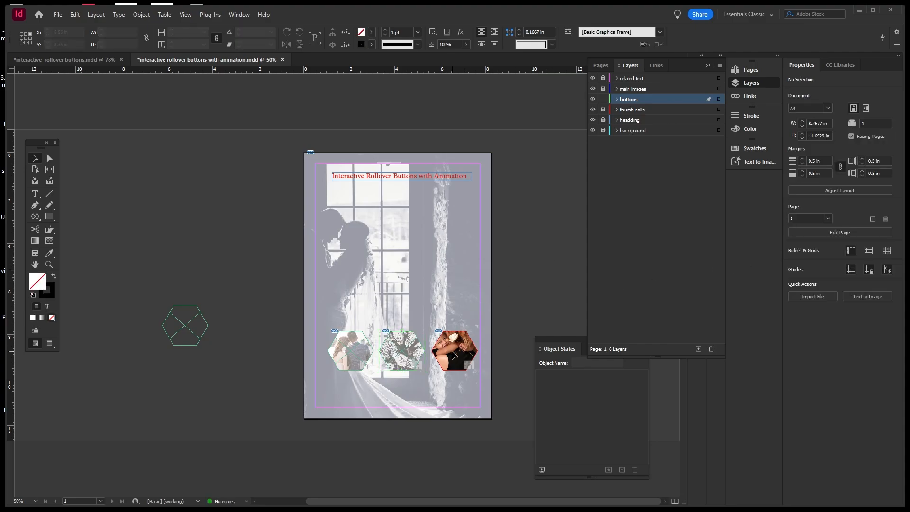
Move the last hexagon onto the right thumbnail with [Paper] fill at 50% opacity.
click(204, 322)
drag(204, 322, 476, 349)
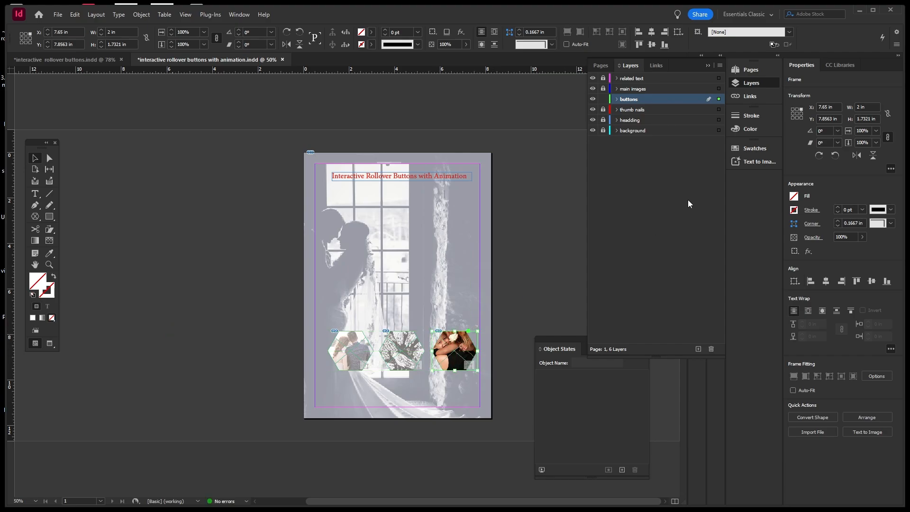
click(791, 198)
click(708, 281)
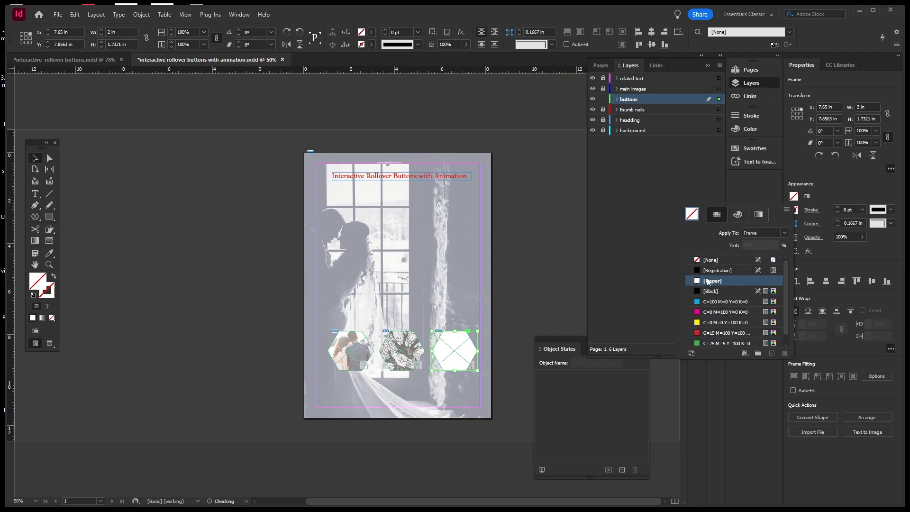
click(850, 238)
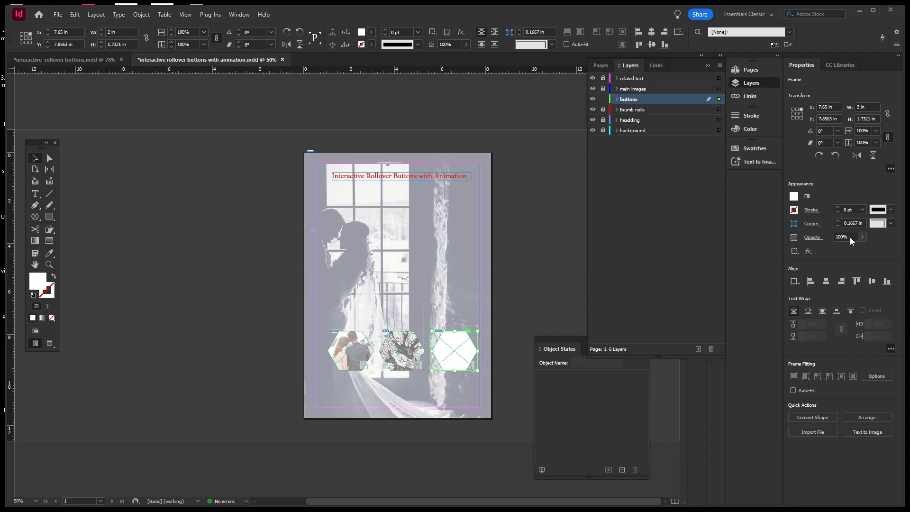
click(847, 237)
text(50)
key(Return)
click(541, 194)
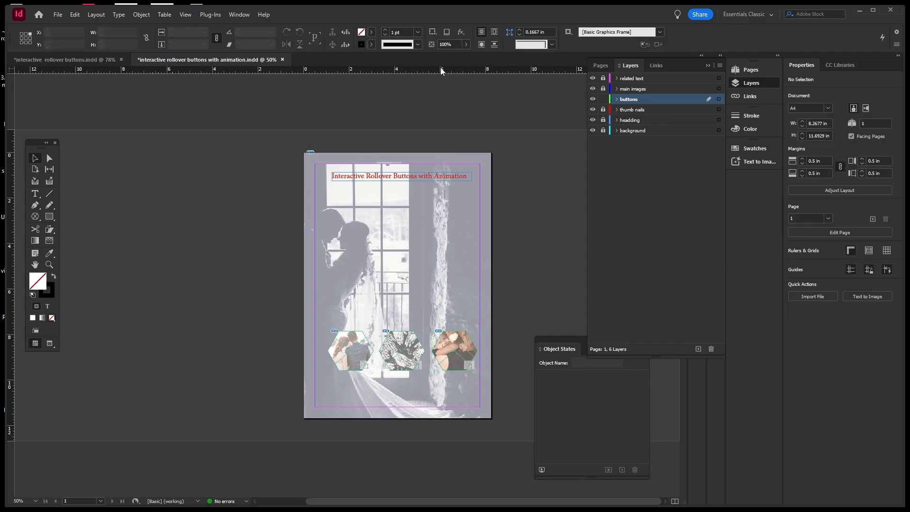
Toggle the buttons and thumb nails layers off and on, then open the Window menu.
click(593, 100)
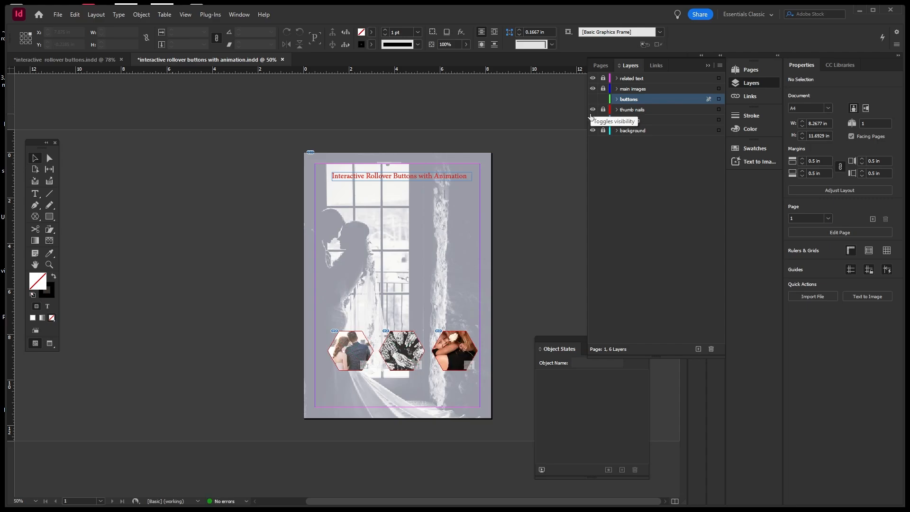
click(594, 109)
click(593, 110)
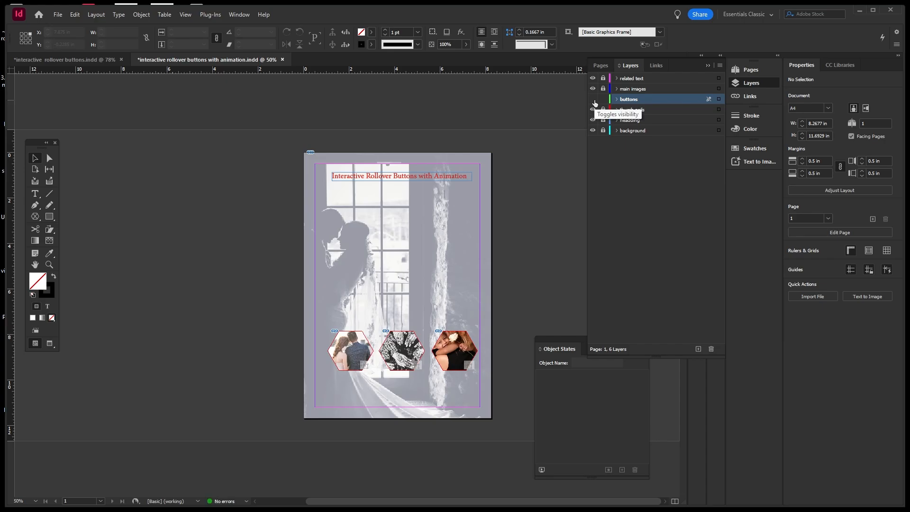
click(593, 100)
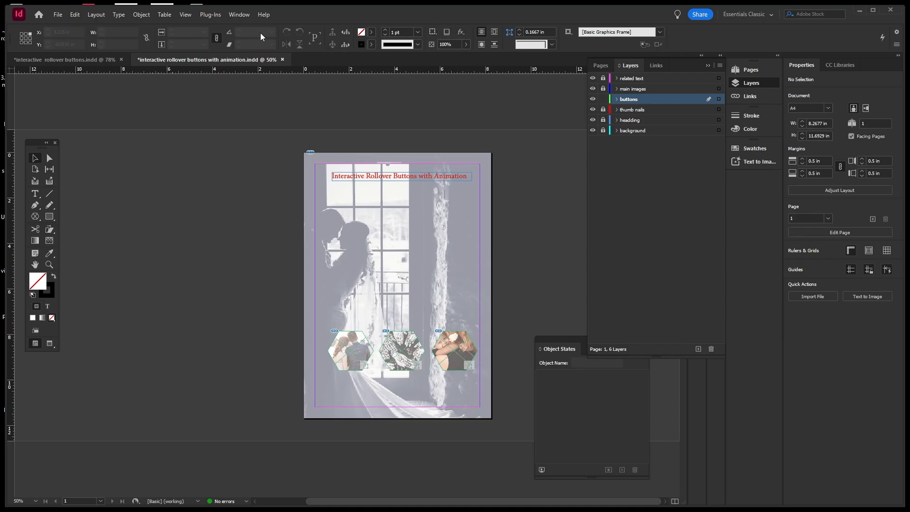
click(245, 17)
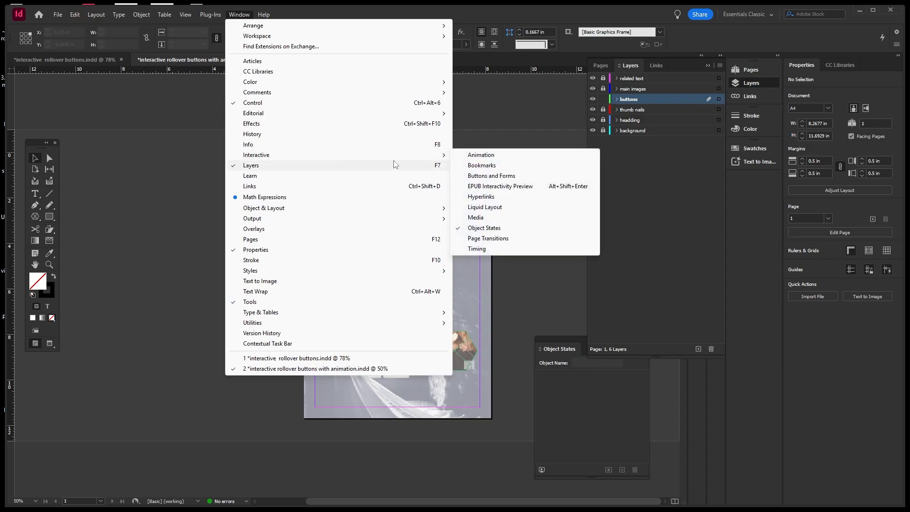
Open Buttons and Forms from Window > Interactive, dock it by Object States, and select the first hexagon.
mouse_move(446, 155)
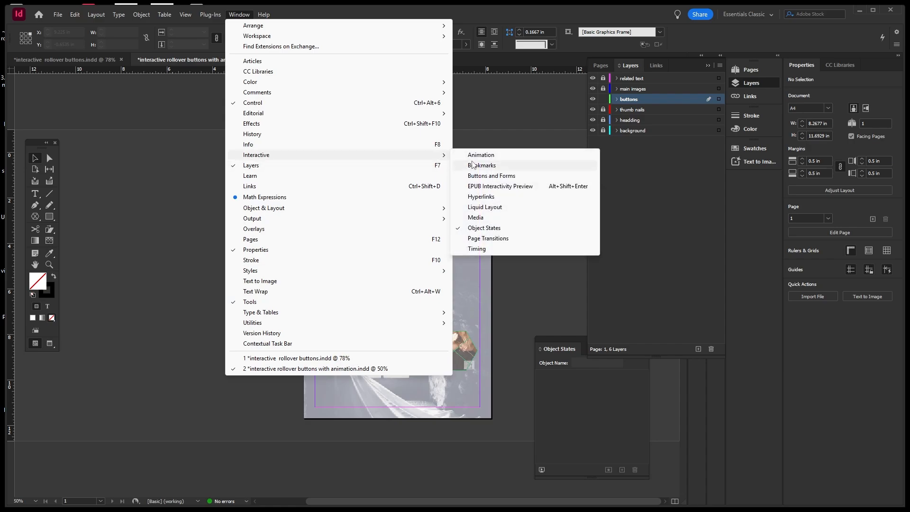
click(509, 178)
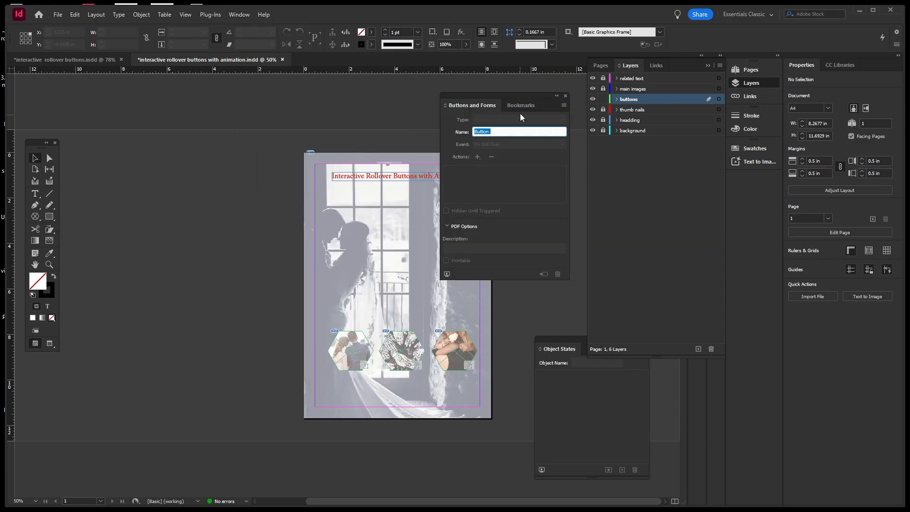
drag(529, 95, 598, 162)
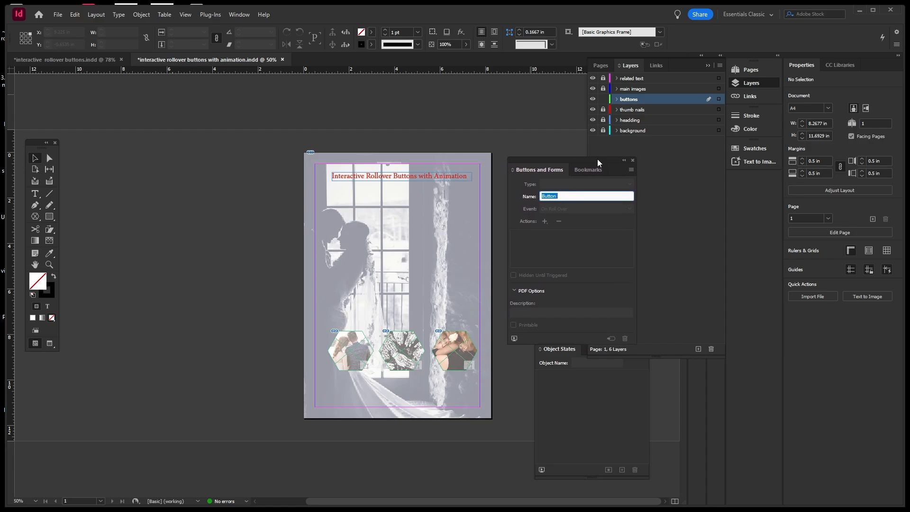
click(558, 393)
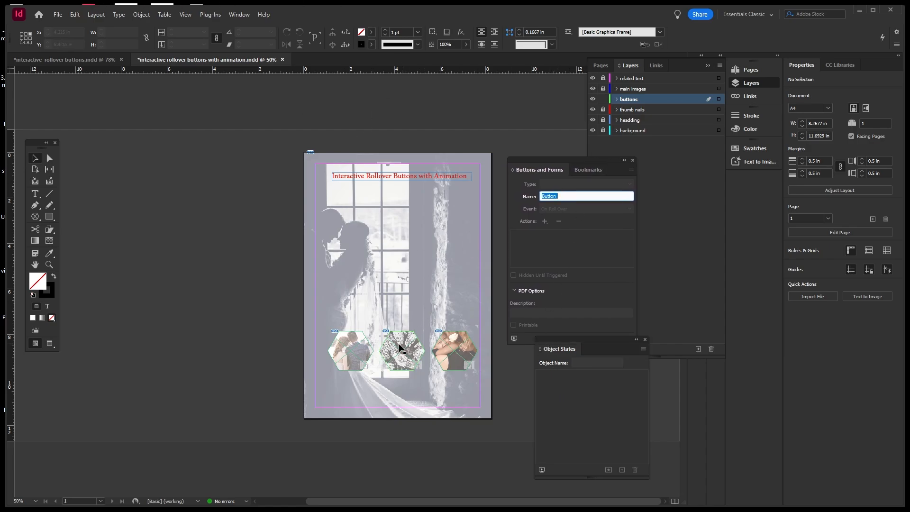
click(391, 311)
click(368, 349)
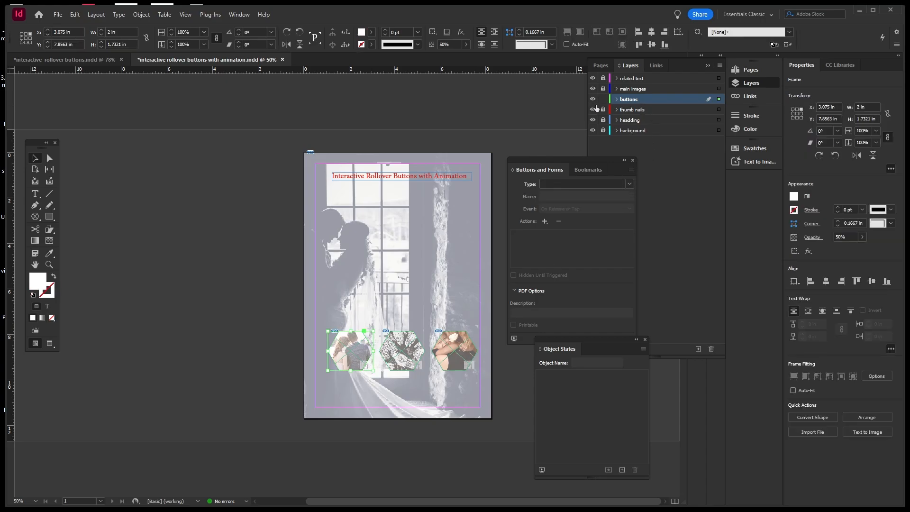
Make the left hexagon frame a button named 'couple' with the On Roll Over event.
click(594, 100)
click(593, 100)
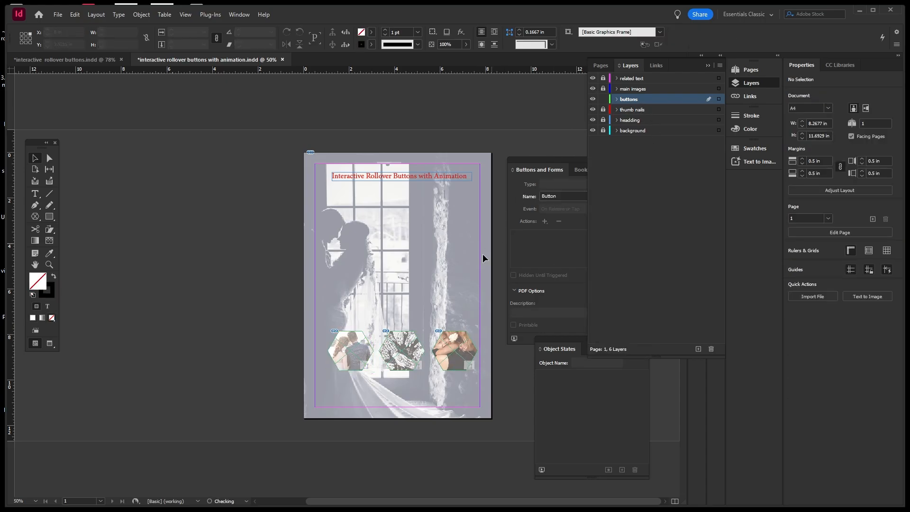
click(364, 351)
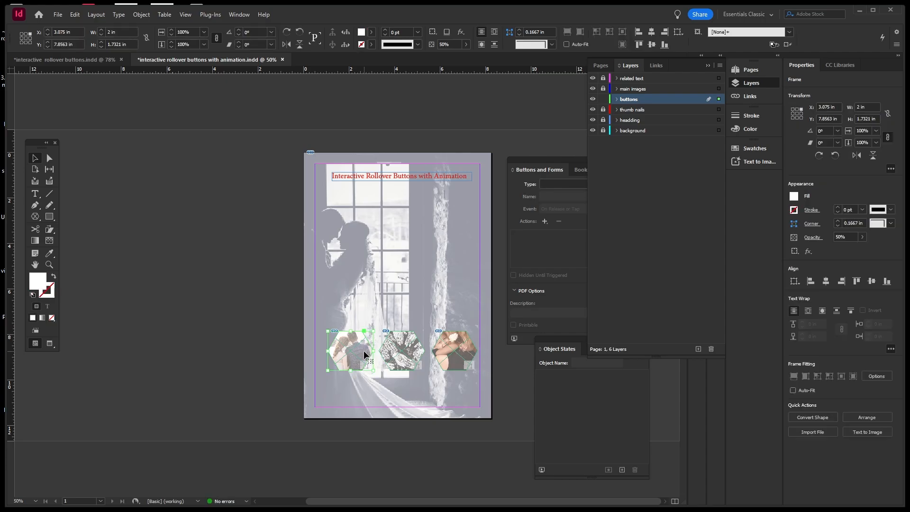
click(544, 170)
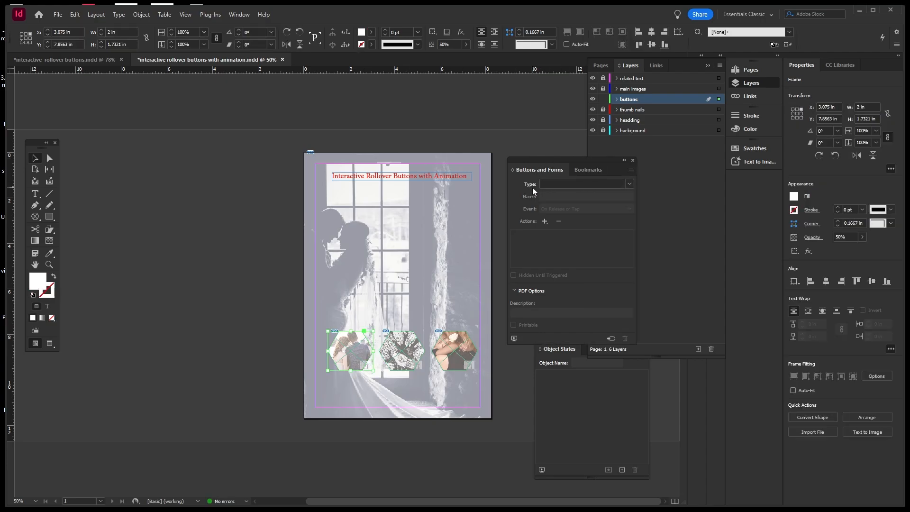
click(630, 184)
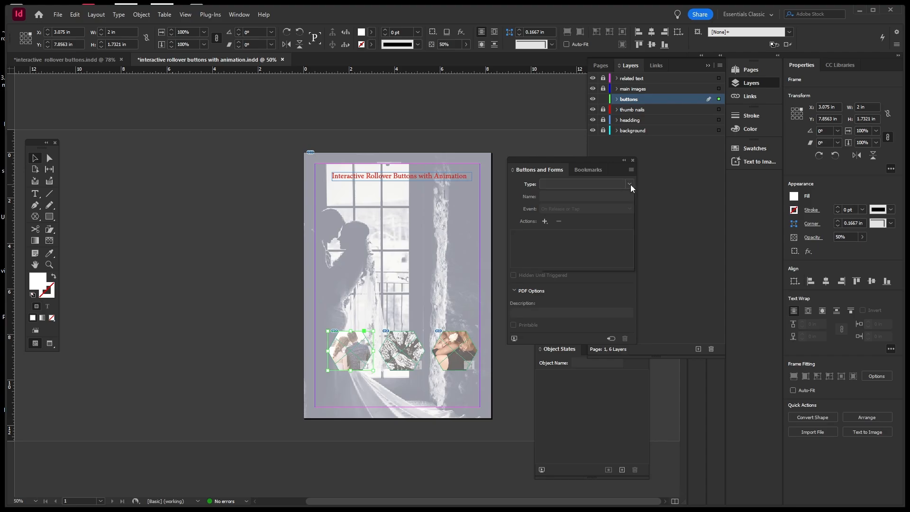
click(573, 192)
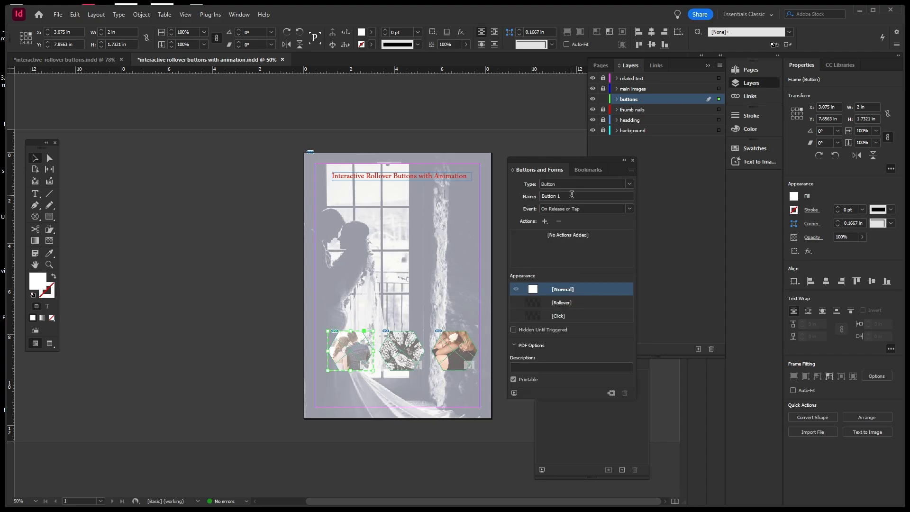
drag(562, 199, 519, 197)
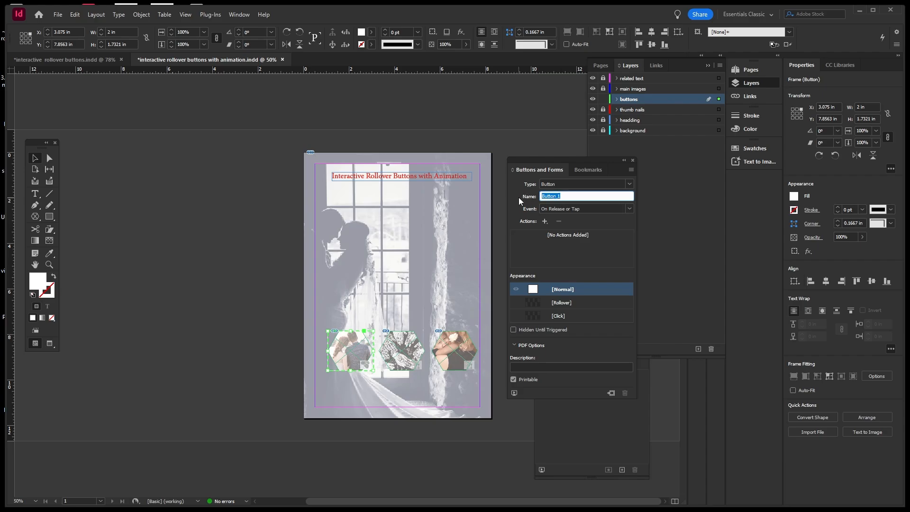
text(couple)
click(630, 208)
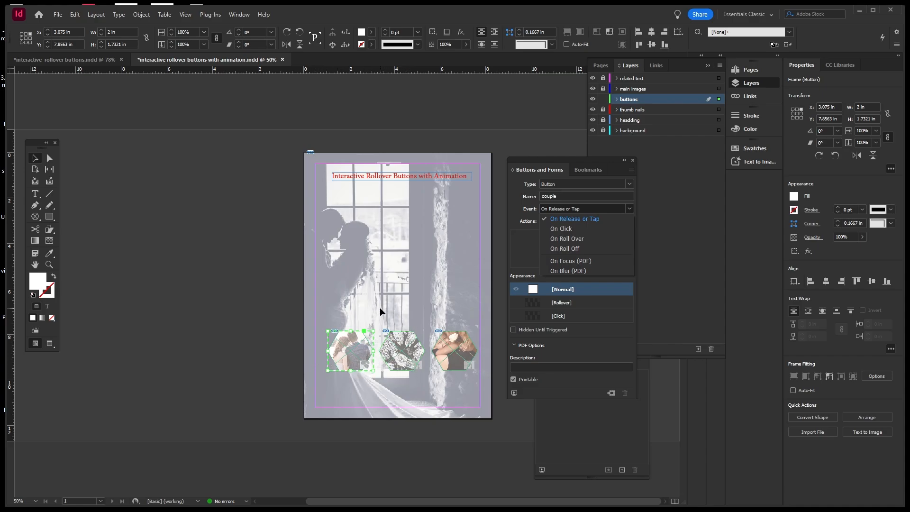
click(568, 238)
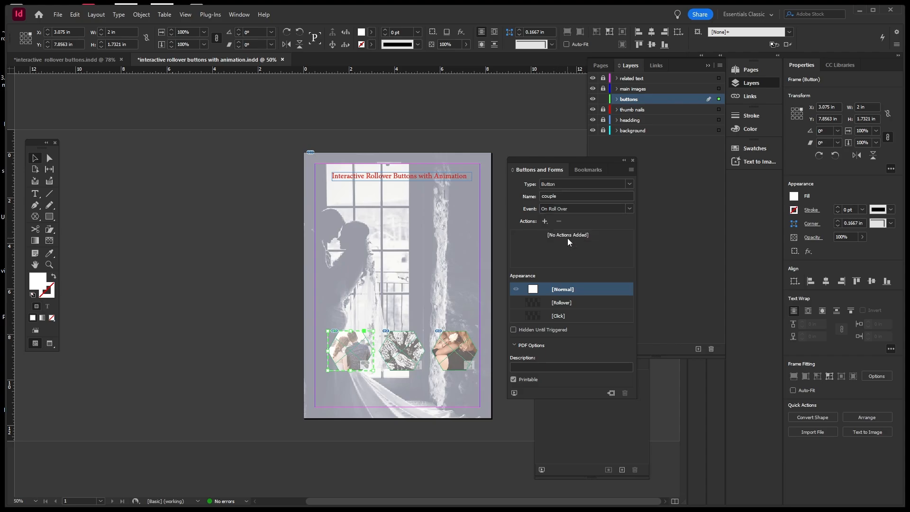
Add a Go To State action for couple State 1, select [Rollover], and preview the spread.
click(546, 222)
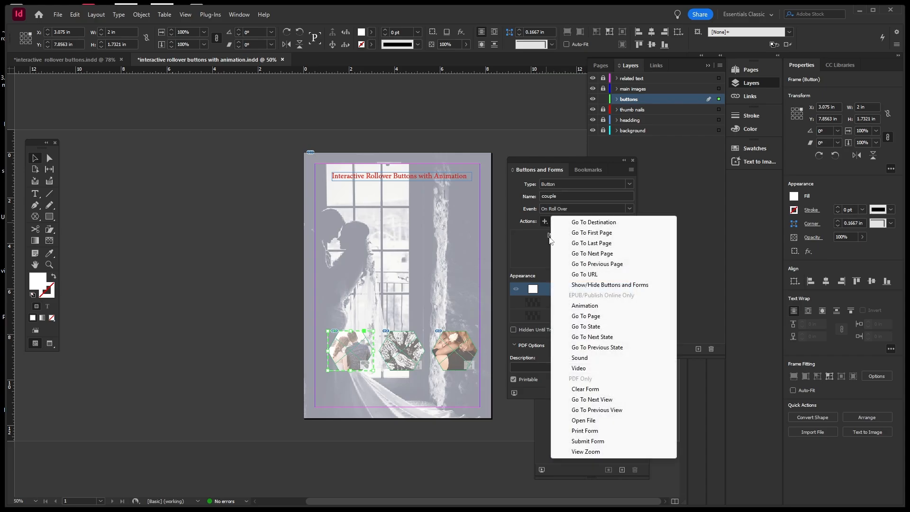
click(578, 327)
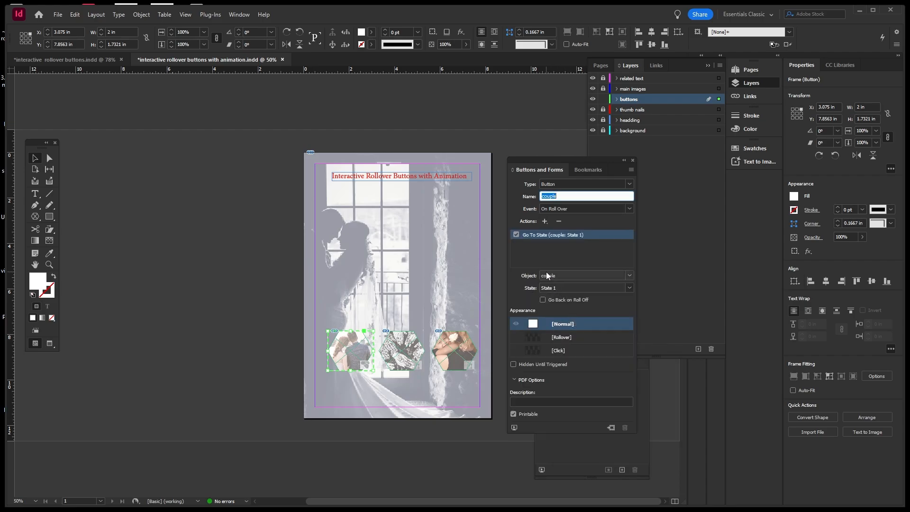
click(628, 276)
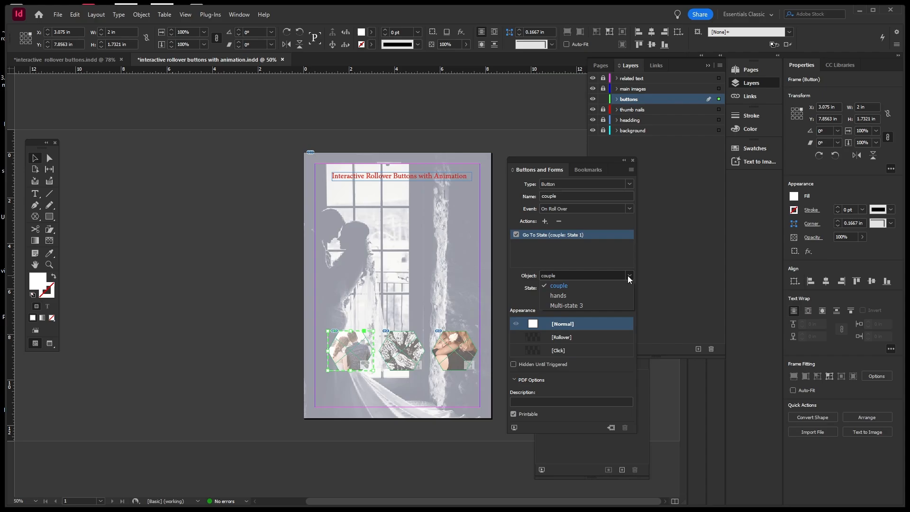
click(627, 275)
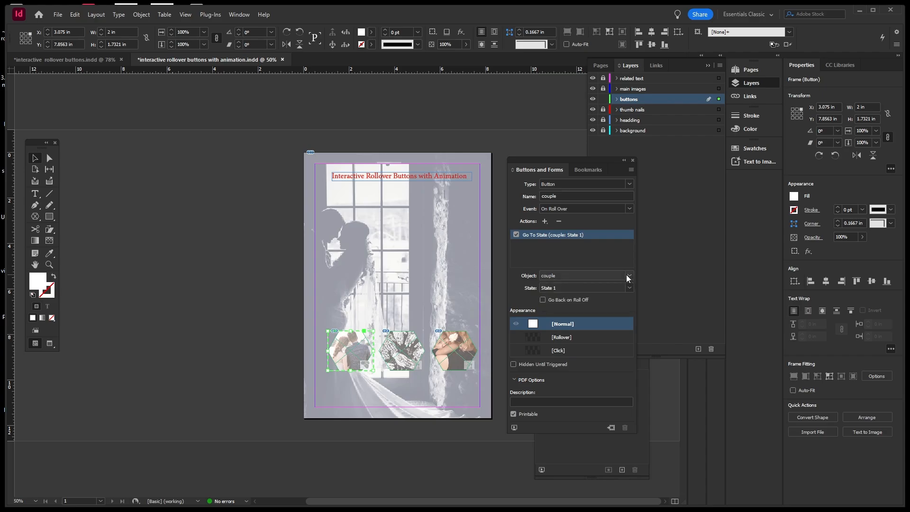
click(628, 287)
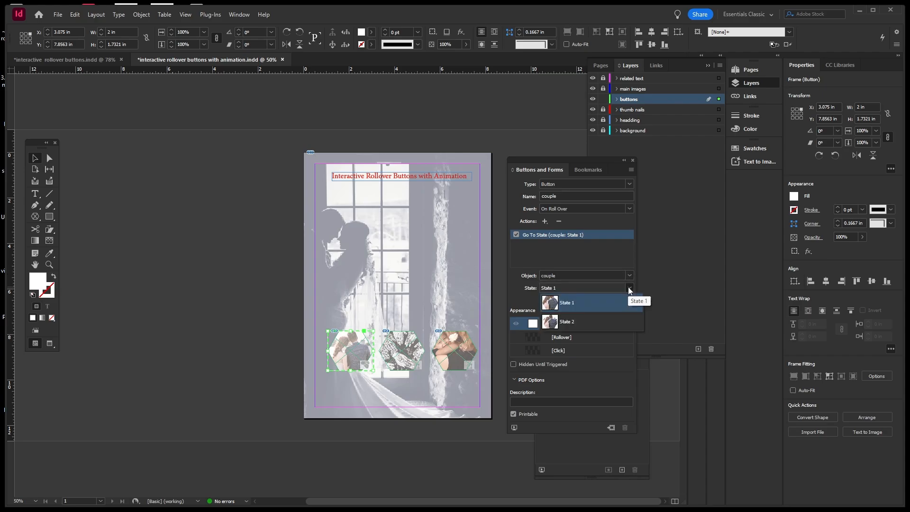
click(588, 303)
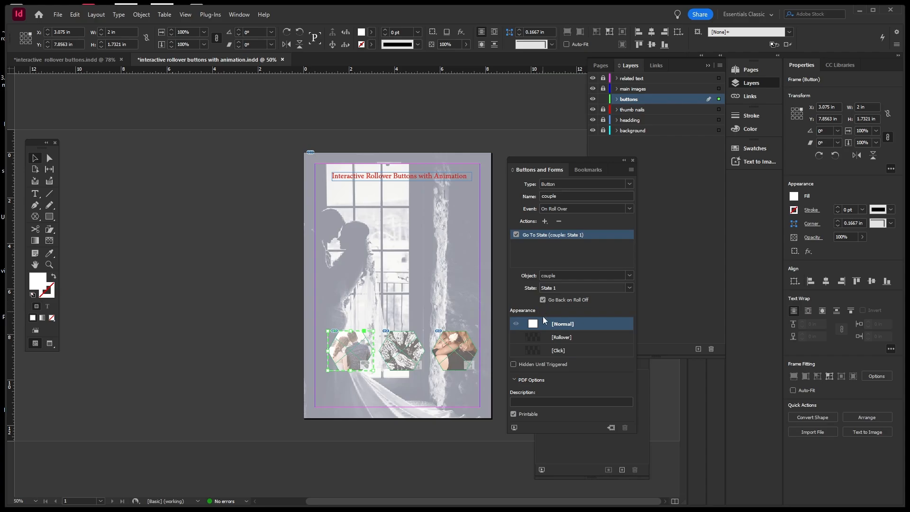
click(556, 339)
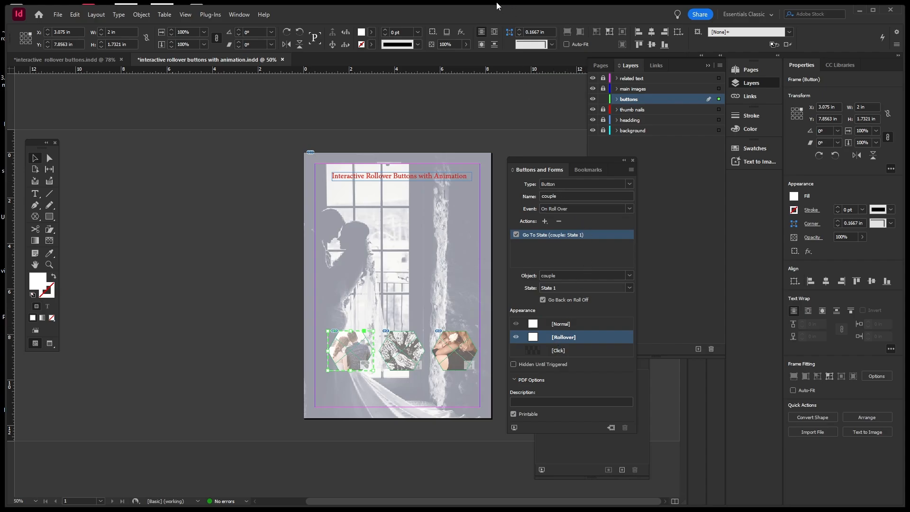
click(514, 428)
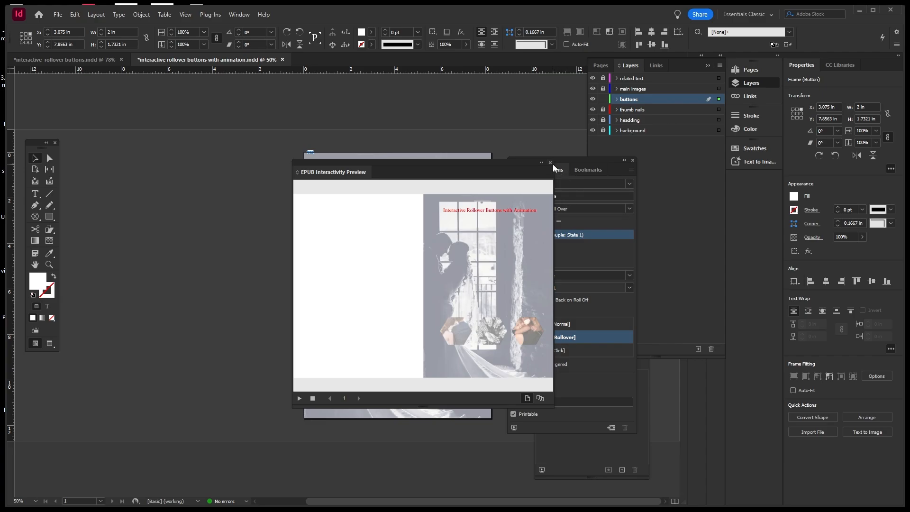
Close the preview and change the action's target state to State 2.
drag(530, 164, 425, 166)
click(444, 165)
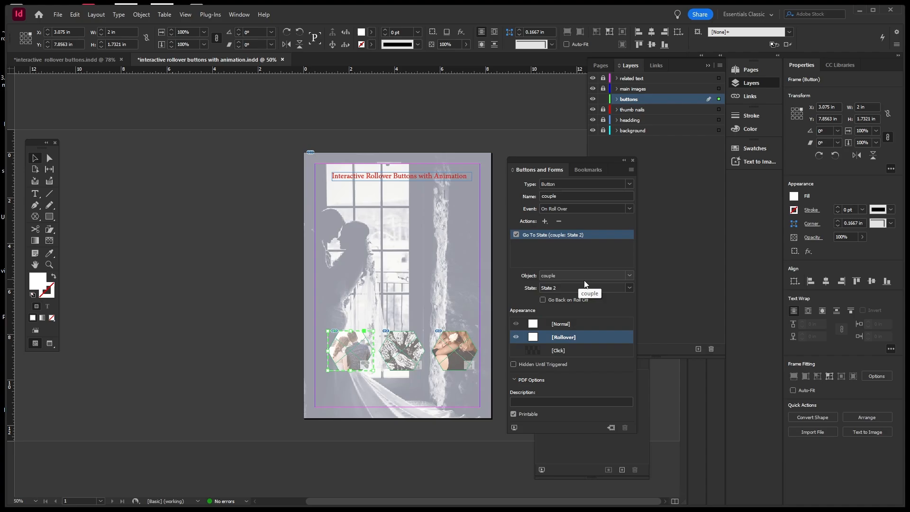
click(629, 287)
click(586, 324)
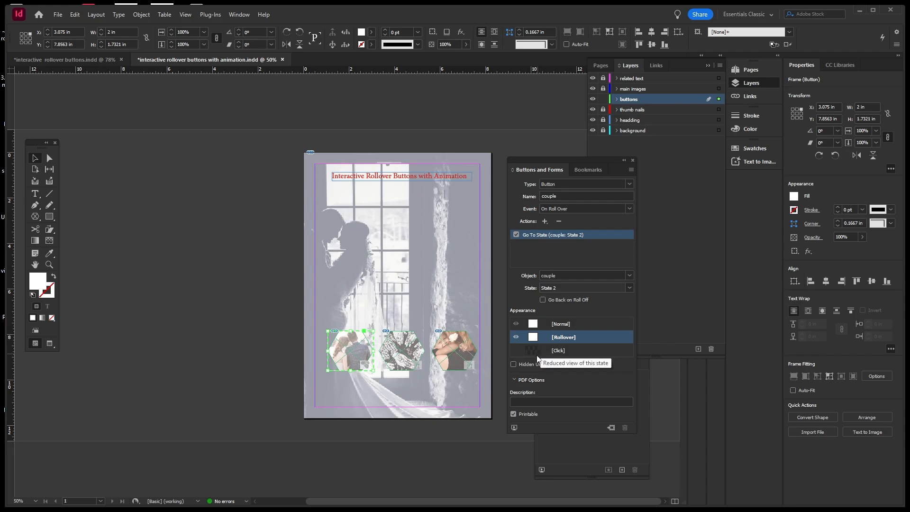
Preview the State 2 rollover swap, then close the preview and deselect the button.
click(514, 428)
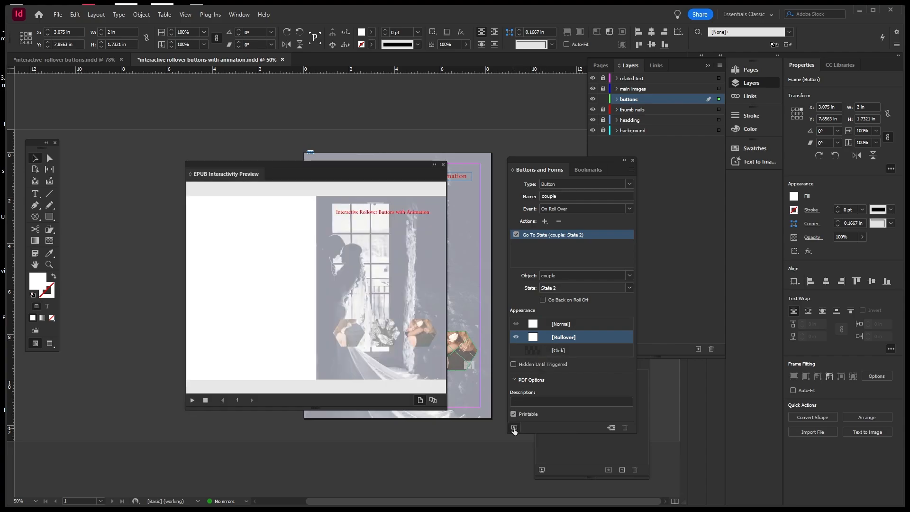
mouse_move(359, 354)
click(443, 164)
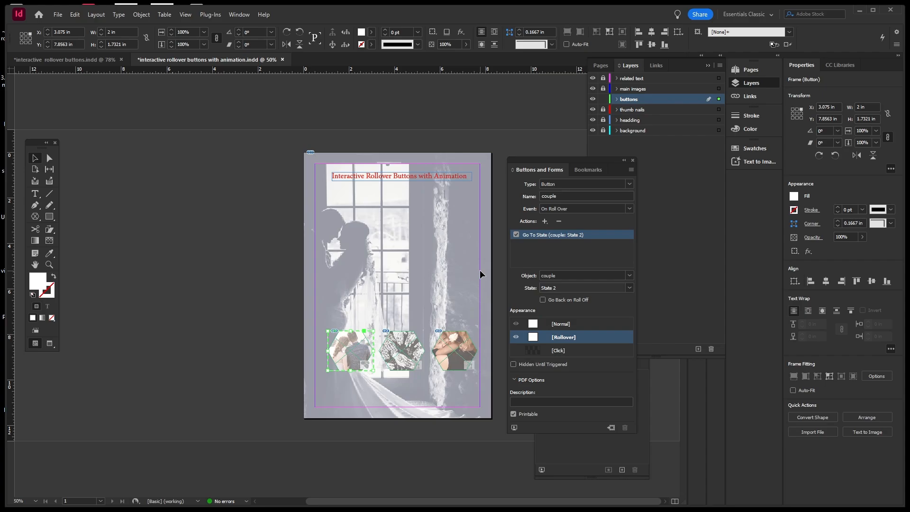
click(459, 280)
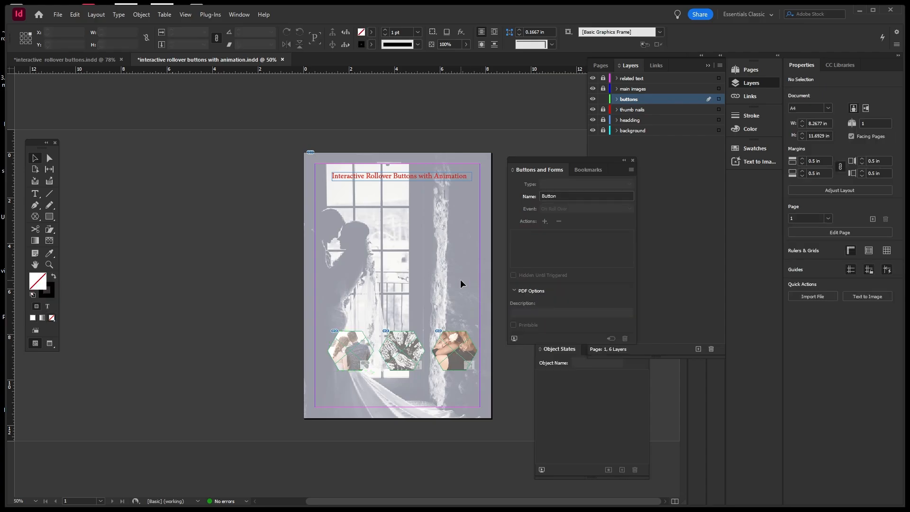
Turn the middle hexagon thumbnail into a button named hands, triggered On Roll Over.
click(405, 340)
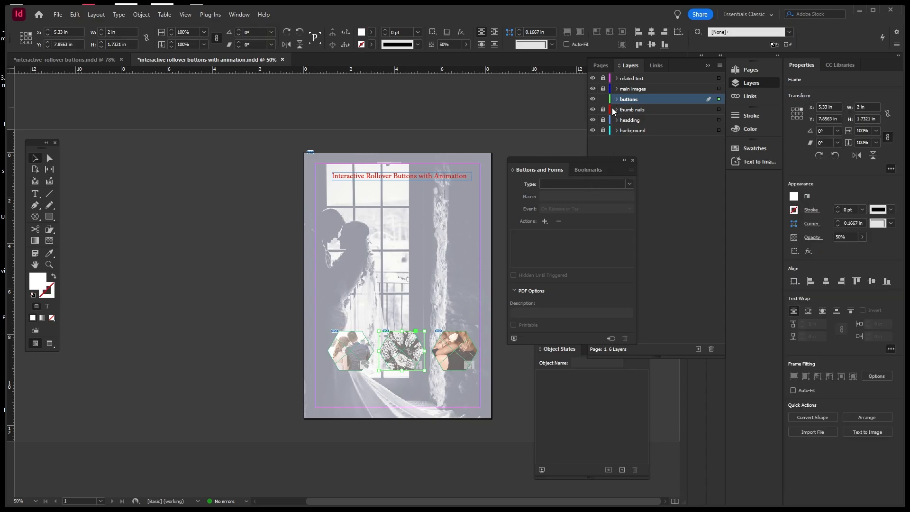
click(629, 184)
click(574, 192)
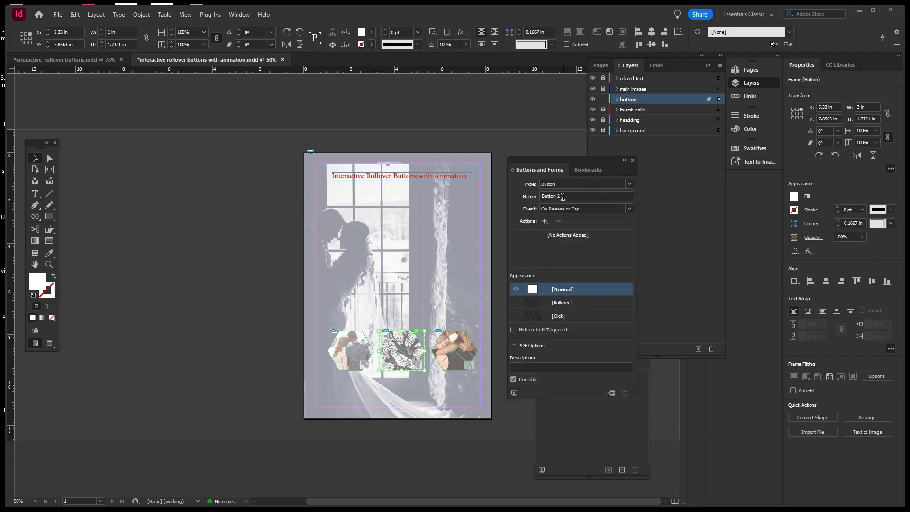
drag(564, 197, 534, 192)
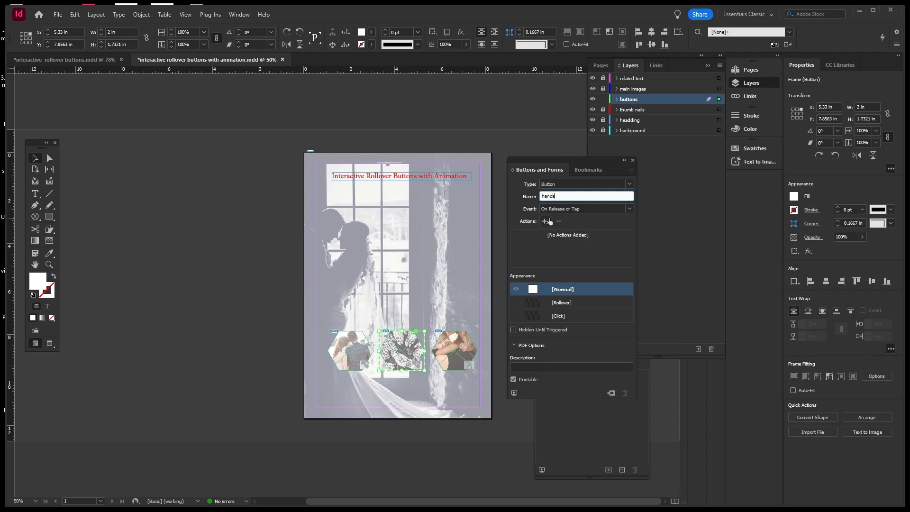
click(629, 208)
click(573, 238)
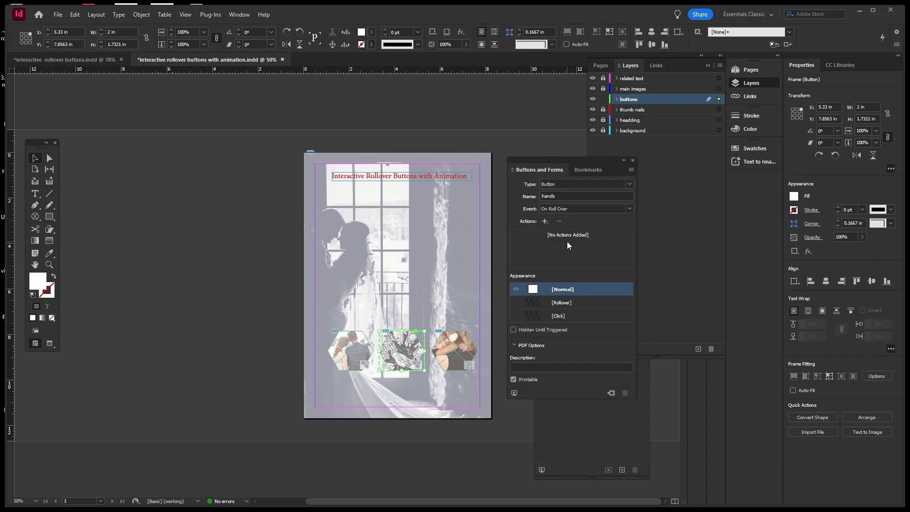
Add a Go To State action targeting State 2 of hands and enable the Rollover appearance.
click(545, 221)
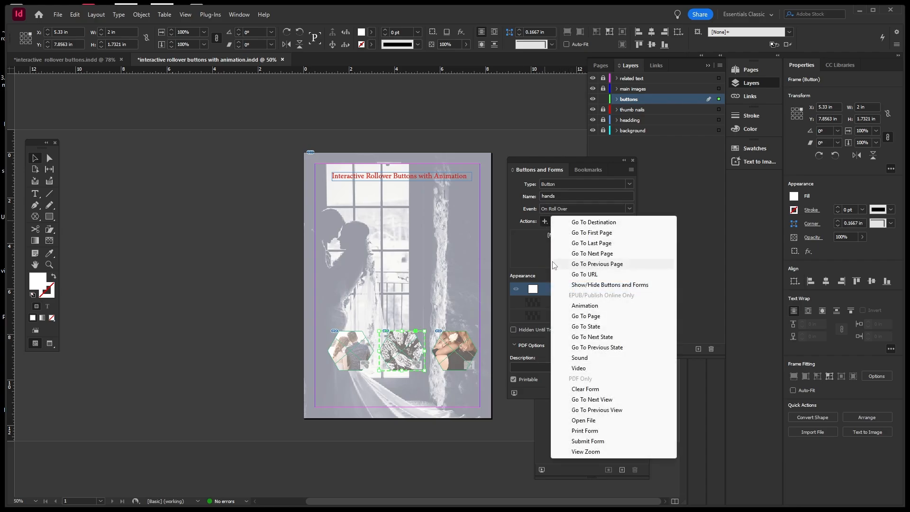
click(574, 326)
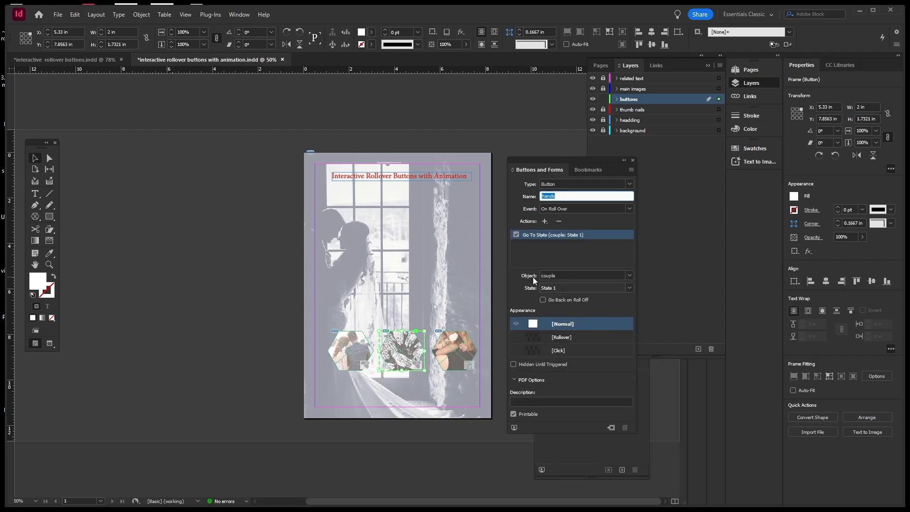
click(630, 275)
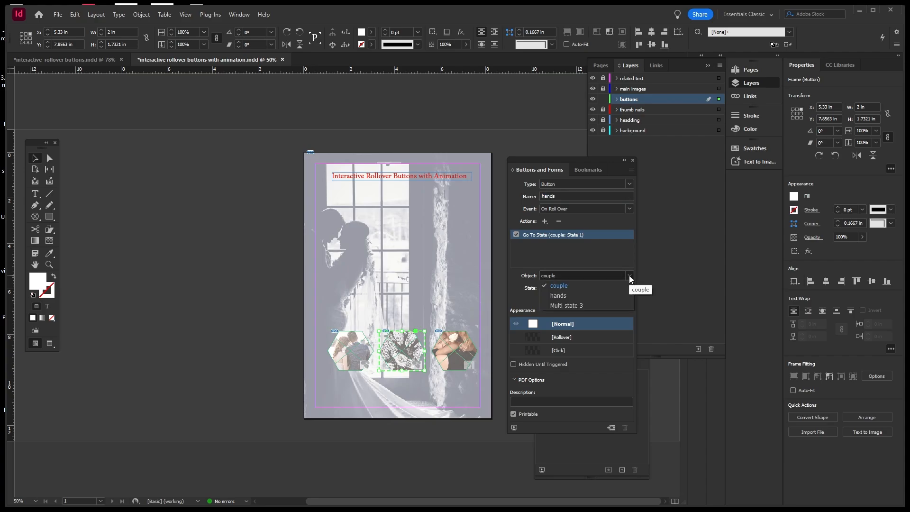
click(564, 297)
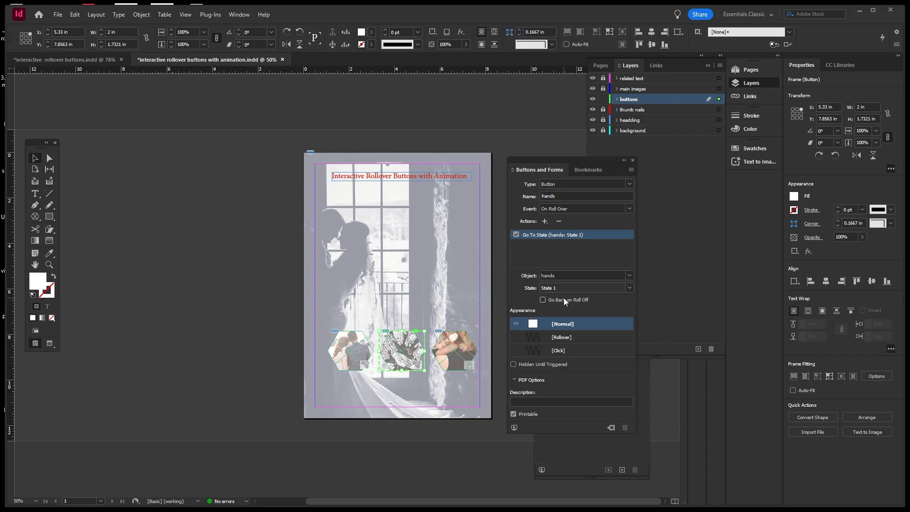
click(629, 288)
click(584, 321)
click(560, 338)
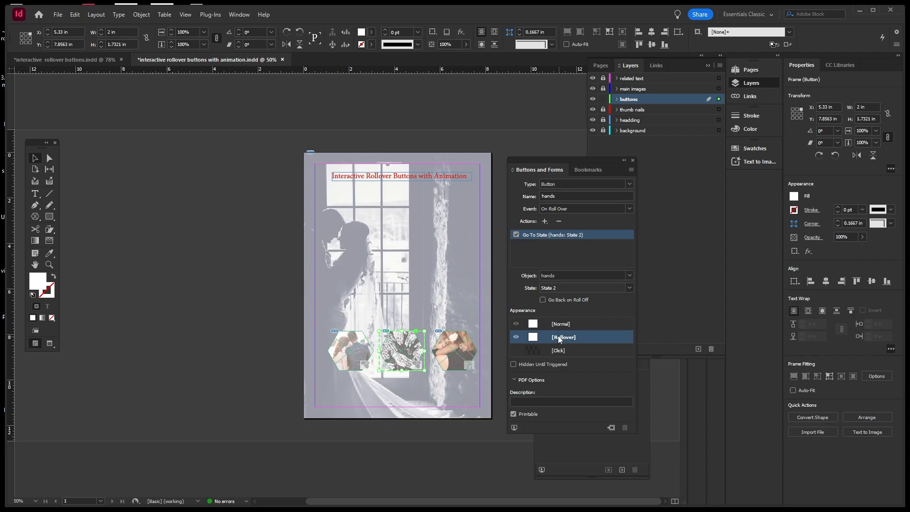
Preview the hands rollover, turn on Go Back on Roll Off, and preview it again.
click(514, 429)
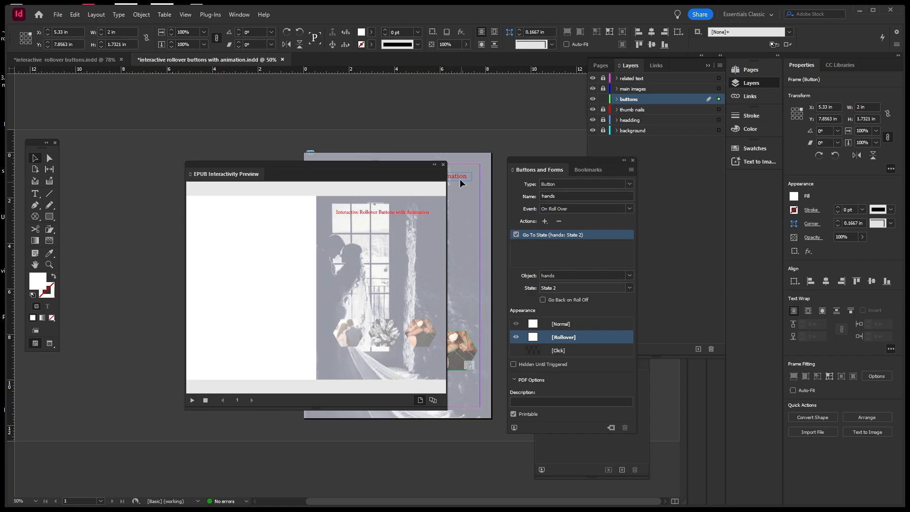
click(443, 164)
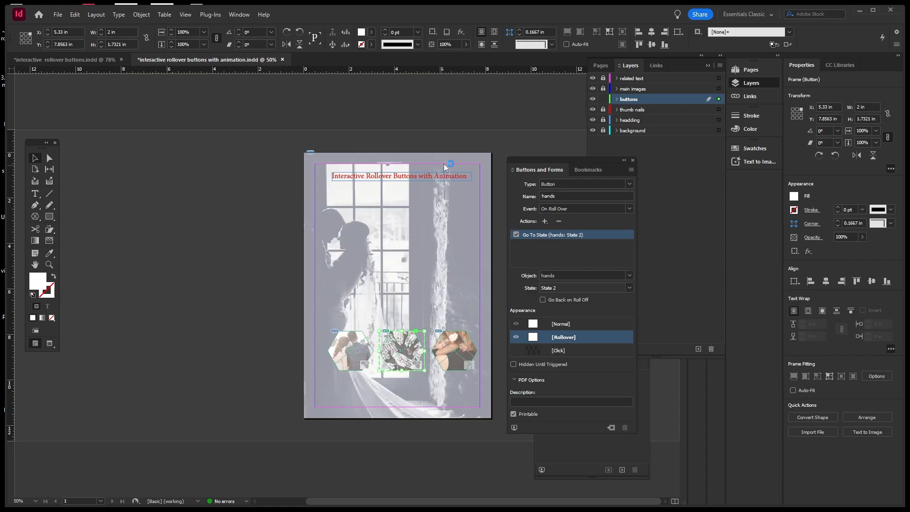
click(546, 303)
click(515, 428)
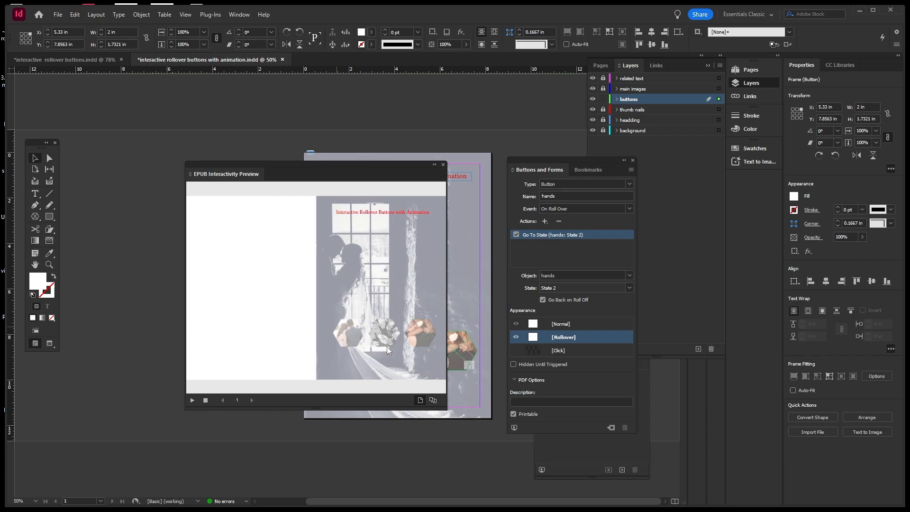
click(444, 165)
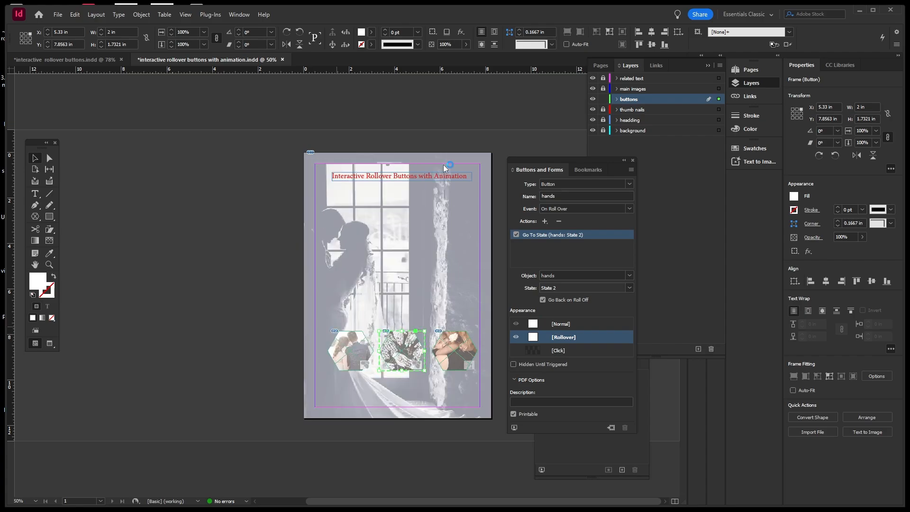
Lock and hide the buttons layer and unlock the thumb nails layer.
click(459, 272)
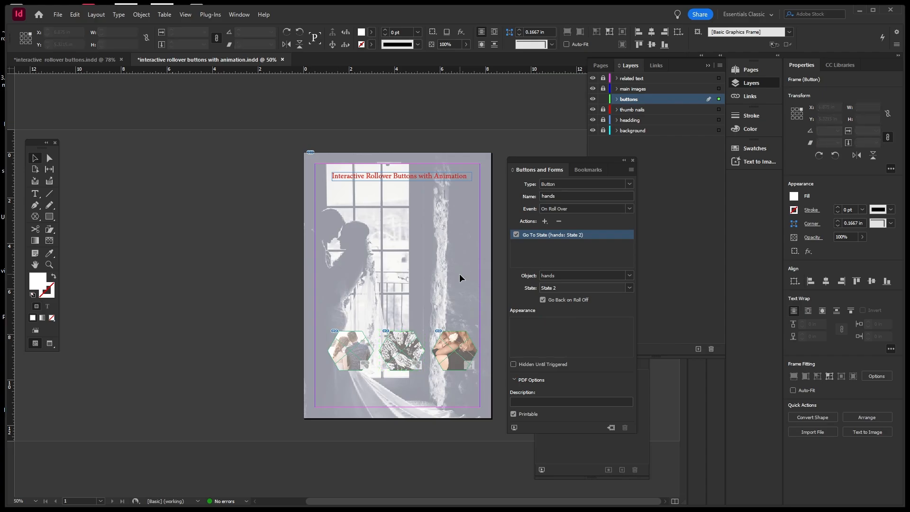
click(464, 353)
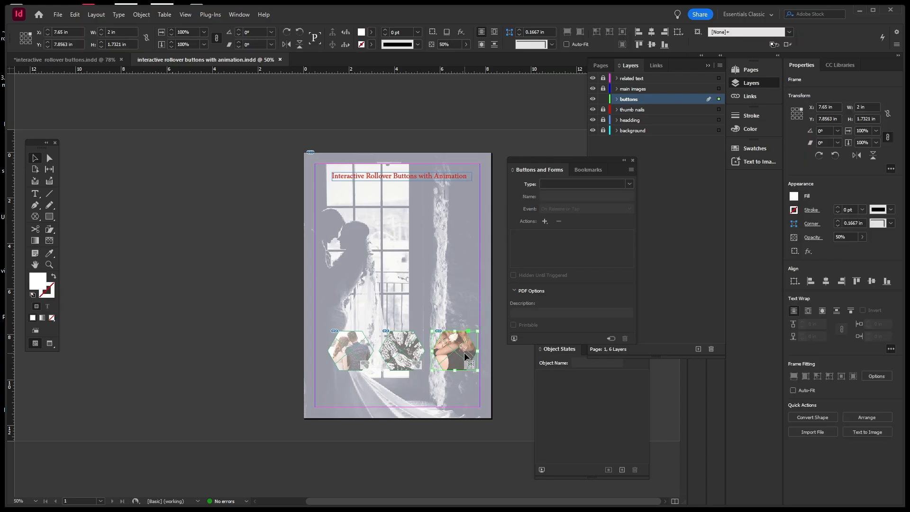
click(469, 281)
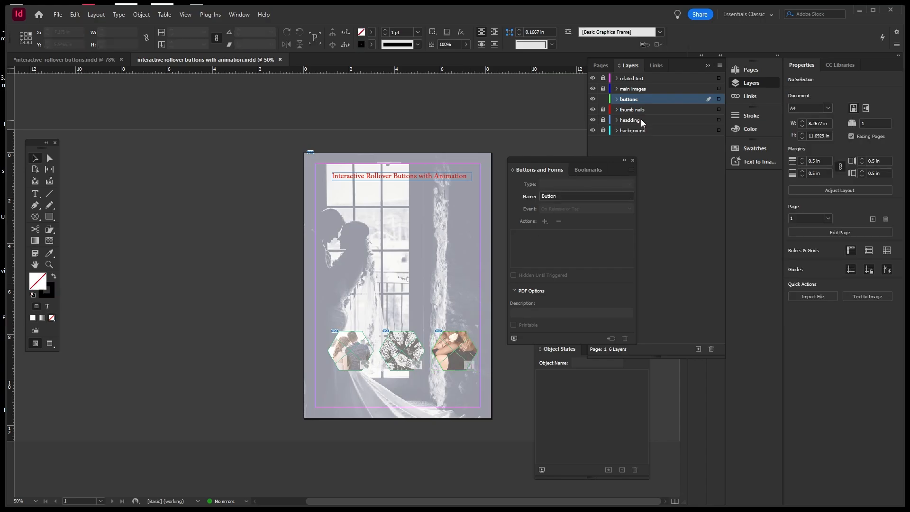
click(603, 99)
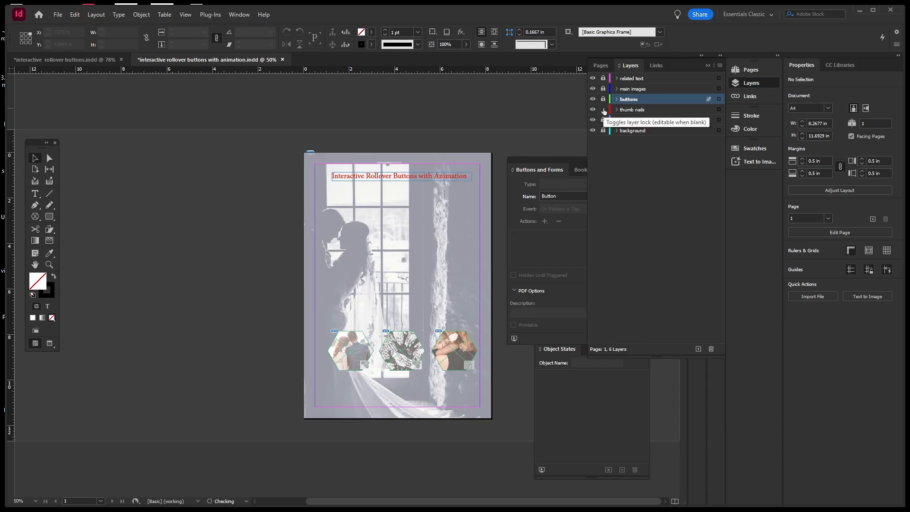
click(603, 110)
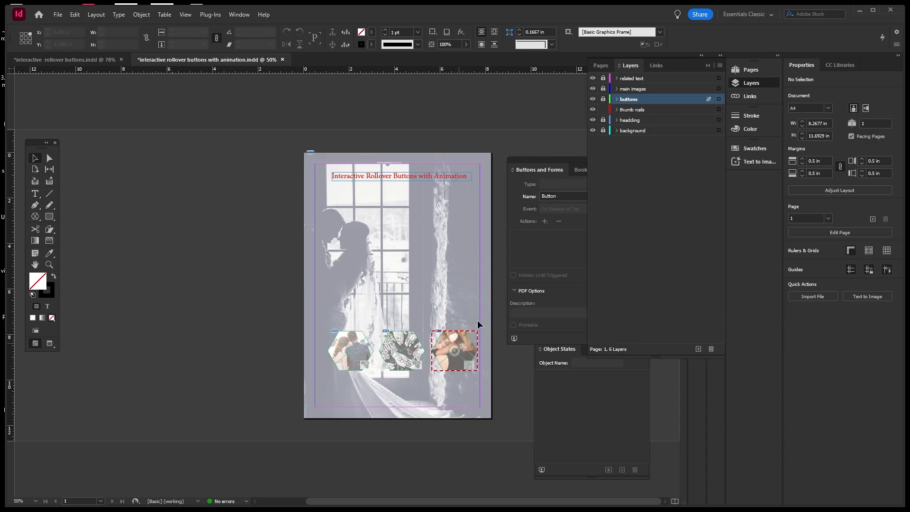
click(592, 99)
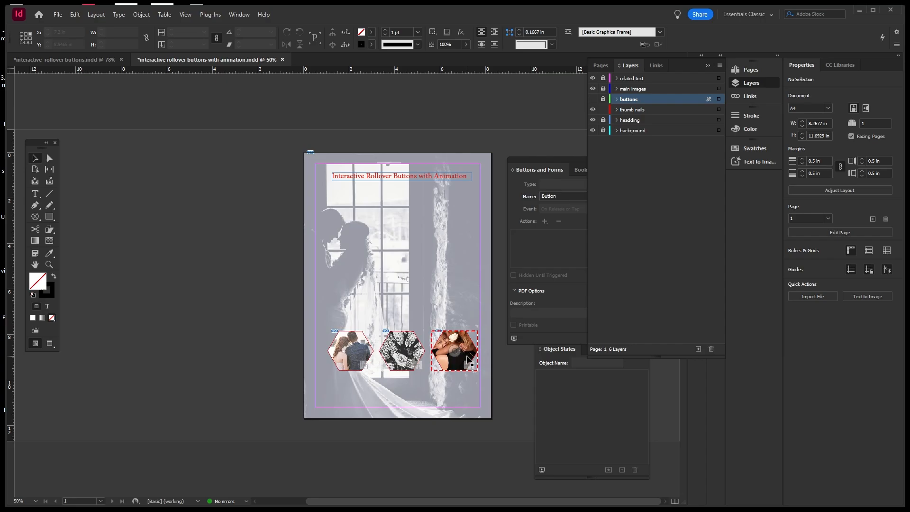
Rename the third thumbnail's multi-state object to baby in Object States.
click(468, 360)
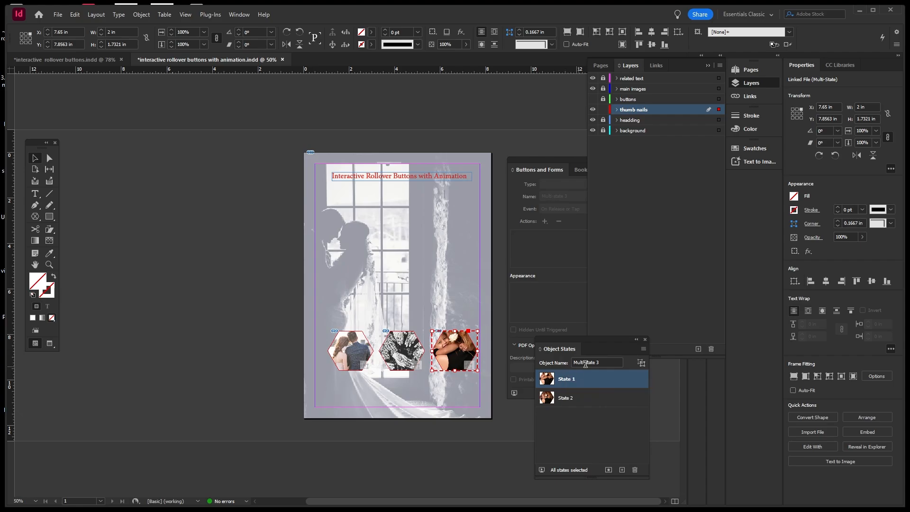
drag(600, 363, 559, 363)
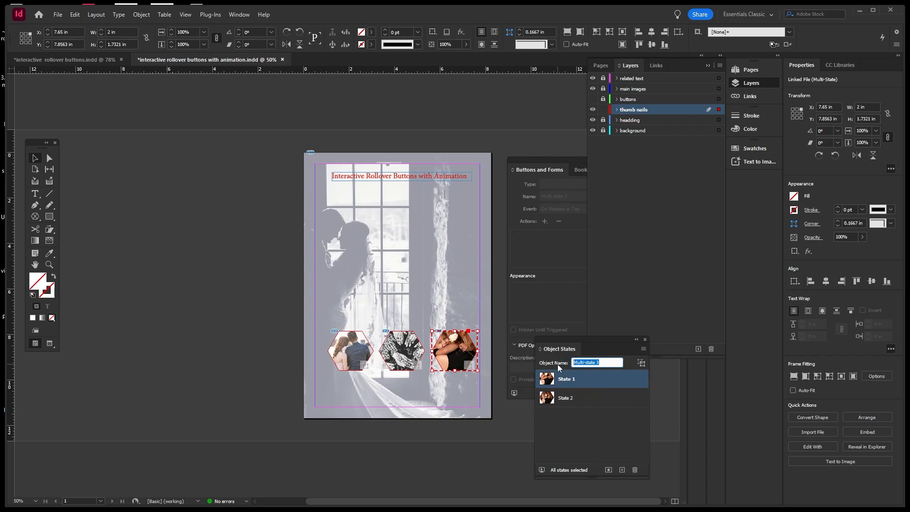
text(baby)
click(506, 420)
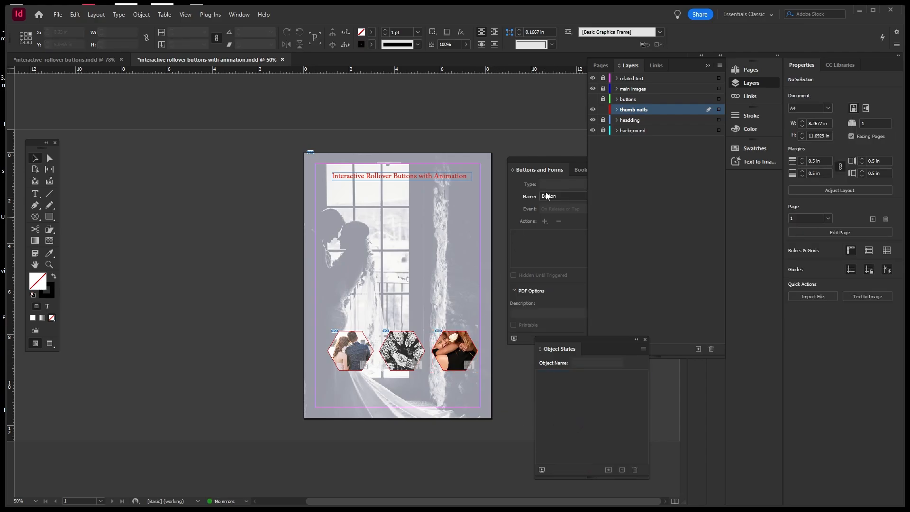
Show, unlock and activate the buttons layer, then select the right hexagon.
click(593, 99)
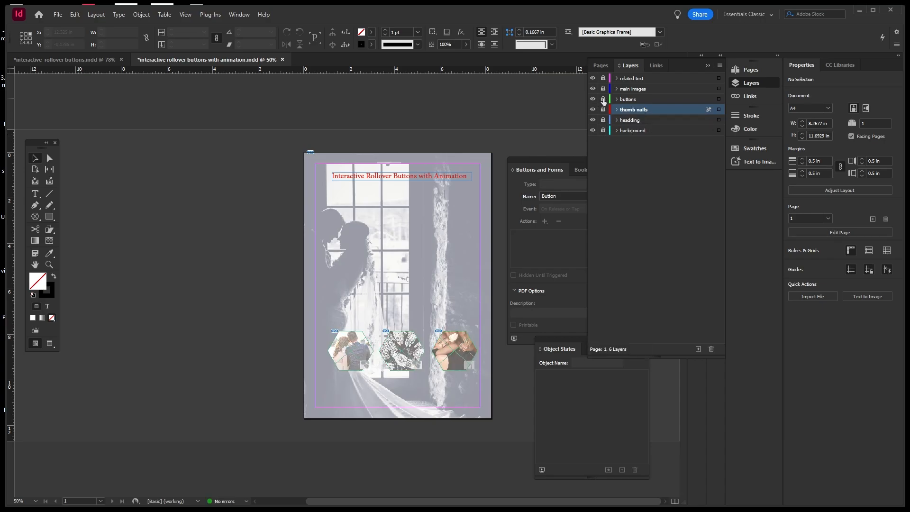
click(603, 99)
click(647, 101)
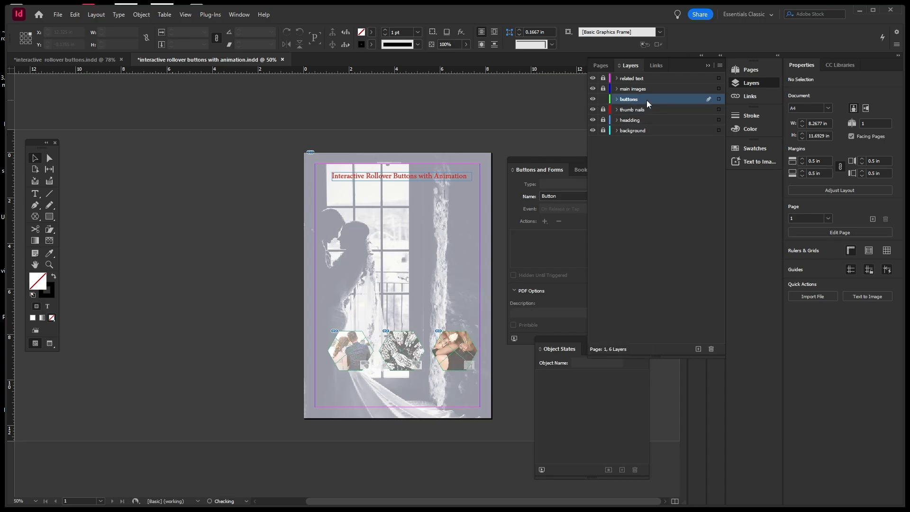
click(472, 352)
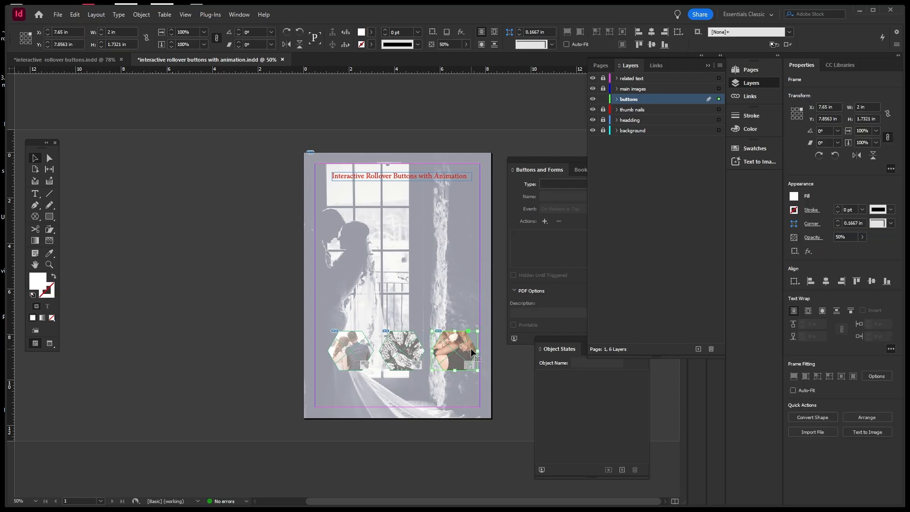
Make the right hexagon a button named baby, triggered On Roll Over.
click(573, 159)
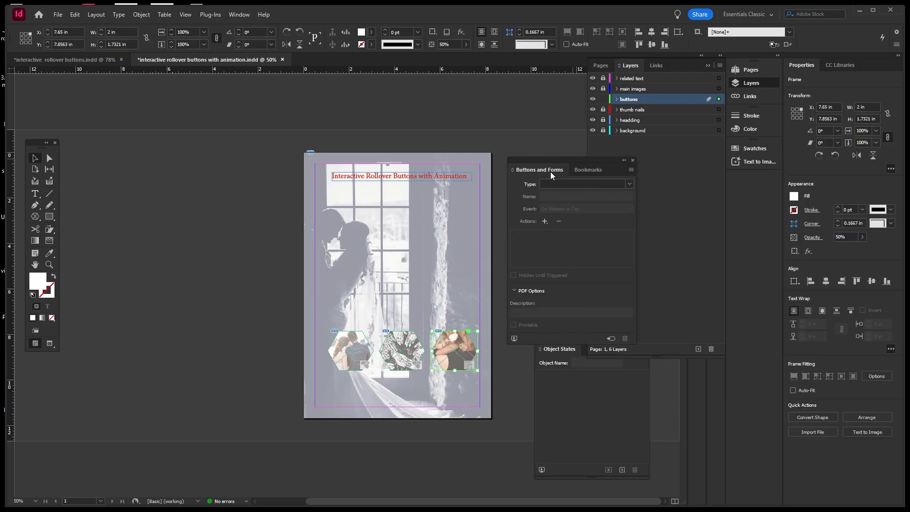
click(628, 184)
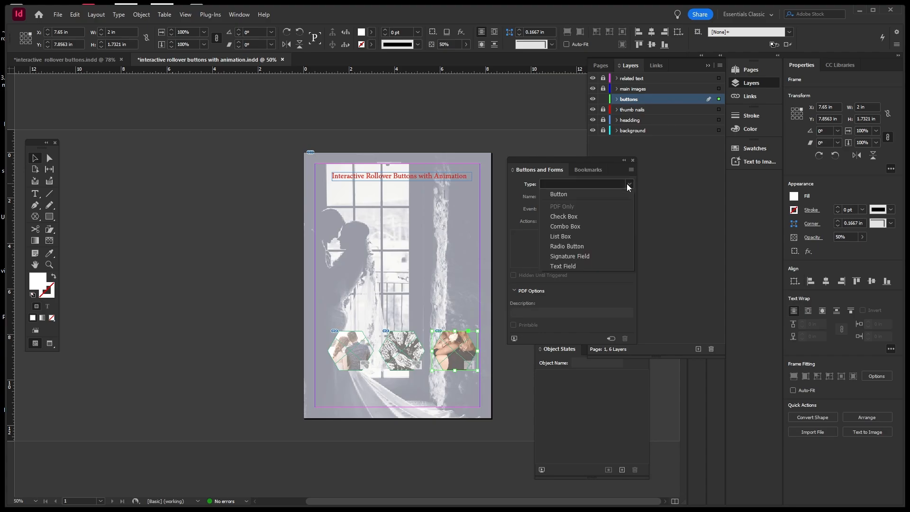
click(559, 196)
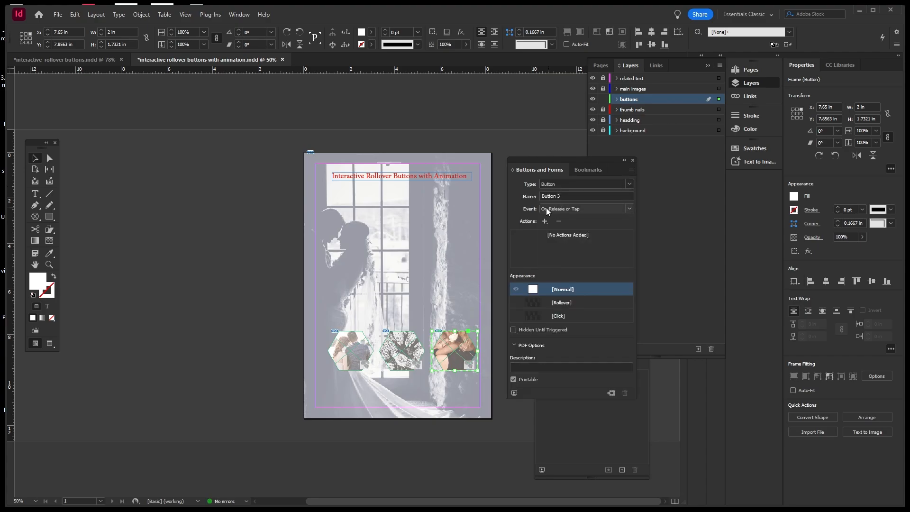
drag(566, 197, 507, 198)
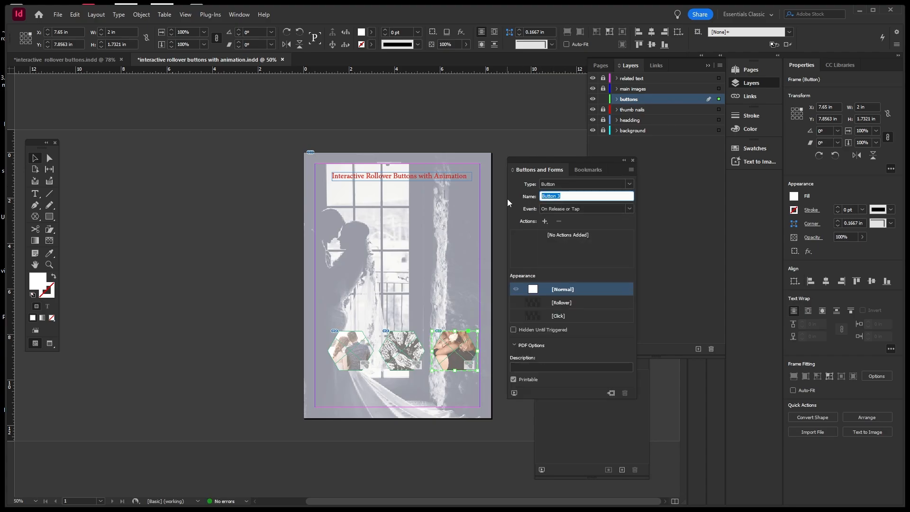
text(baby)
click(630, 209)
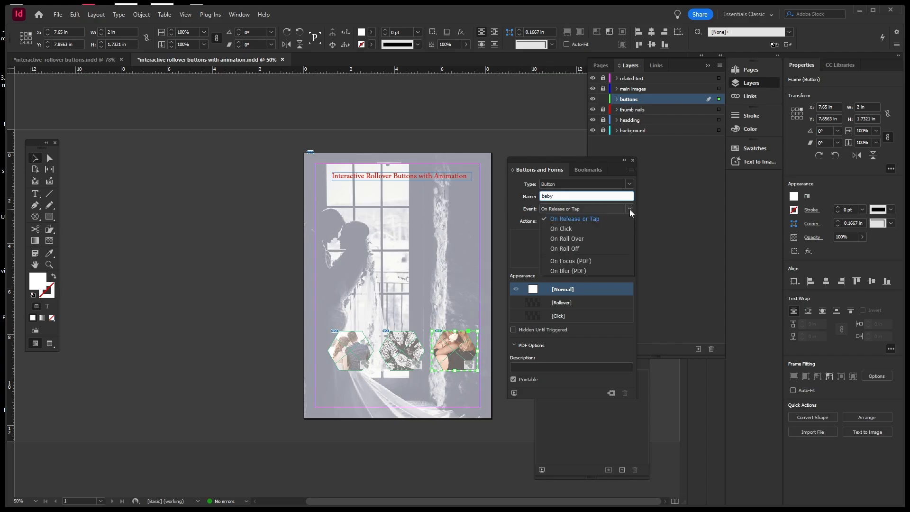
click(585, 236)
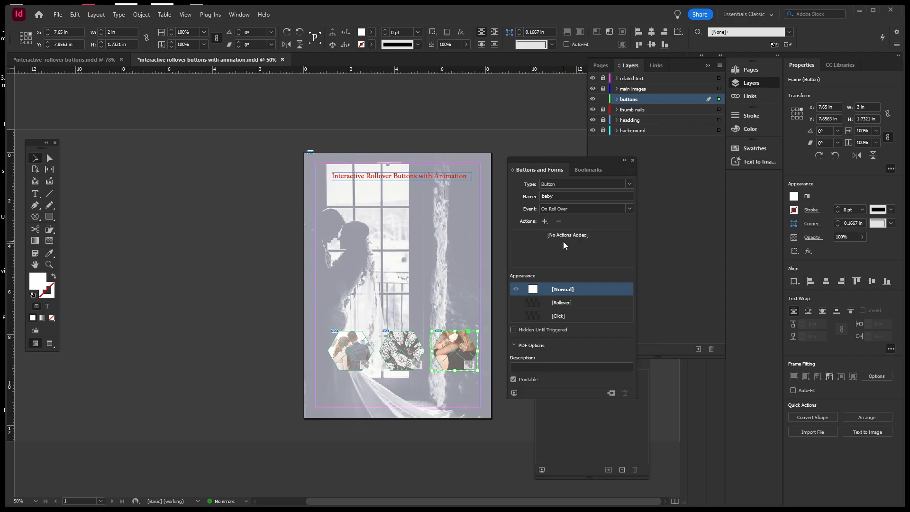
Add a Go To State action targeting State 2 of baby and enable the Rollover appearance.
click(545, 221)
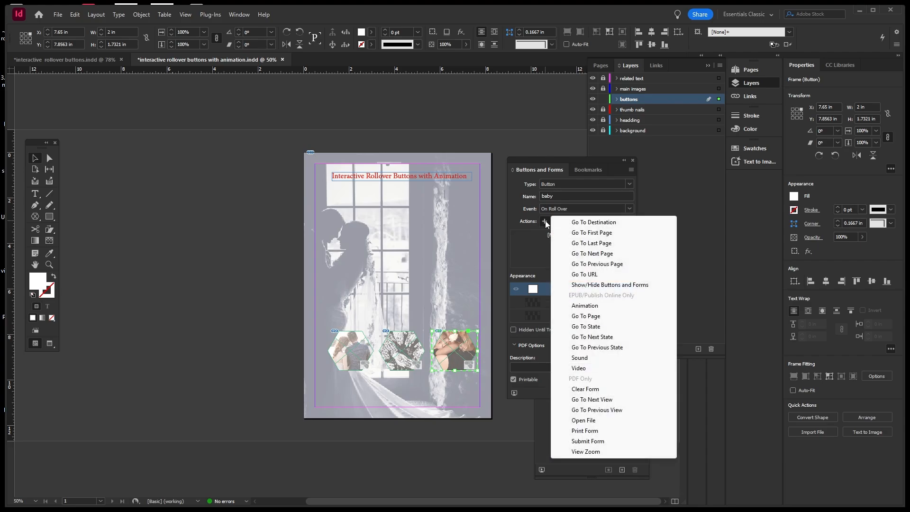
click(594, 326)
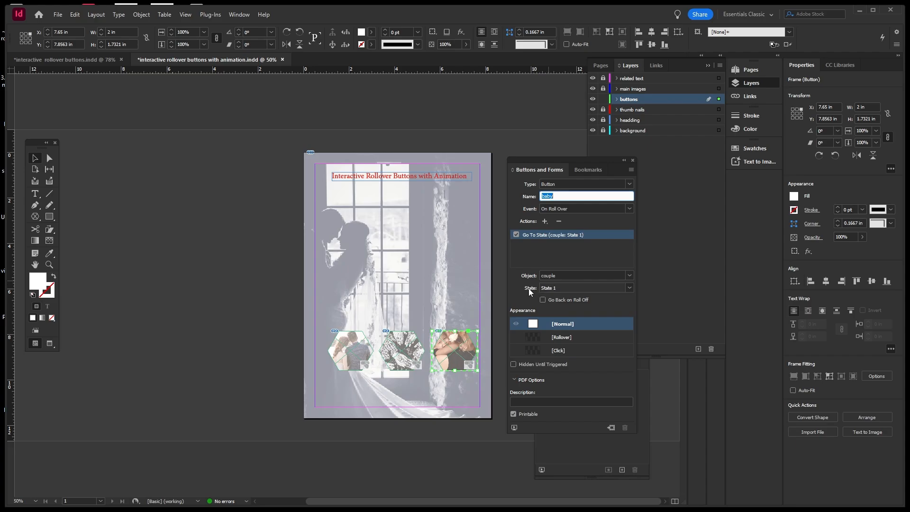
click(629, 276)
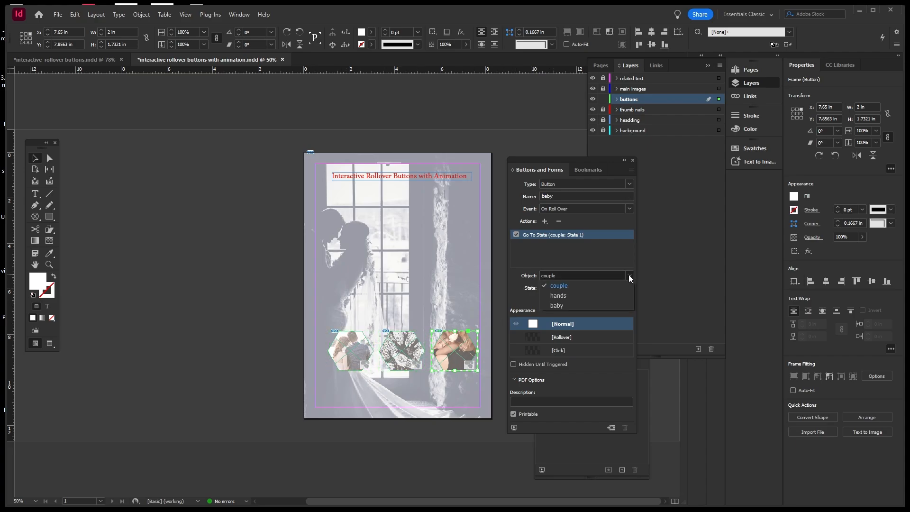
click(559, 303)
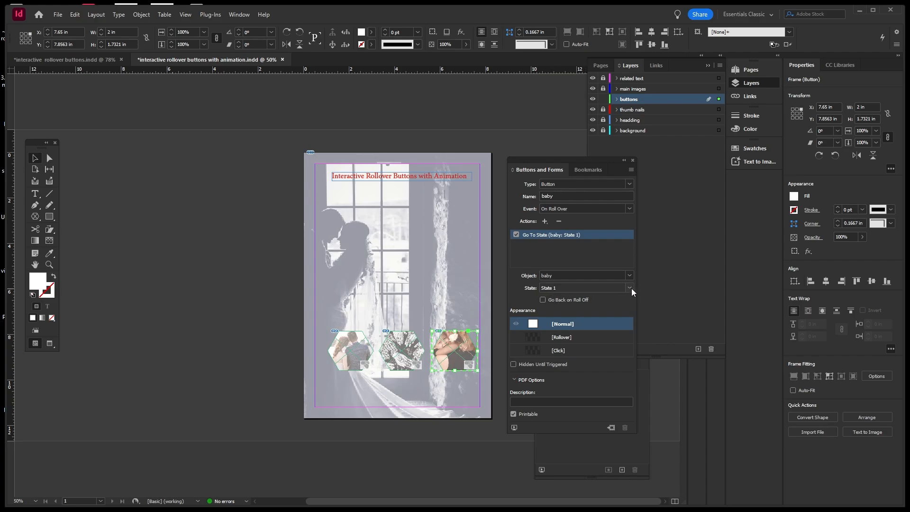
click(632, 288)
click(568, 319)
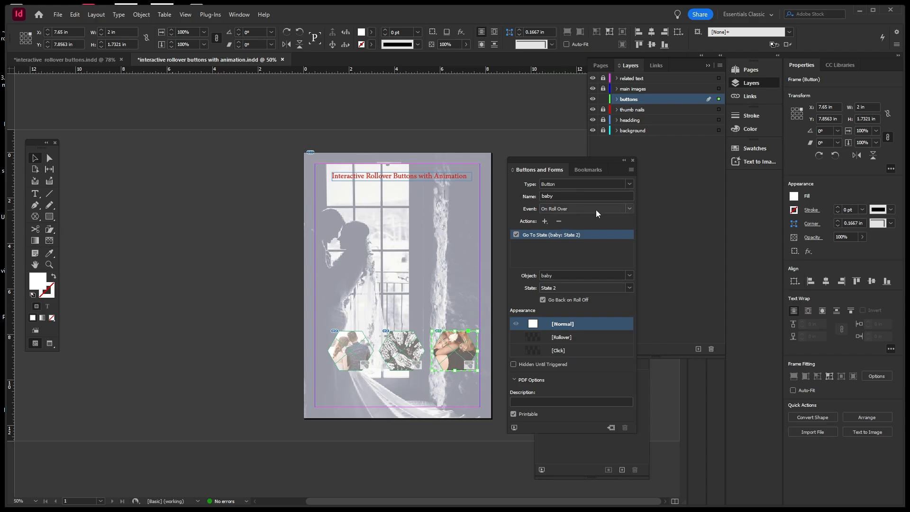
click(570, 336)
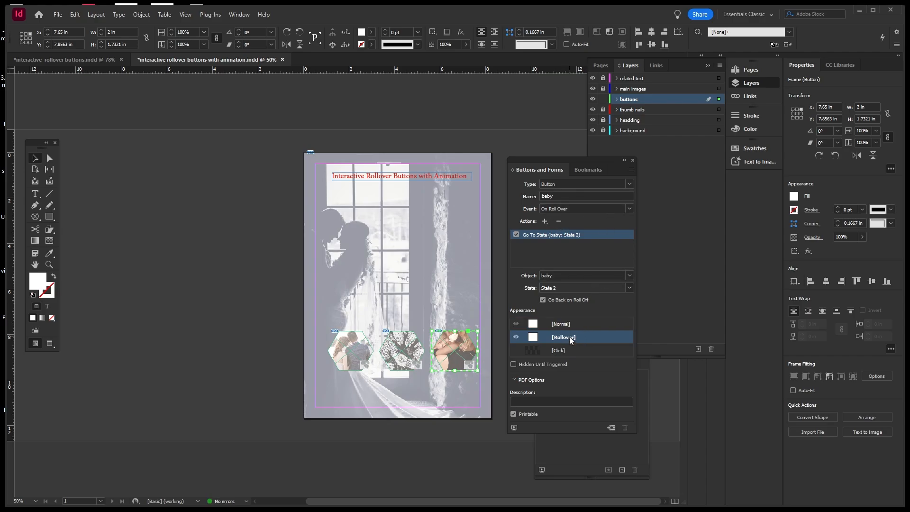
Preview the page's interactivity, then save the document with Ctrl+S.
click(515, 428)
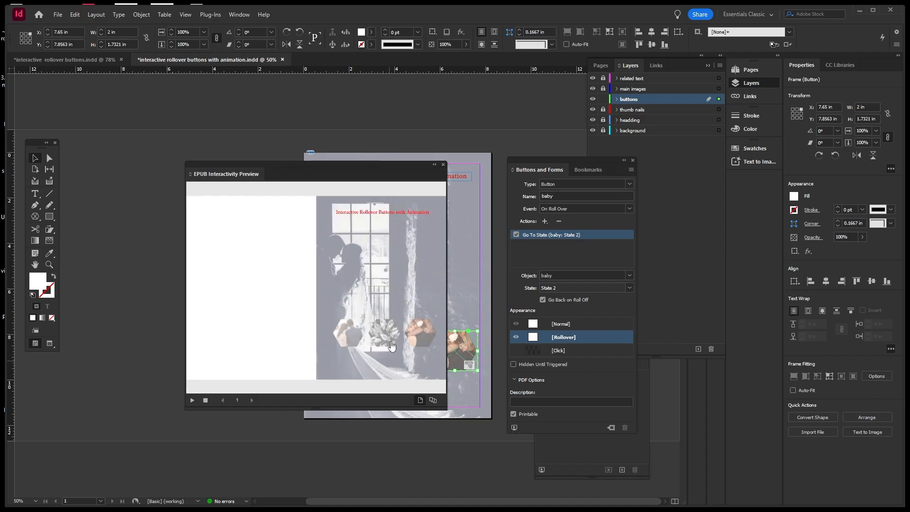
click(444, 164)
click(447, 218)
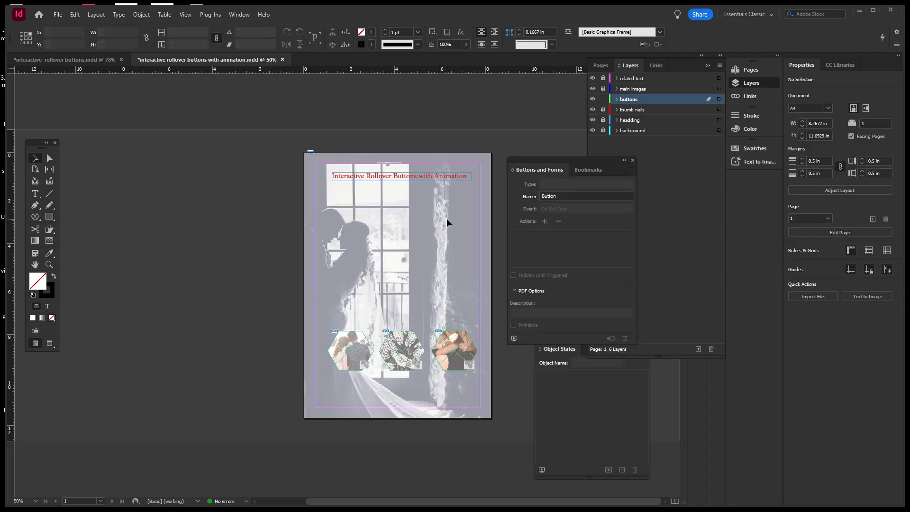
key(ctrl+s)
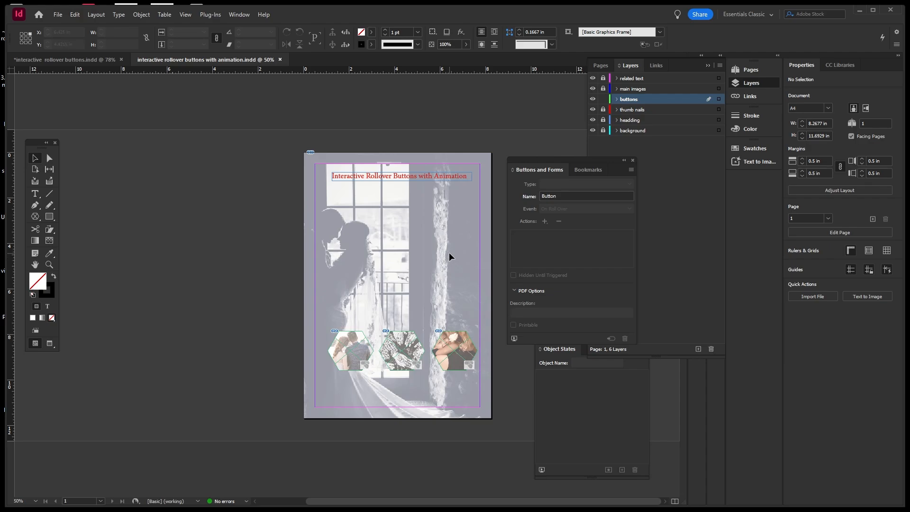
Lock buttons, make main images the active layer, and draw a large hexagon frame below the heading.
click(669, 190)
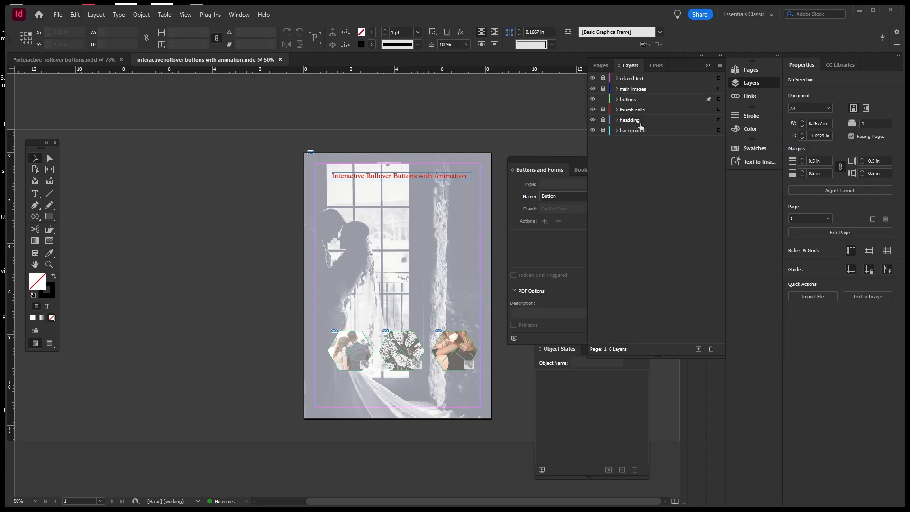
click(604, 100)
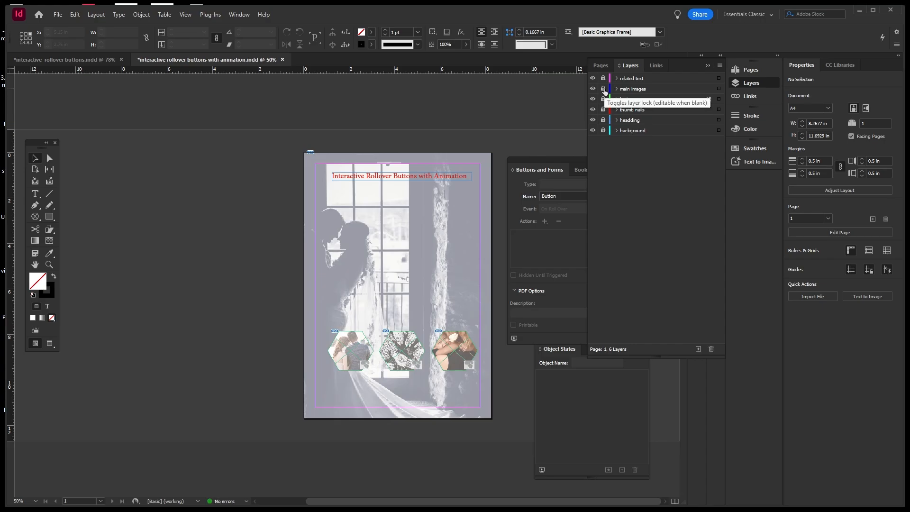
click(604, 90)
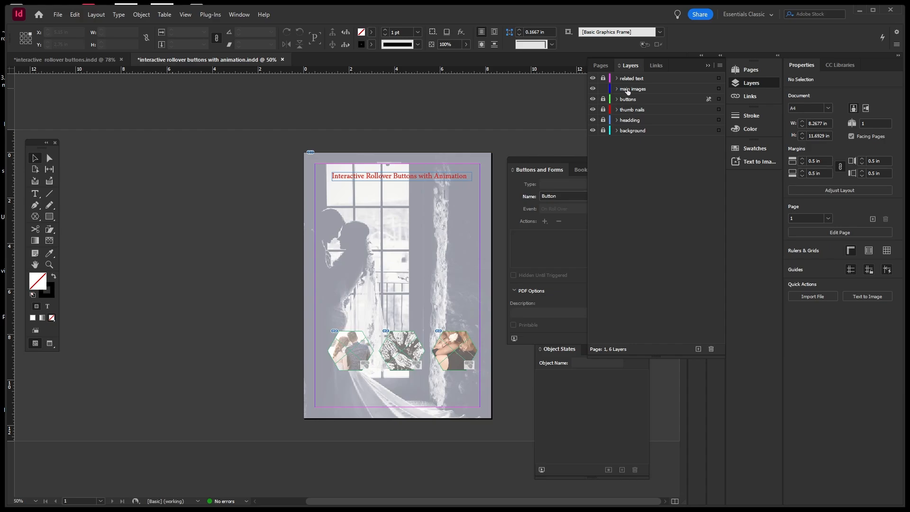
click(626, 90)
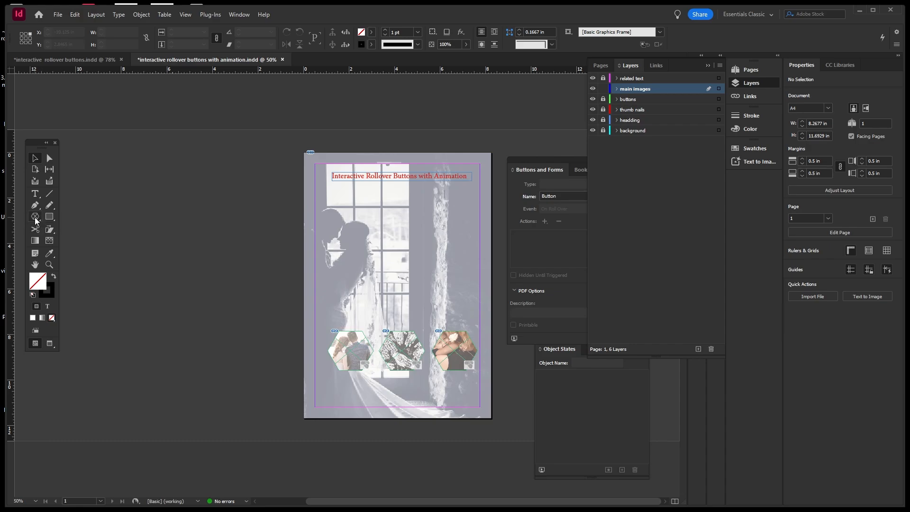
drag(41, 222, 86, 250)
drag(404, 244, 480, 295)
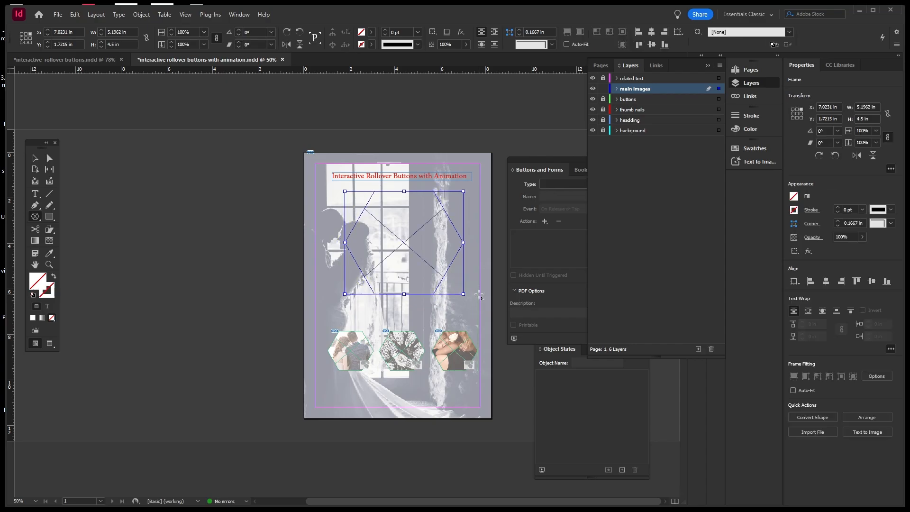
Select the large hexagon frame and copy it via the Edit menu.
click(34, 160)
click(411, 251)
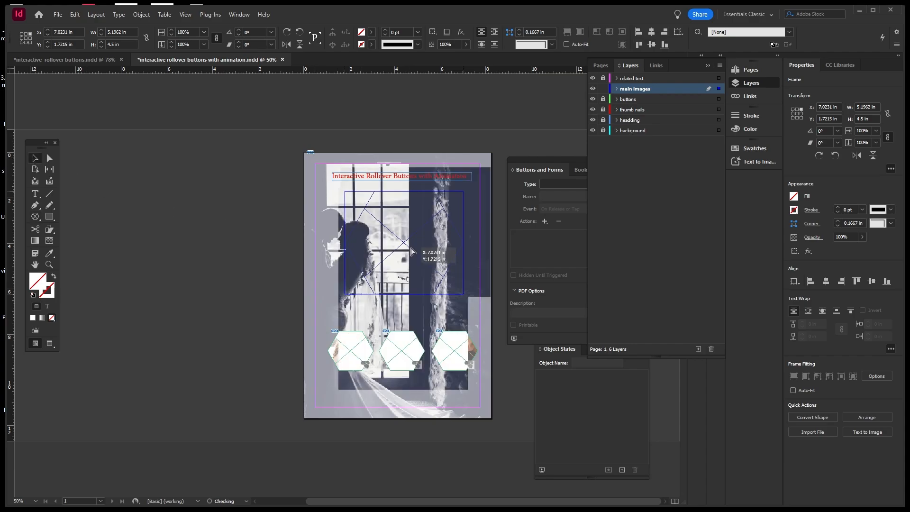
click(261, 223)
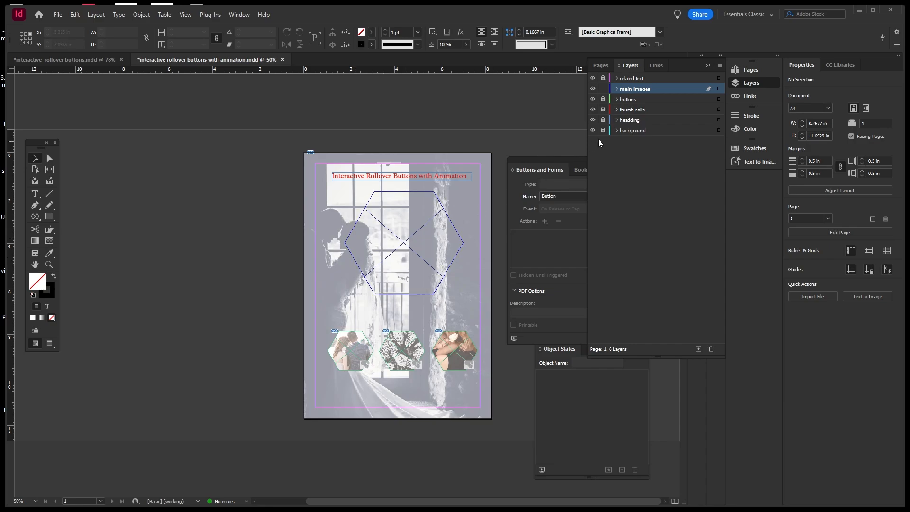
click(616, 89)
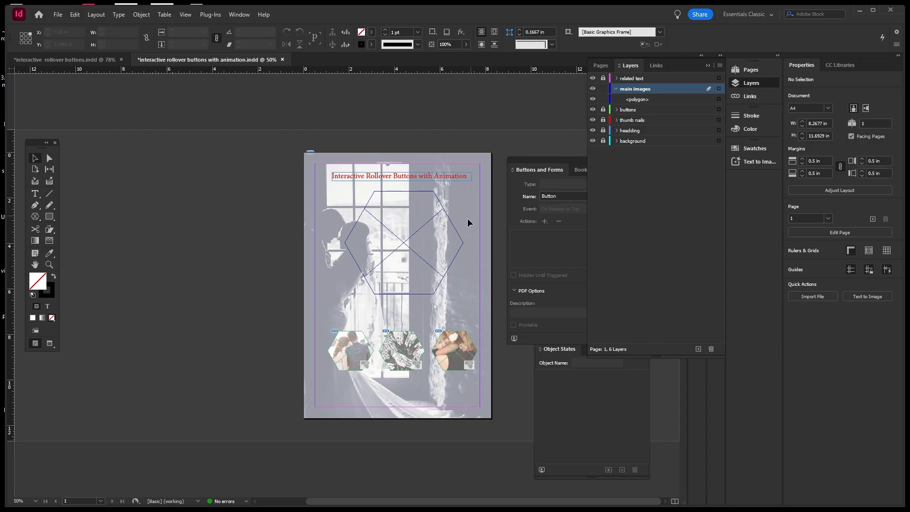
click(458, 235)
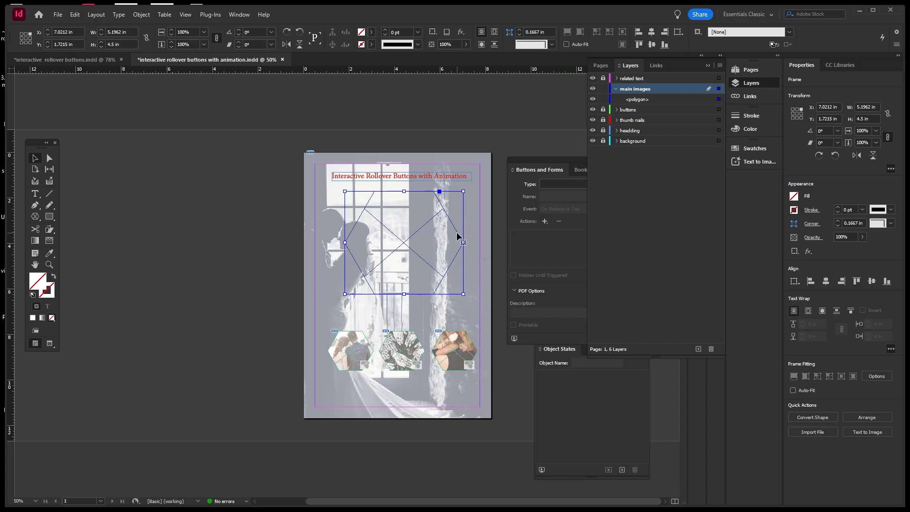
click(77, 15)
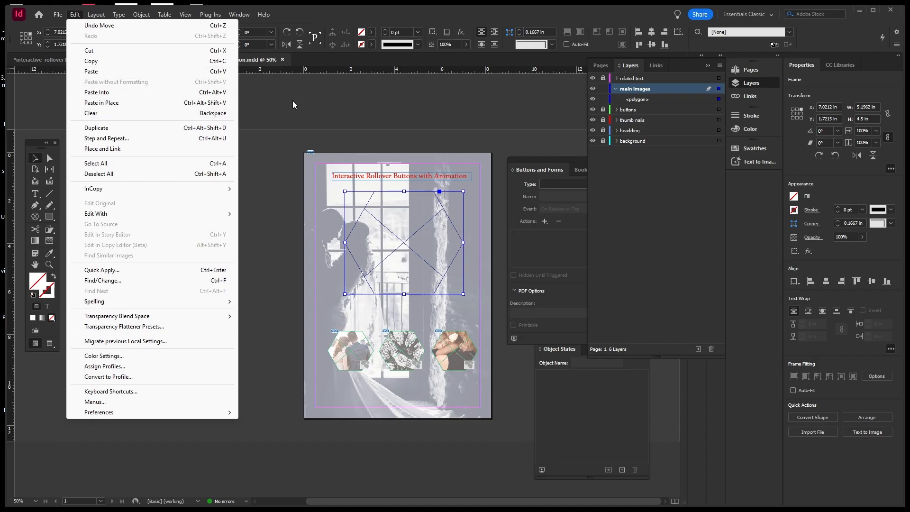
click(353, 57)
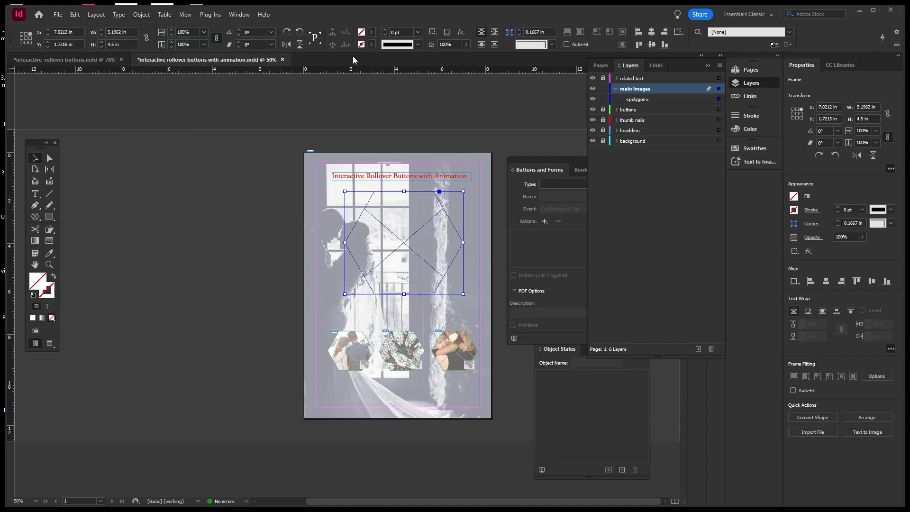
Paste the hexagon in place twice with Ctrl+Alt+Shift+V and lock both new copies.
key(ctrl+alt+shift+v)
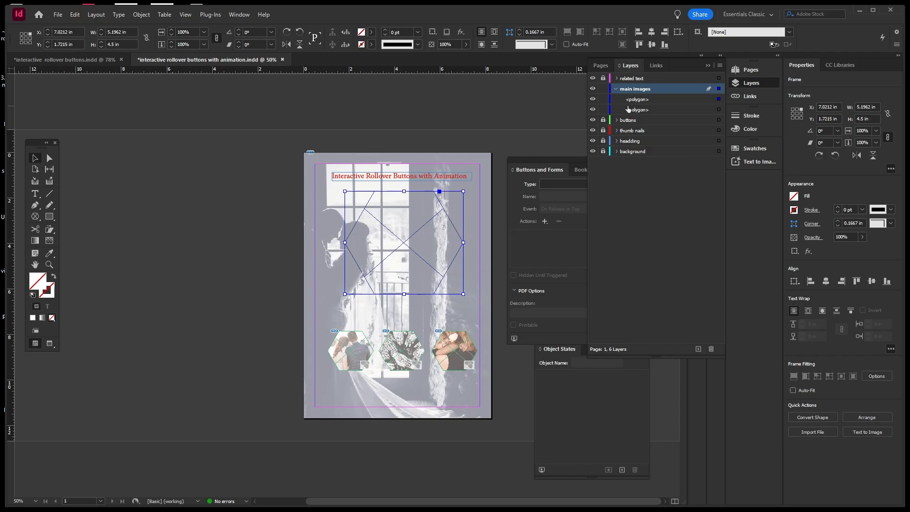
key(ctrl+alt+shift+v)
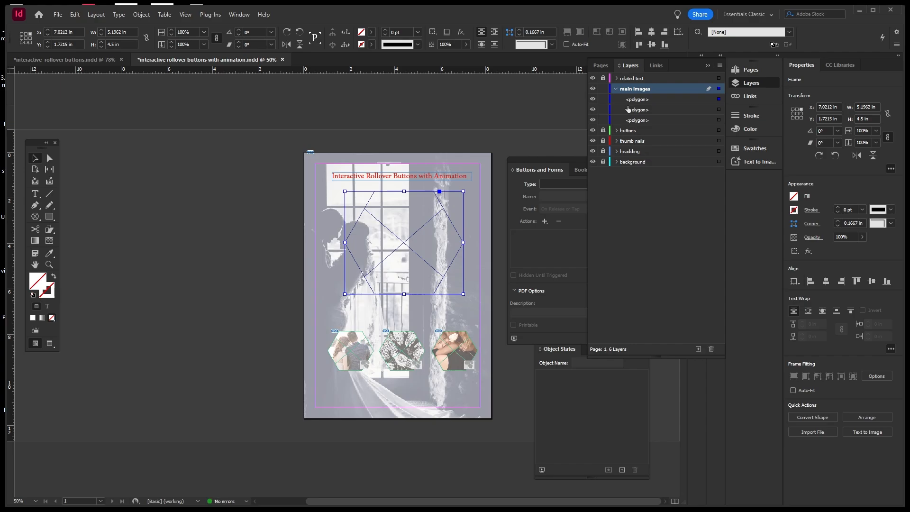
click(603, 120)
click(603, 109)
Place couple-2162950_1280.jpg into the hexagon frame and nudge the photo inside it.
click(59, 15)
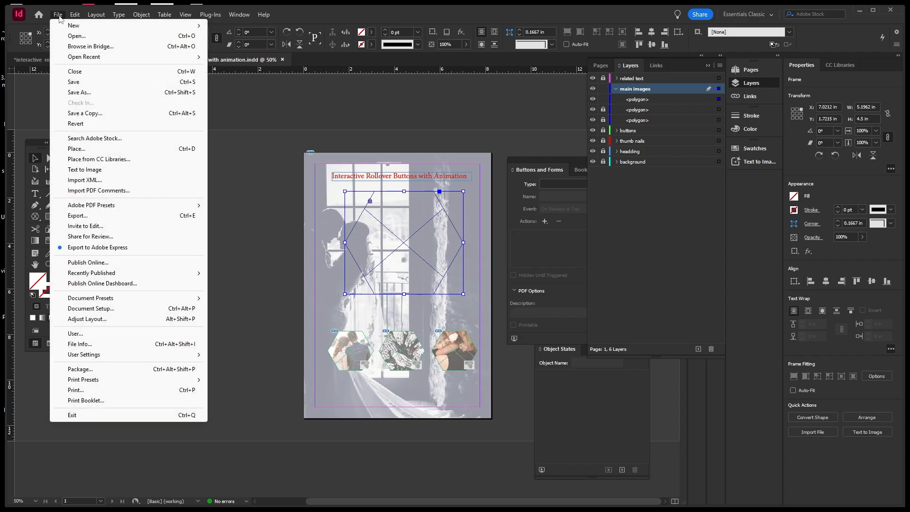
click(76, 149)
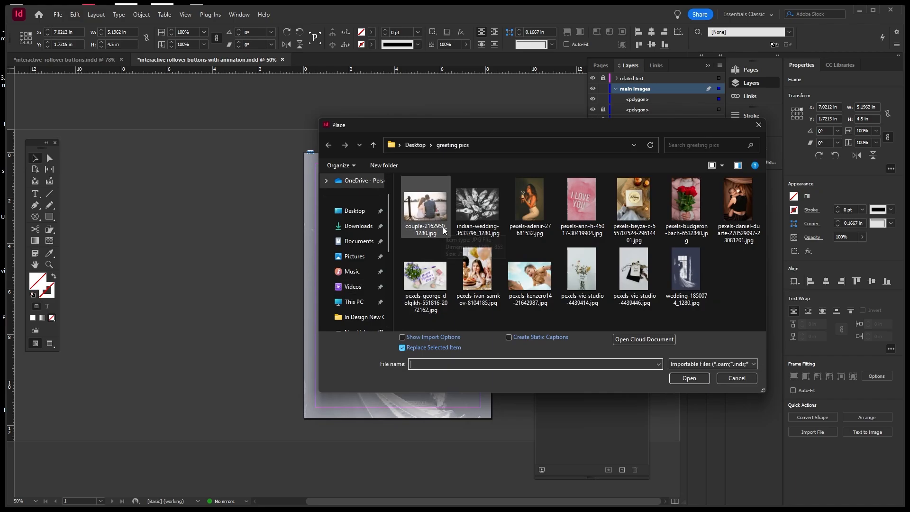
click(437, 211)
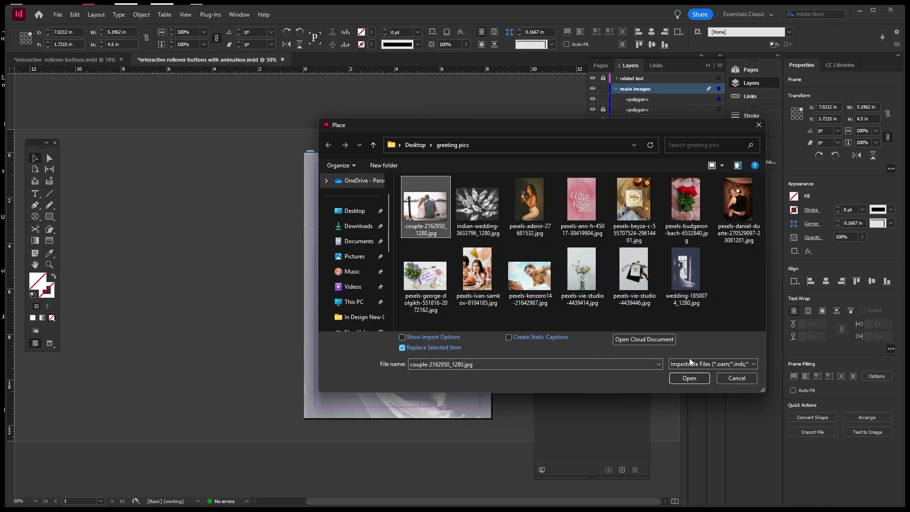
click(688, 378)
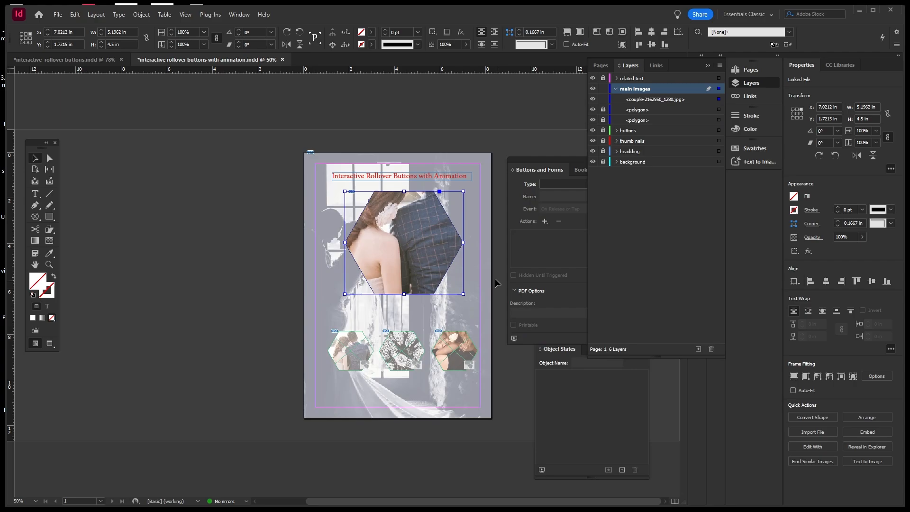
mouse_move(436, 243)
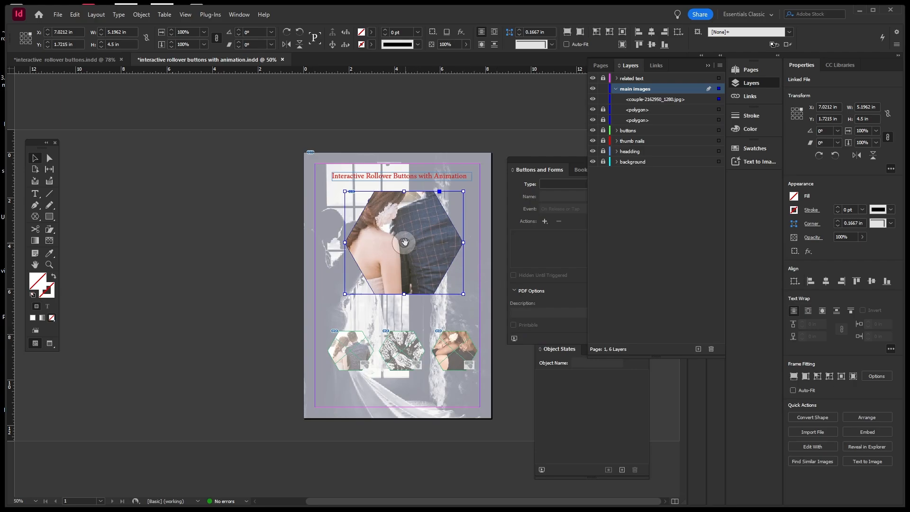
mouse_move(406, 243)
mouse_down()
mouse_move(409, 258)
mouse_move(405, 249)
mouse_up()
click(284, 221)
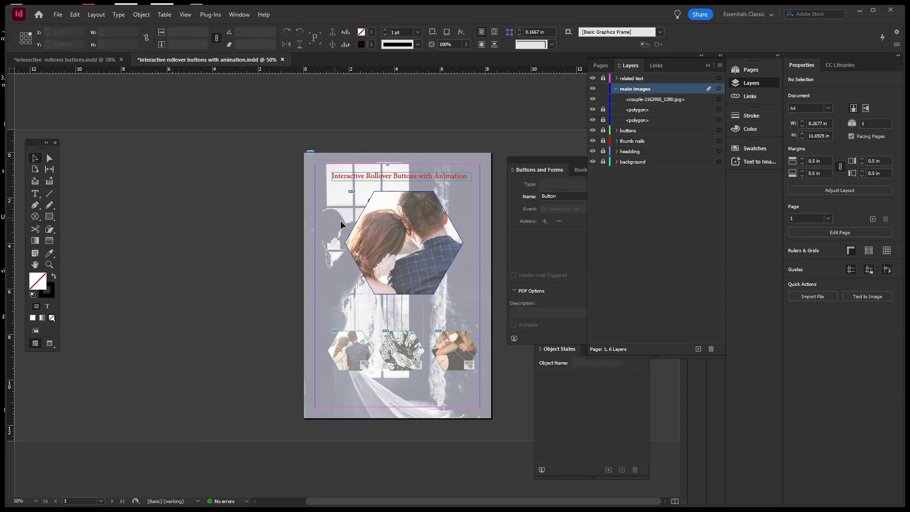
Apply Fitting > Content-Aware Fit to the couple photo.
right_click(380, 234)
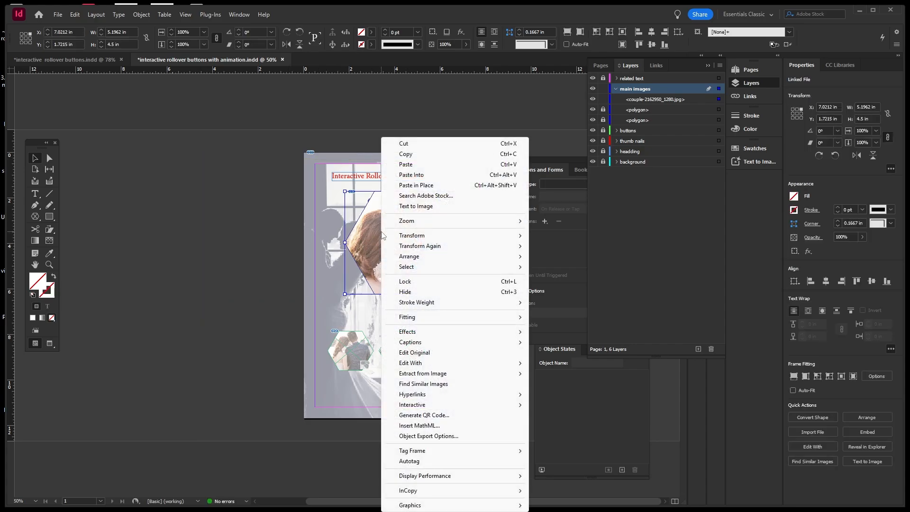
mouse_move(520, 325)
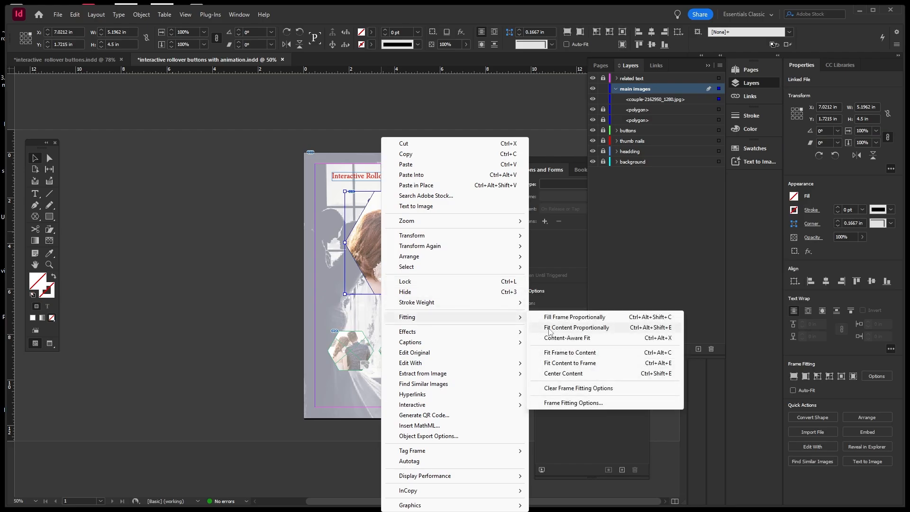
click(579, 339)
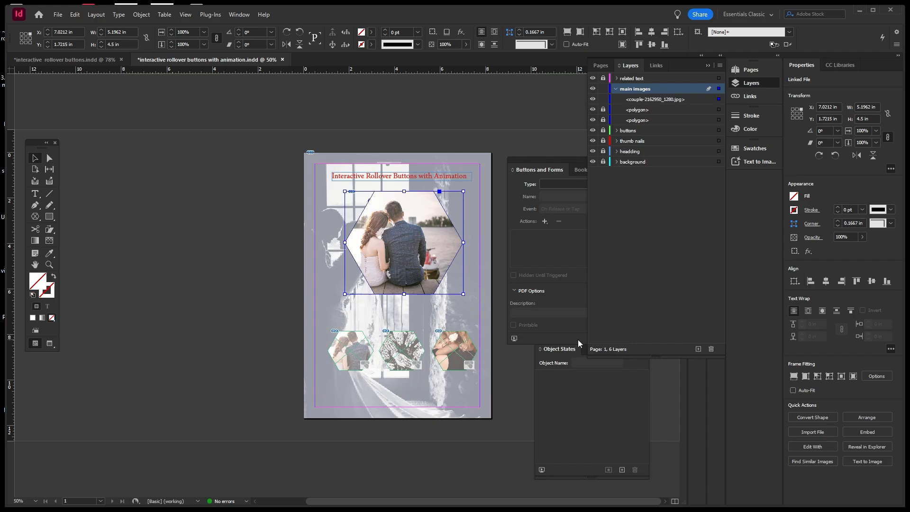
click(260, 272)
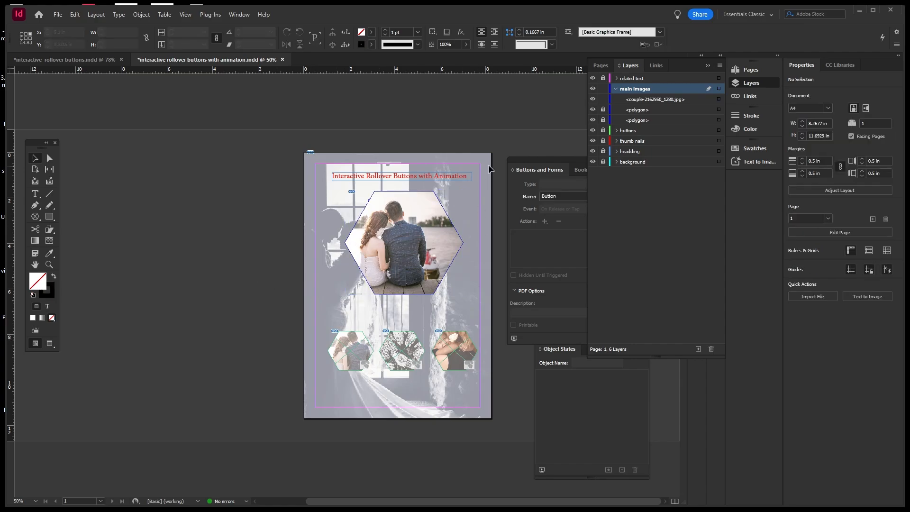
Hide and lock the couple photo, then unlock and select the next empty hexagon frame.
click(593, 100)
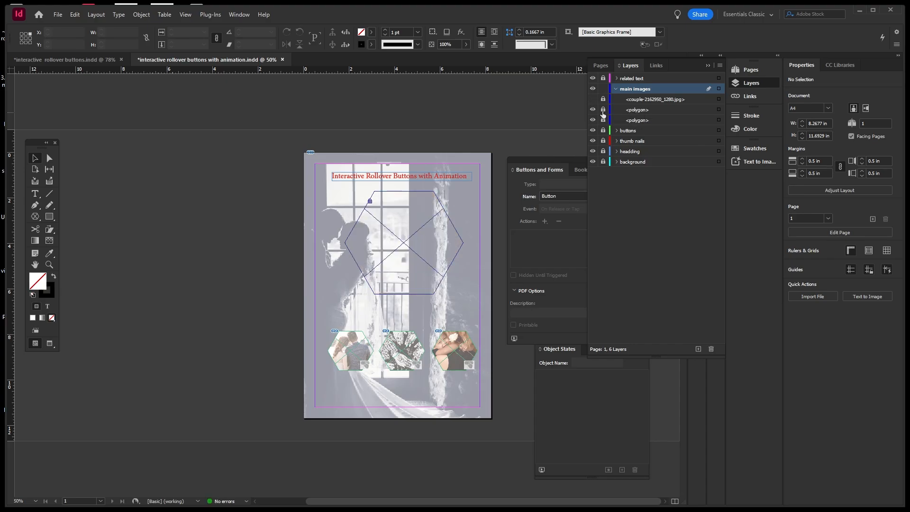
click(603, 109)
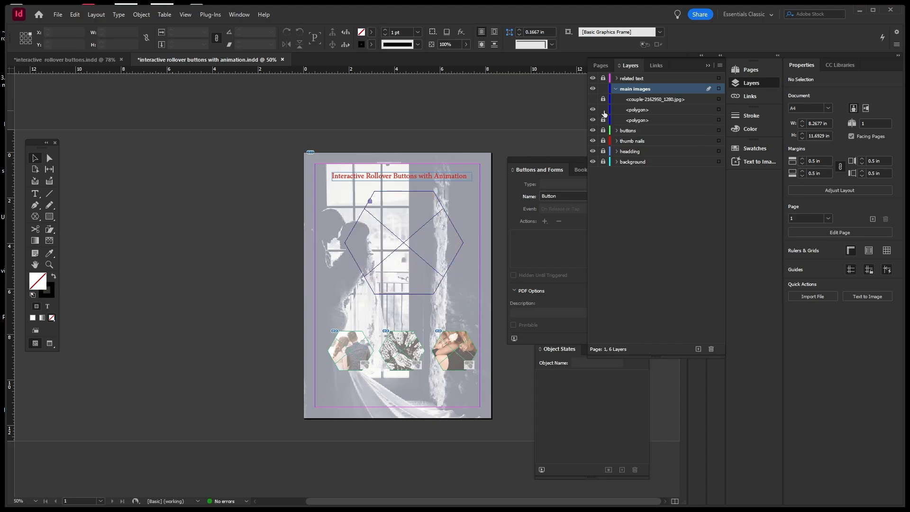
click(718, 111)
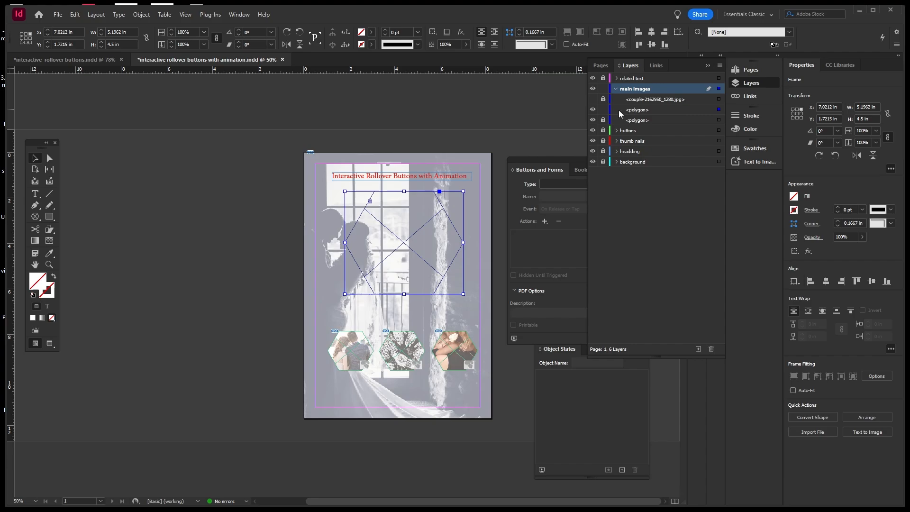
click(596, 99)
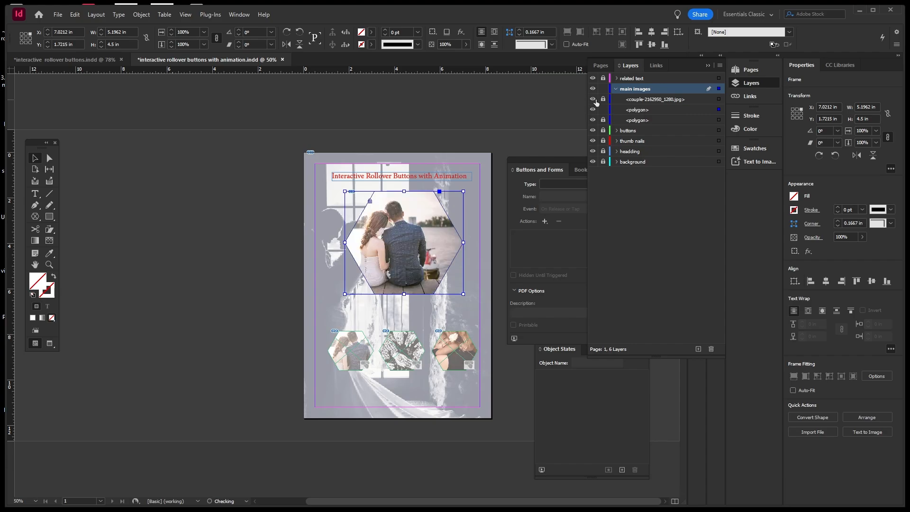
click(596, 98)
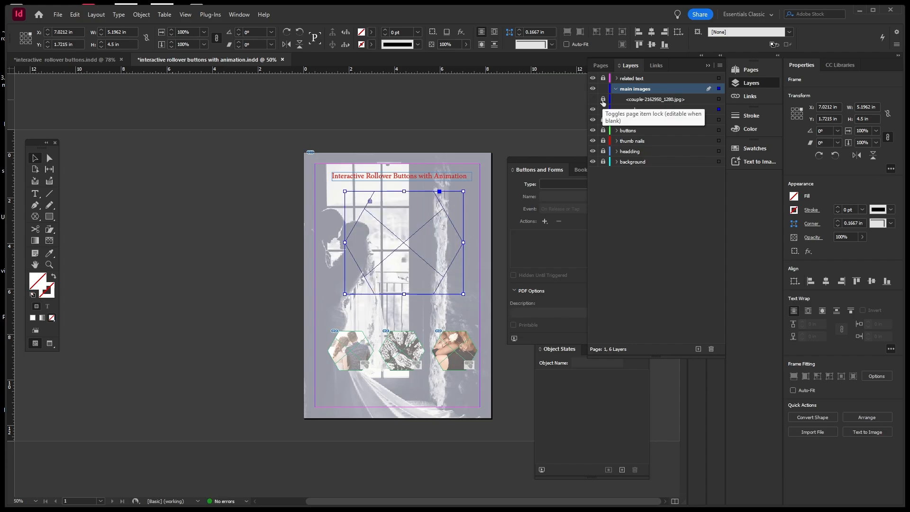
click(603, 100)
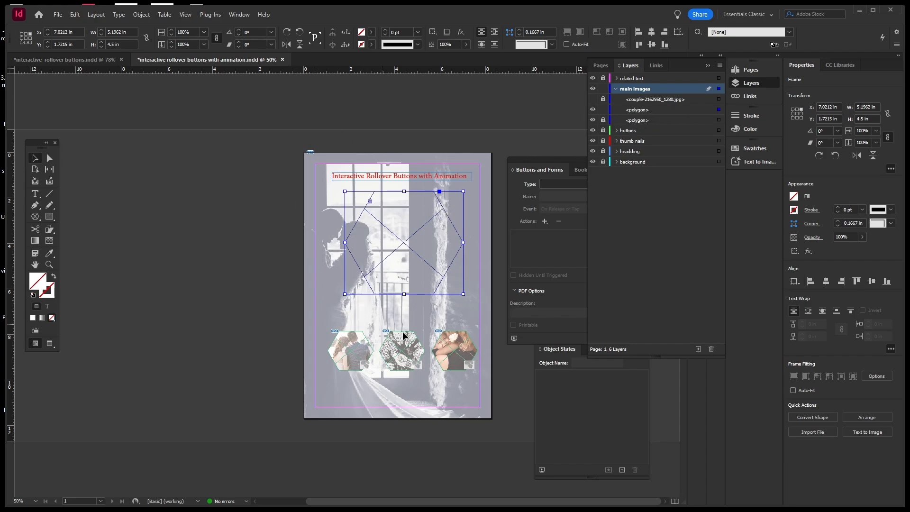
Place indian-wedding-3633796_1280.jpg into the selected hexagon frame.
click(58, 15)
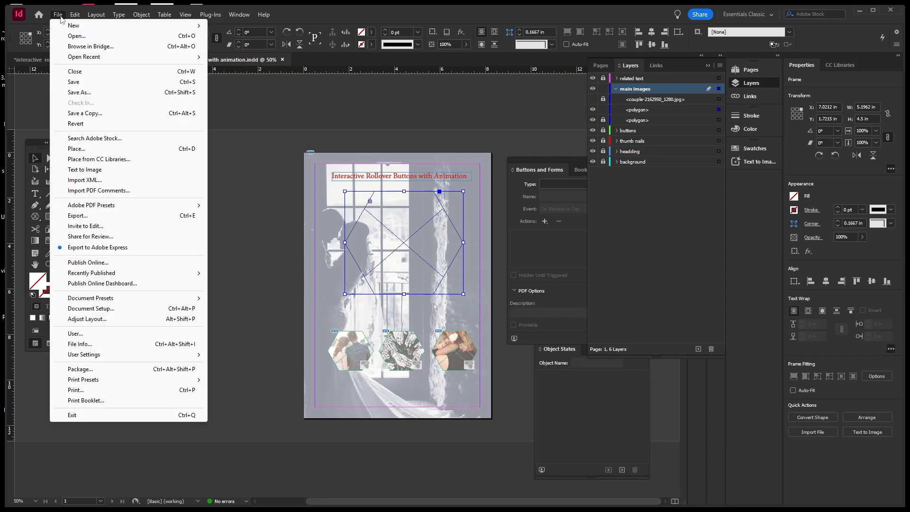
click(74, 149)
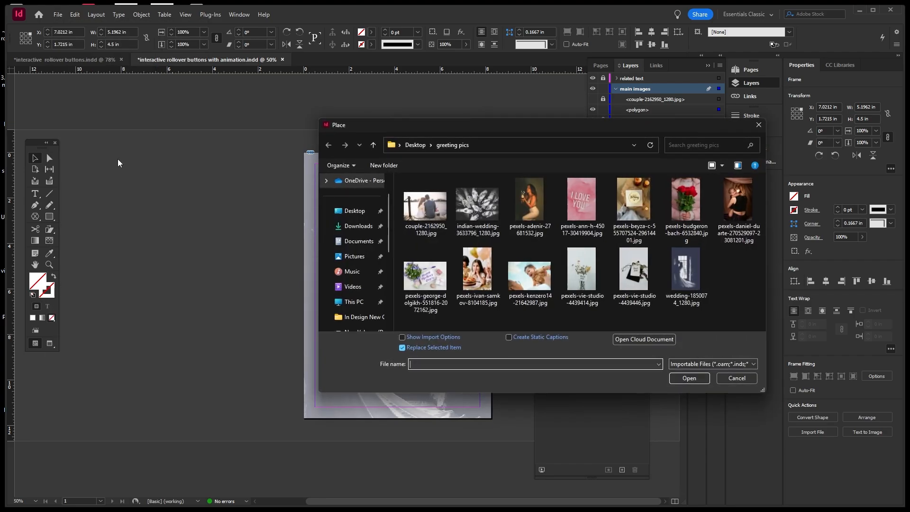
click(477, 204)
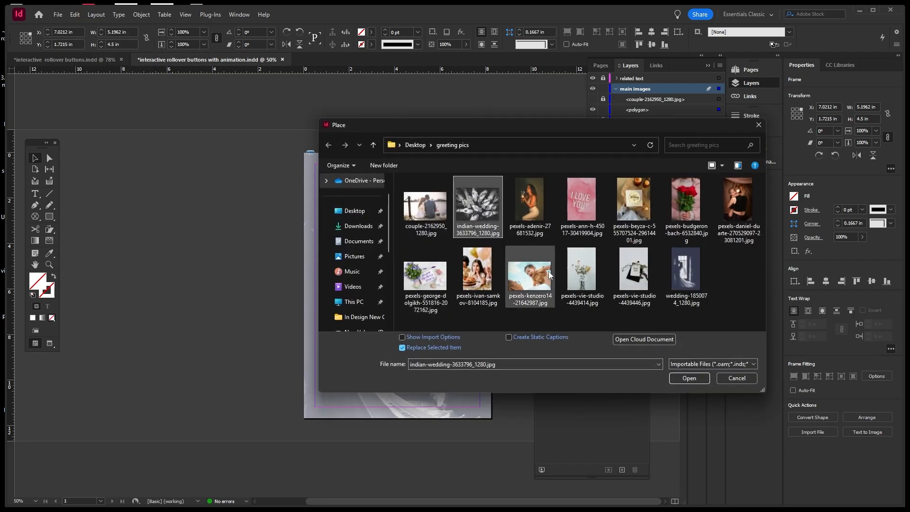
click(689, 378)
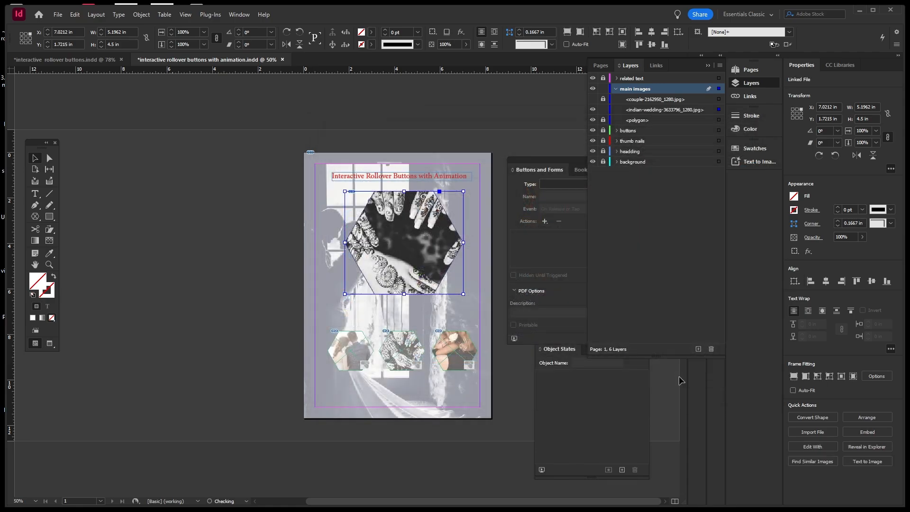
Content-Aware Fit the hands photo and toggle the couple photo's visibility to compare.
right_click(436, 226)
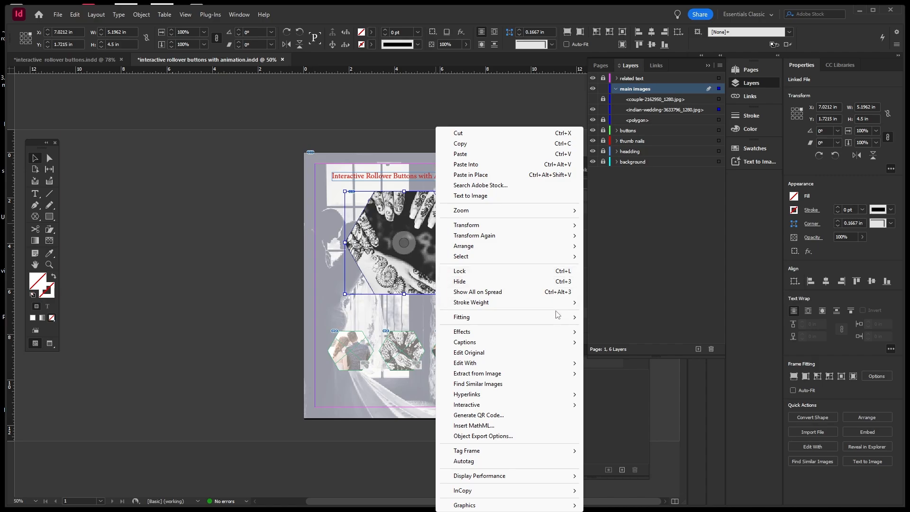
mouse_move(569, 322)
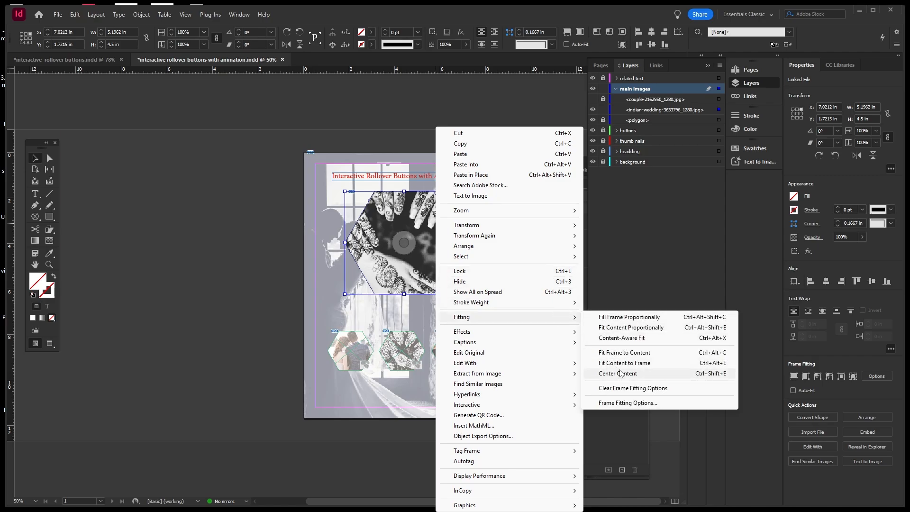
click(629, 338)
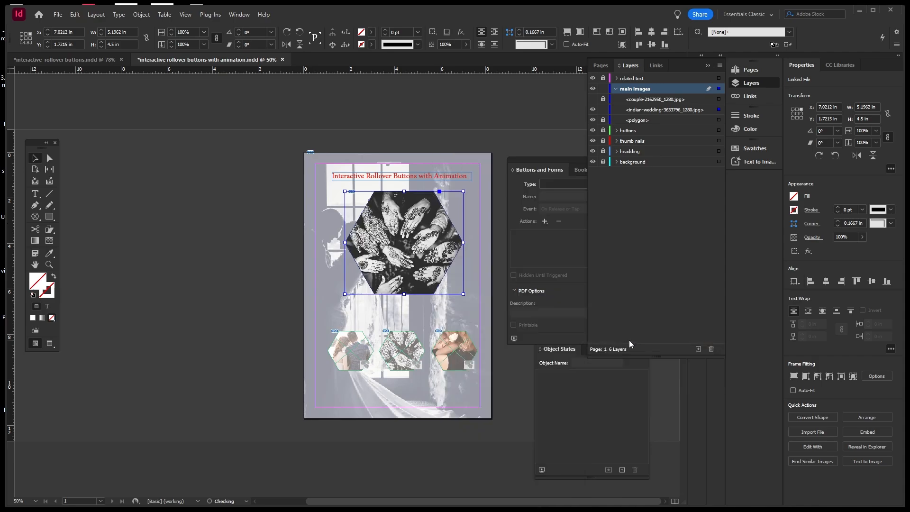
click(280, 246)
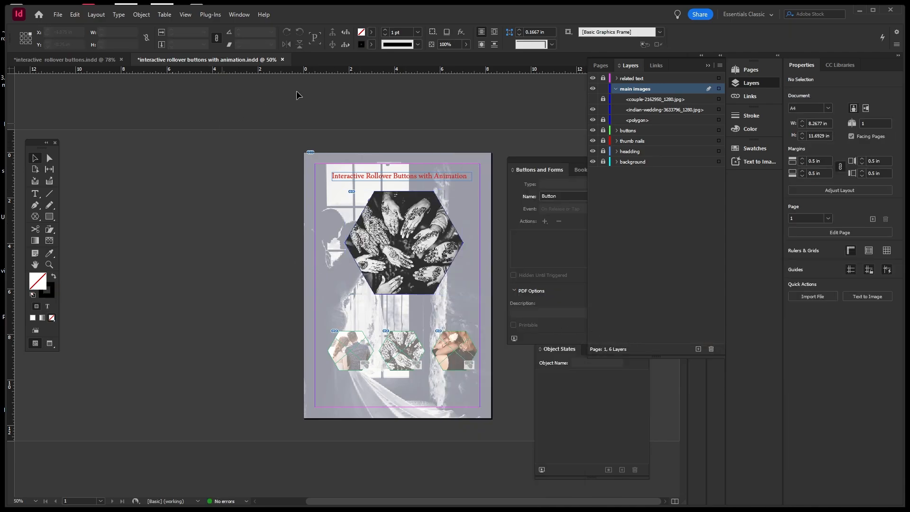
click(594, 99)
click(593, 100)
Hide the couple and indian-wedding photos and select the remaining empty hexagon frame.
click(593, 99)
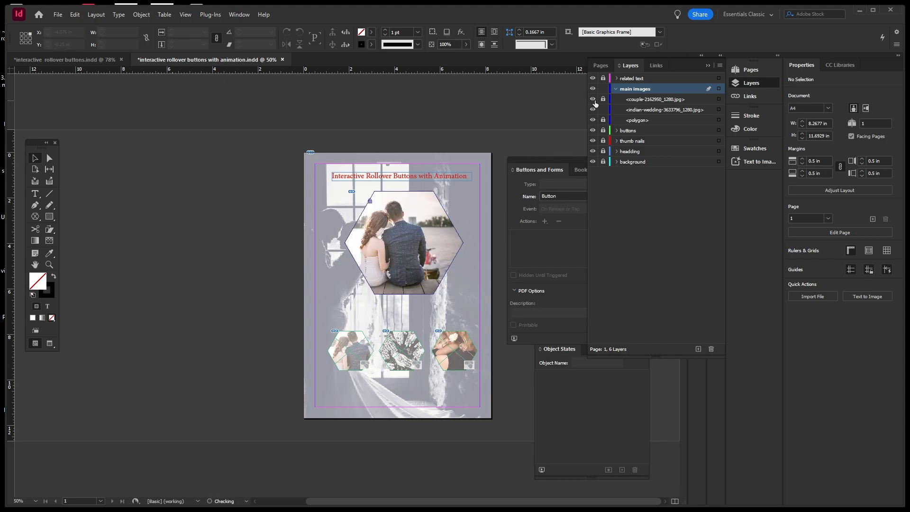
click(593, 100)
click(593, 109)
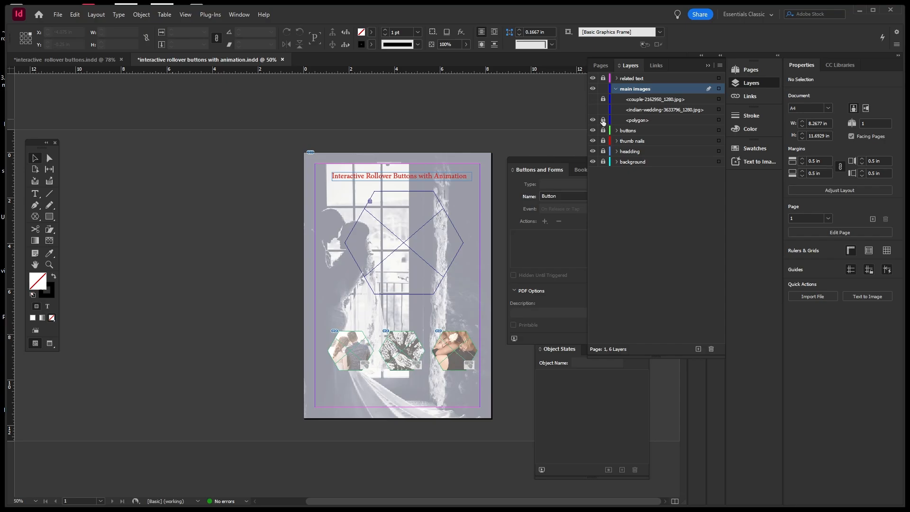
click(719, 120)
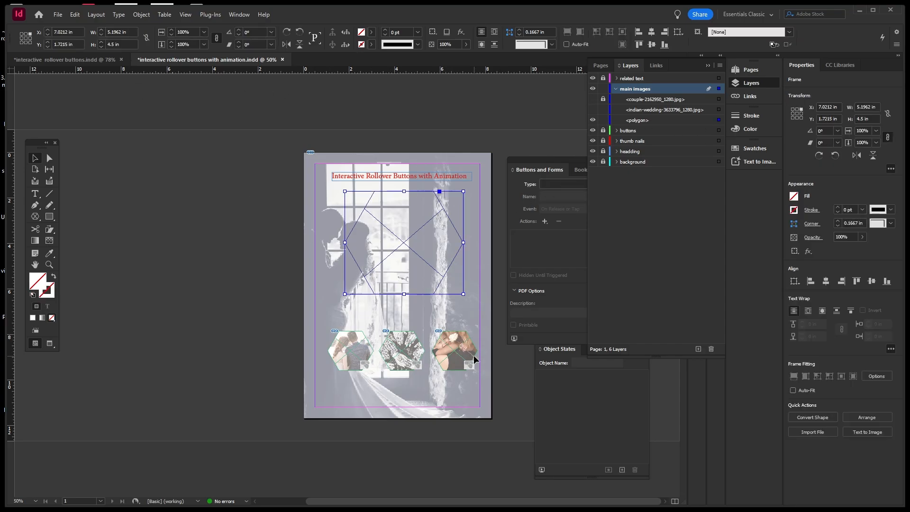
Place the pexels-daniel-duarte mother-and-child photo in the third hexagon and Content-Aware Fit it.
click(57, 15)
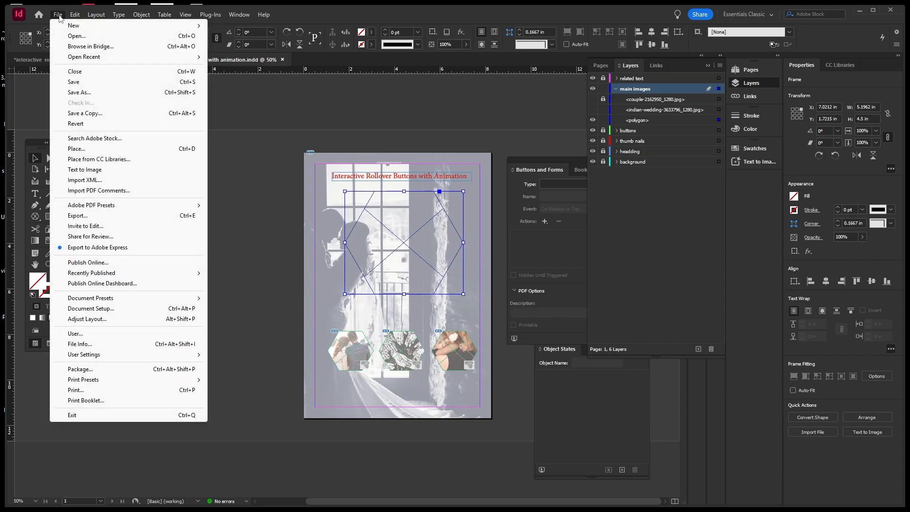
click(83, 147)
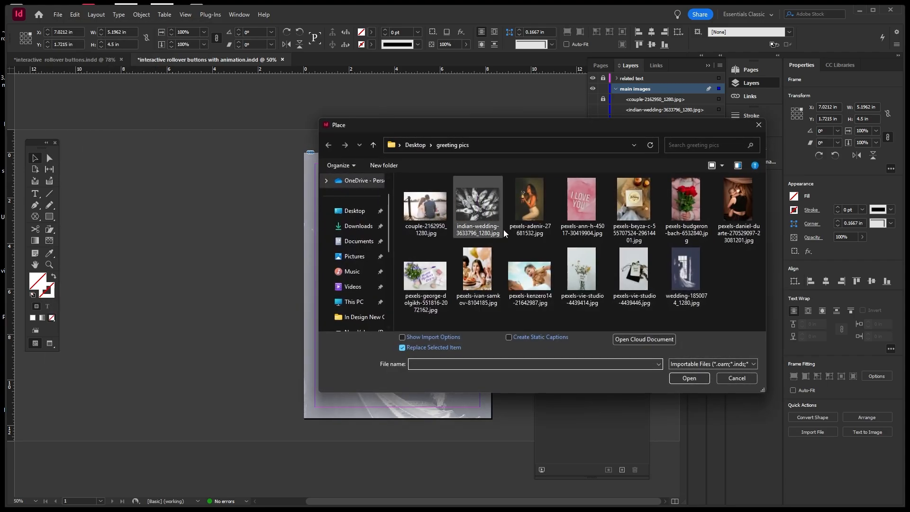
click(737, 213)
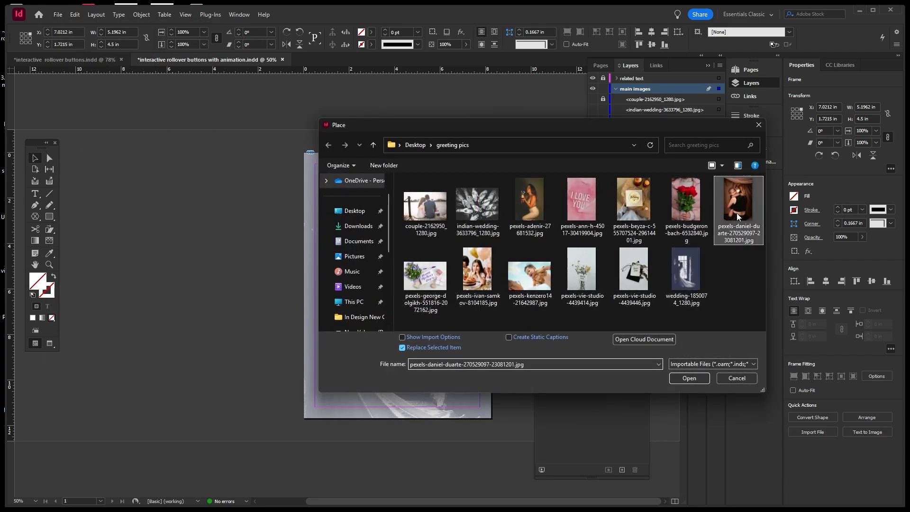
click(689, 378)
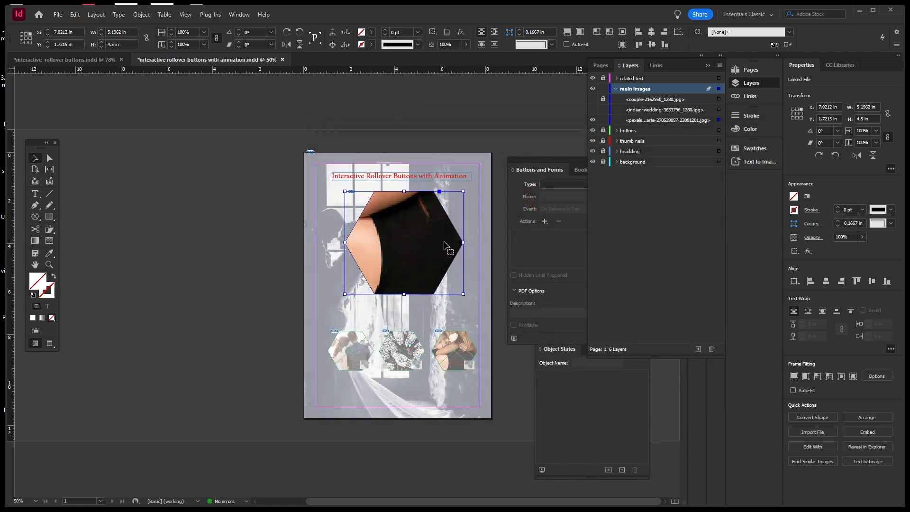
right_click(444, 235)
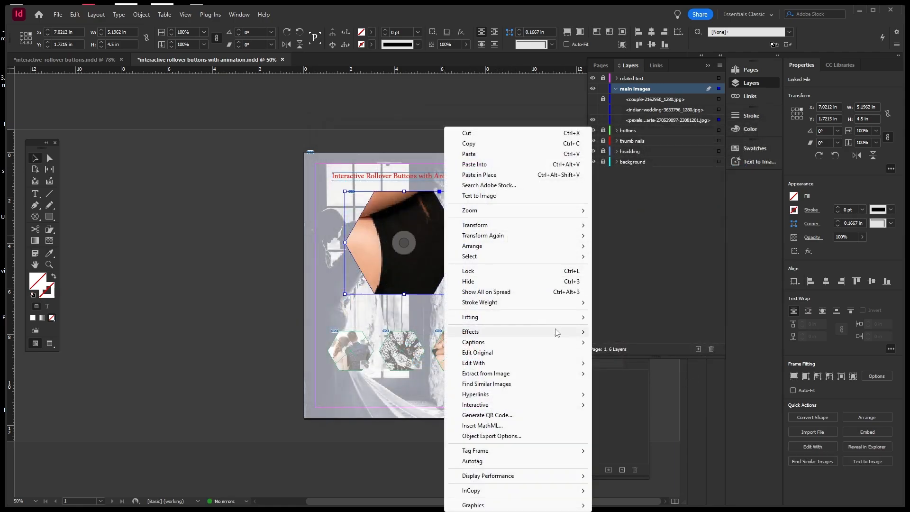
mouse_move(584, 321)
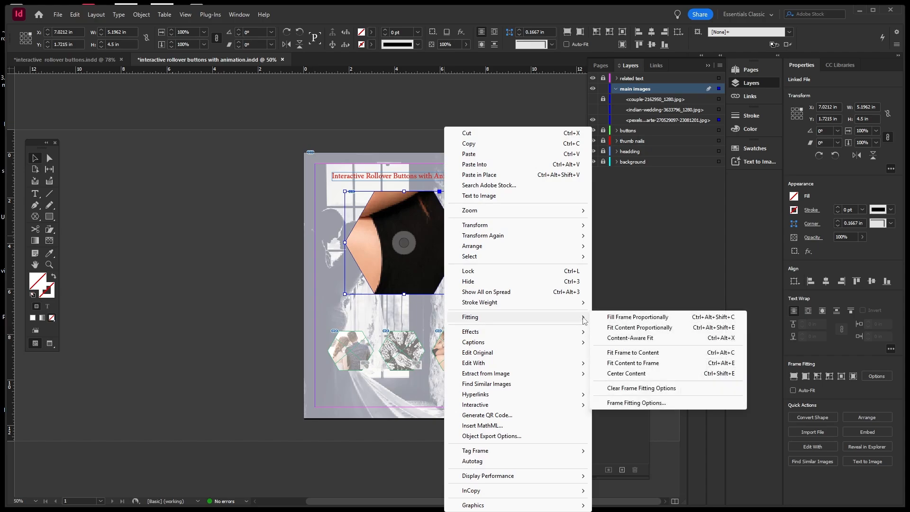
click(651, 340)
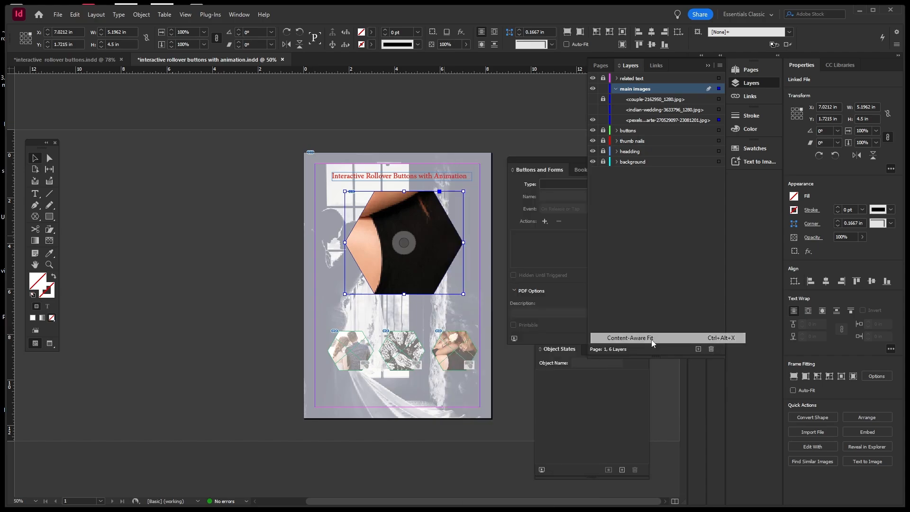
click(268, 231)
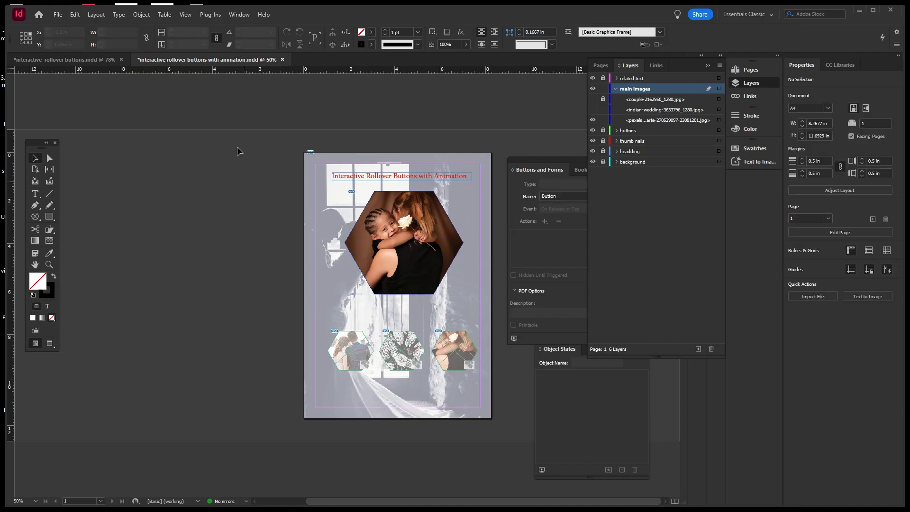
Show and unlock the couple, indian-wedding and mother-and-child photos, then select the stacked hexagons.
click(593, 109)
click(592, 100)
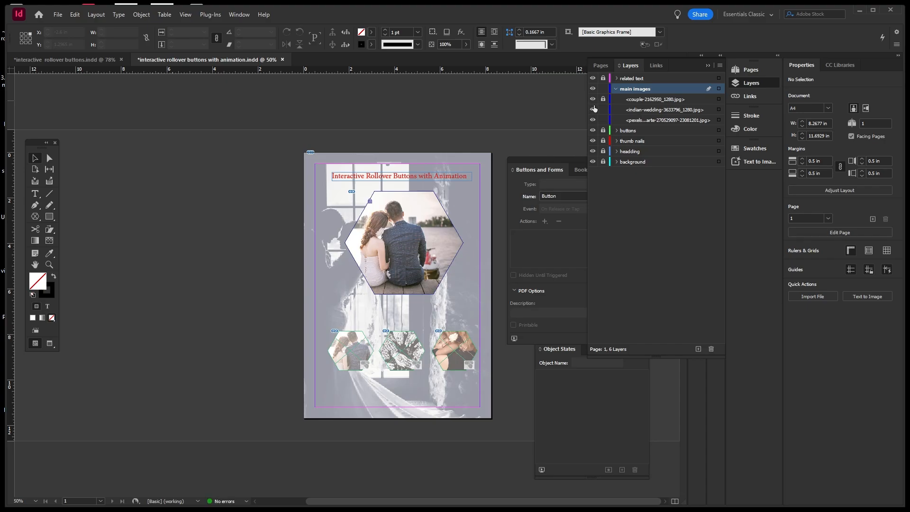
click(604, 120)
click(603, 109)
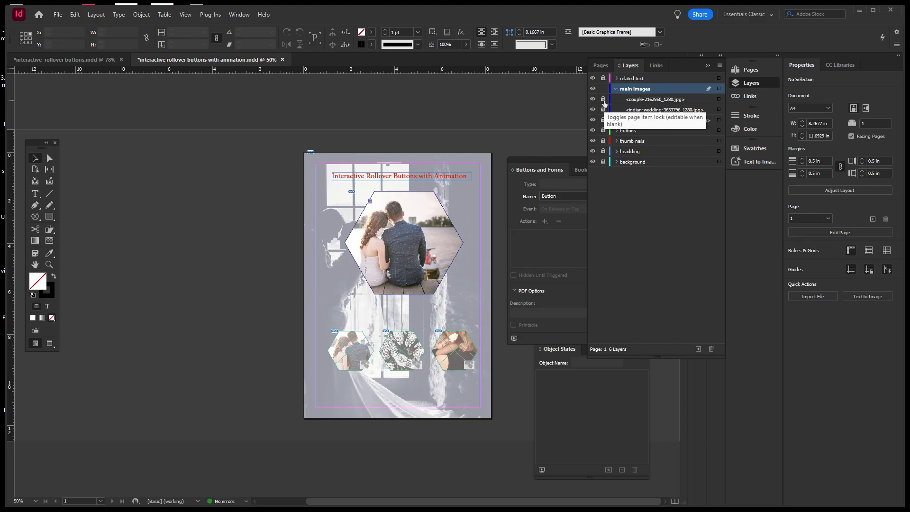
click(604, 100)
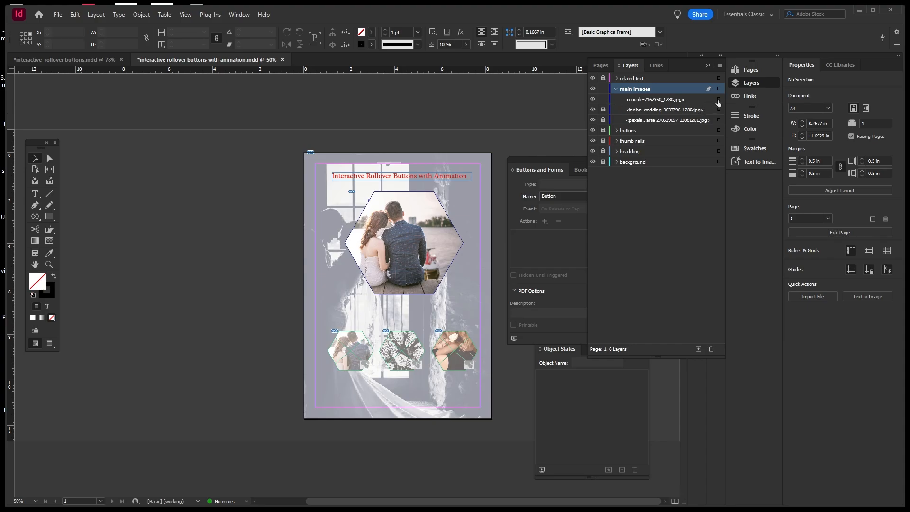
click(603, 110)
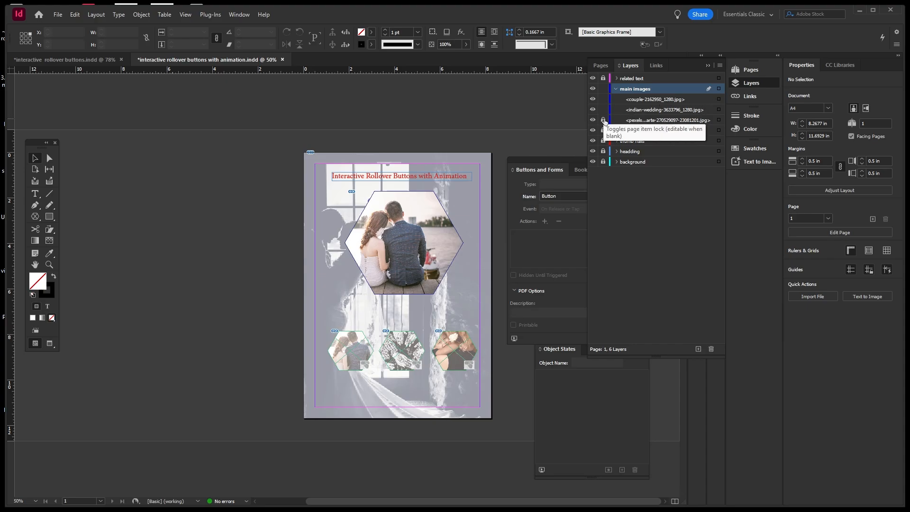
click(604, 120)
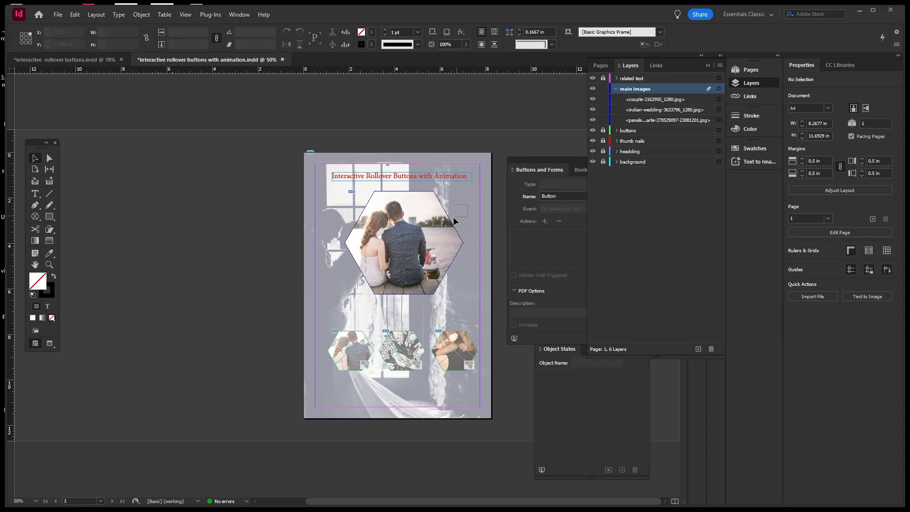
click(417, 245)
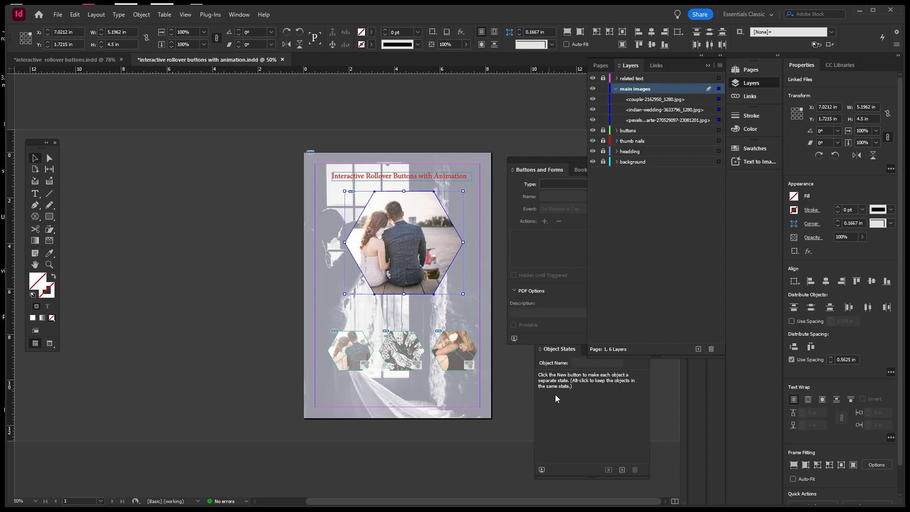
Convert the selected photos into a three-state multi-state object and check States 2 and 3.
click(584, 413)
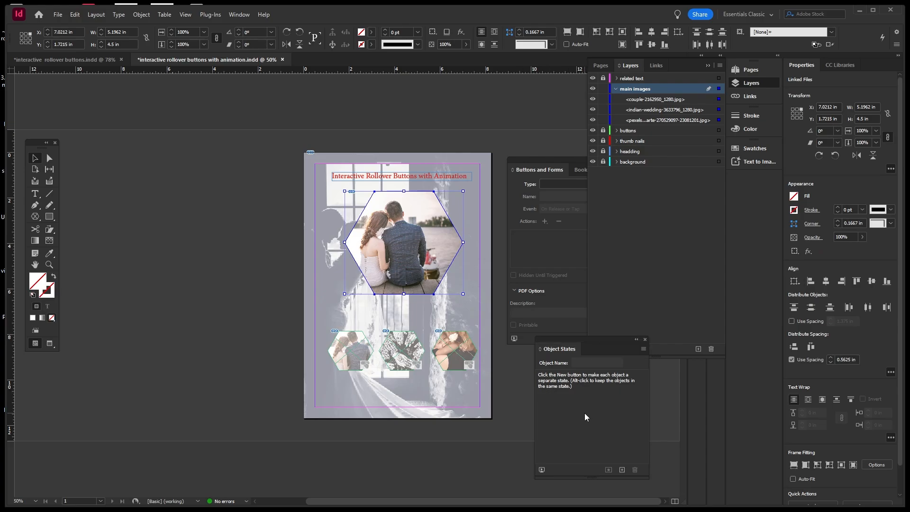
click(621, 471)
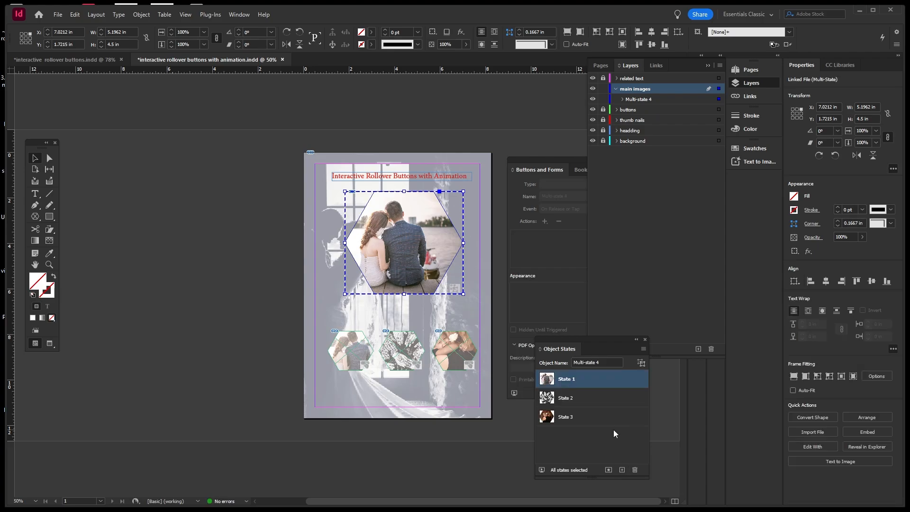
click(576, 398)
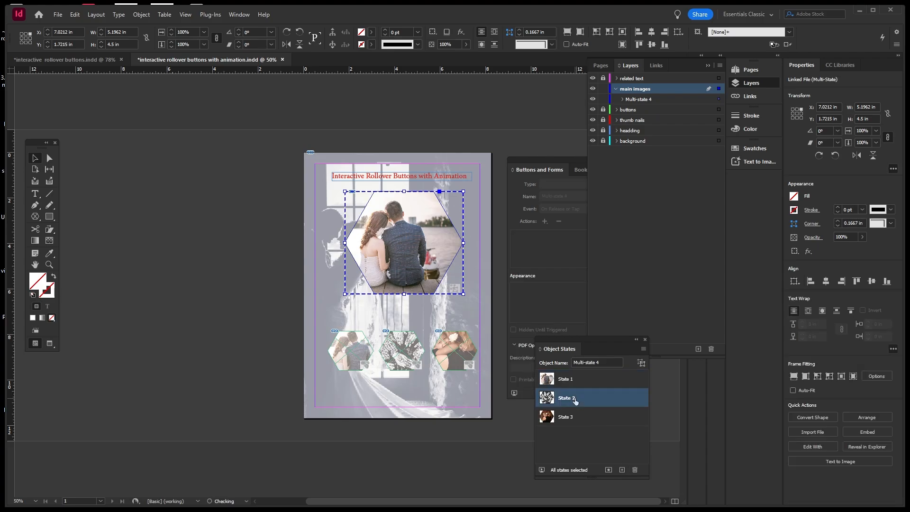
click(574, 422)
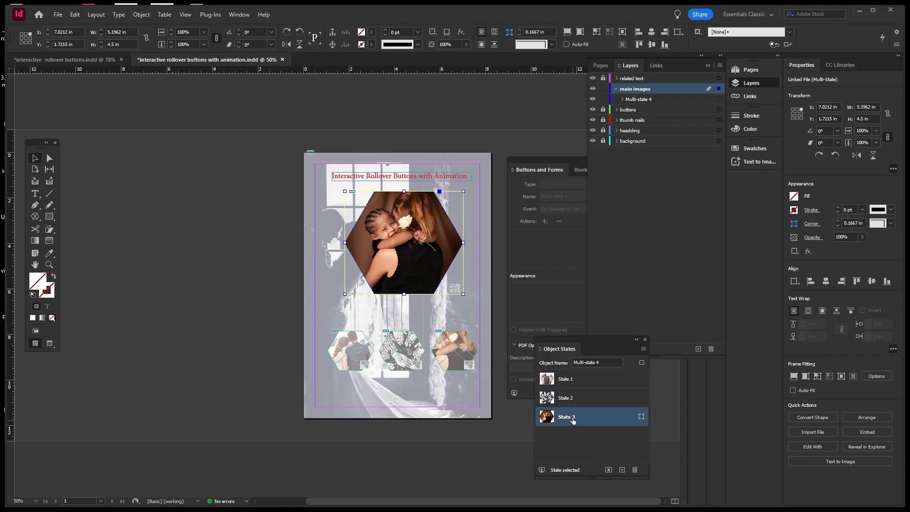
Name the multi-state object 'main images', return it to State 1, and deselect it.
click(576, 398)
click(577, 379)
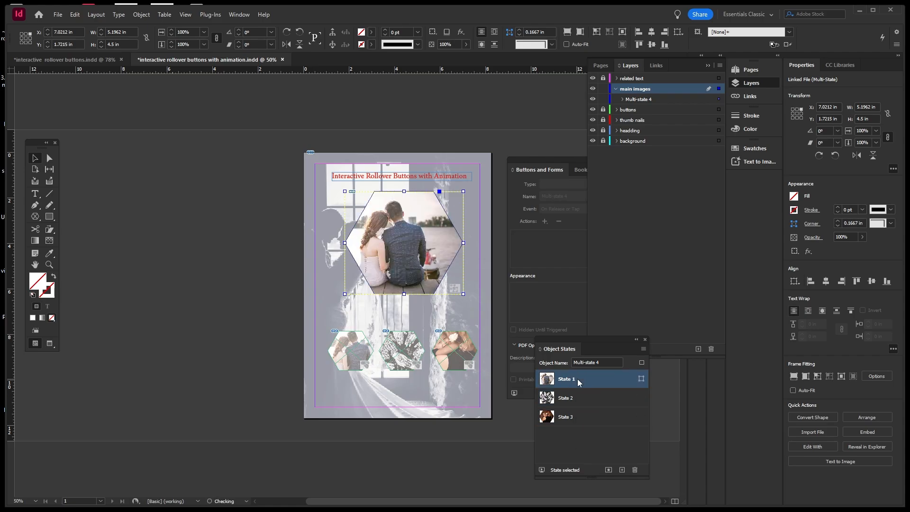
drag(604, 361, 571, 362)
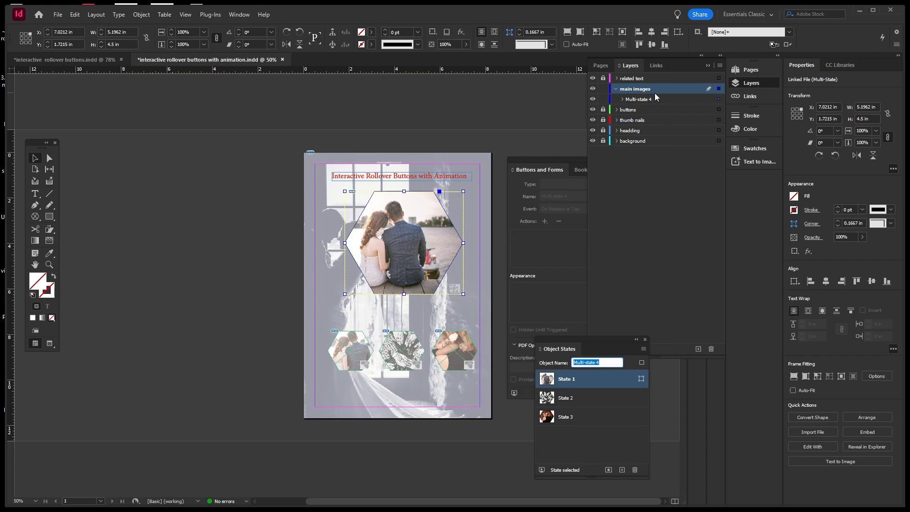
text(main images)
click(621, 417)
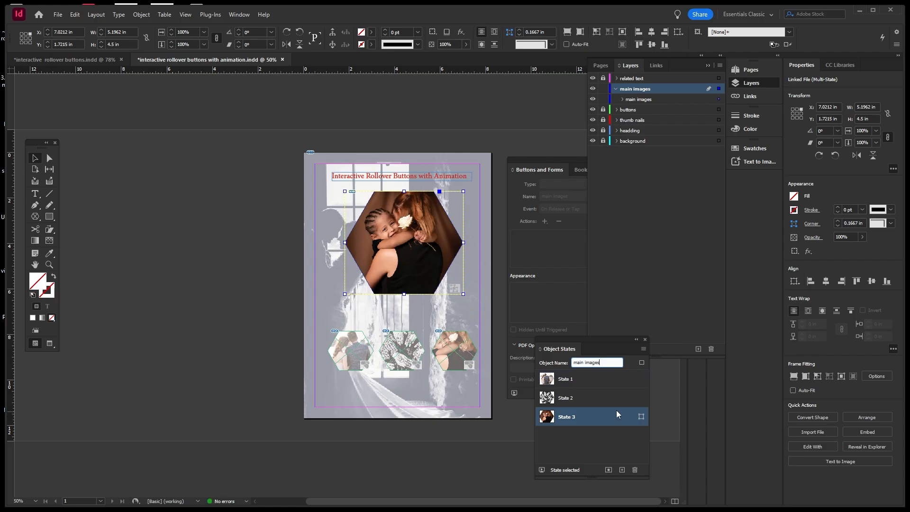
click(591, 382)
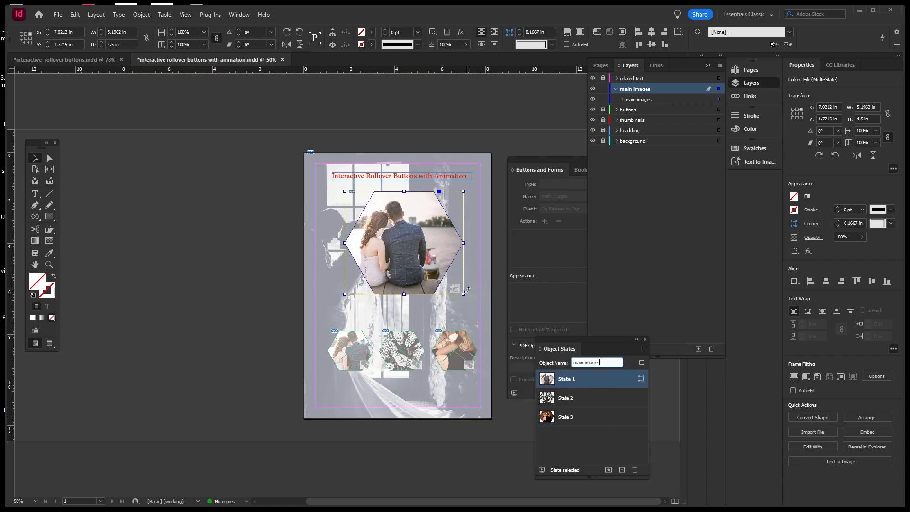
click(478, 223)
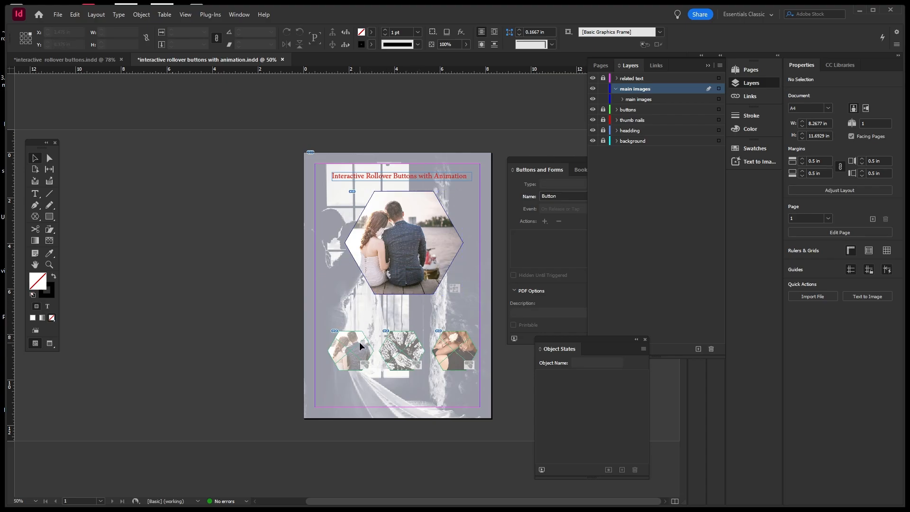
Unlock the buttons layer and add a Go To State action (main images, State 1) to the couple button.
click(604, 110)
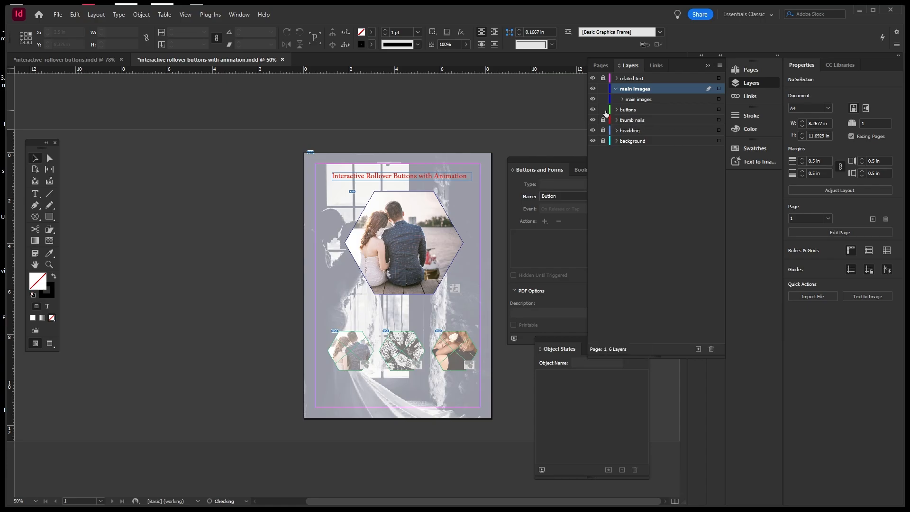
click(366, 352)
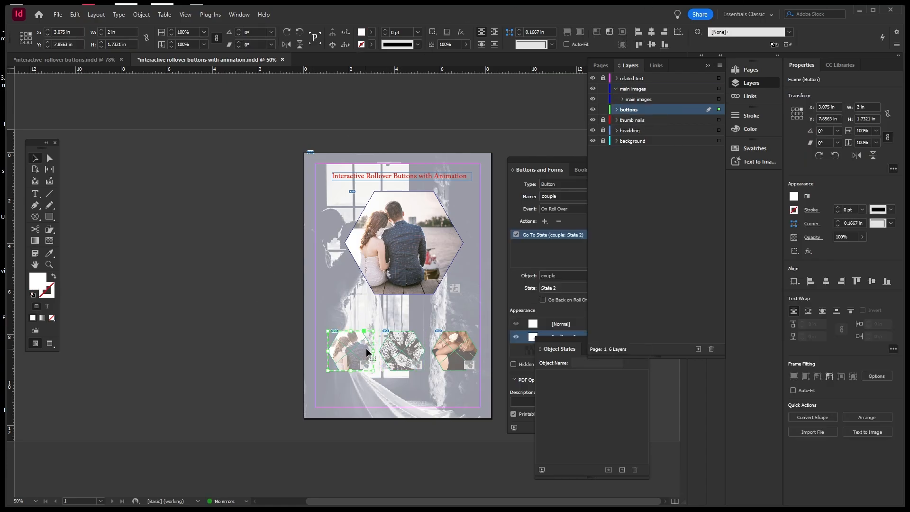
click(564, 159)
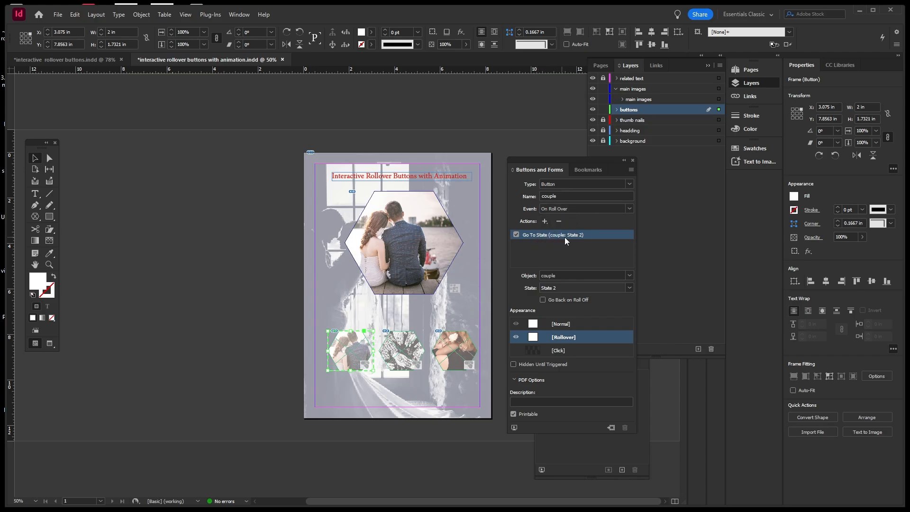
click(545, 221)
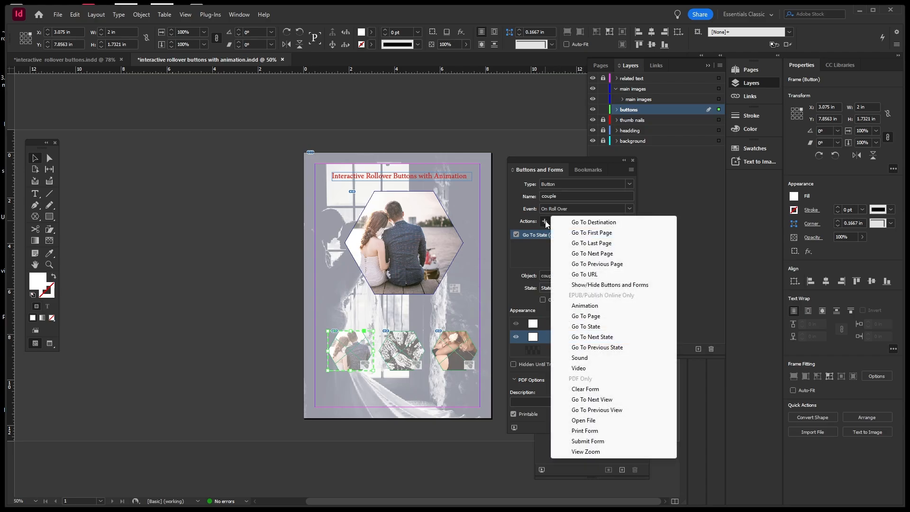
click(576, 326)
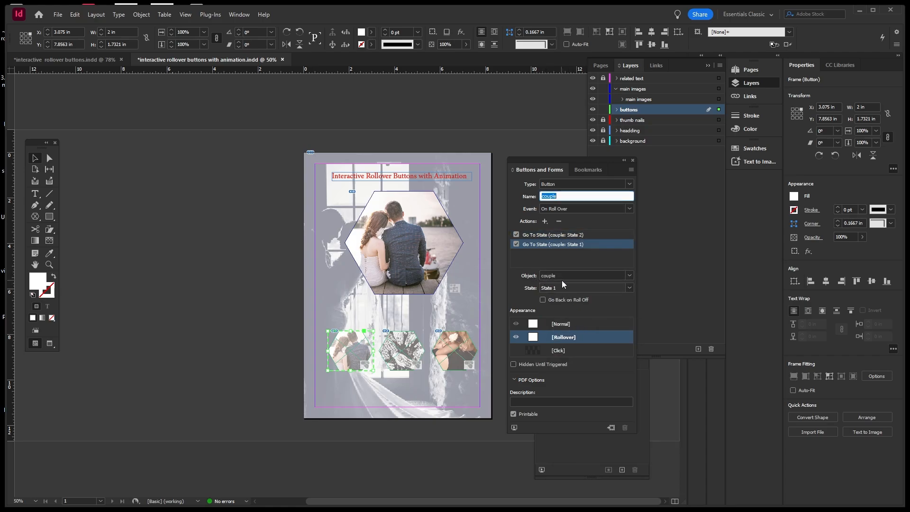
click(628, 275)
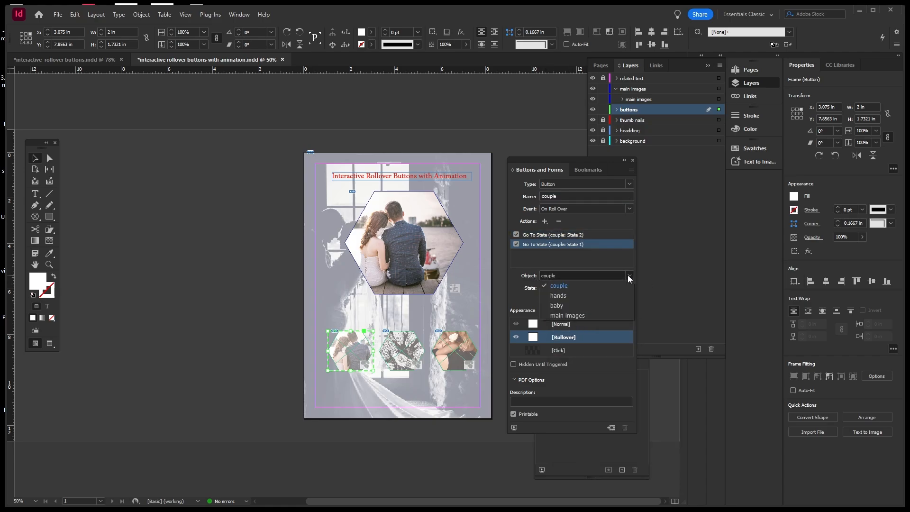
click(568, 315)
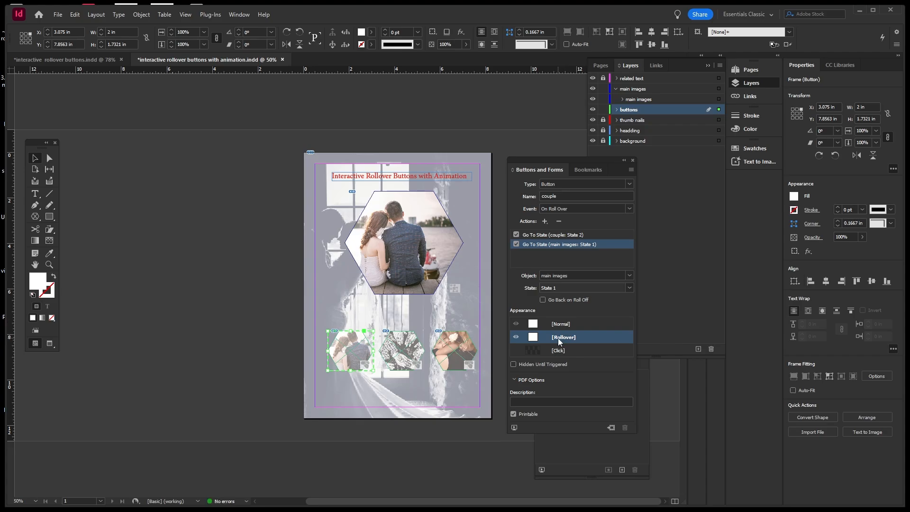
click(463, 297)
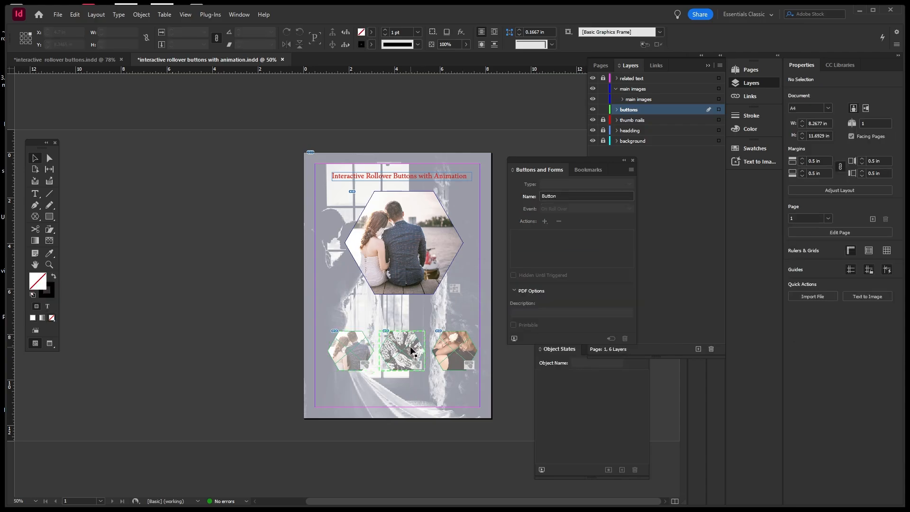
Add a Go To State action (main images, State 2) to the hands thumbnail button.
click(412, 351)
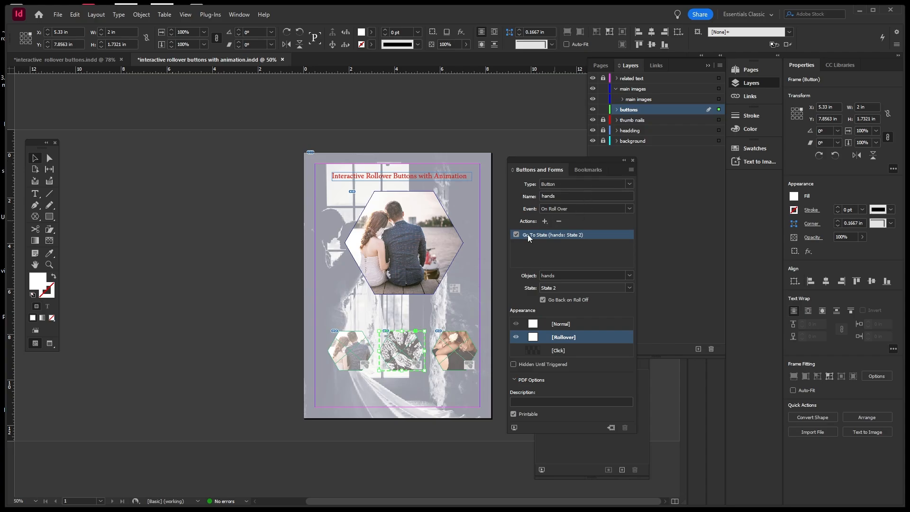
click(443, 249)
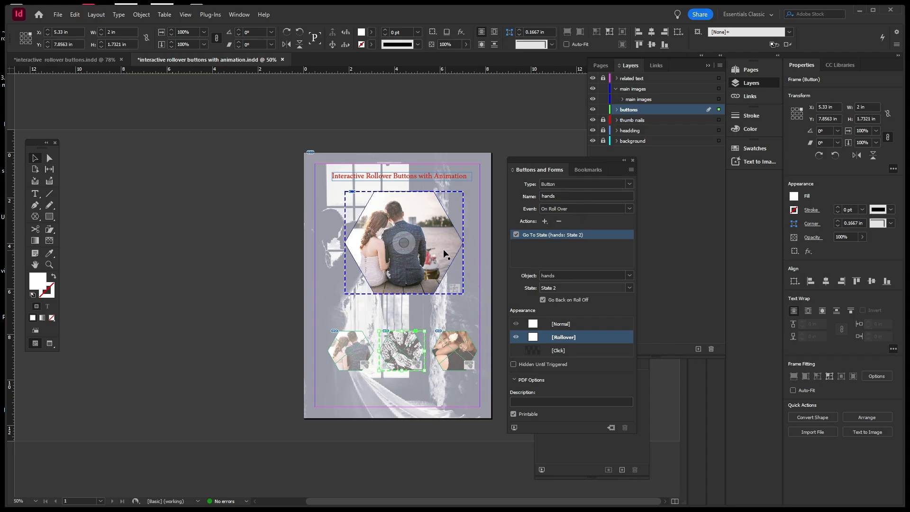
click(406, 350)
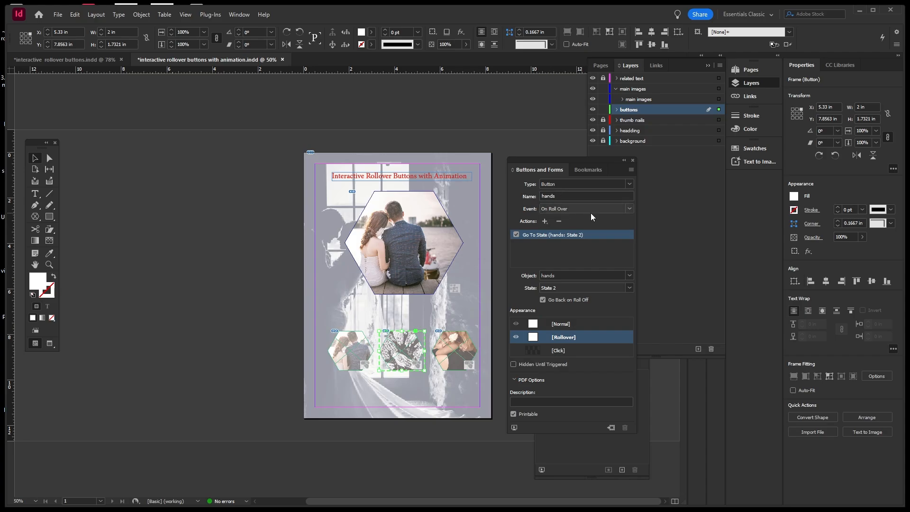
click(545, 221)
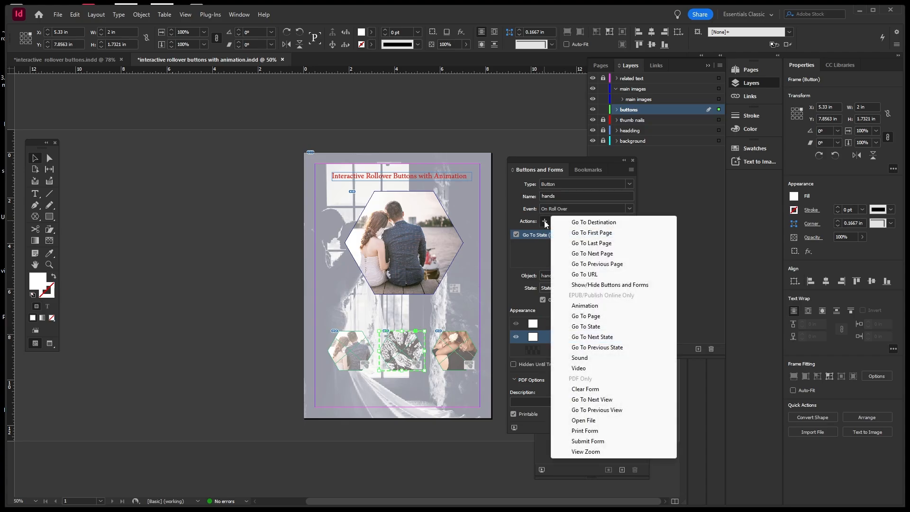
click(584, 326)
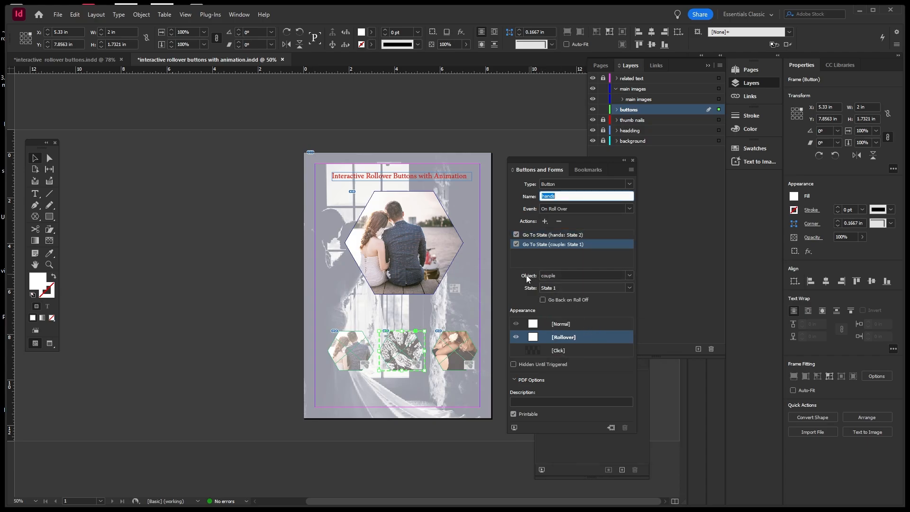
click(630, 276)
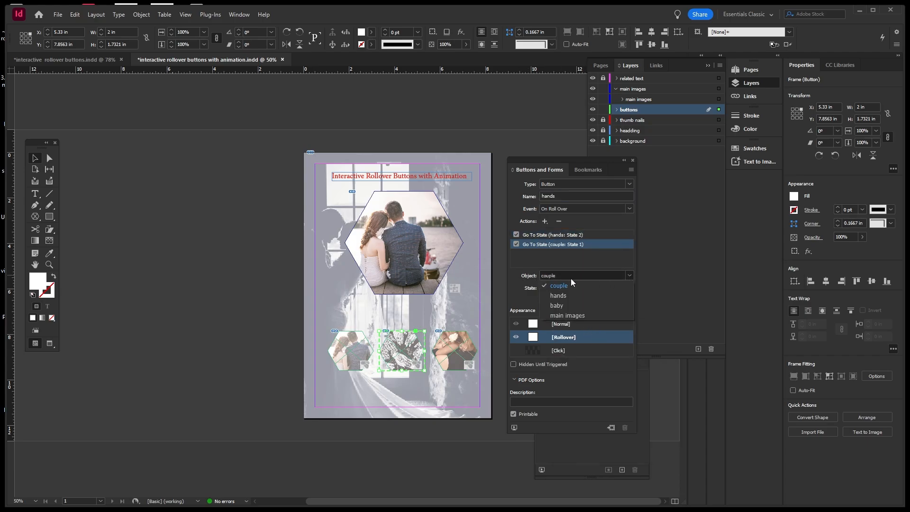
click(566, 316)
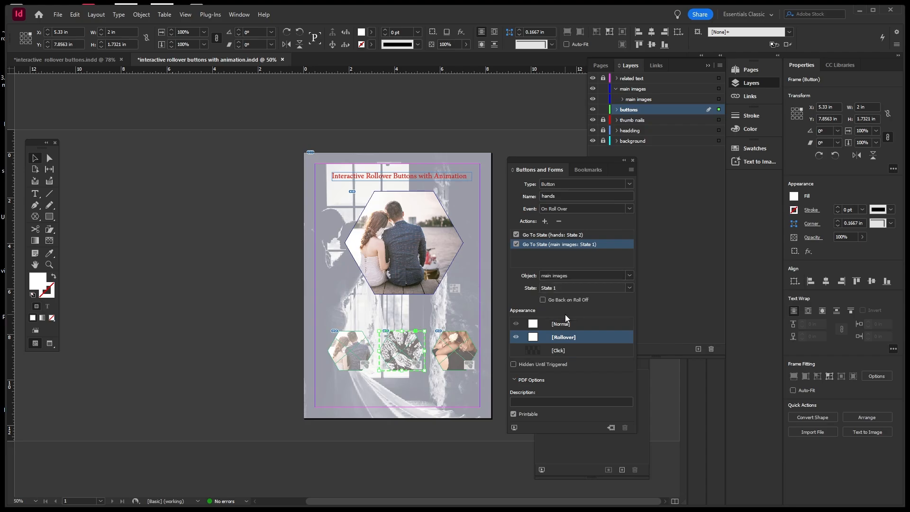
click(629, 288)
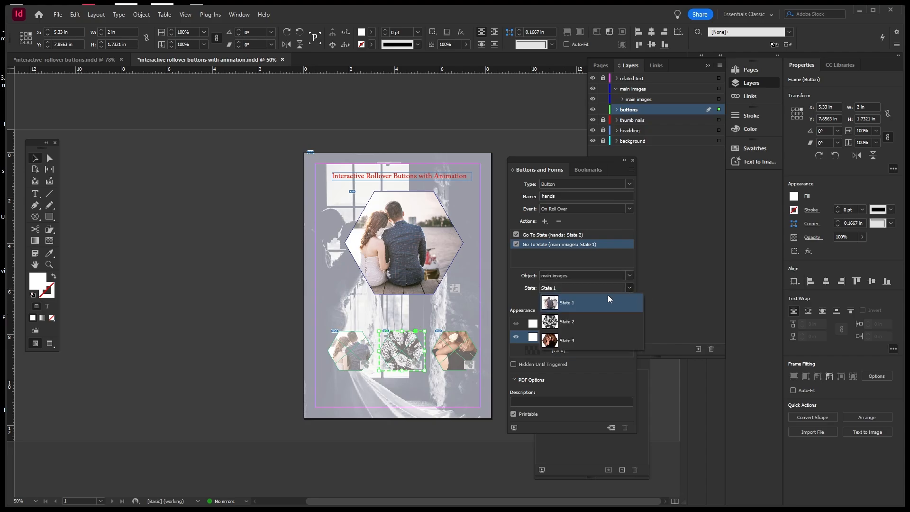
click(561, 322)
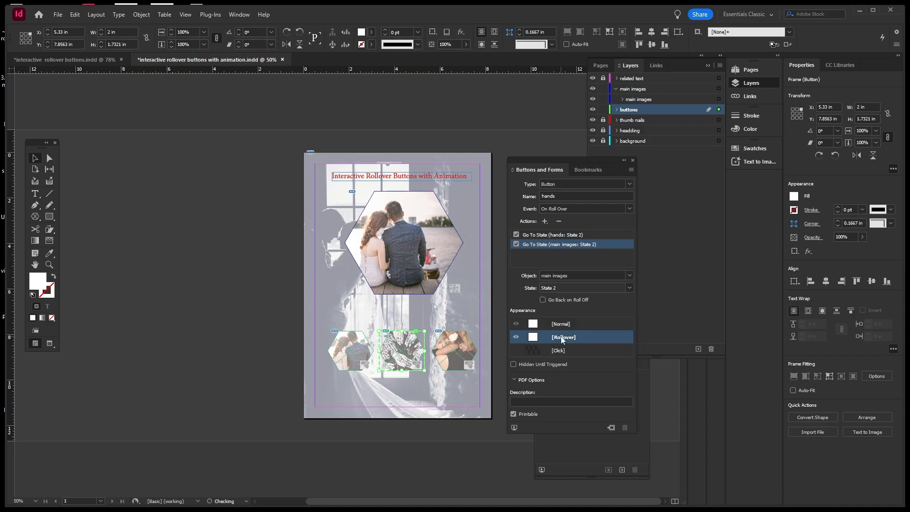
click(470, 353)
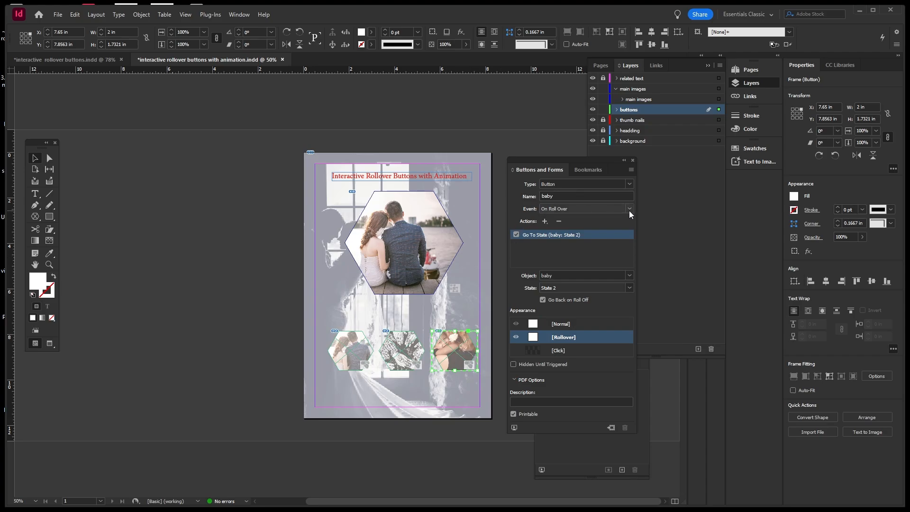
Add a Go To State action (main images, State 3) to the baby button and preview the EPUB spread.
click(545, 222)
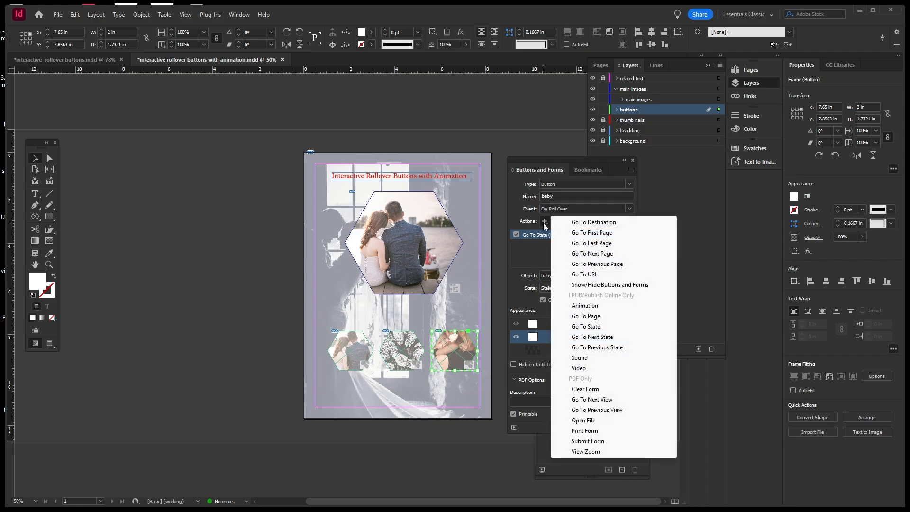
click(583, 327)
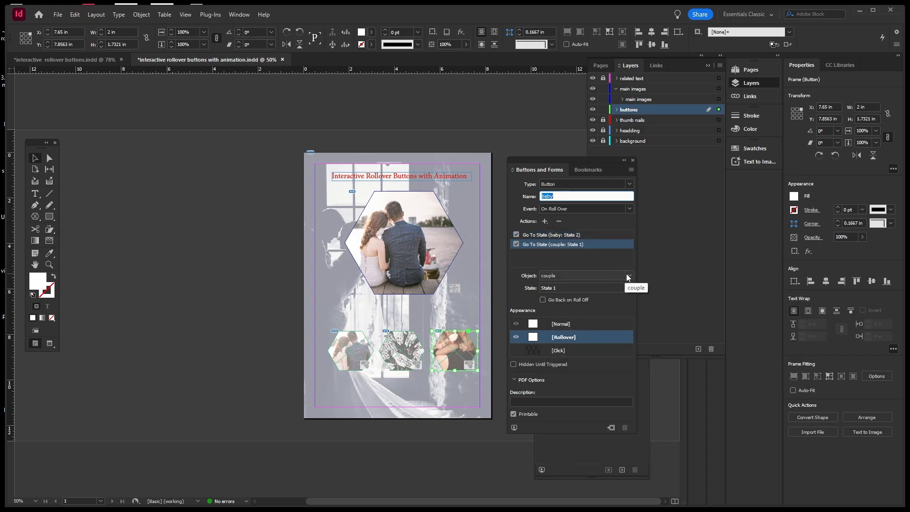
click(627, 274)
click(578, 314)
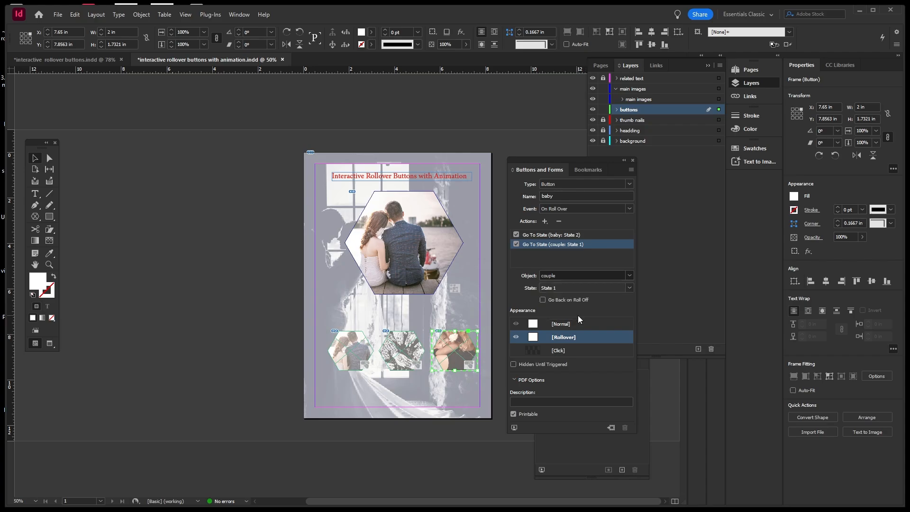
click(630, 288)
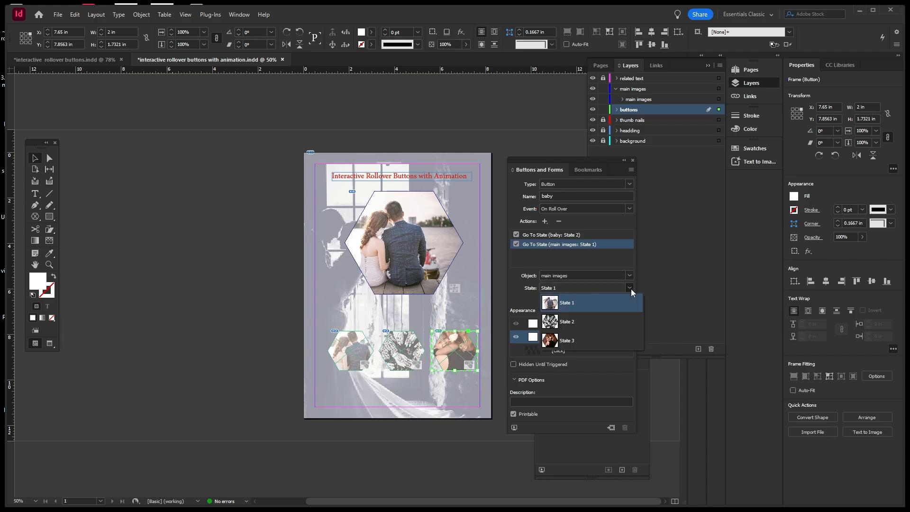
click(570, 341)
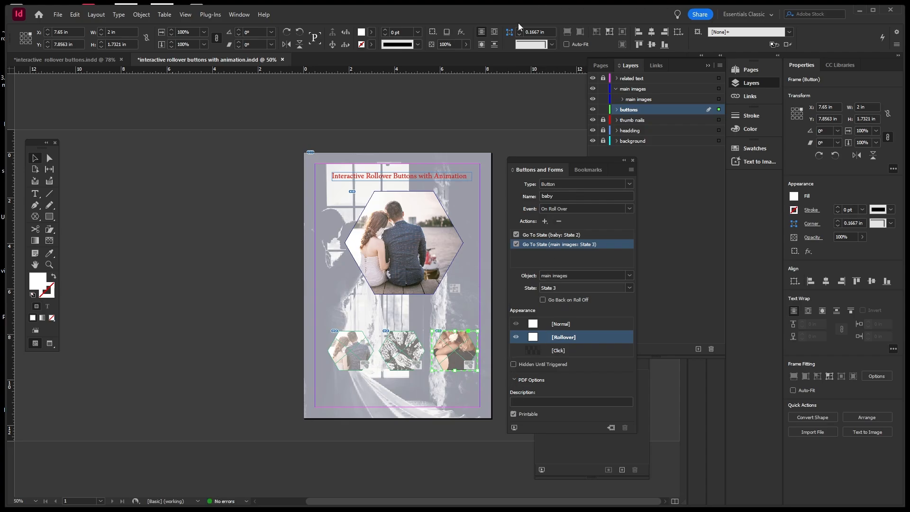
click(514, 428)
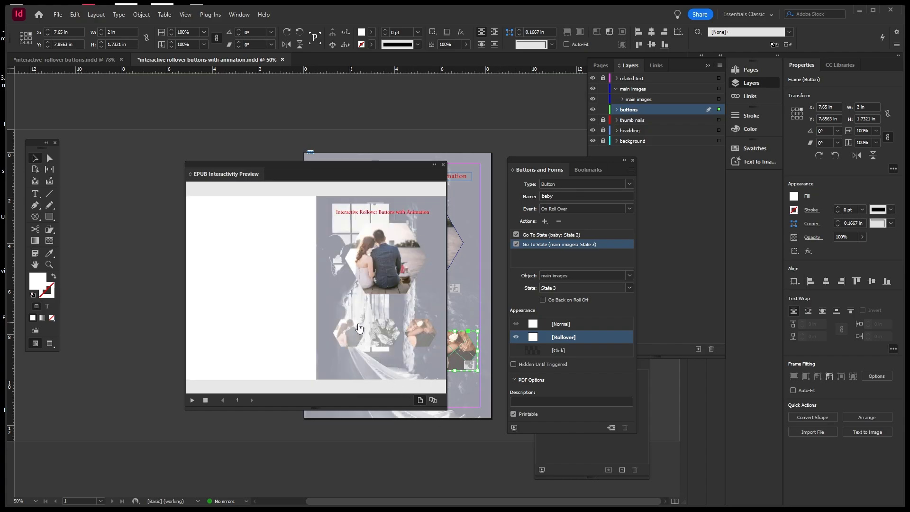
Test the three thumbnail rollovers in the EPUB Interactivity Preview, then close it.
mouse_move(378, 329)
mouse_move(417, 337)
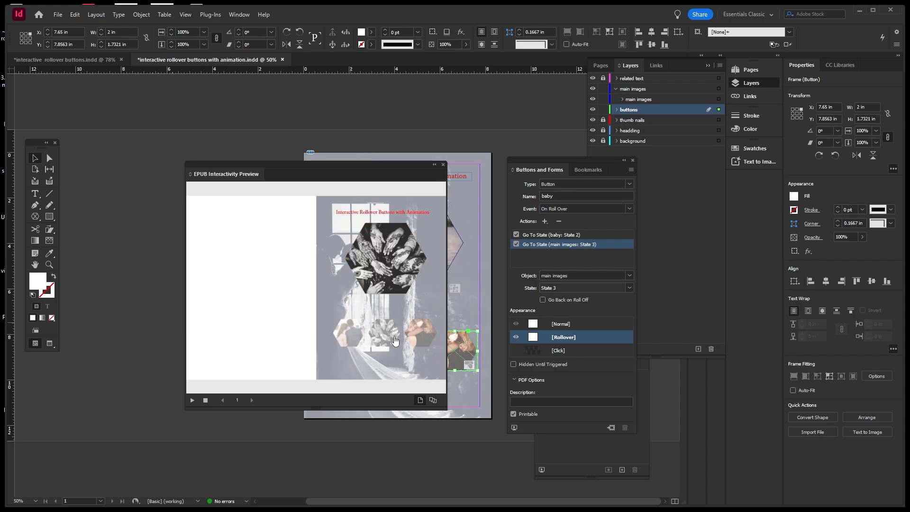
mouse_move(350, 342)
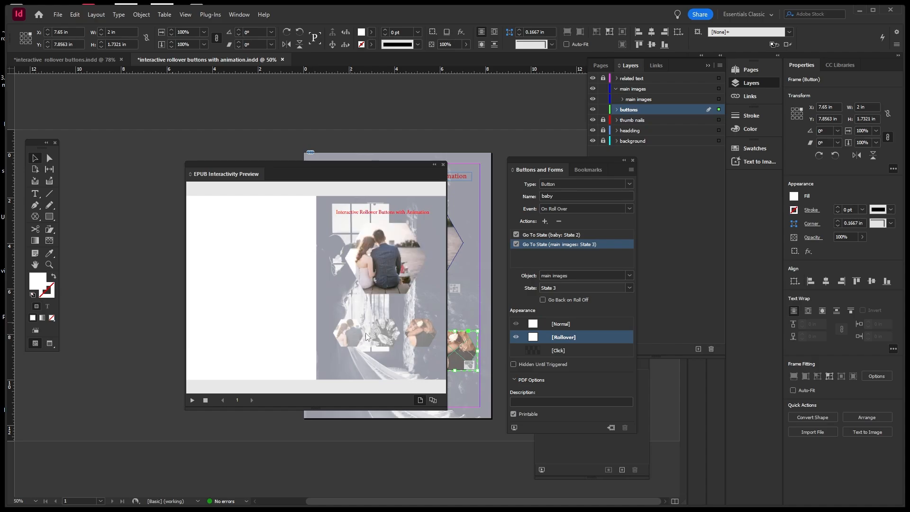
click(443, 165)
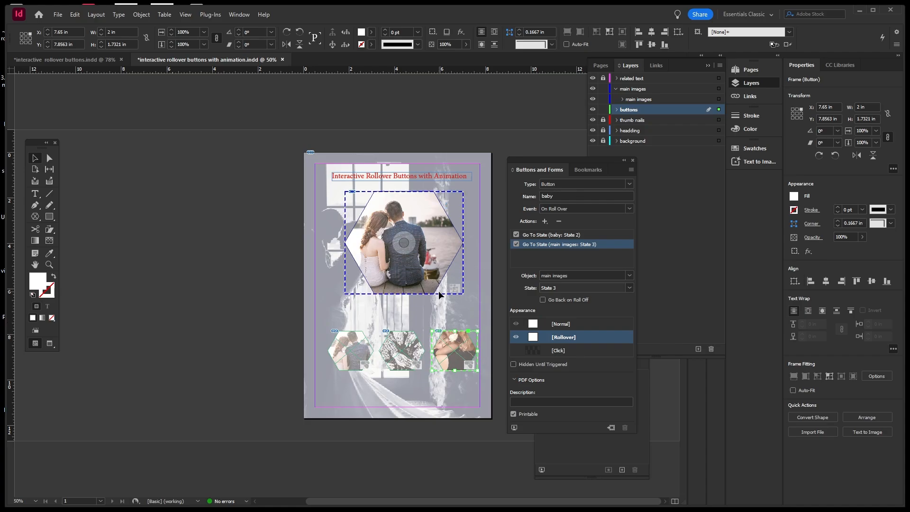
Save, lock the main images, thumb nails and buttons layers, and make related text unlocked and active.
key(ctrl+s)
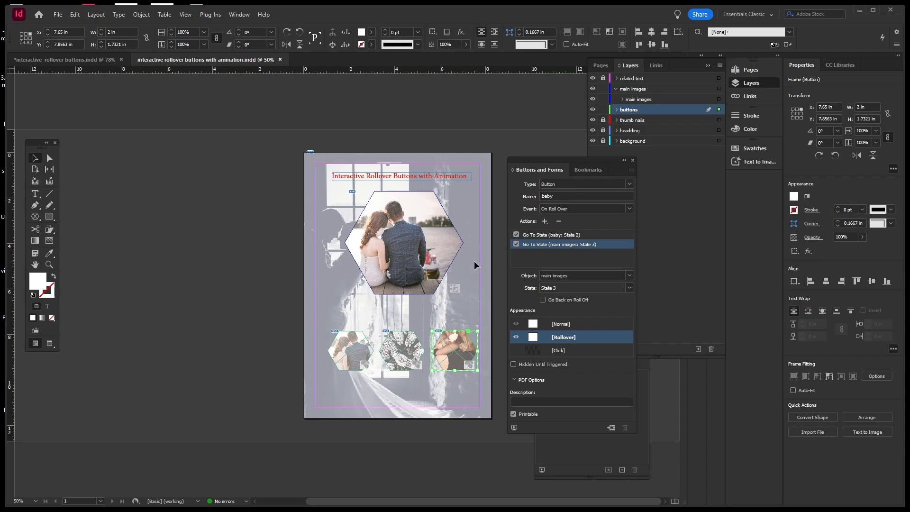
click(696, 203)
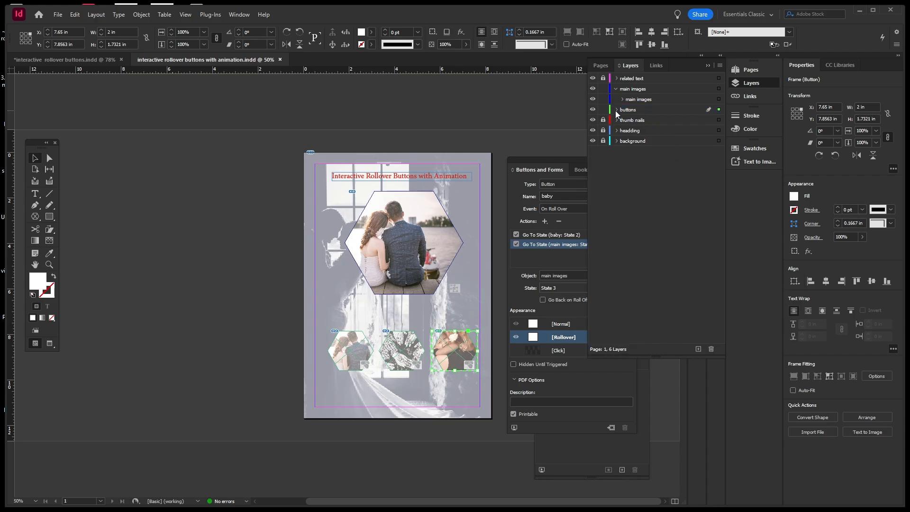
click(602, 99)
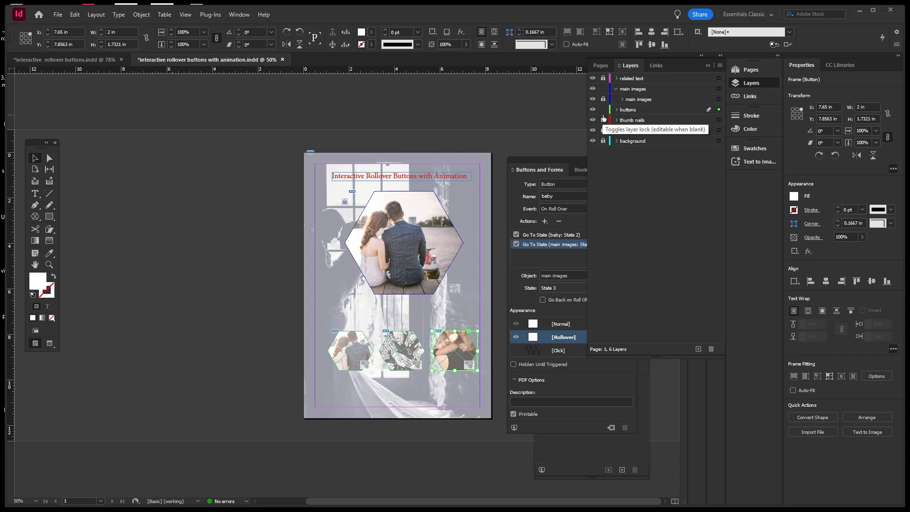
click(603, 119)
click(603, 109)
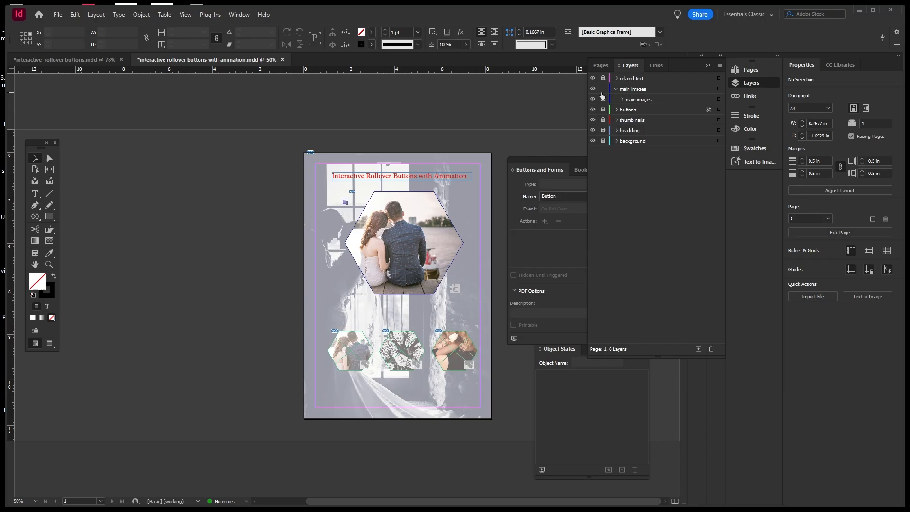
click(603, 88)
click(603, 78)
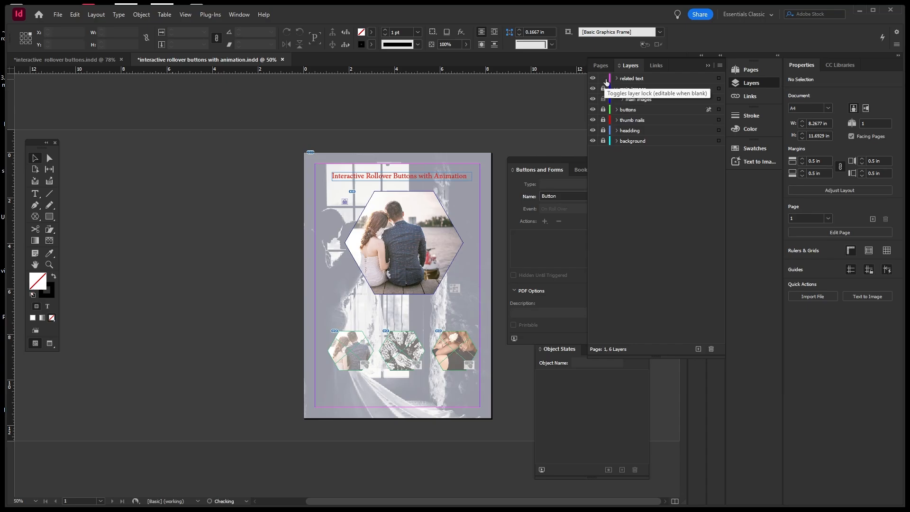
click(626, 80)
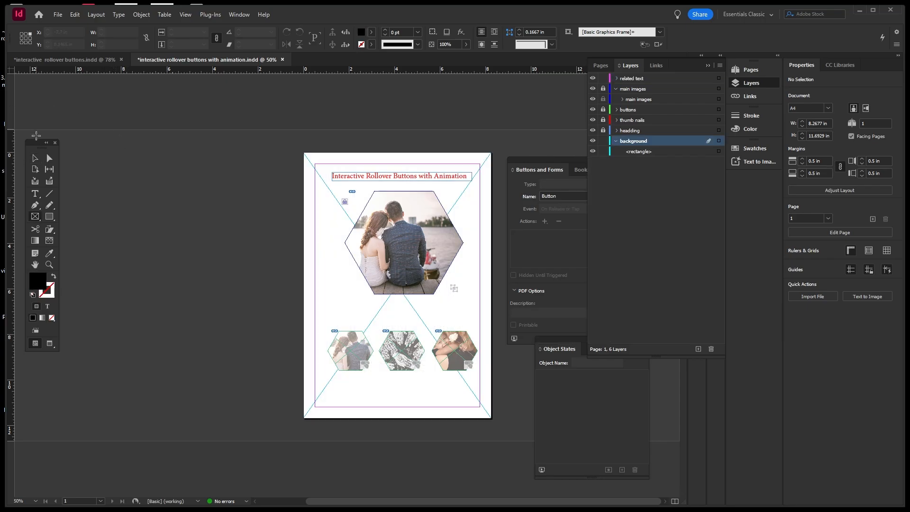
Draw a black rectangle covering the whole page on the background layer.
click(49, 216)
click(50, 217)
drag(304, 152, 495, 421)
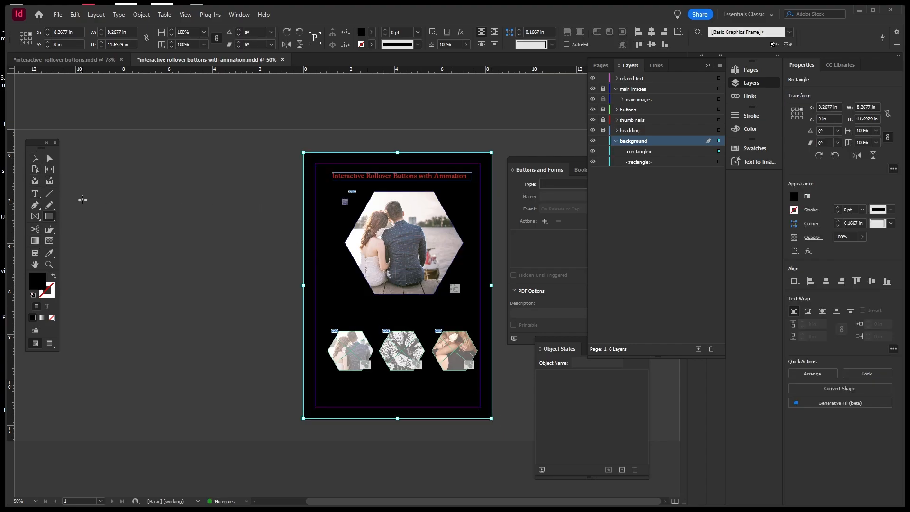
Lock the background layer, save the document, and make related text the active layer.
click(617, 140)
click(603, 141)
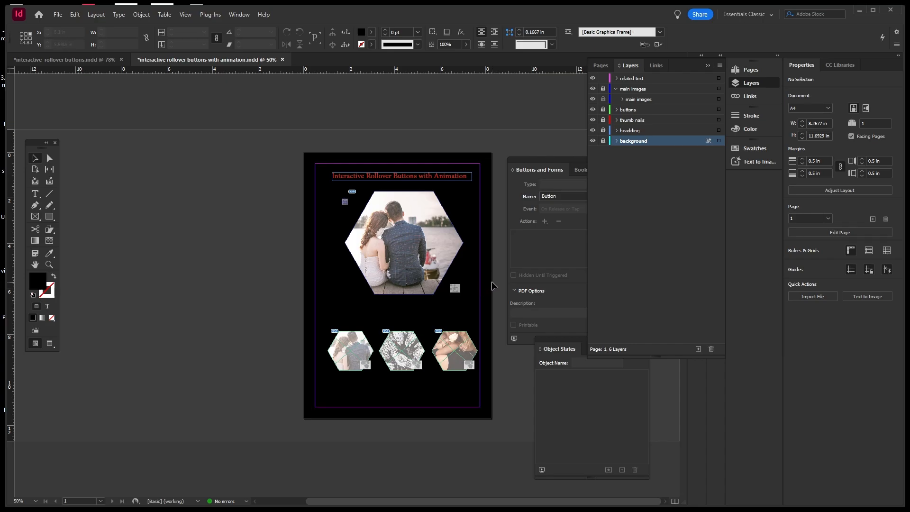
key(ctrl+s)
click(647, 242)
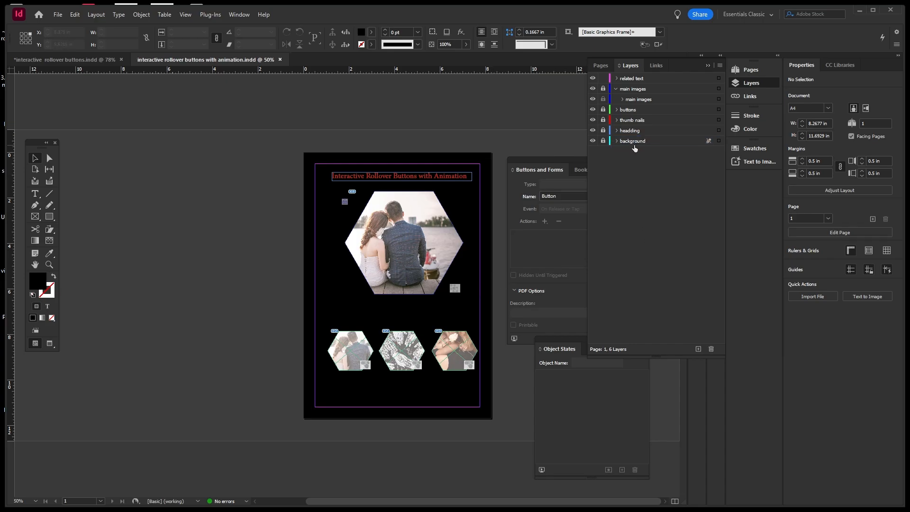
click(634, 80)
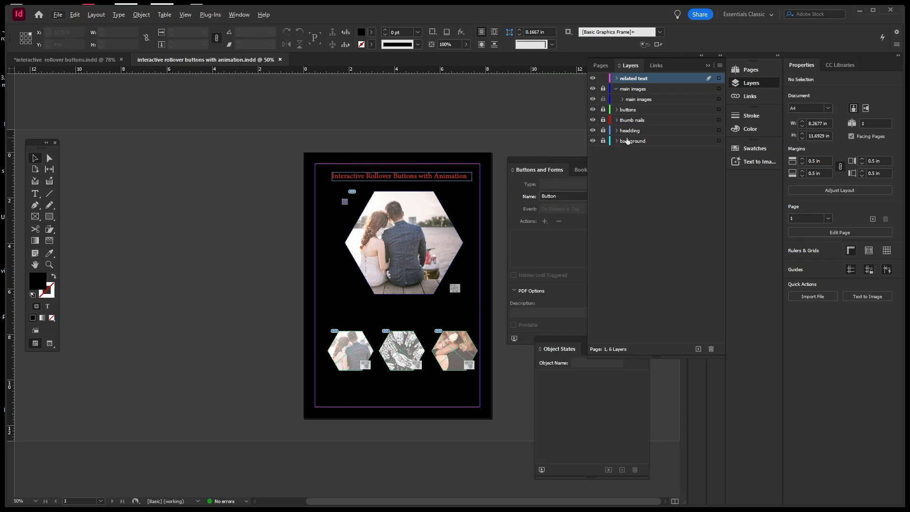
Unlock the buttons and thumb nails layers, move the three hexagon thumbnails lower, then relock both layers.
click(592, 120)
click(593, 120)
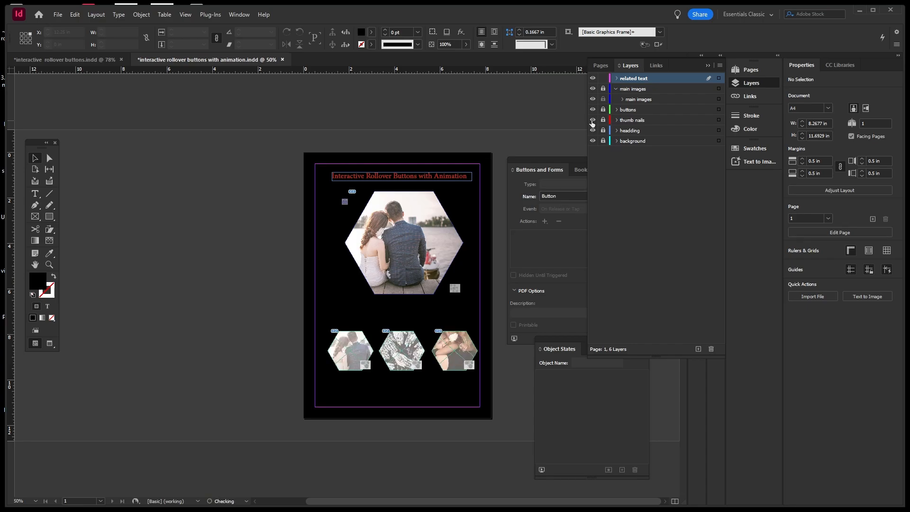
click(593, 110)
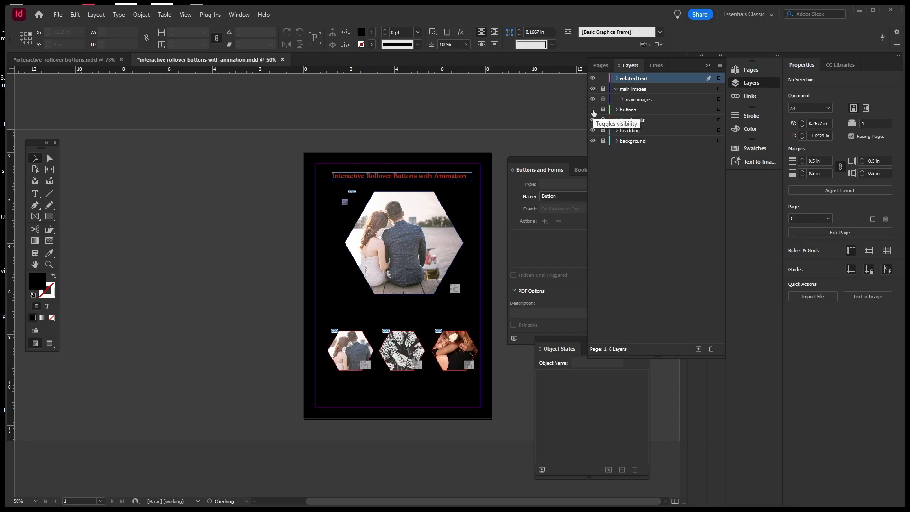
click(593, 110)
click(603, 110)
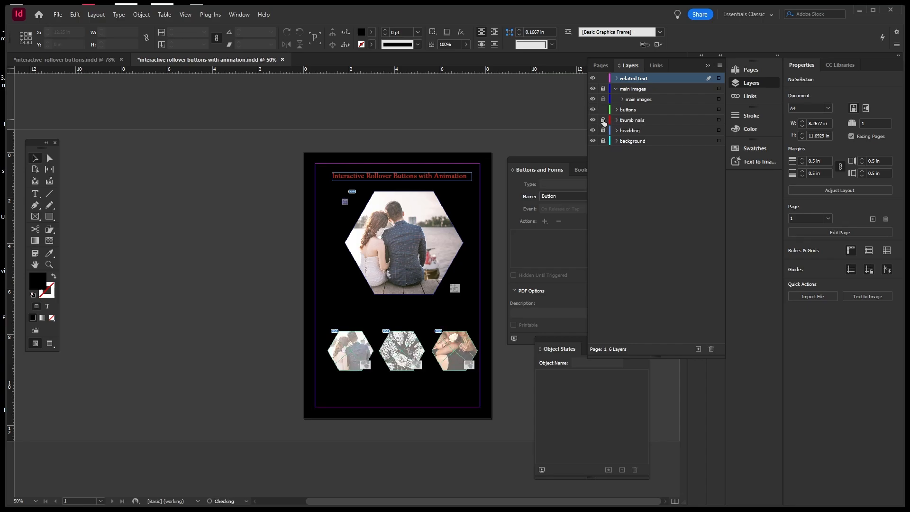
click(603, 120)
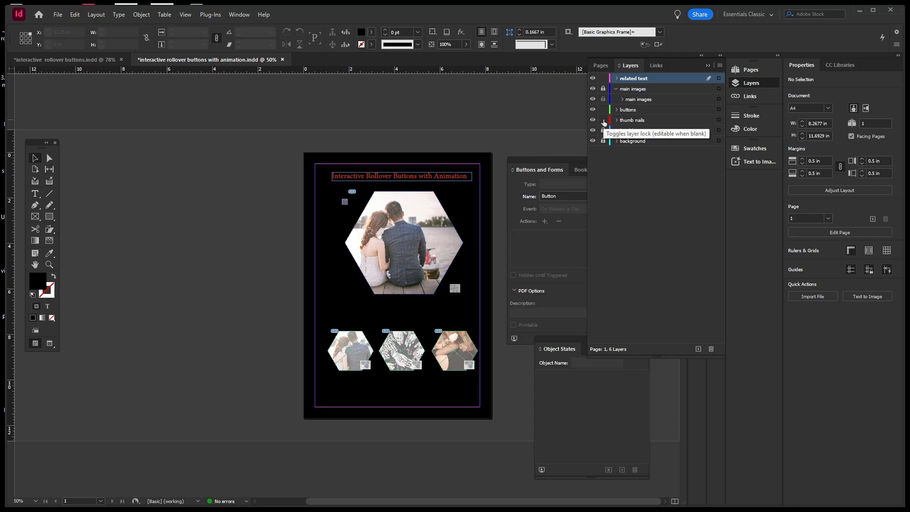
drag(324, 318, 474, 389)
drag(465, 355, 465, 377)
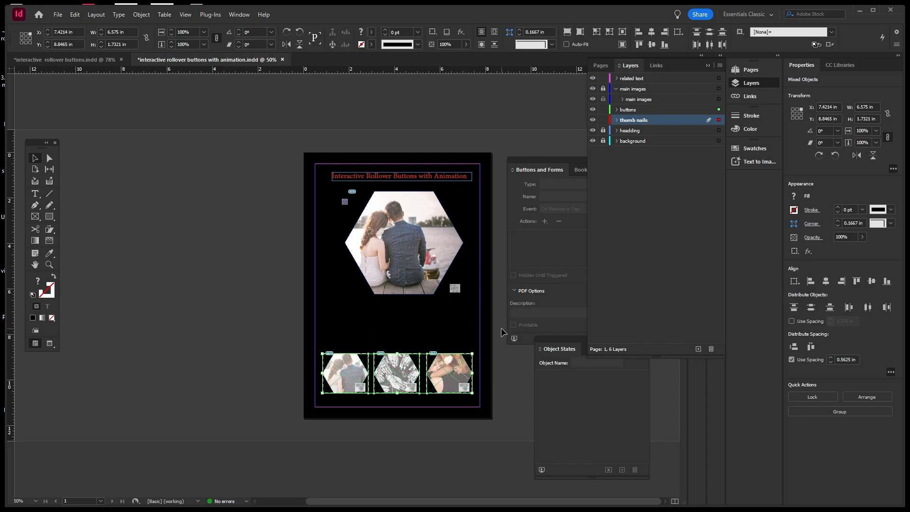
click(277, 268)
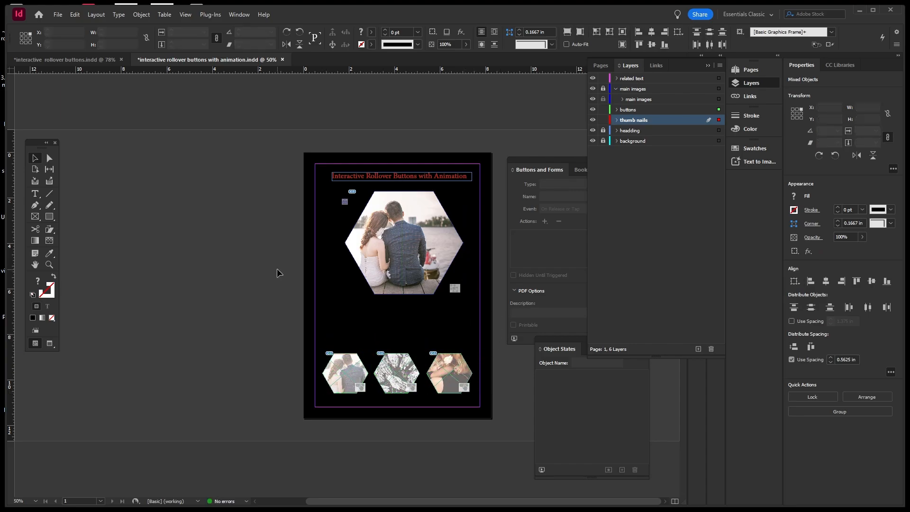
click(603, 109)
click(603, 120)
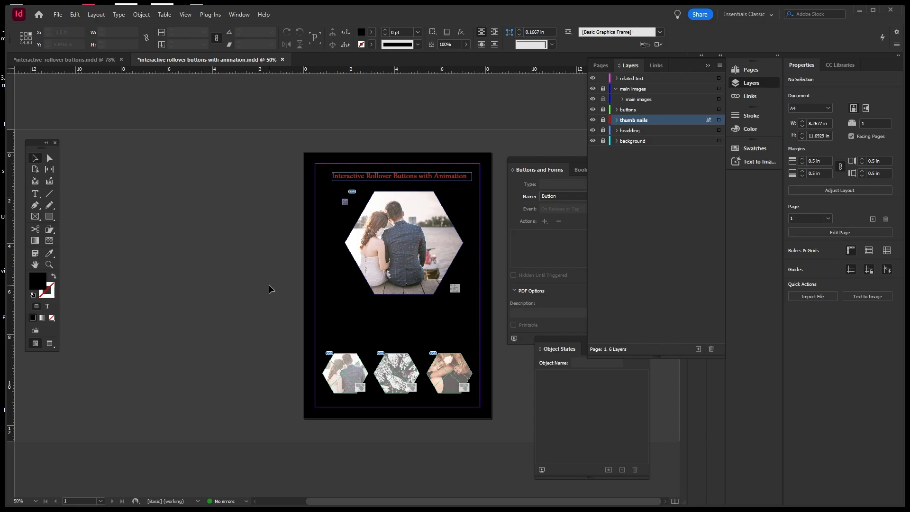
Draw a white-filled text frame below the main image on the related text layer.
click(35, 193)
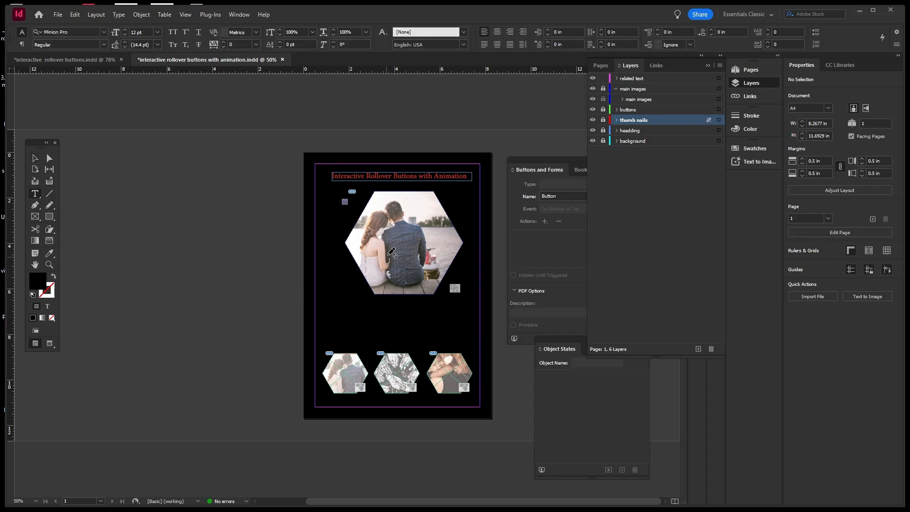
click(638, 81)
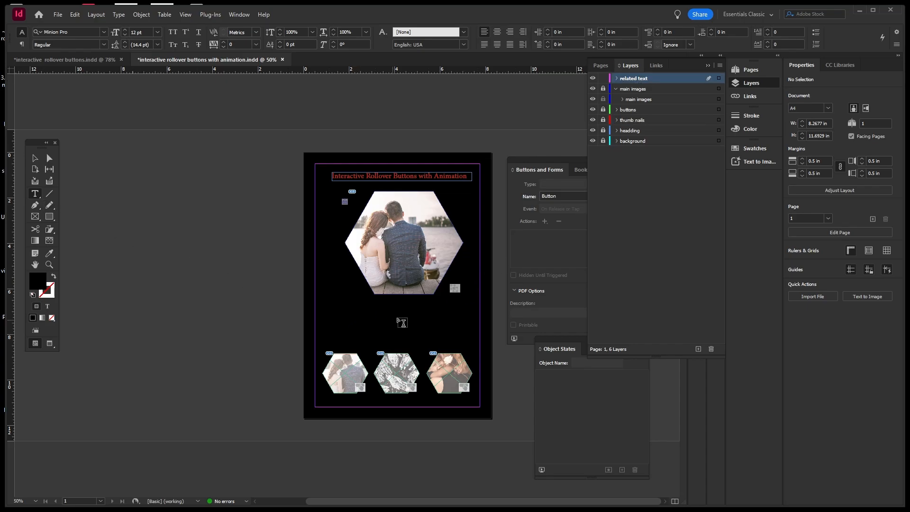
drag(374, 304, 432, 311)
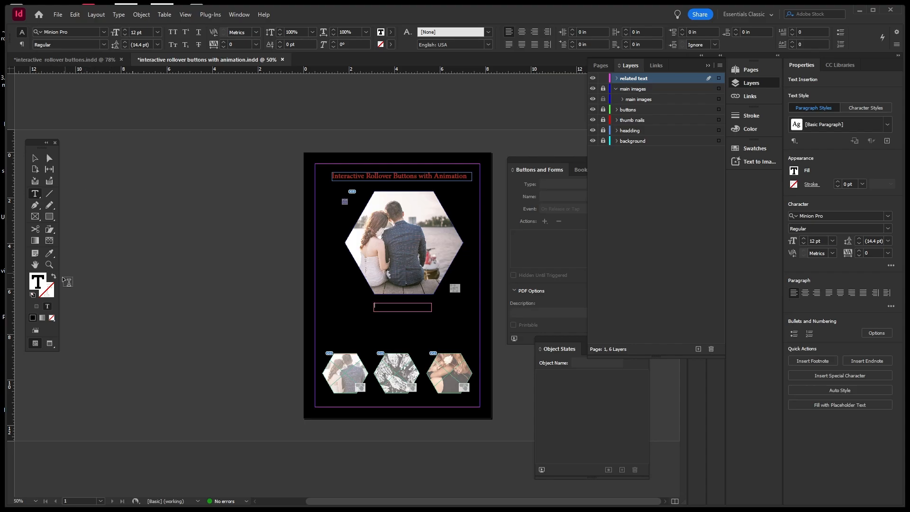
double_click(41, 279)
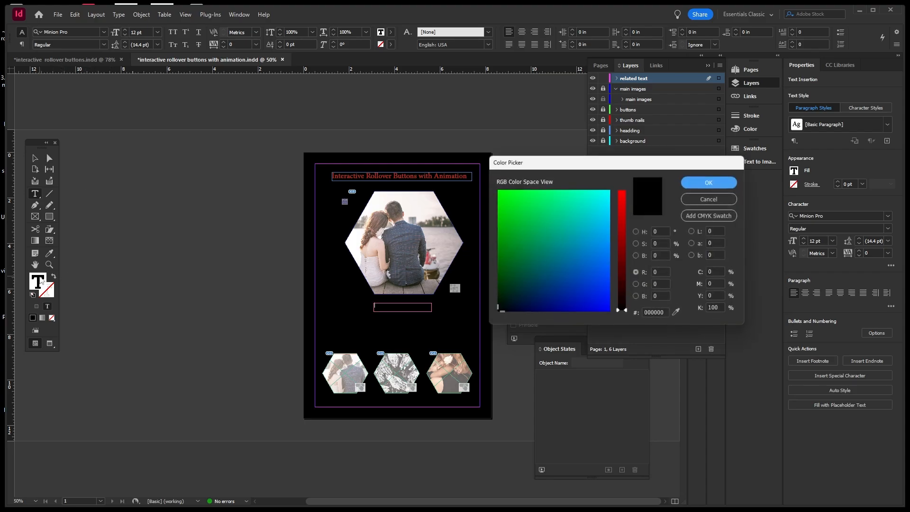
click(637, 232)
click(559, 214)
click(496, 190)
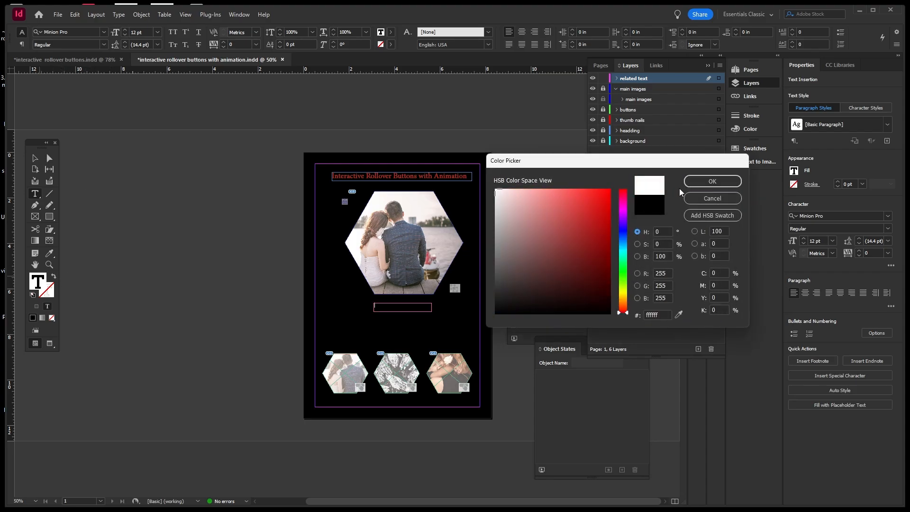
click(693, 182)
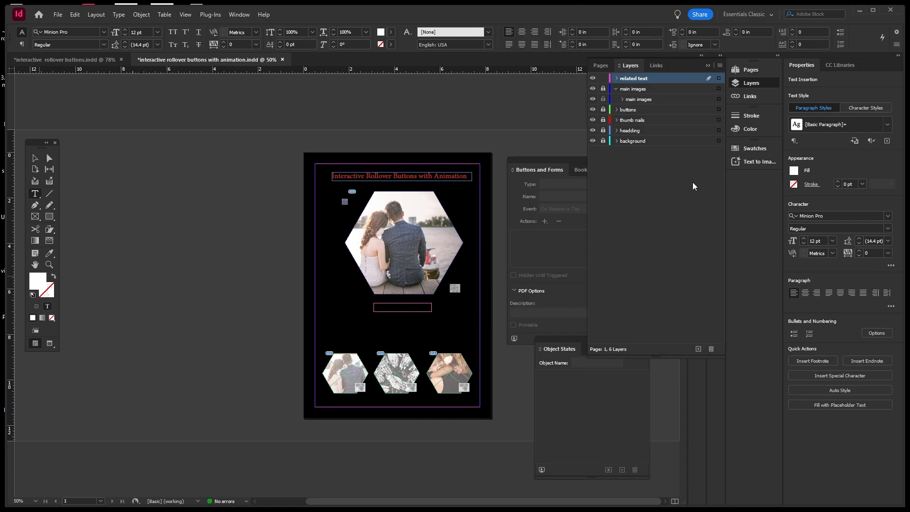
Type the caption COUPLE and set it to 24 pt.
text(ou)
drag(392, 305, 358, 304)
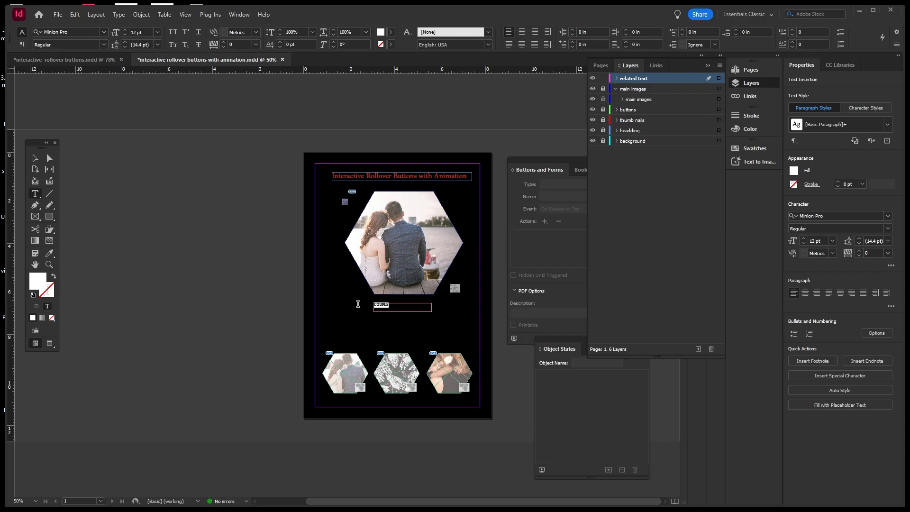
click(157, 32)
click(144, 135)
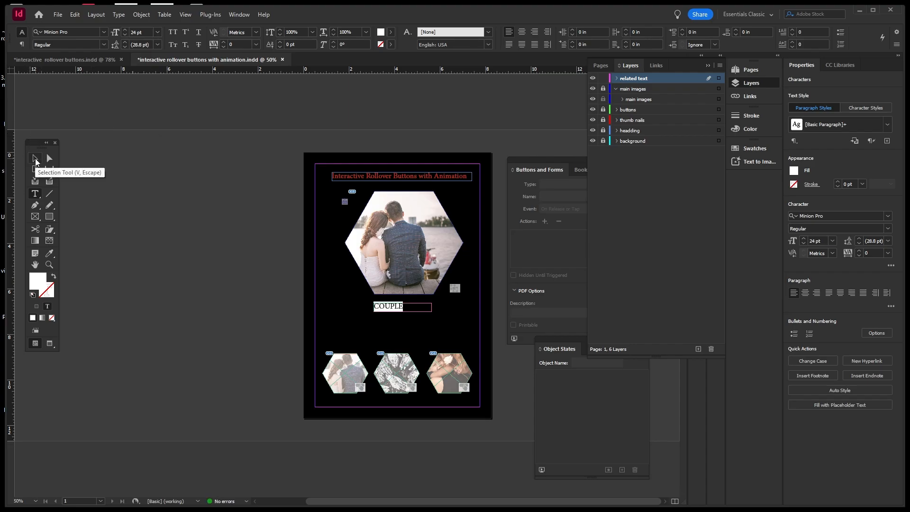
Centre the COUPLE caption within its text frame.
click(36, 160)
click(158, 238)
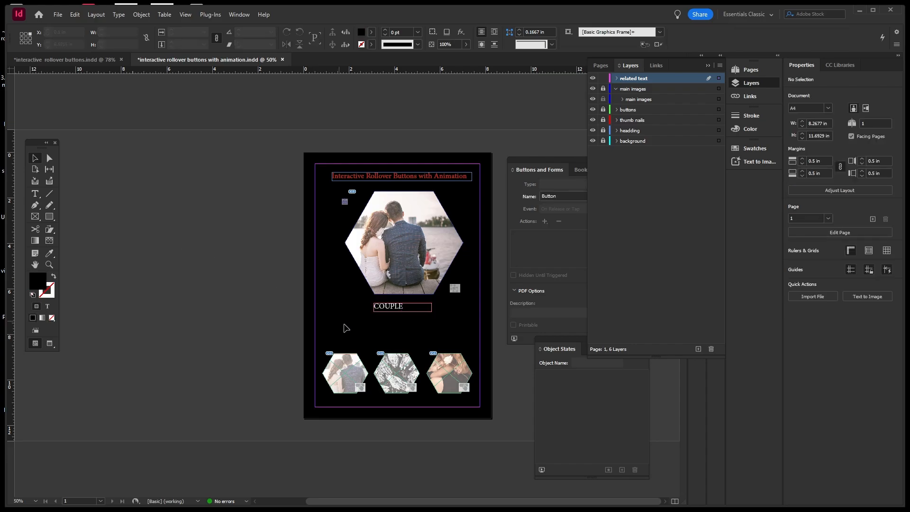
click(398, 311)
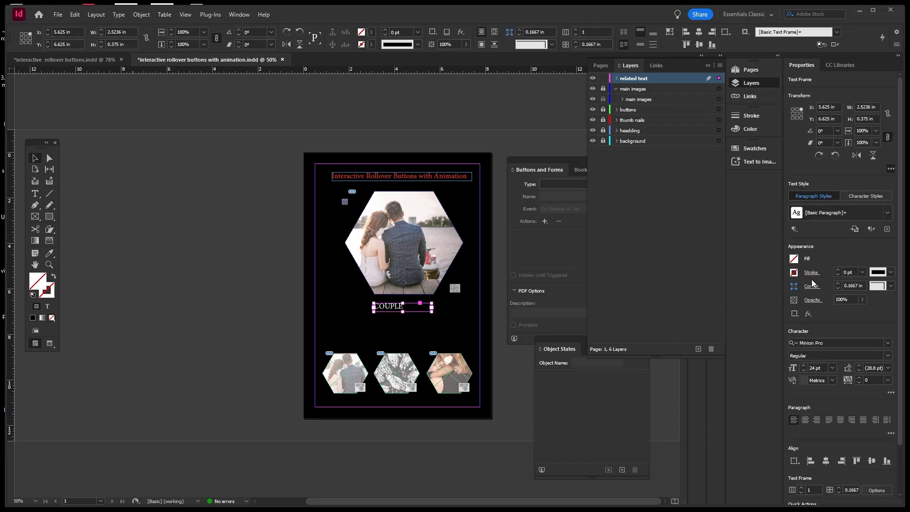
click(805, 420)
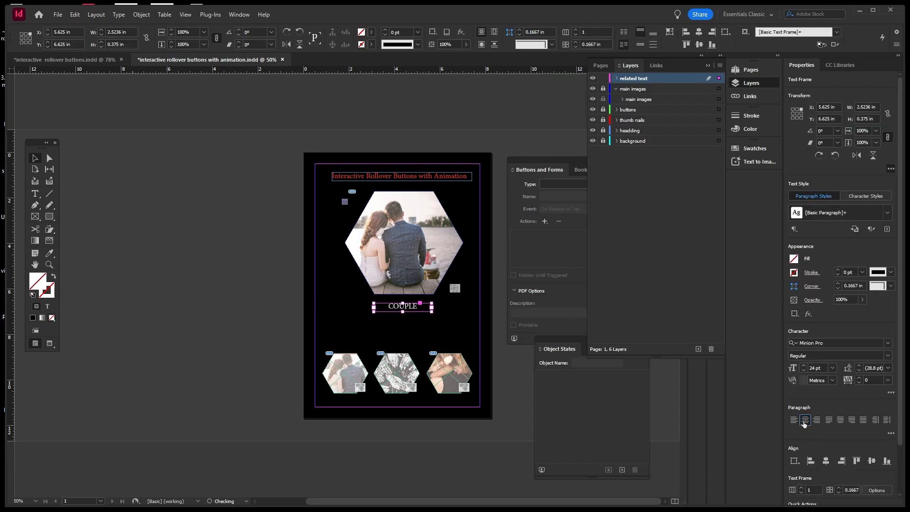
click(246, 284)
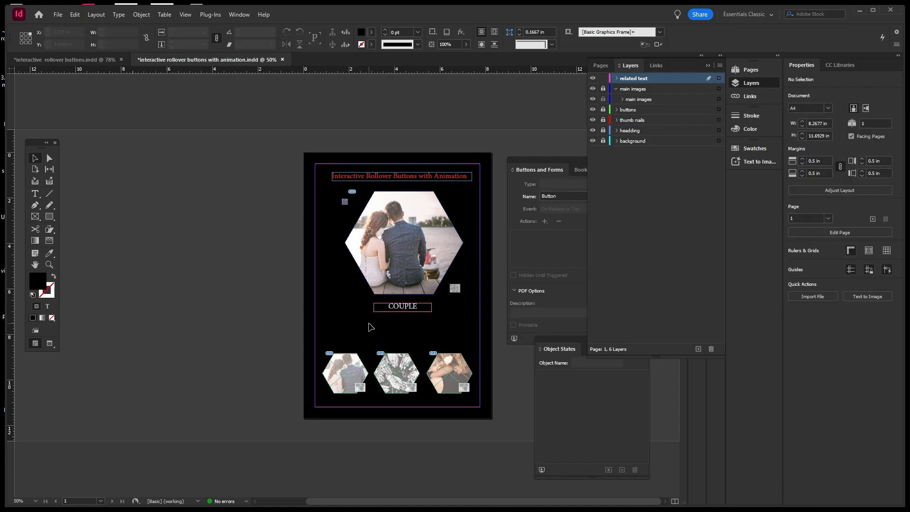
click(37, 196)
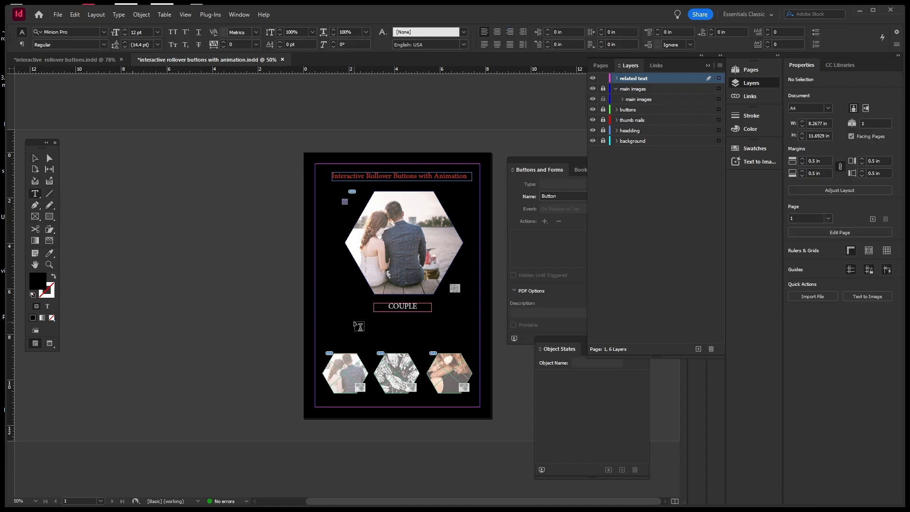
Draw a body text frame beneath COUPLE and fill it with placeholder text.
drag(348, 321, 466, 343)
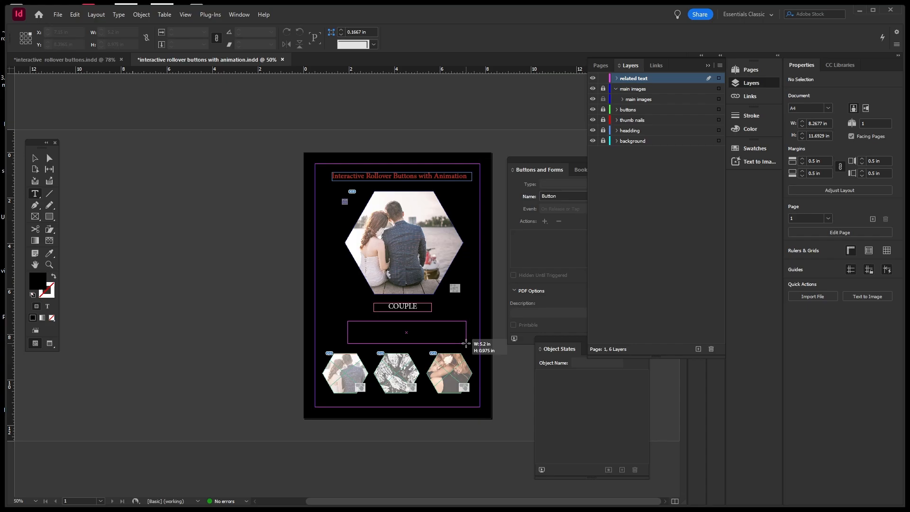
drag(466, 343, 462, 343)
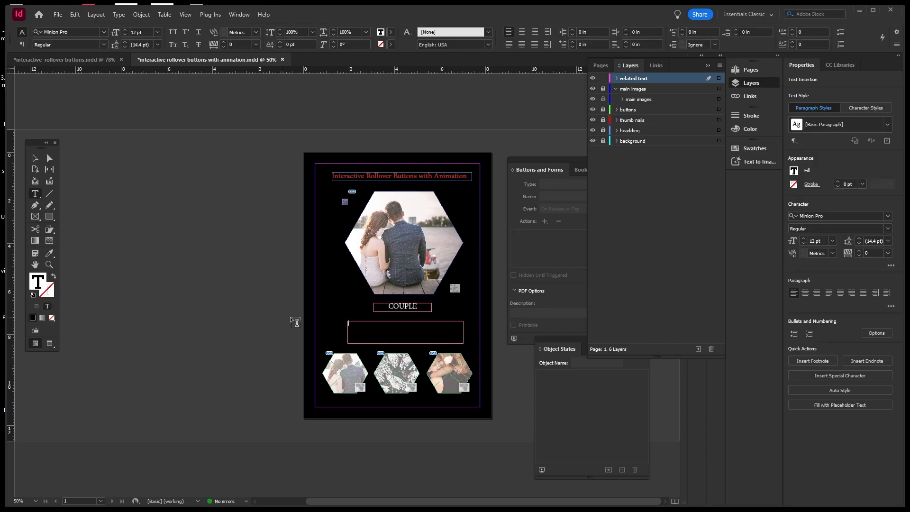
right_click(359, 326)
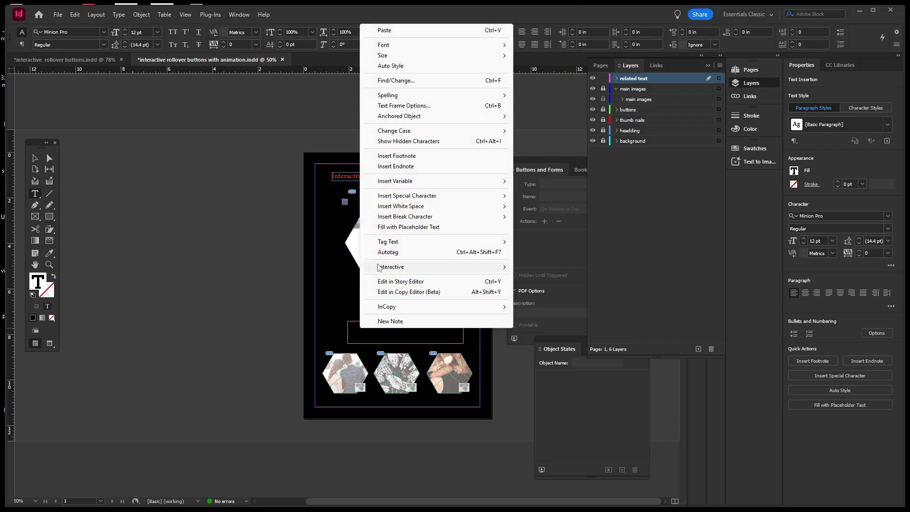
click(403, 230)
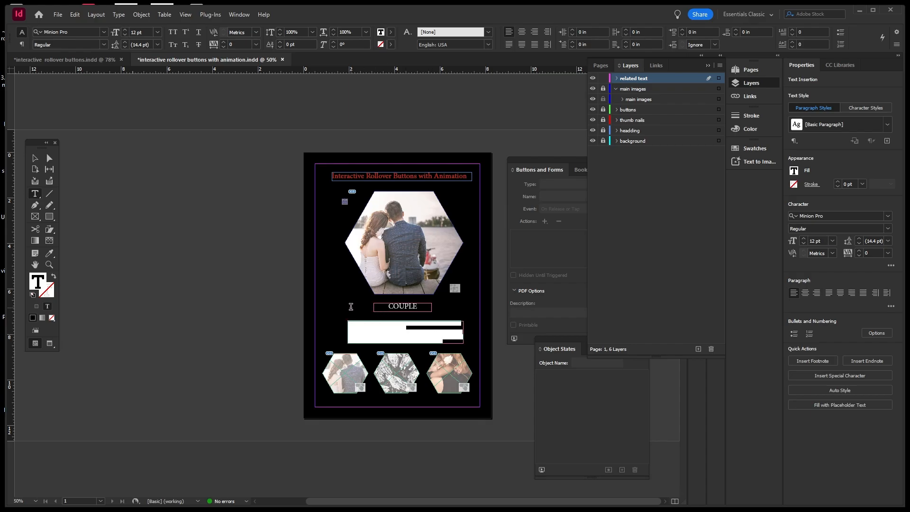
Colour the placeholder body text white.
double_click(43, 281)
click(637, 232)
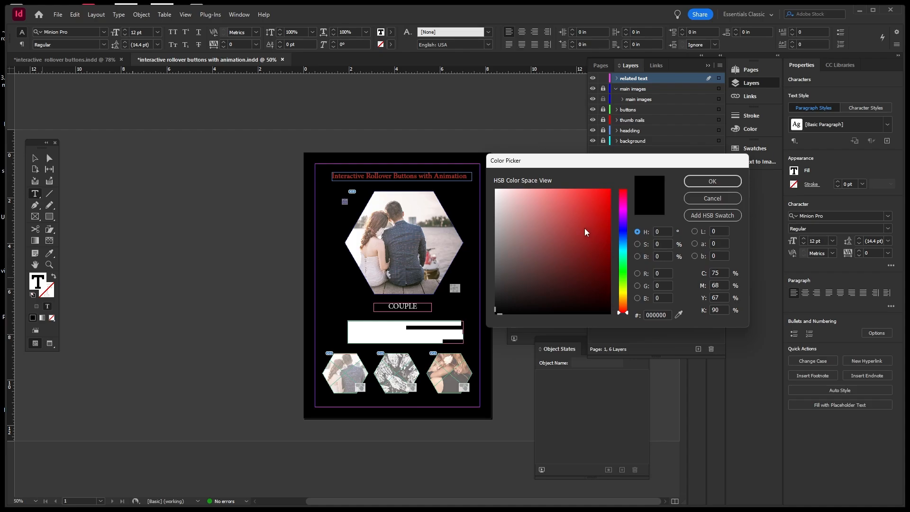
click(624, 301)
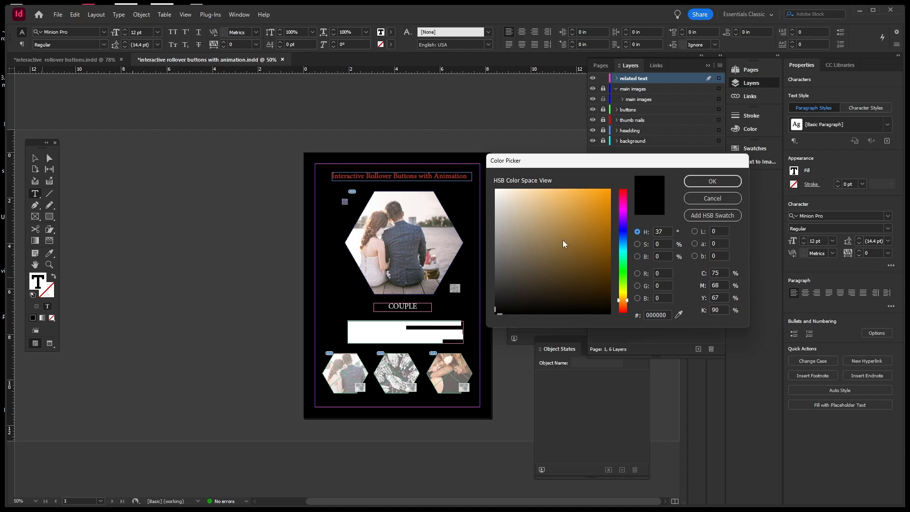
mouse_move(563, 243)
mouse_down()
mouse_move(524, 195)
mouse_move(489, 181)
mouse_up()
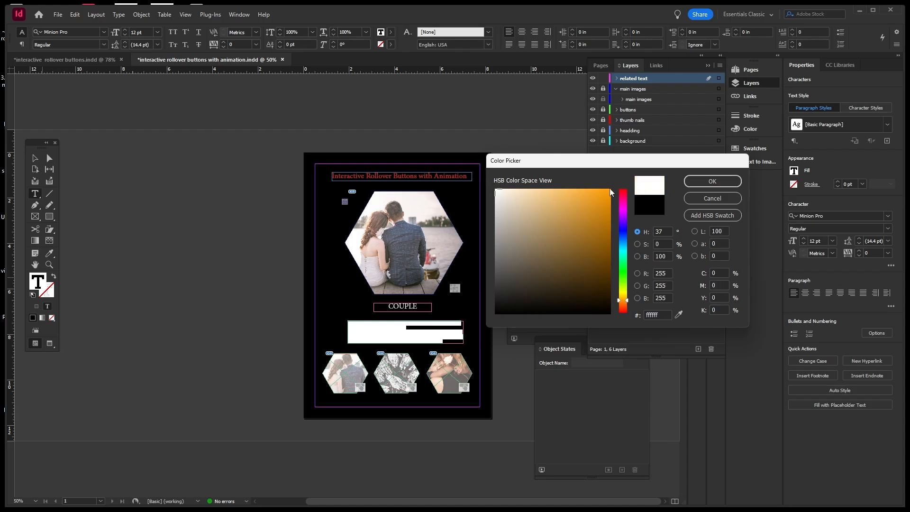
click(690, 180)
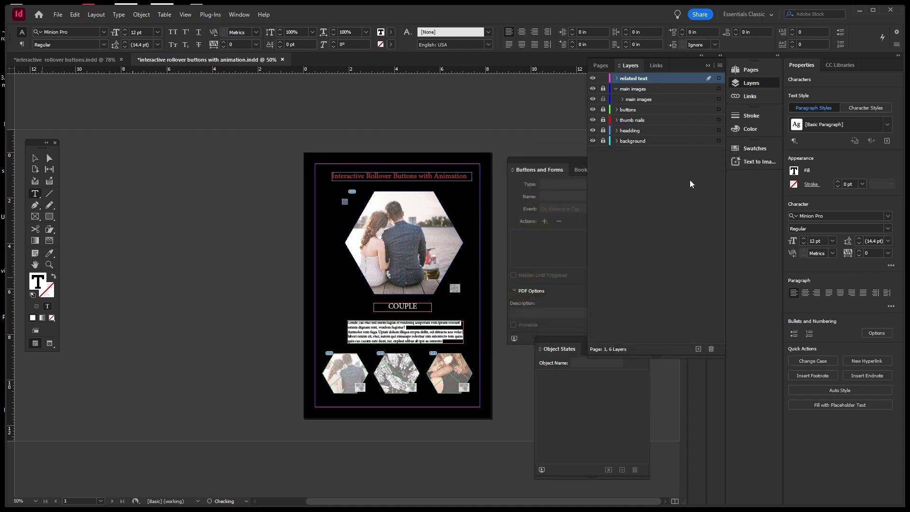
Select the body text frame and apply Align Center to its paragraph.
click(36, 159)
click(131, 221)
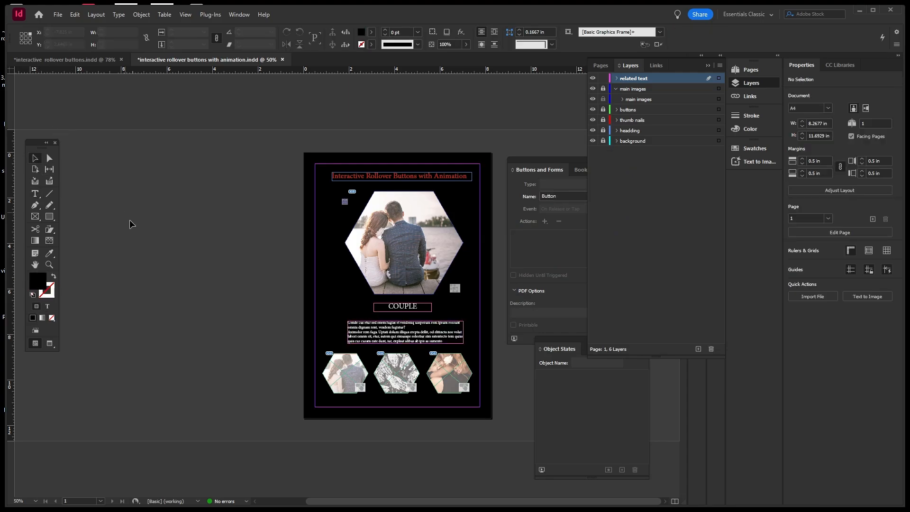
click(377, 336)
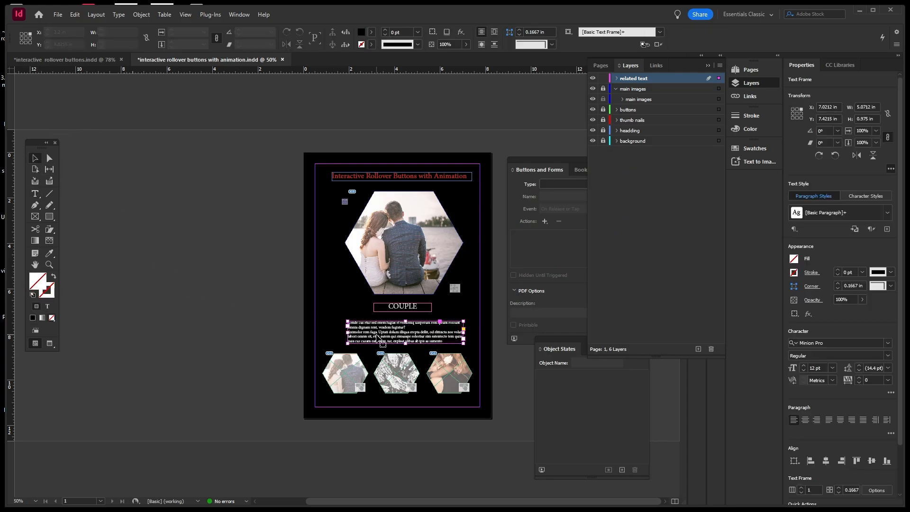
click(805, 419)
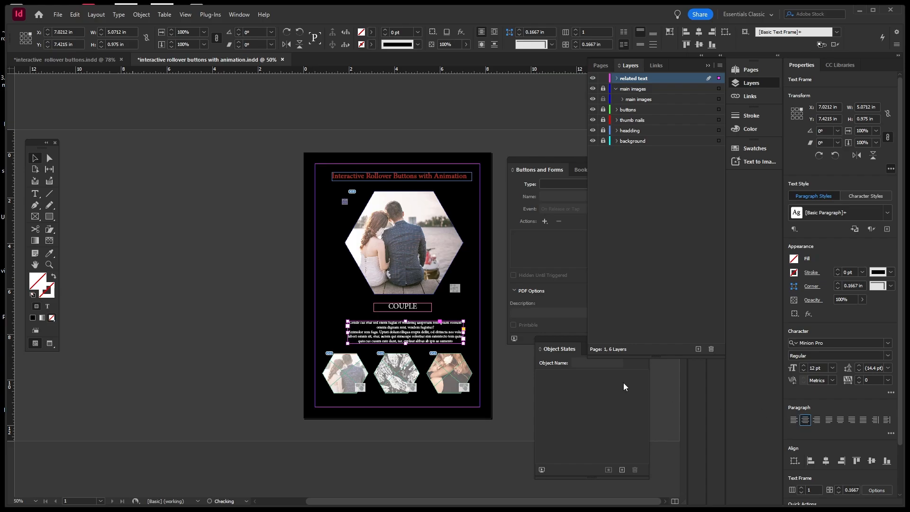
click(290, 326)
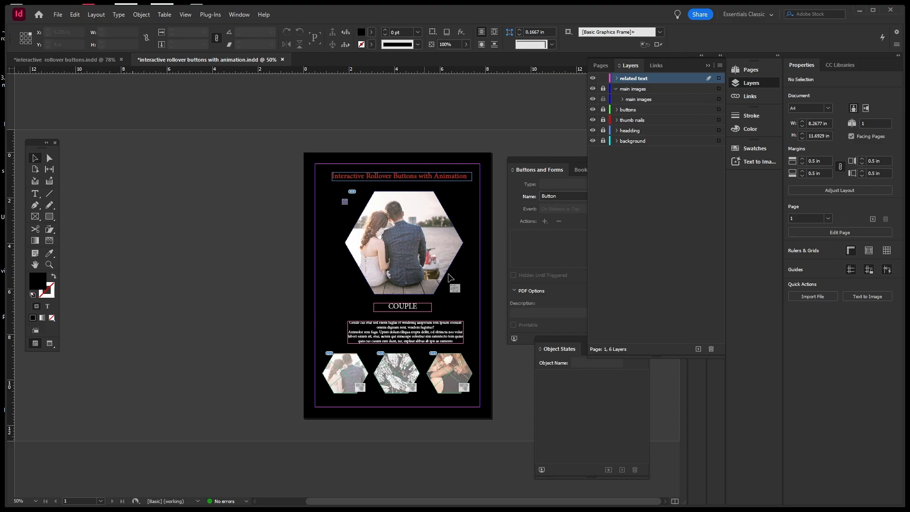
click(657, 238)
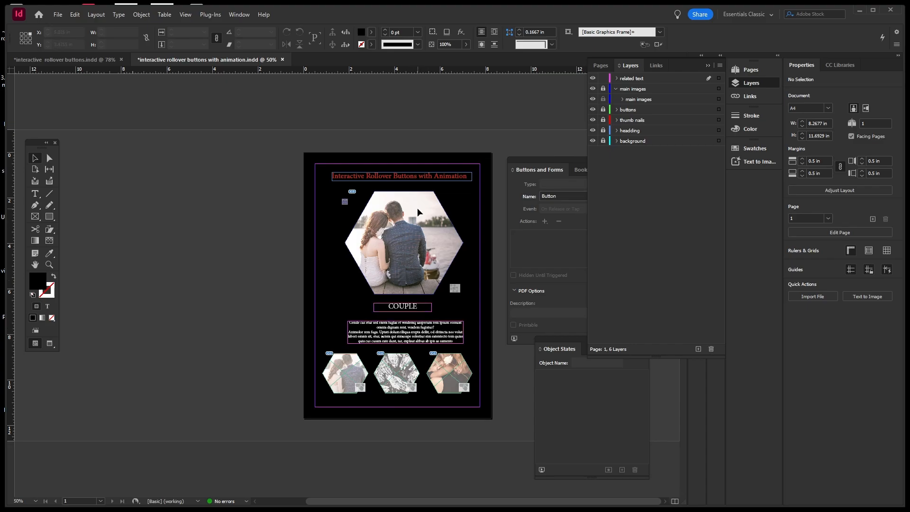
Group the COUPLE caption and body text frames with Ctrl+G.
click(617, 78)
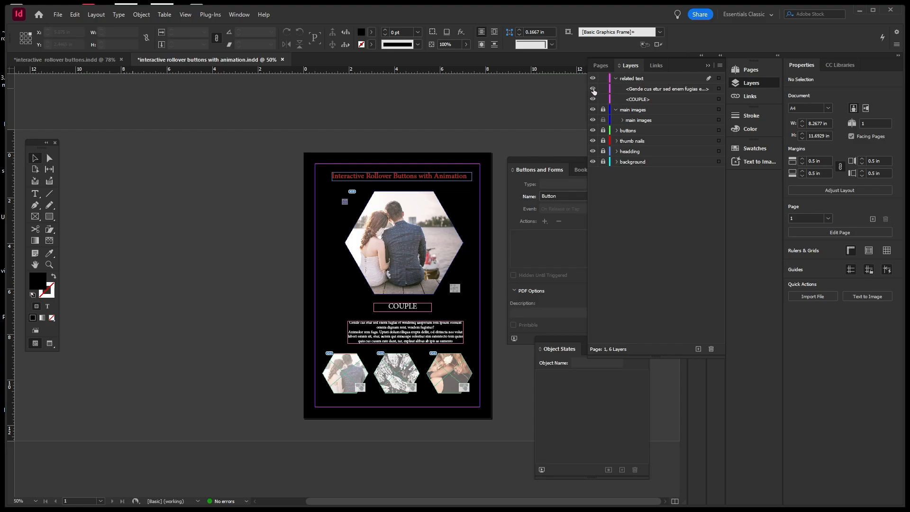
click(593, 89)
click(593, 89)
click(594, 89)
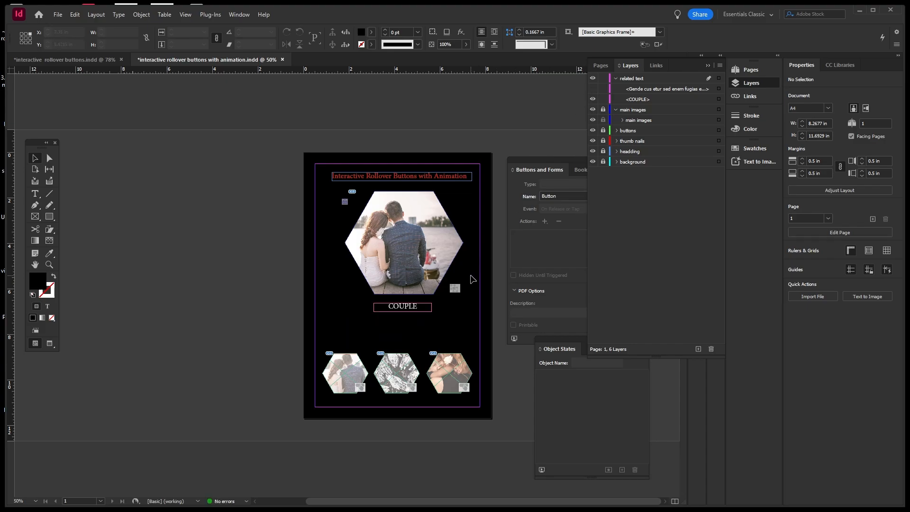
click(593, 89)
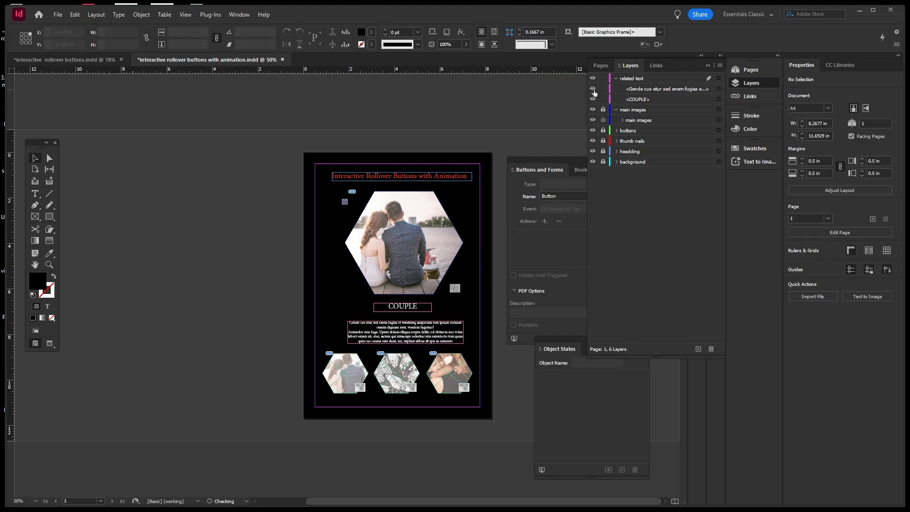
click(415, 308)
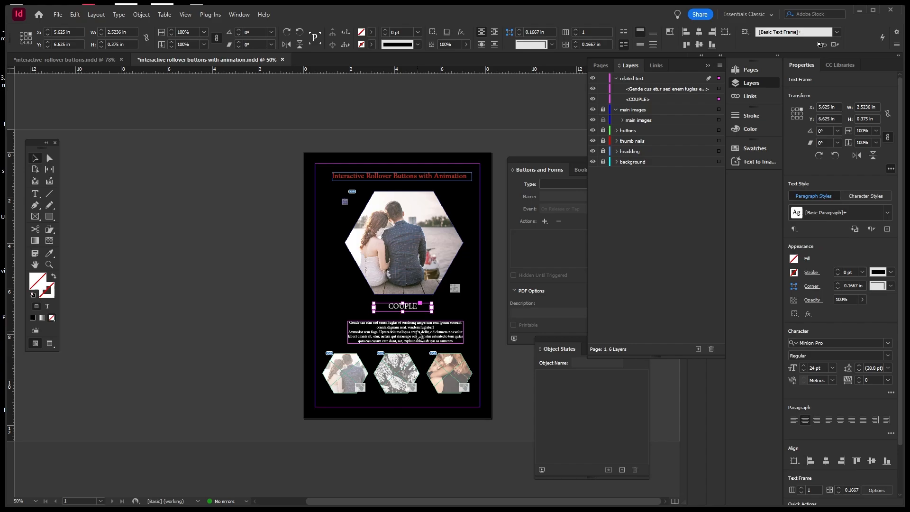
shift+click(420, 336)
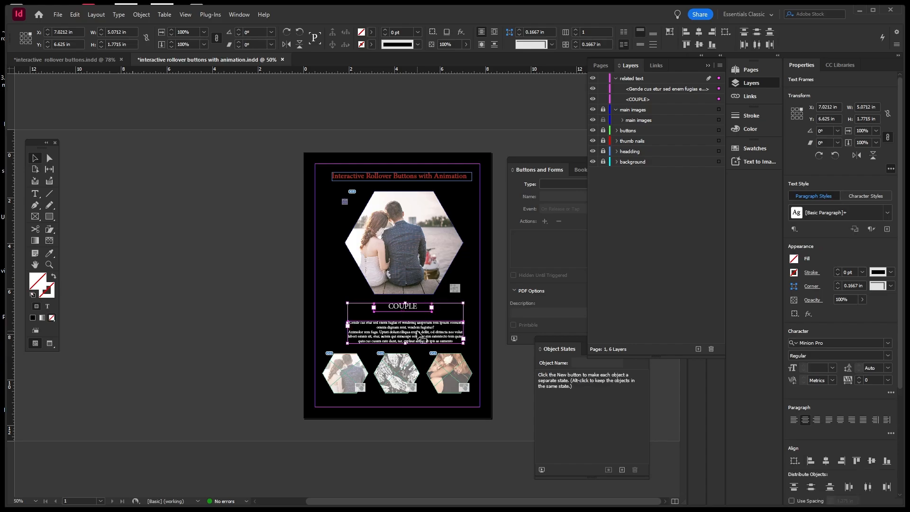
key(ctrl+g)
click(578, 132)
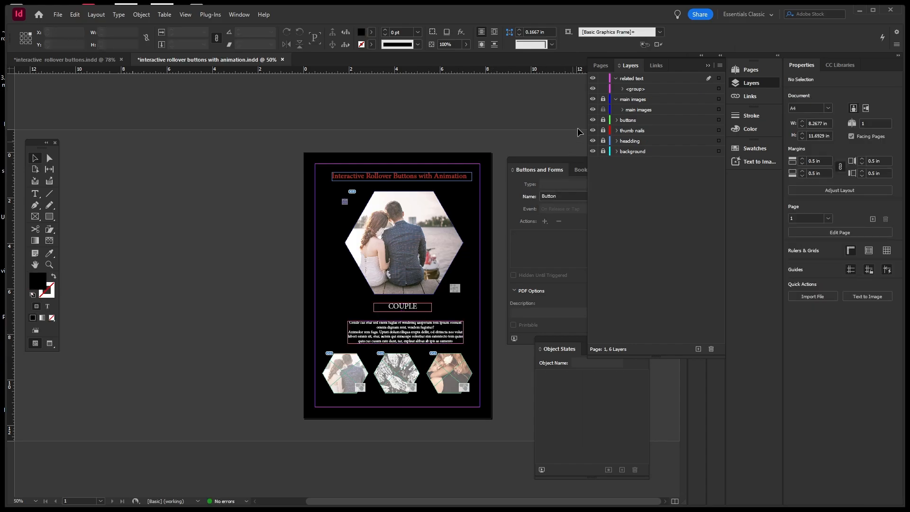
Paste a duplicate of the caption group in place and hide the original.
click(592, 90)
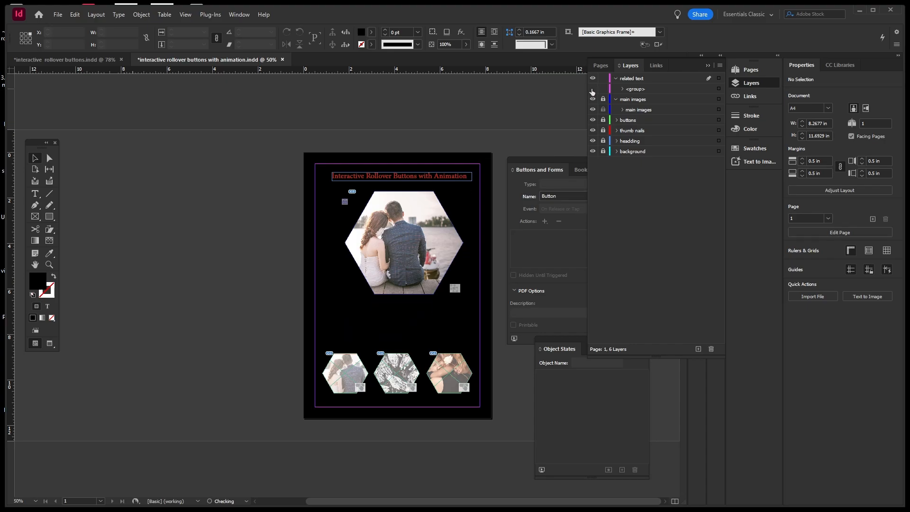
click(593, 89)
click(632, 89)
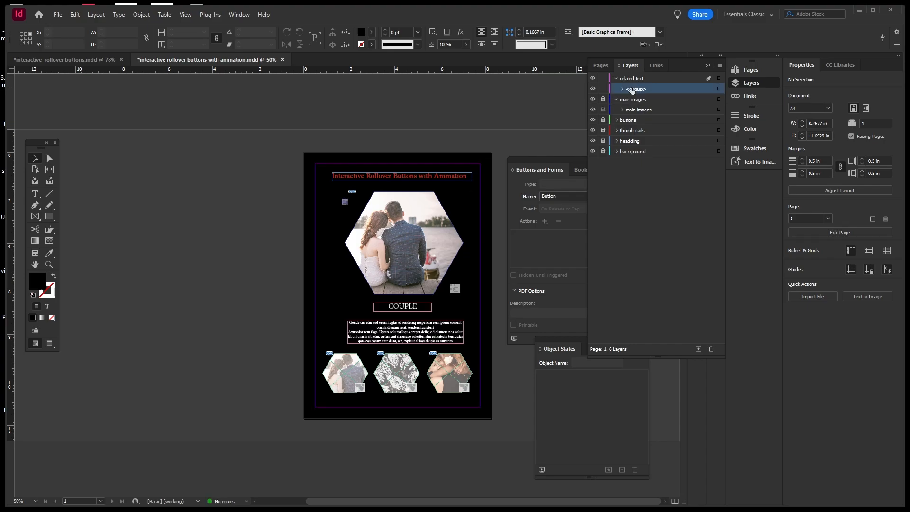
click(719, 89)
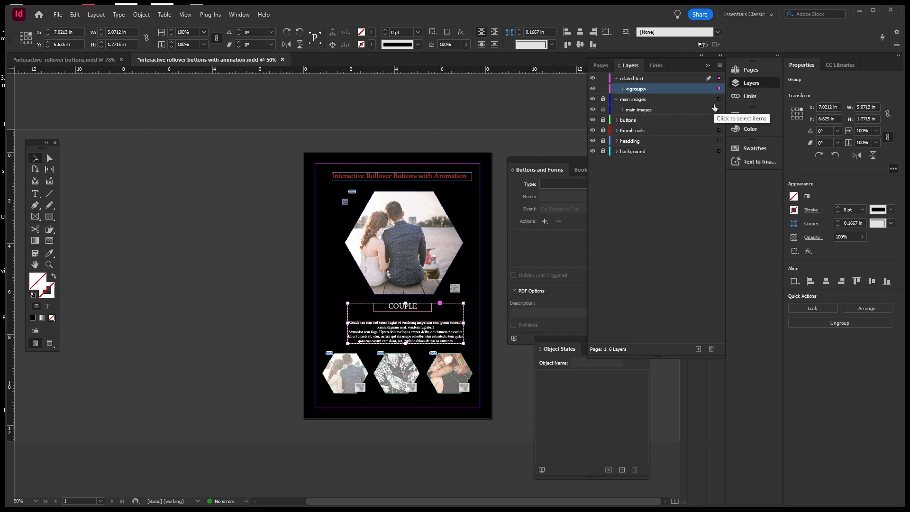
key(ctrl+alt+shift+v)
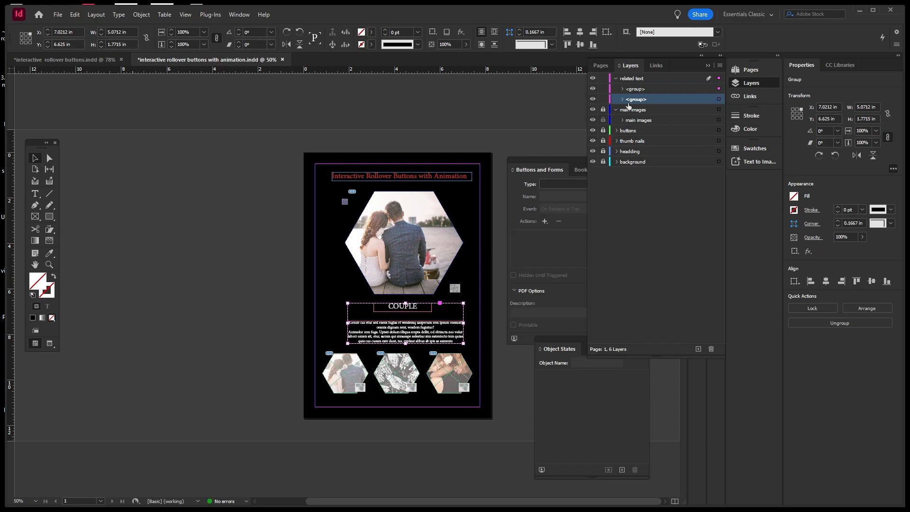
click(592, 89)
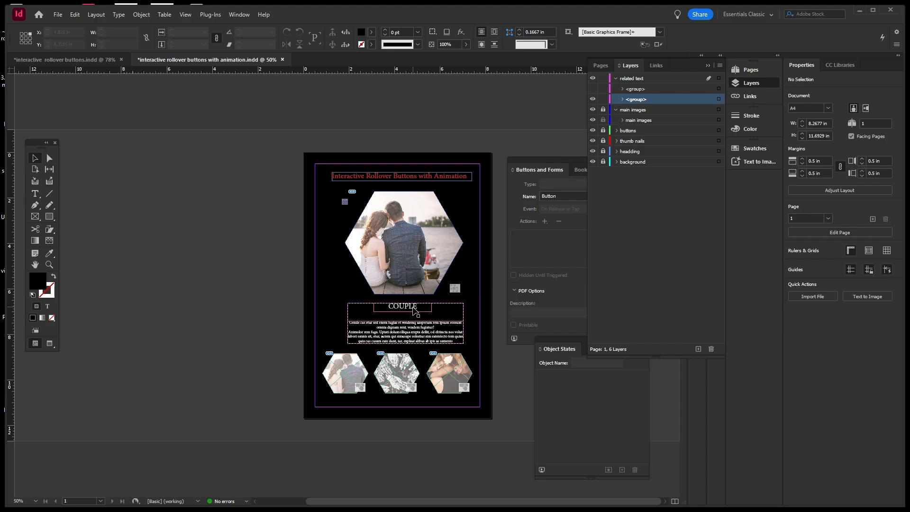
double_click(414, 308)
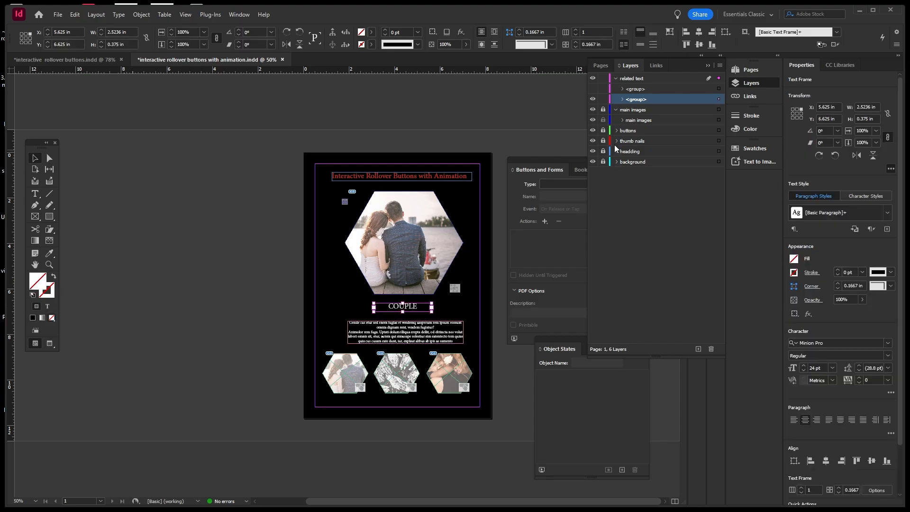
Unlock the main images layer to inspect its State 1 image, then relock it.
click(604, 110)
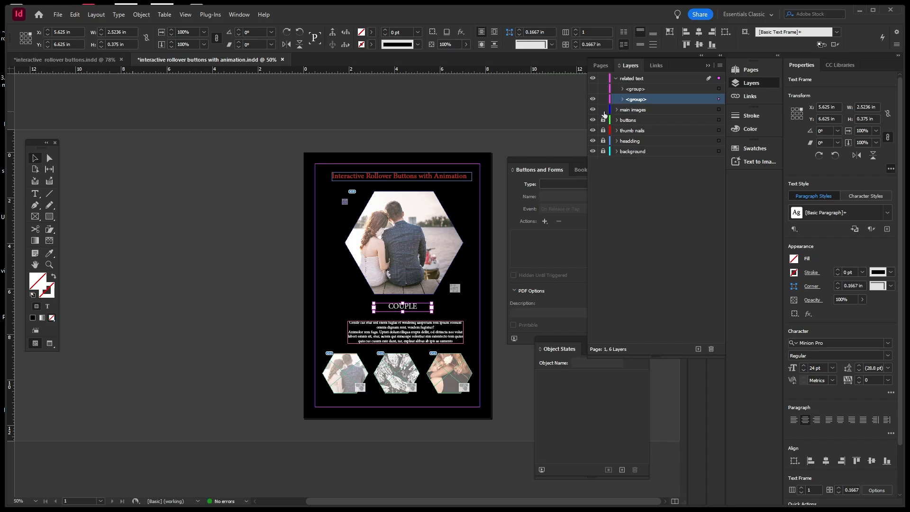
click(616, 110)
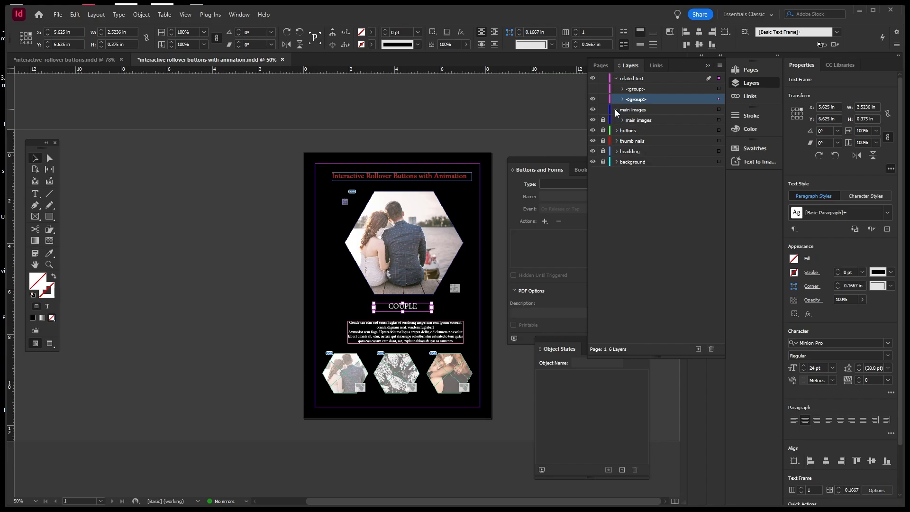
click(617, 110)
click(617, 110)
click(623, 120)
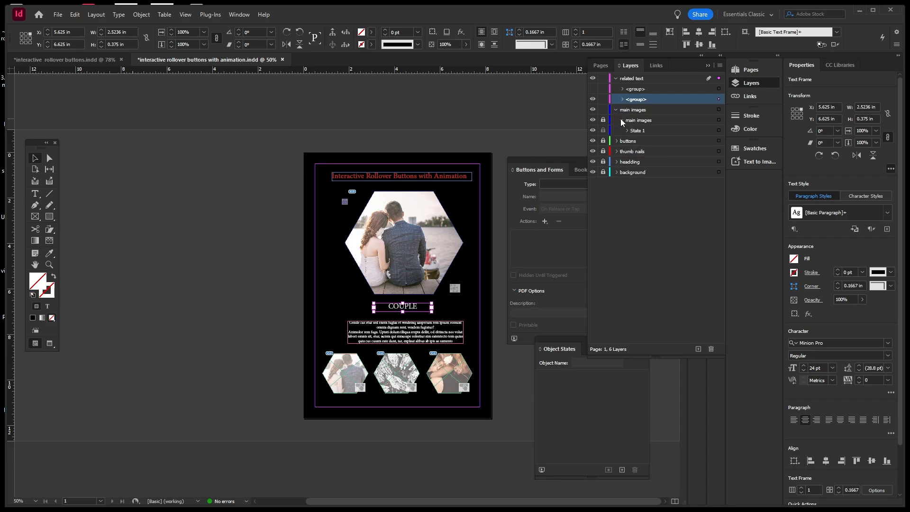
click(626, 130)
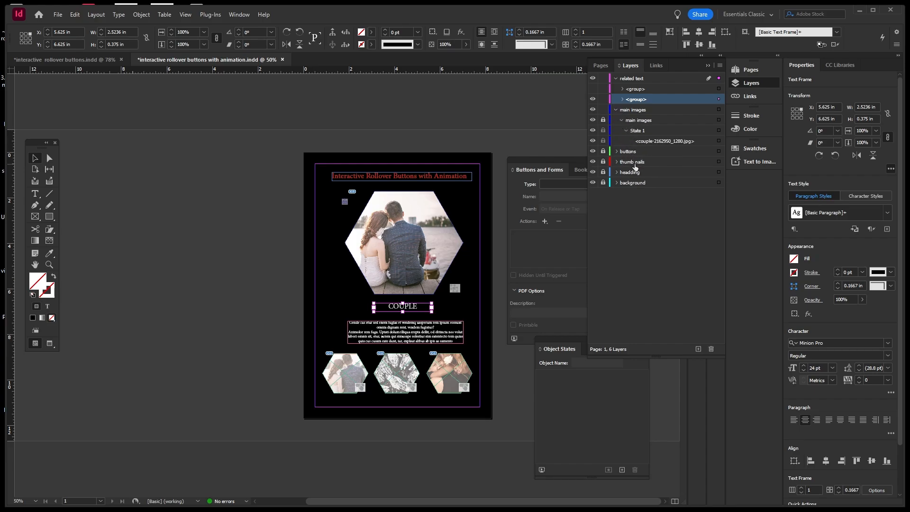
click(627, 131)
click(622, 120)
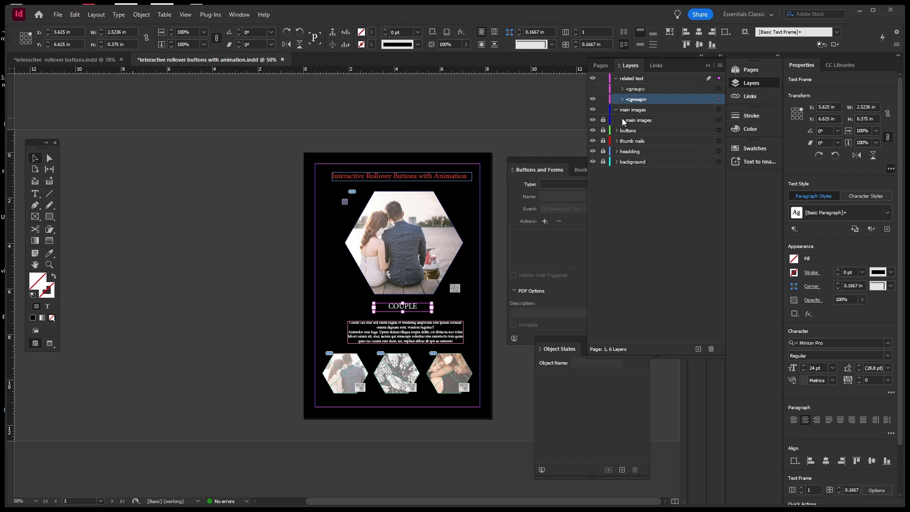
click(617, 111)
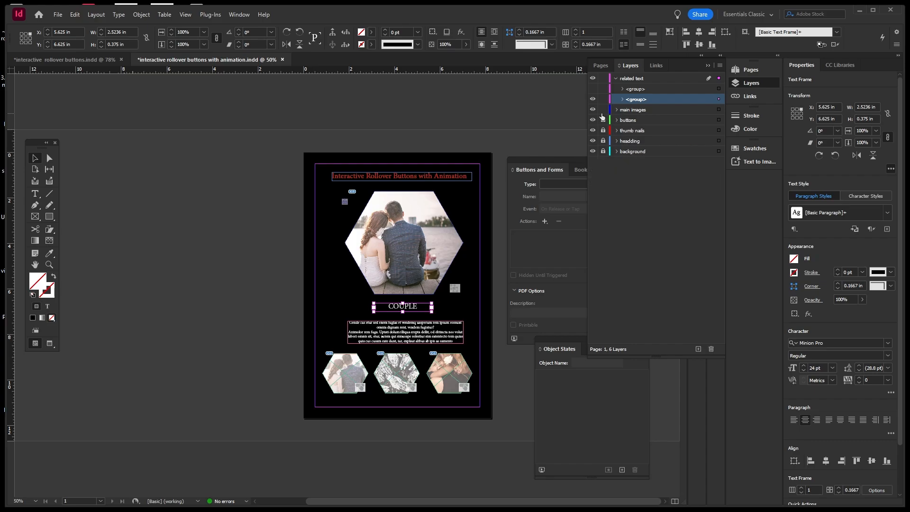
click(603, 110)
double_click(415, 306)
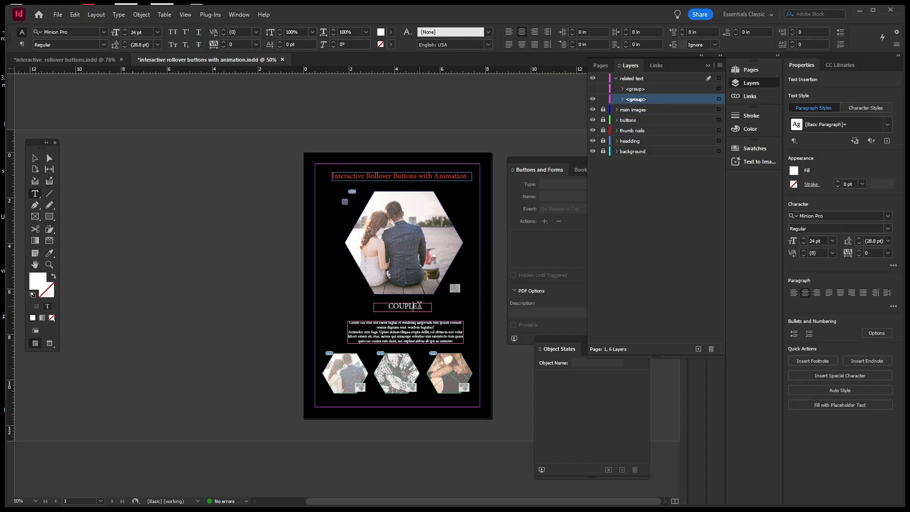
double_click(414, 306)
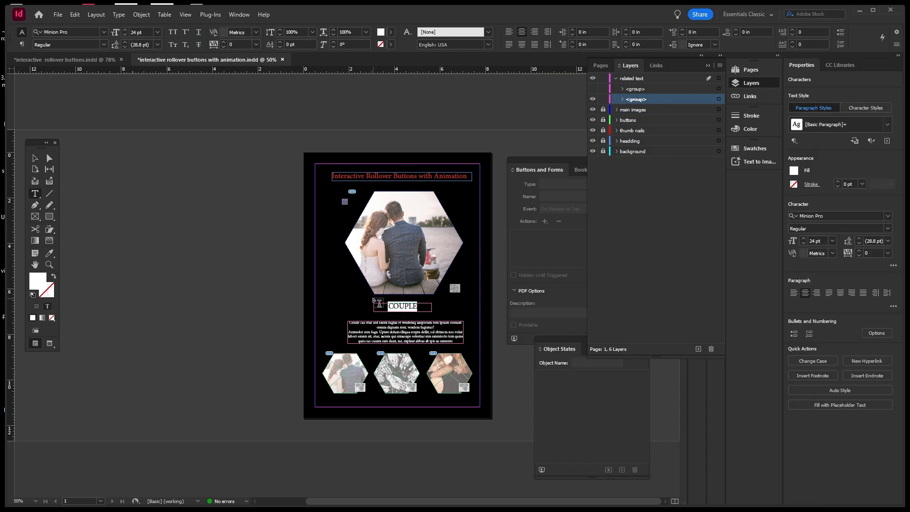
text(H)
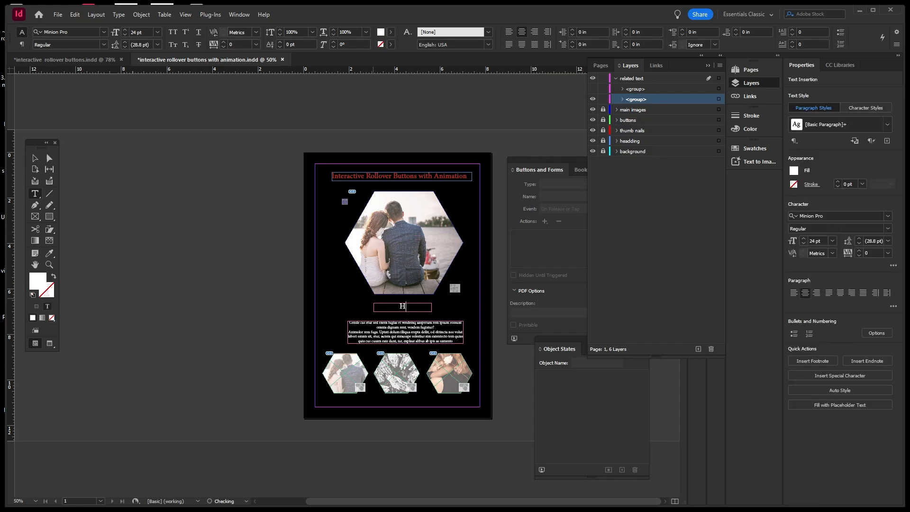
text(ANDS)
click(35, 157)
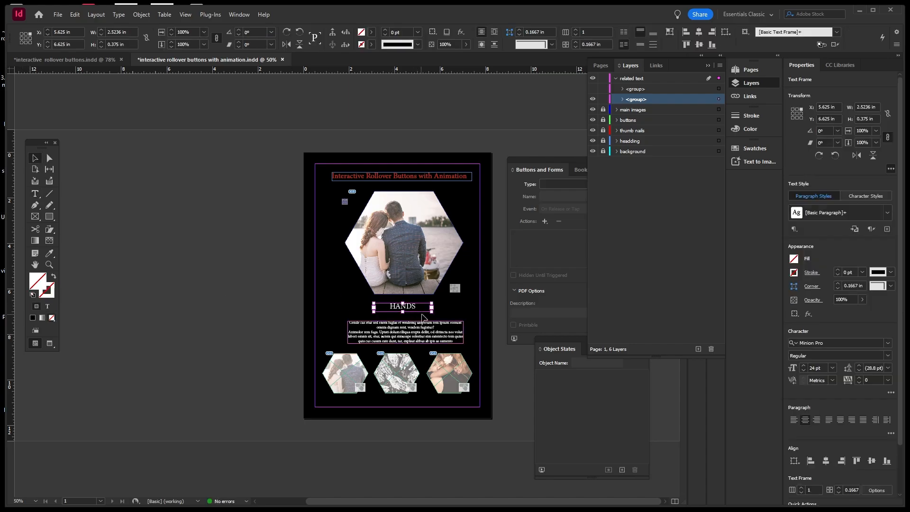
click(469, 309)
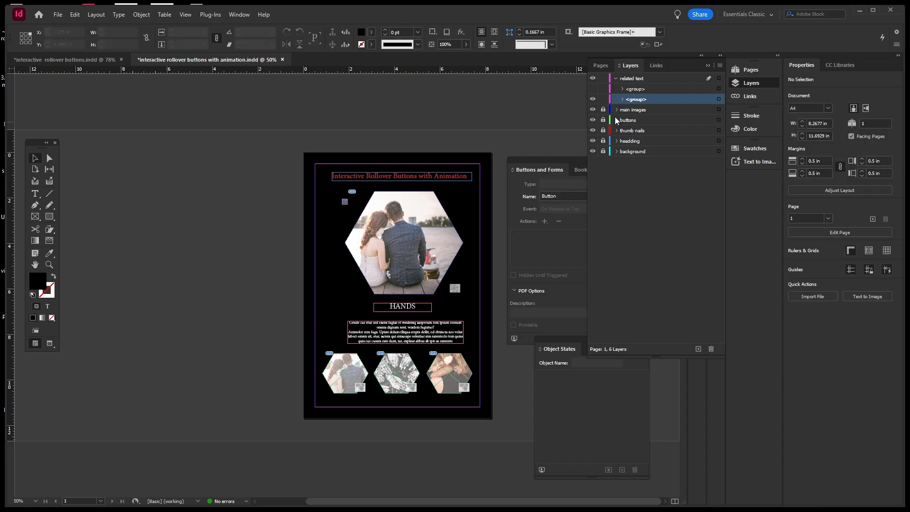
click(594, 90)
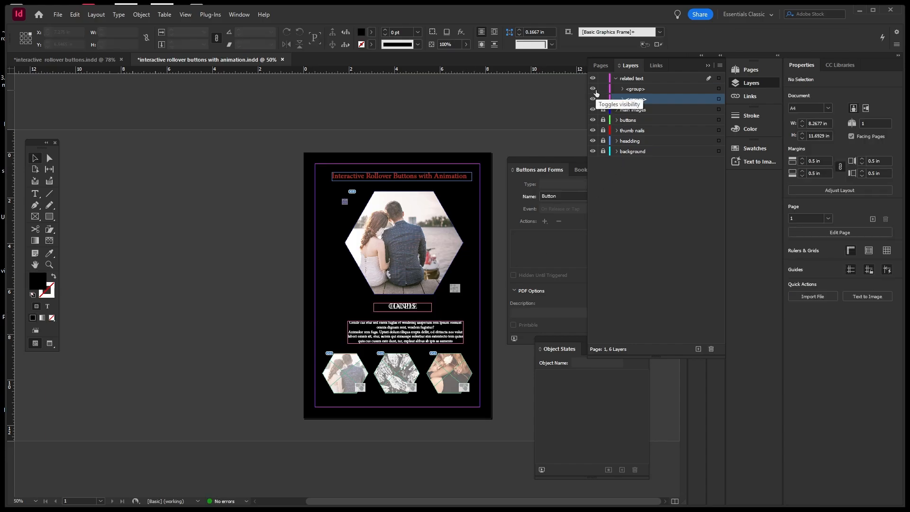
click(594, 90)
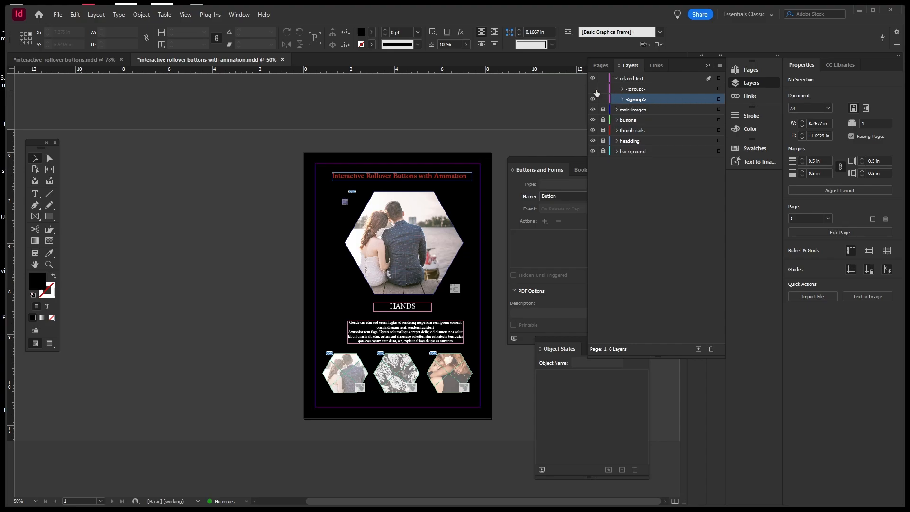
click(720, 100)
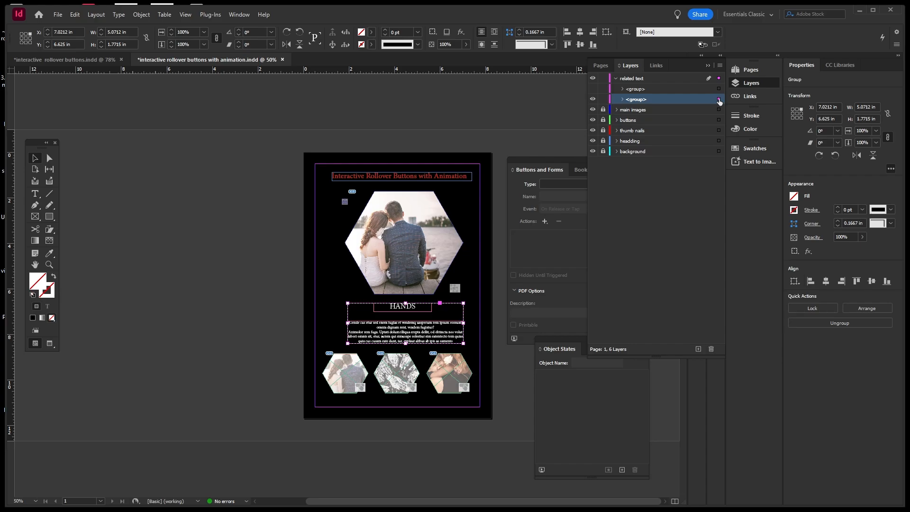
click(416, 308)
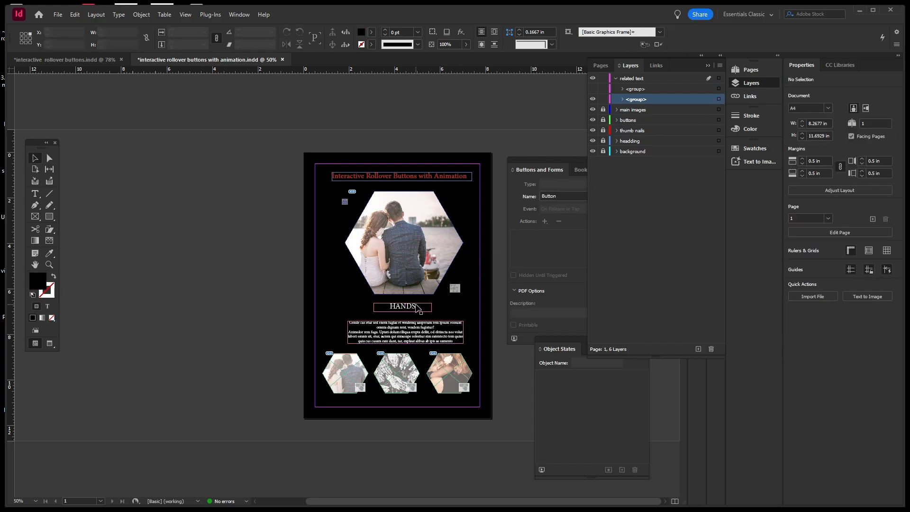
drag(362, 303, 388, 333)
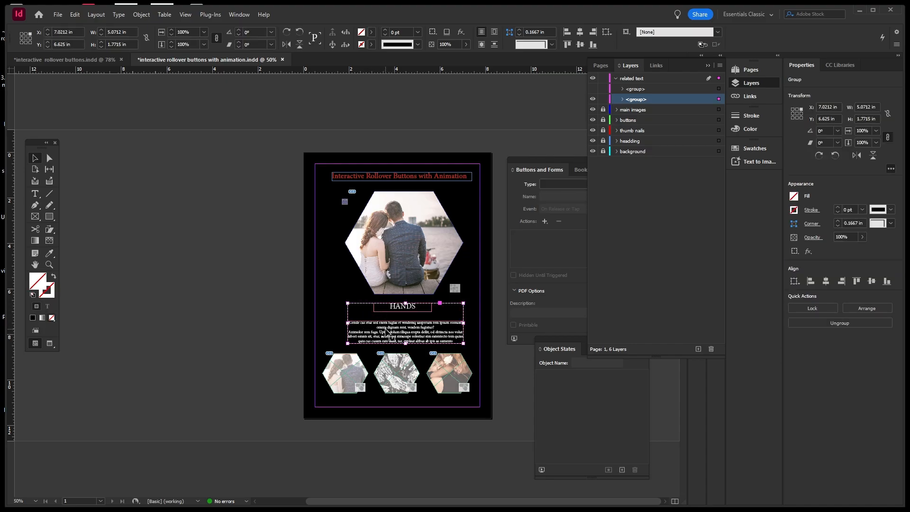
Duplicate the caption group in place, hide one copy, and retype HANDS as BABY.
key(ctrl+alt+shift+v)
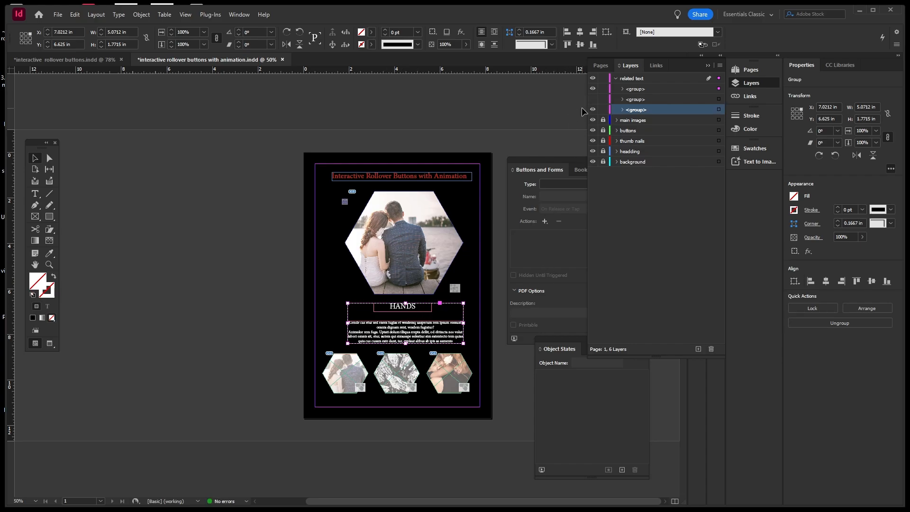
click(596, 89)
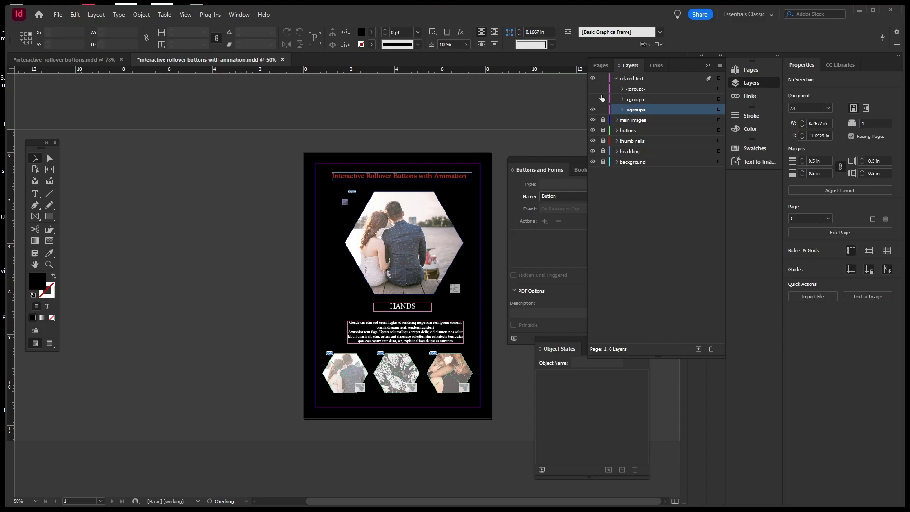
click(413, 311)
double_click(416, 306)
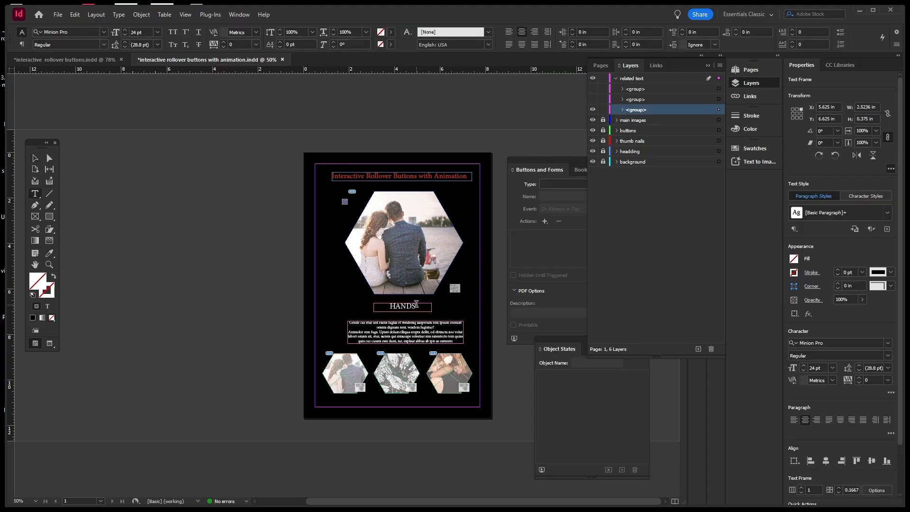
drag(417, 304, 384, 305)
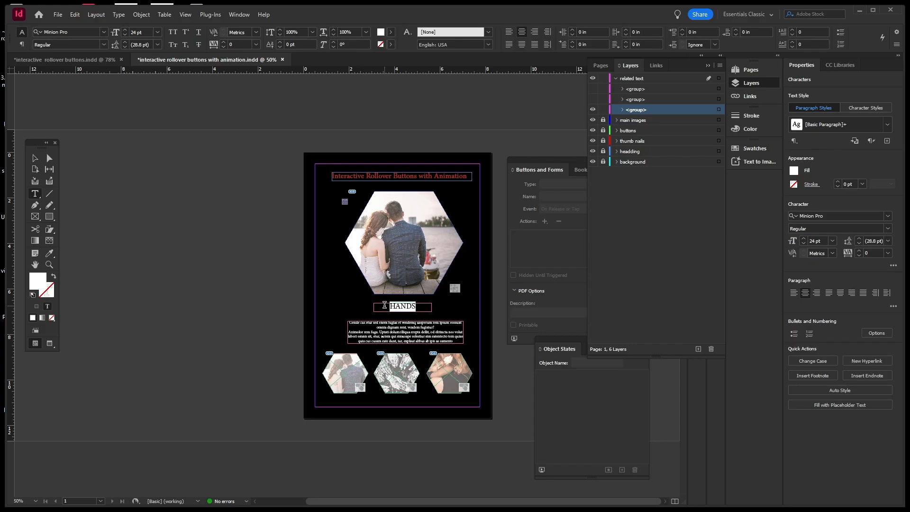
text(BABY)
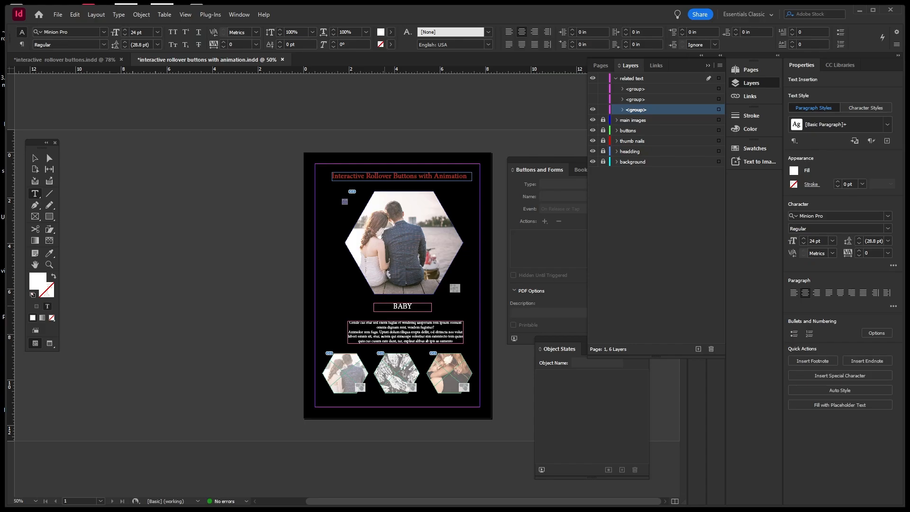
click(34, 158)
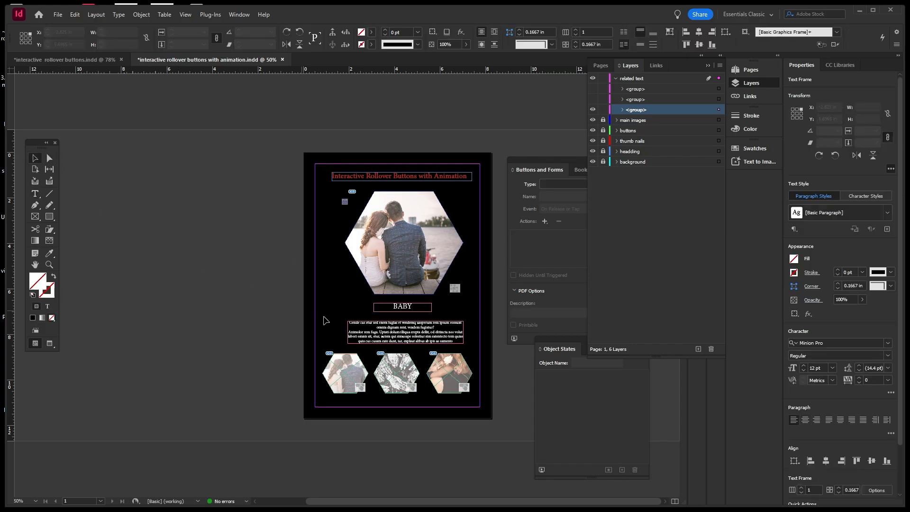
Make the hidden caption groups visible again and select all three stacked groups.
click(351, 329)
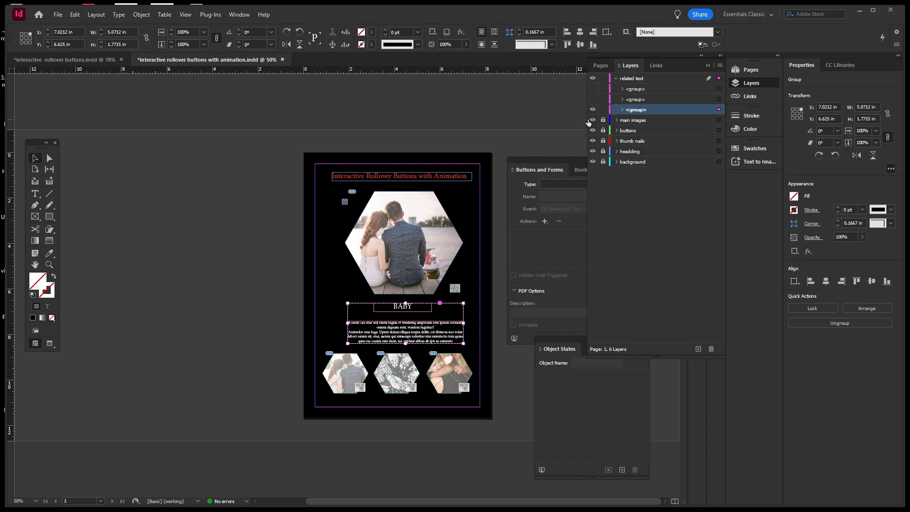
click(593, 92)
click(592, 97)
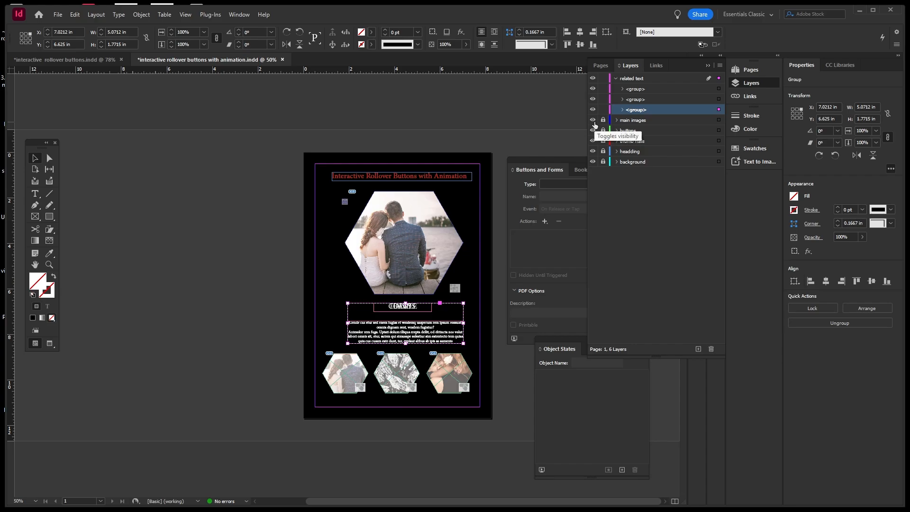
click(535, 121)
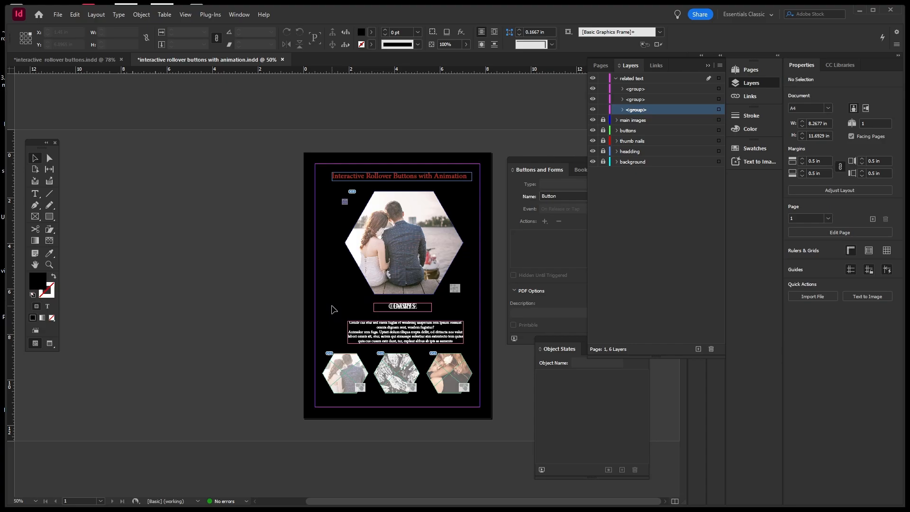
drag(338, 301, 423, 335)
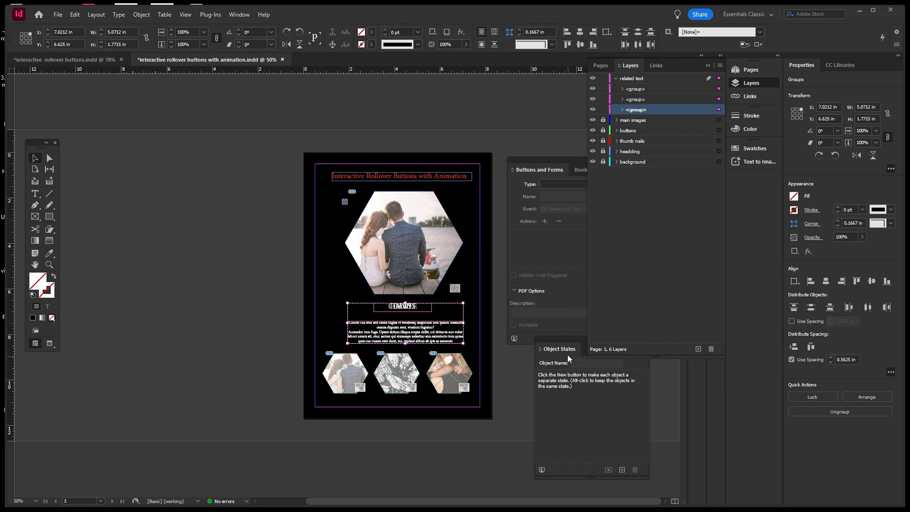
Convert the three stacked caption groups to a multi-state object and preview each state.
click(571, 337)
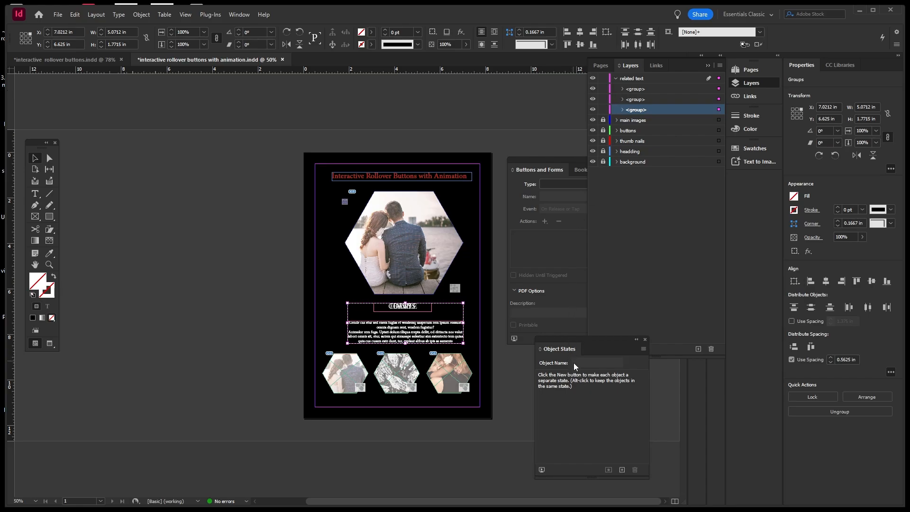
click(622, 470)
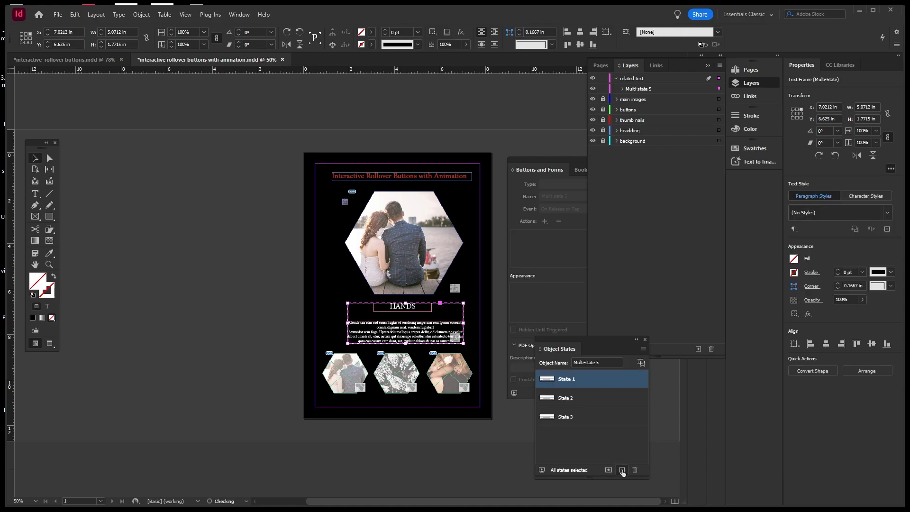
click(590, 401)
click(581, 416)
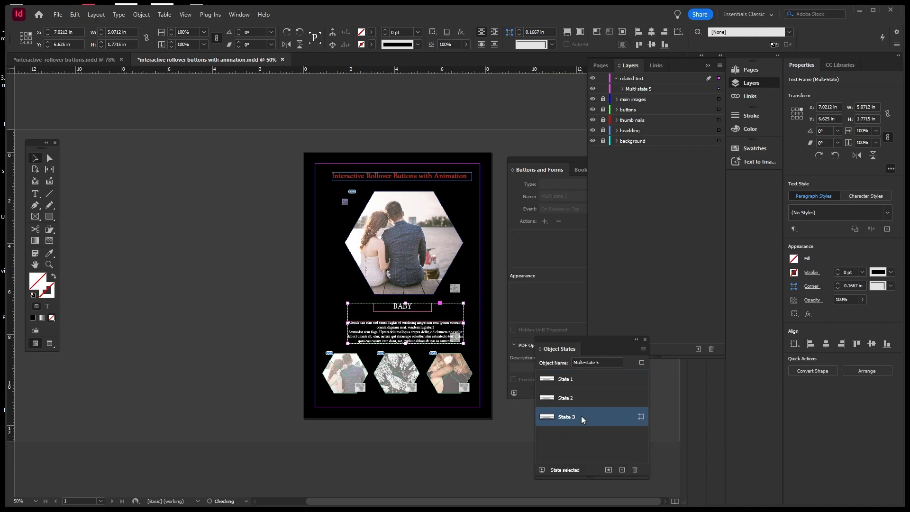
click(577, 380)
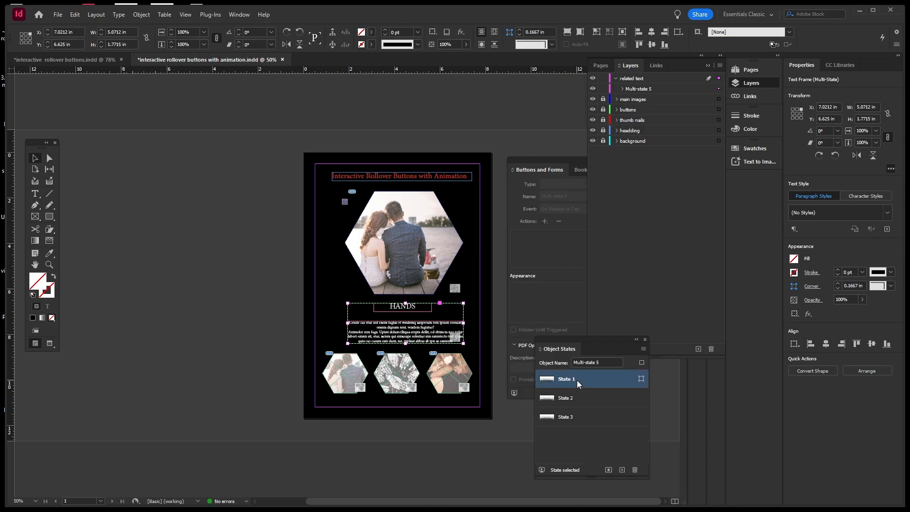
Reorder the states to COUPLE, HANDS, BABY and preview each one.
drag(576, 380, 580, 400)
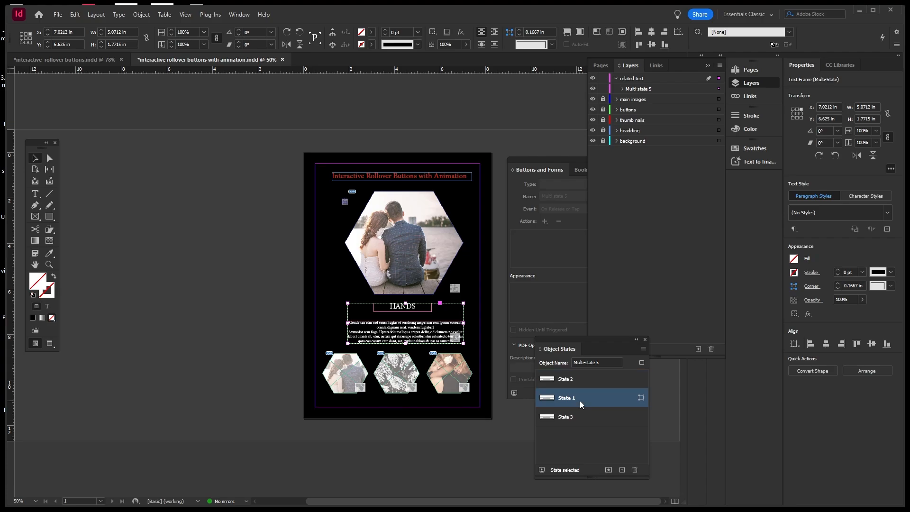
click(571, 380)
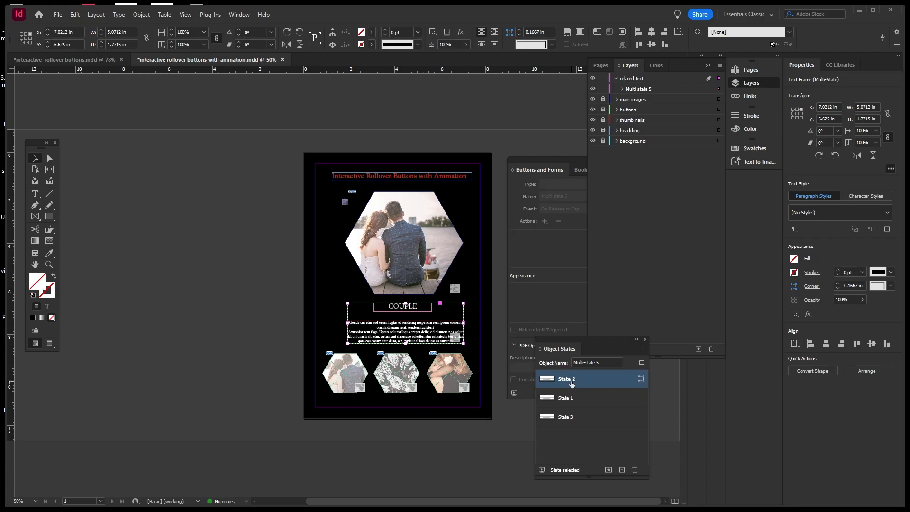
click(576, 400)
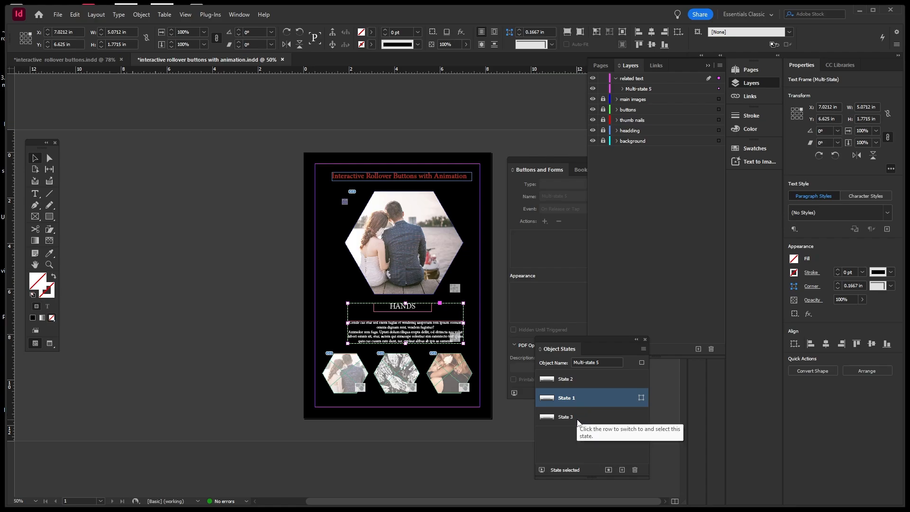
click(577, 418)
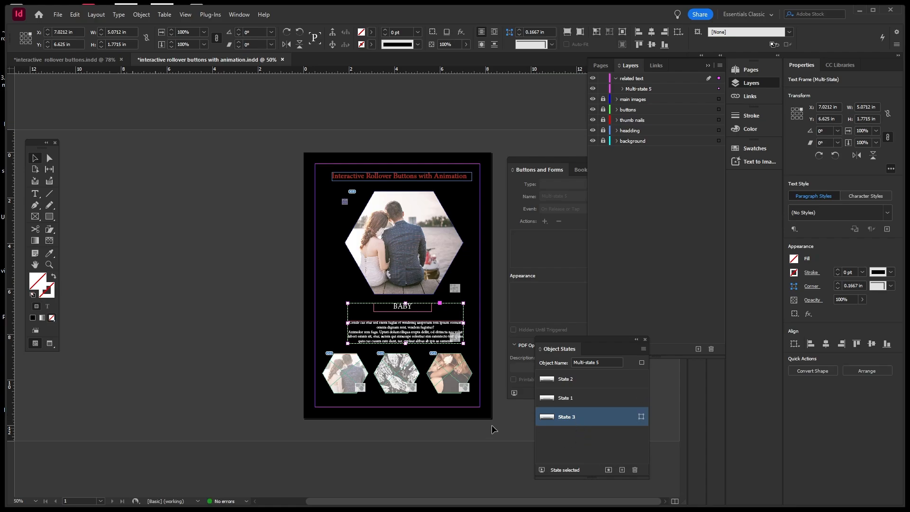
click(557, 301)
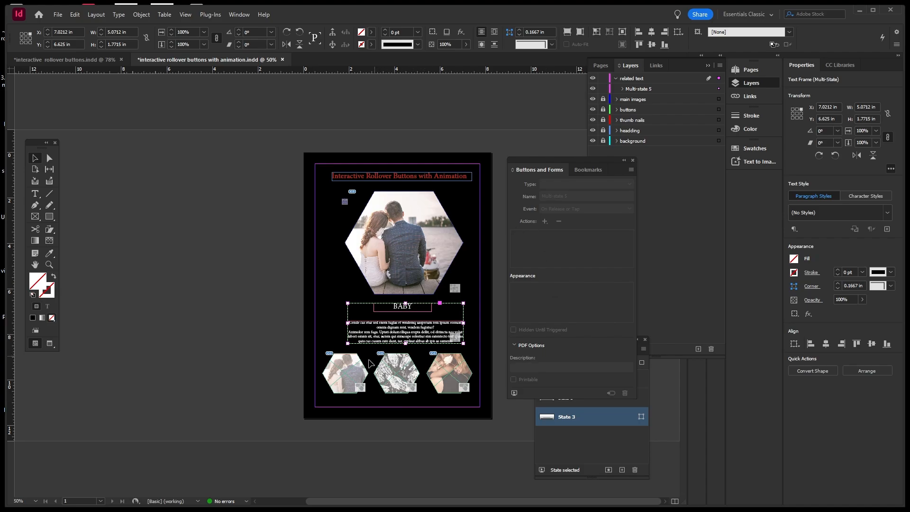
Unlock the buttons layer and review the couple thumbnail button's interaction settings.
click(664, 179)
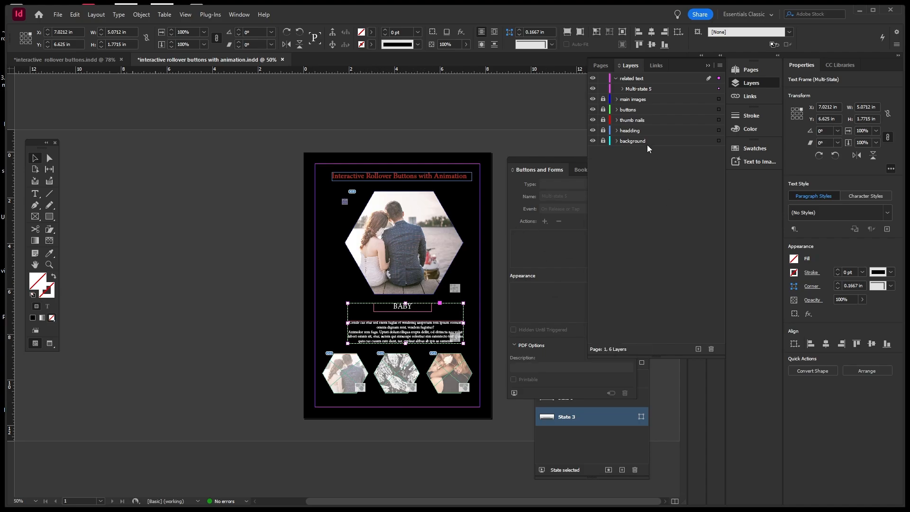
click(603, 109)
click(629, 111)
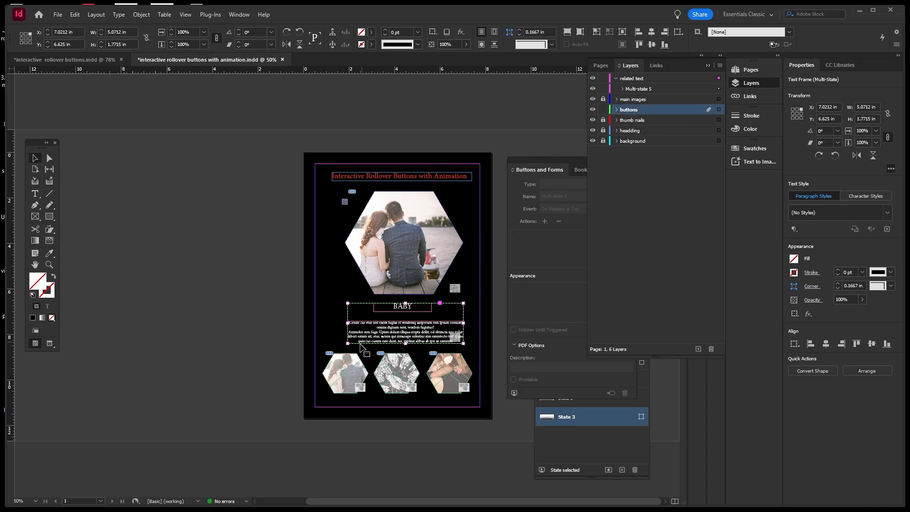
click(356, 369)
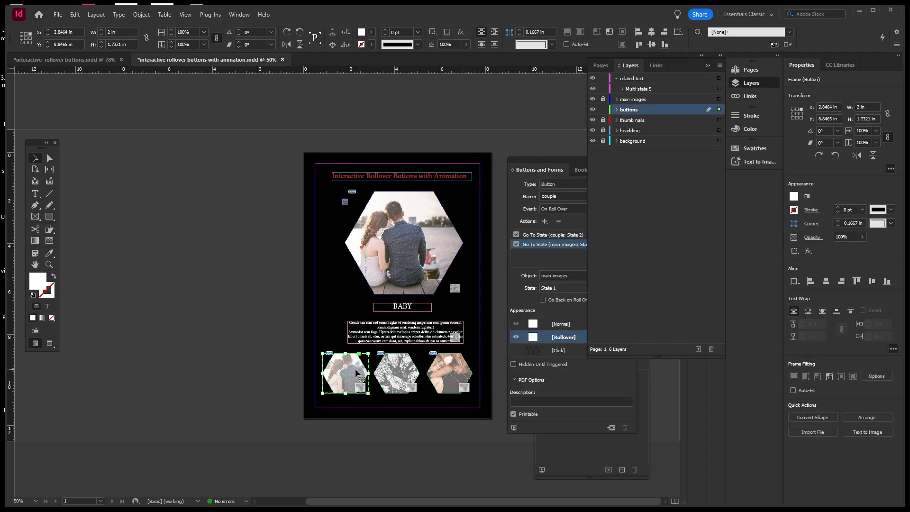
click(546, 157)
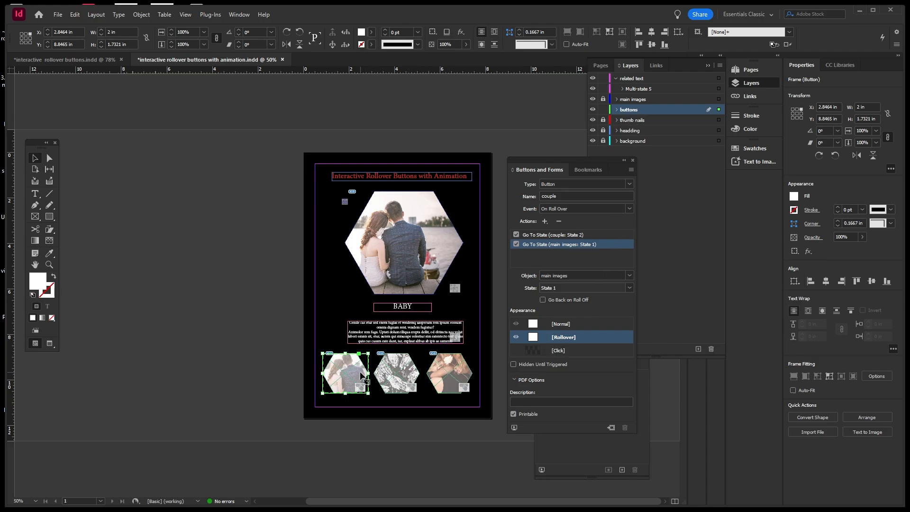
Relock the thumb nails and buttons layers and pick Multi-state 5 under related text.
click(603, 121)
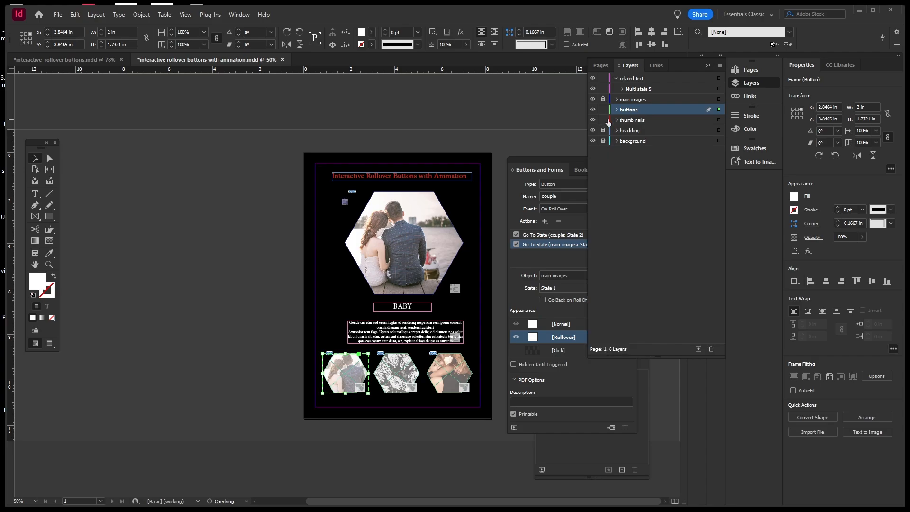
click(632, 120)
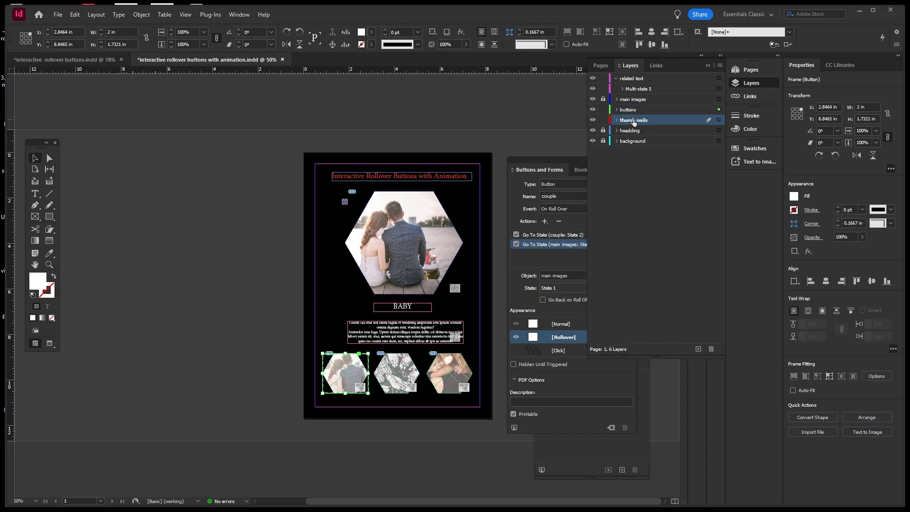
click(604, 121)
click(604, 121)
click(640, 122)
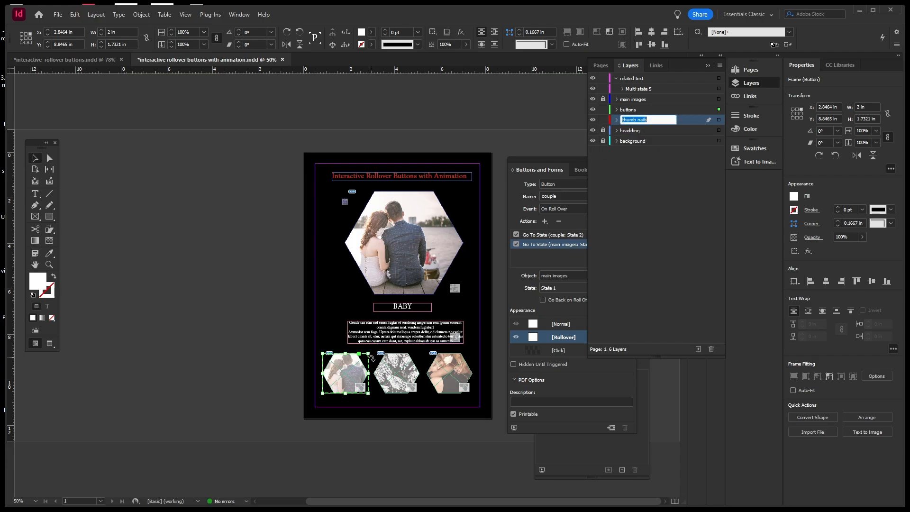
click(603, 120)
click(604, 109)
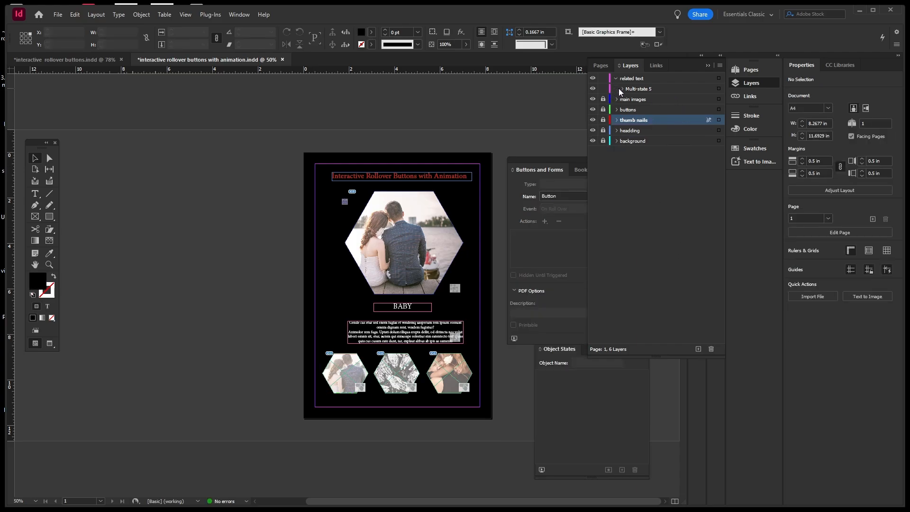
click(651, 90)
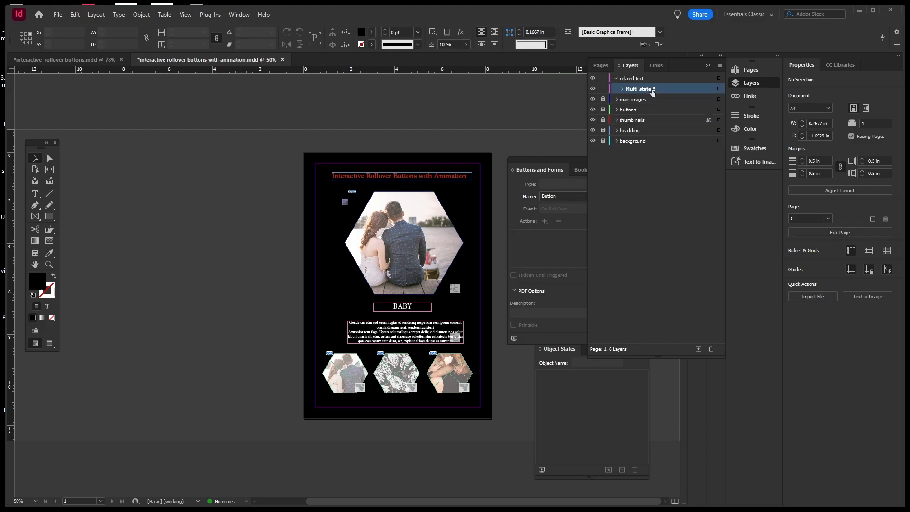
Drag Multi-state 5's State 2 (COUPLE) below State 3, then deselect.
click(718, 90)
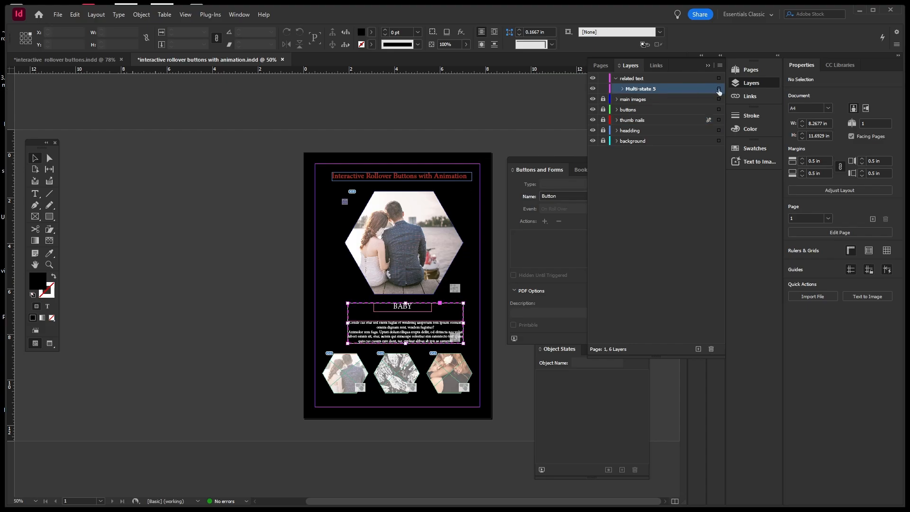
click(589, 447)
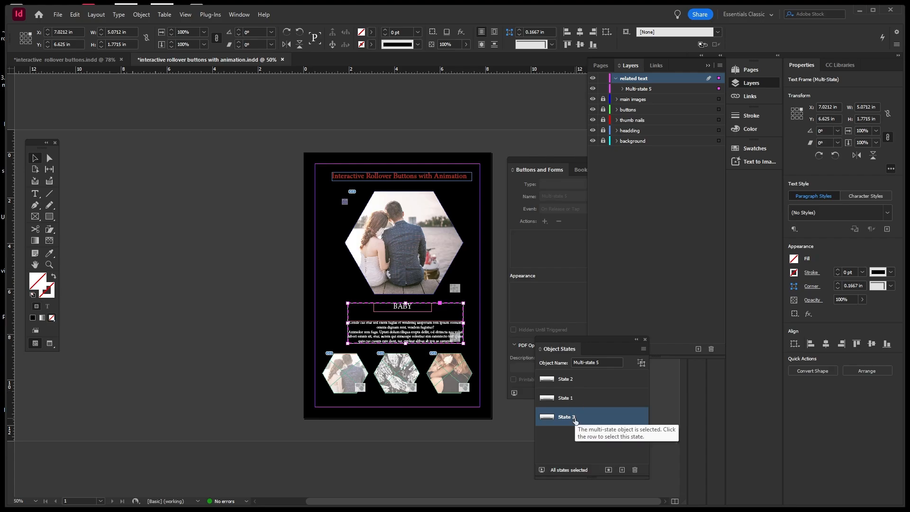
click(585, 379)
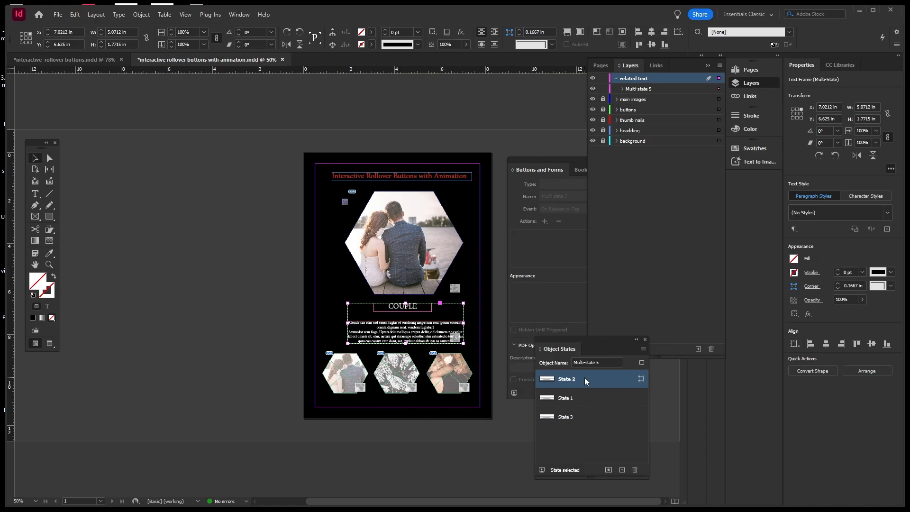
drag(584, 378, 586, 419)
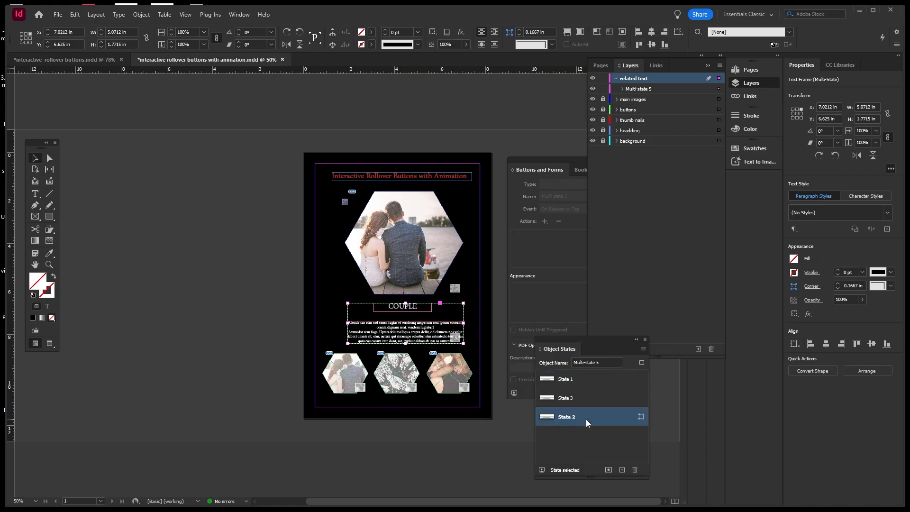
click(371, 370)
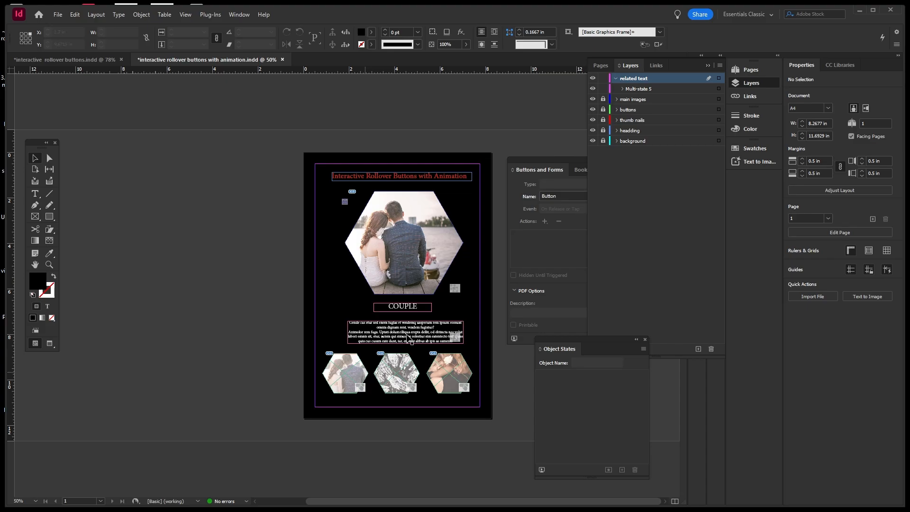
Add a third On Roll Over Go To State action to the couple button, targeting couple: State 1.
click(635, 112)
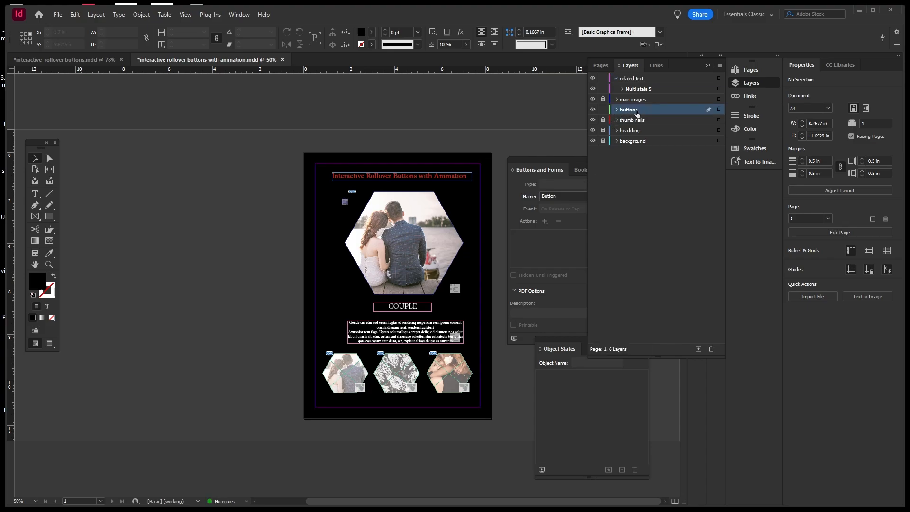
click(360, 377)
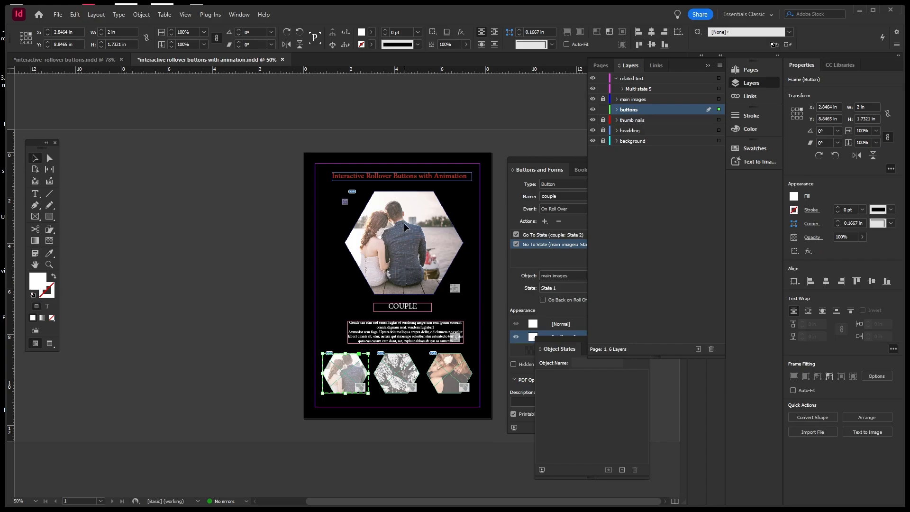
click(570, 159)
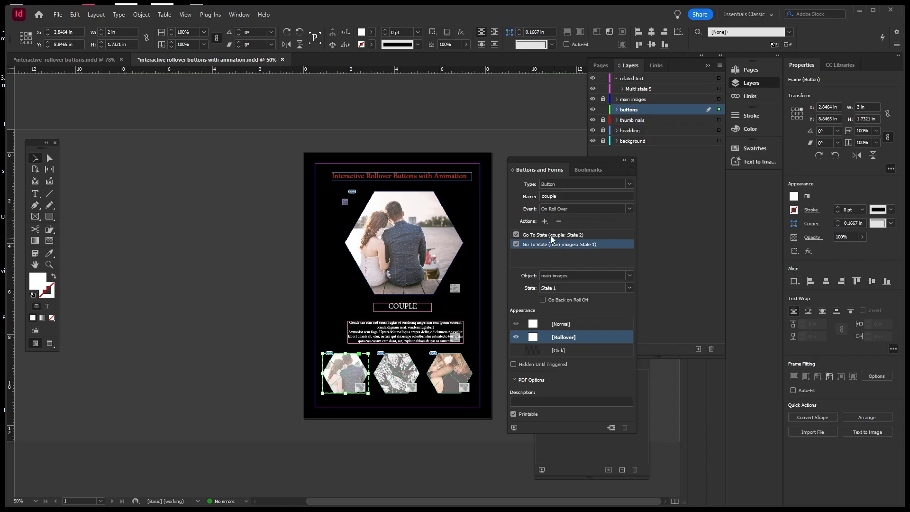
click(545, 221)
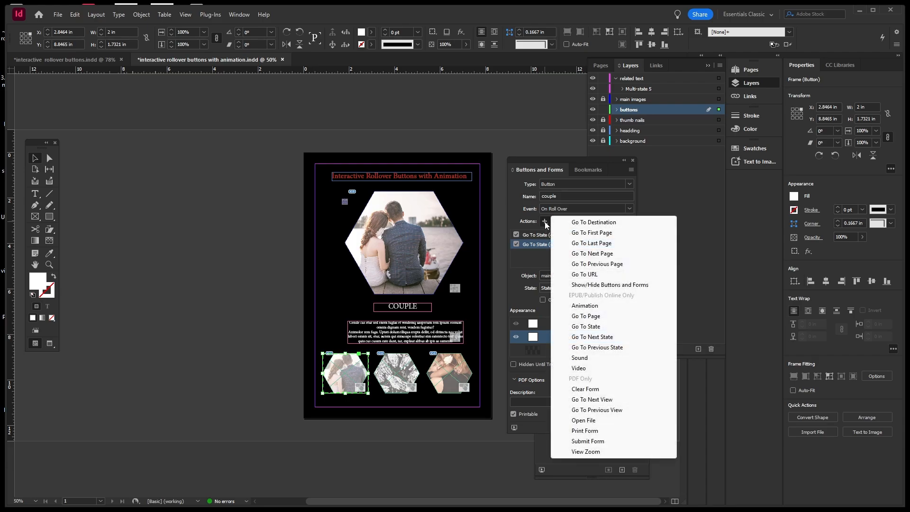
click(577, 327)
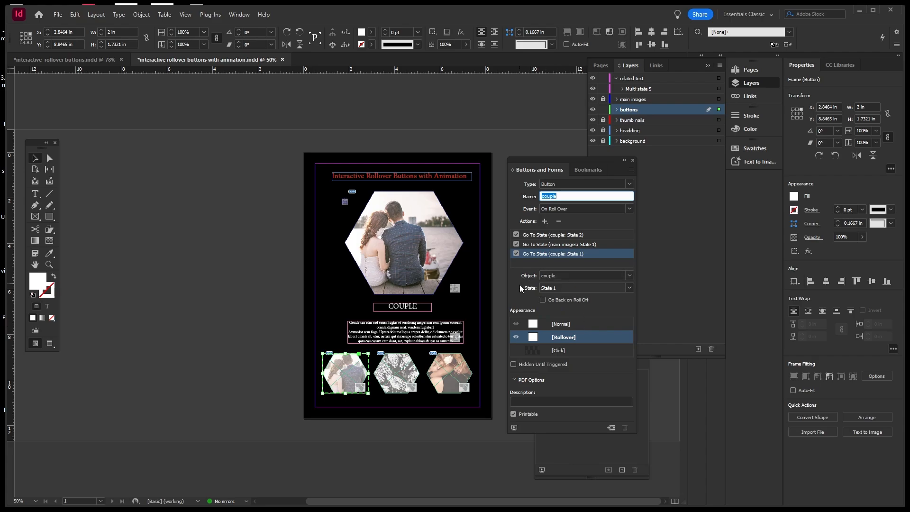
click(629, 276)
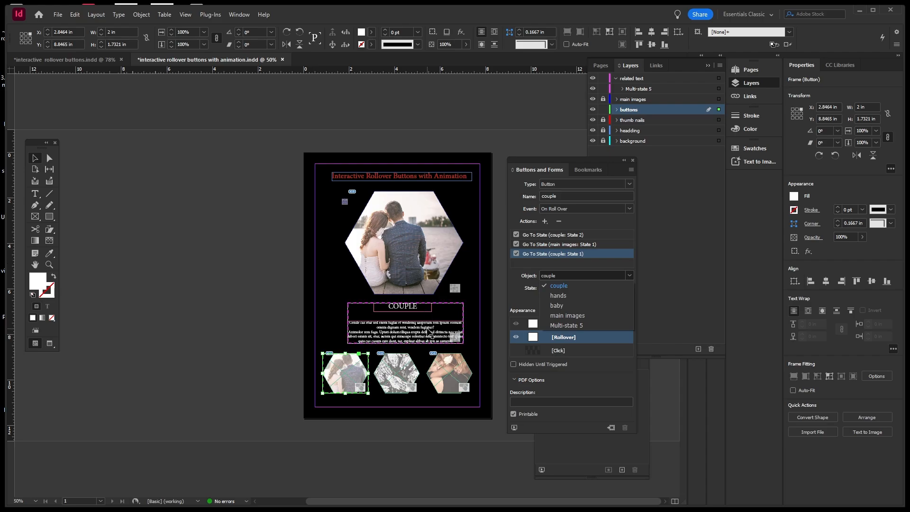
click(482, 264)
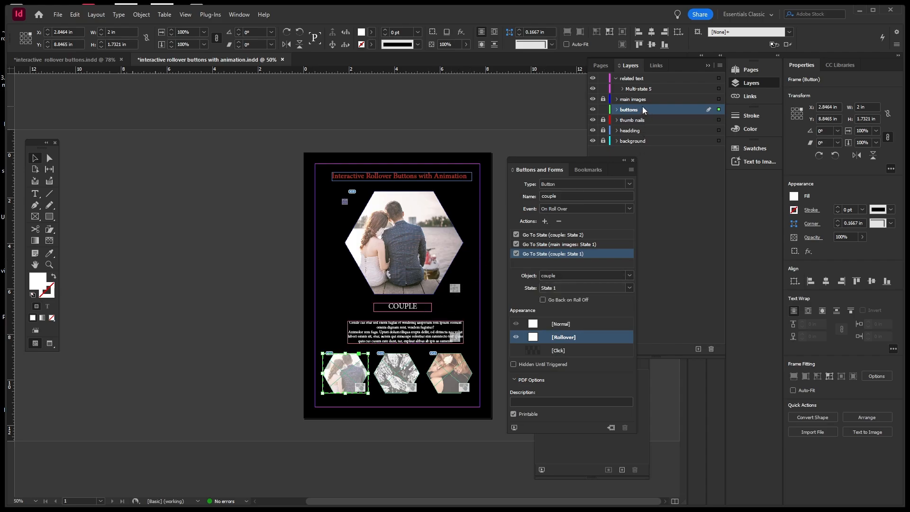
click(643, 79)
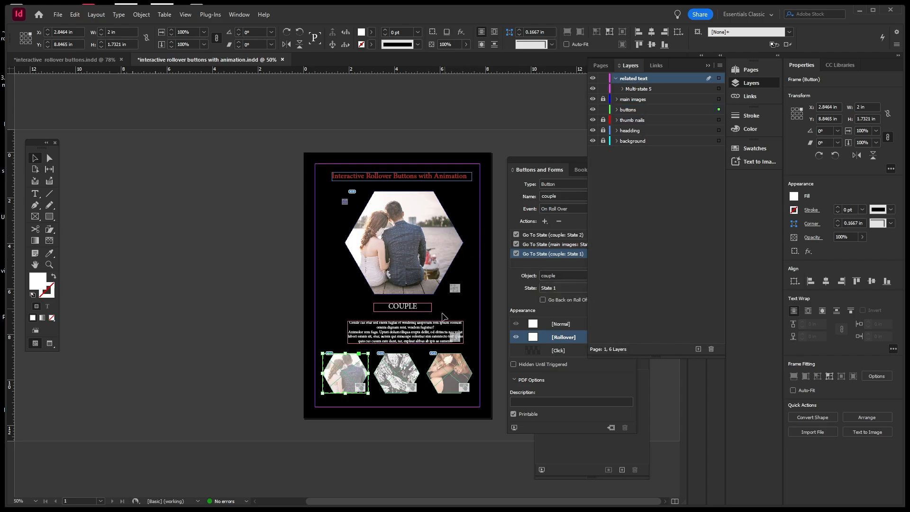
Replace the caption object's name Multi-state 5 with TEXT in Object States.
click(423, 332)
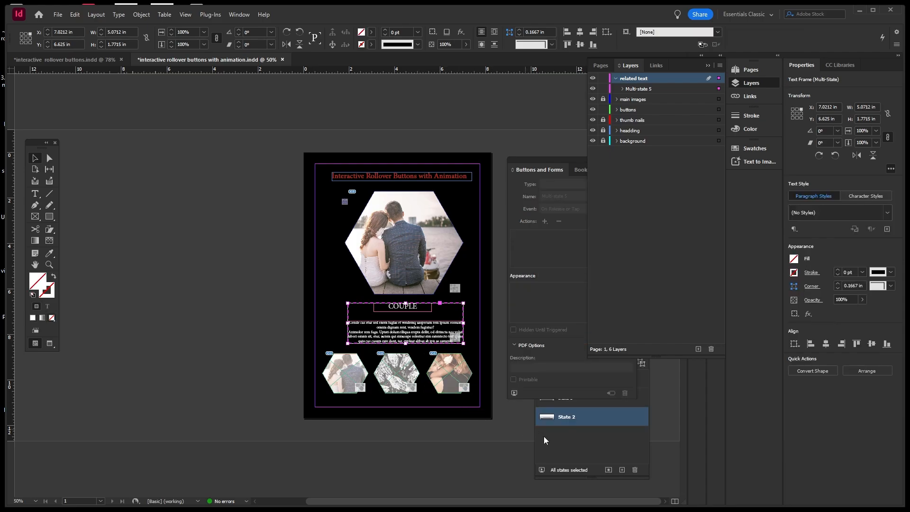
click(601, 436)
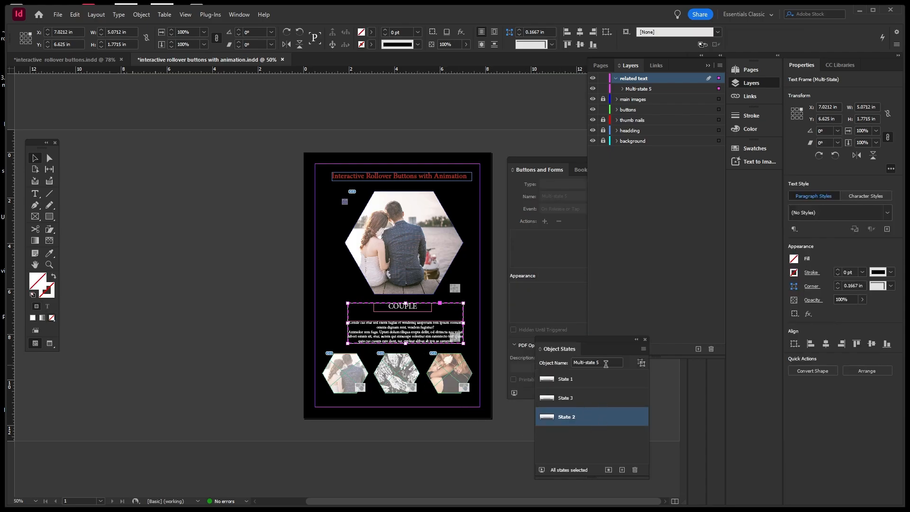
drag(605, 364, 556, 362)
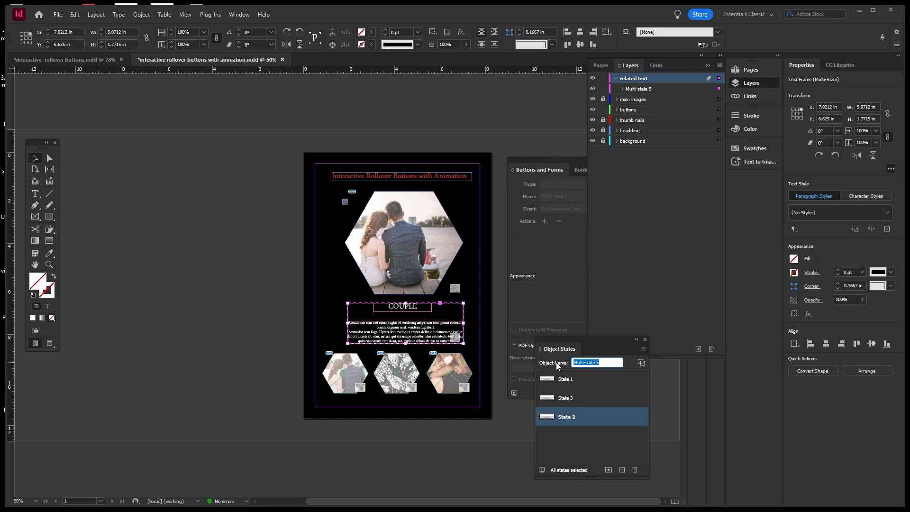
text(TEXT)
click(486, 321)
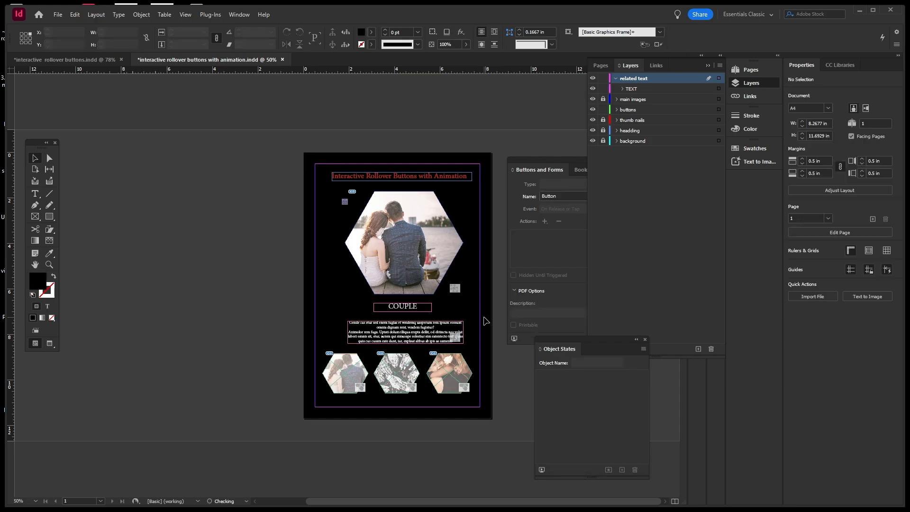
click(359, 376)
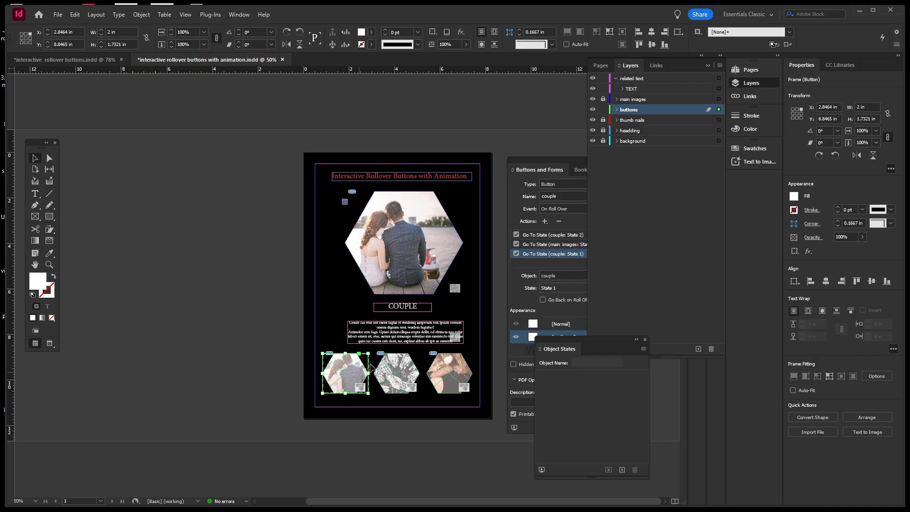
Retarget the couple button's third Go To State action to TEXT: State 1.
click(569, 159)
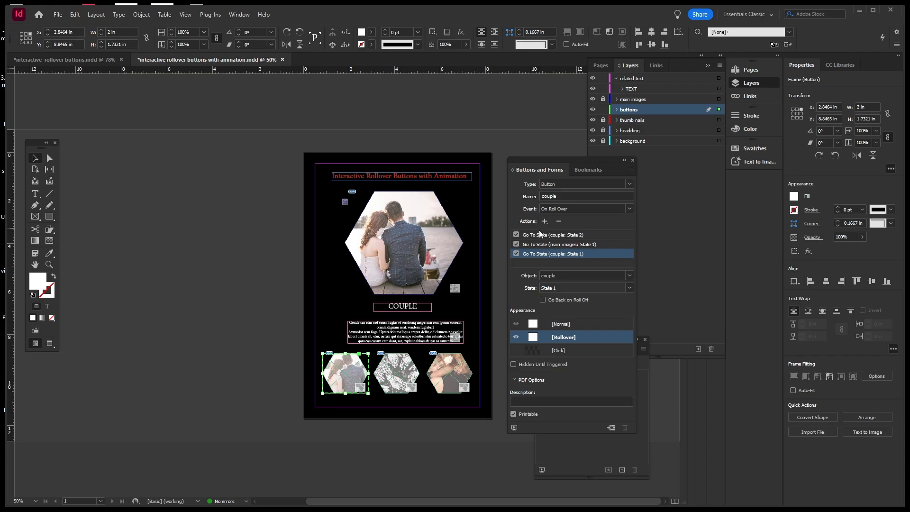
click(629, 276)
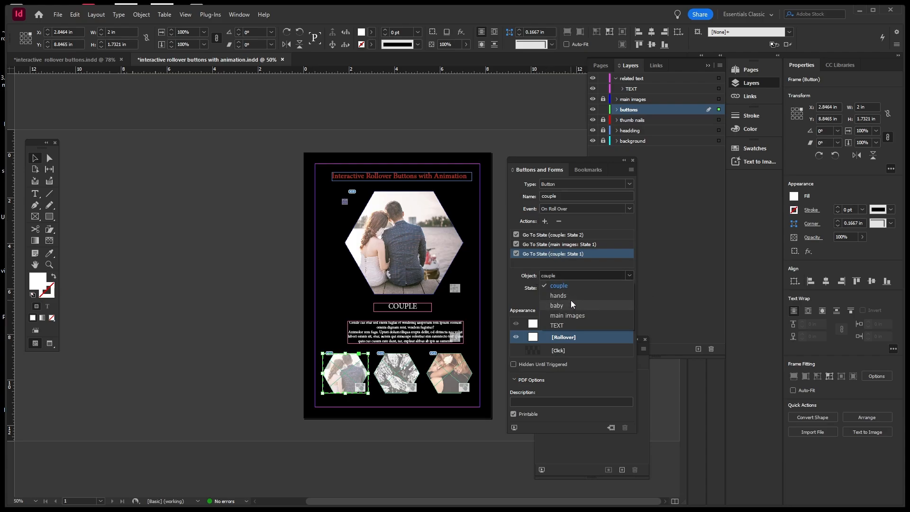
click(566, 325)
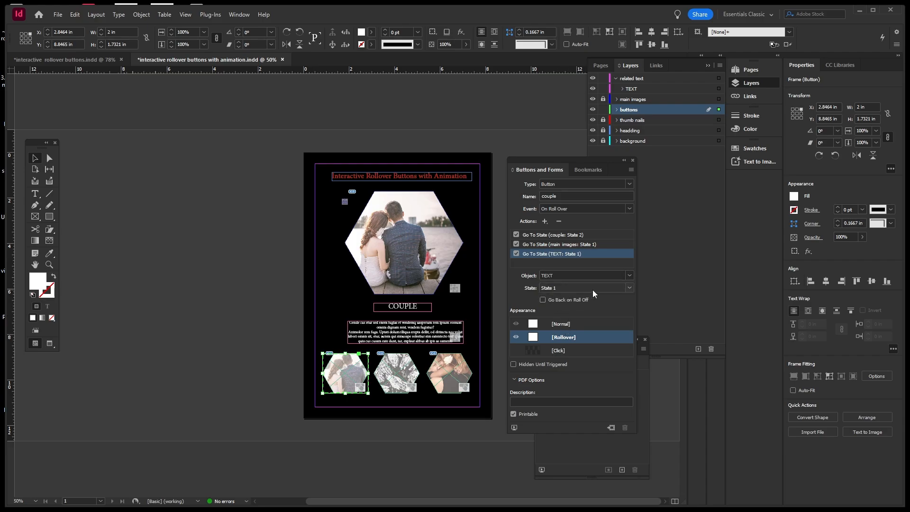
click(628, 289)
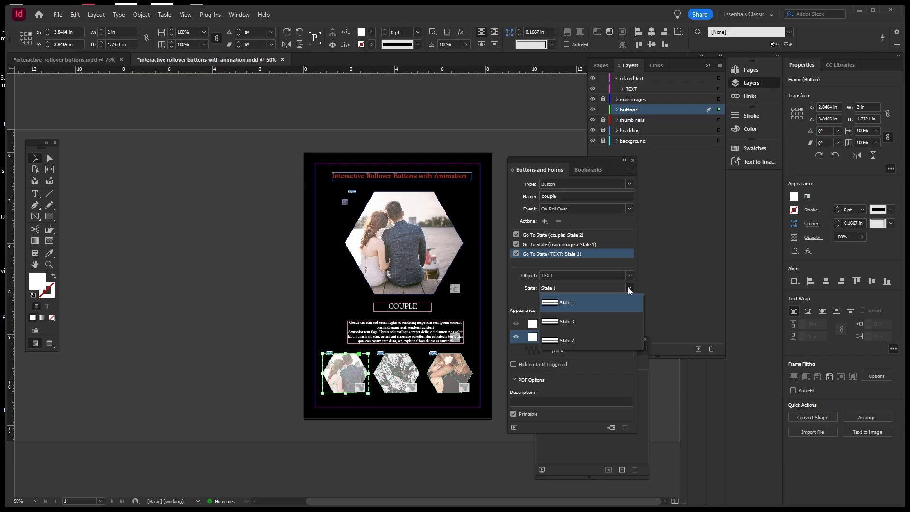
click(591, 303)
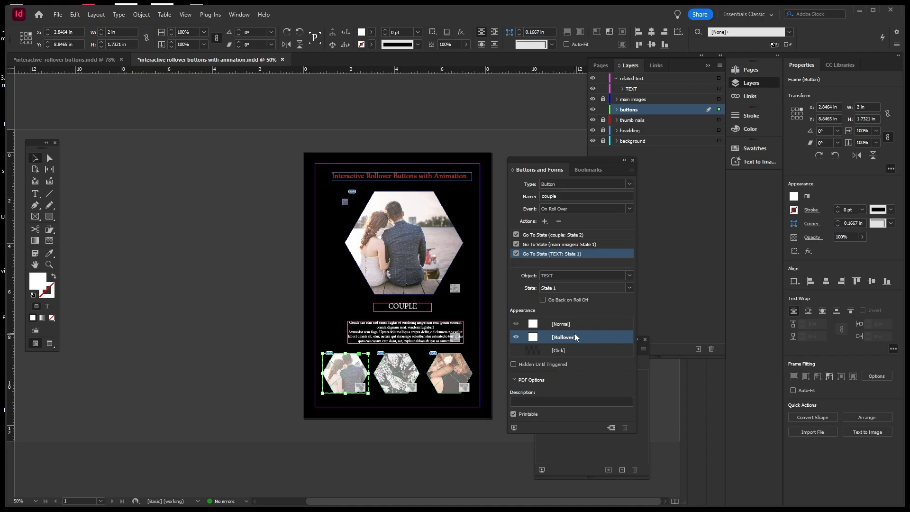
Give the hands button a Go To State action targeting TEXT: State 3, then select the baby button.
click(470, 270)
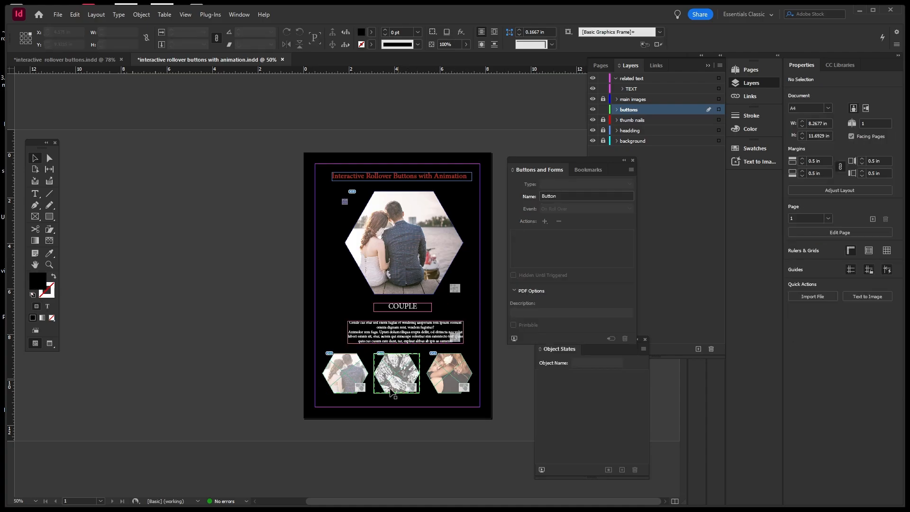
click(398, 375)
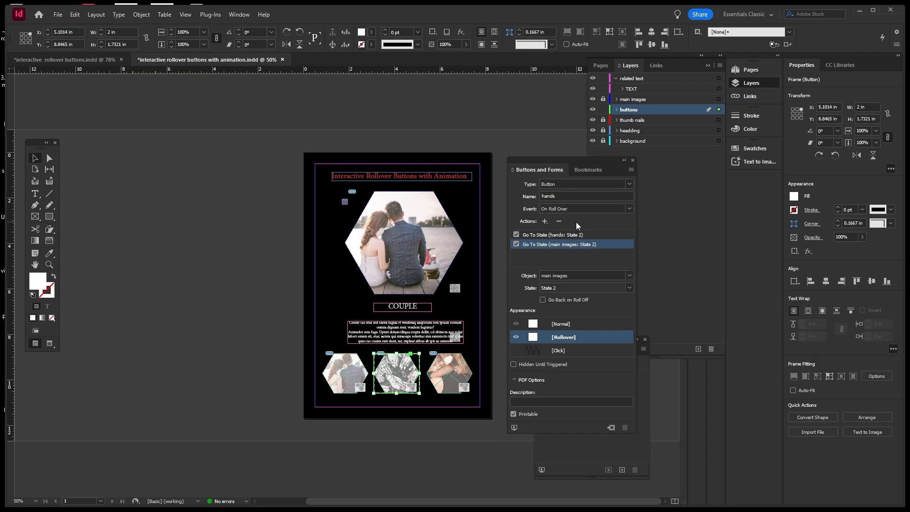
click(545, 222)
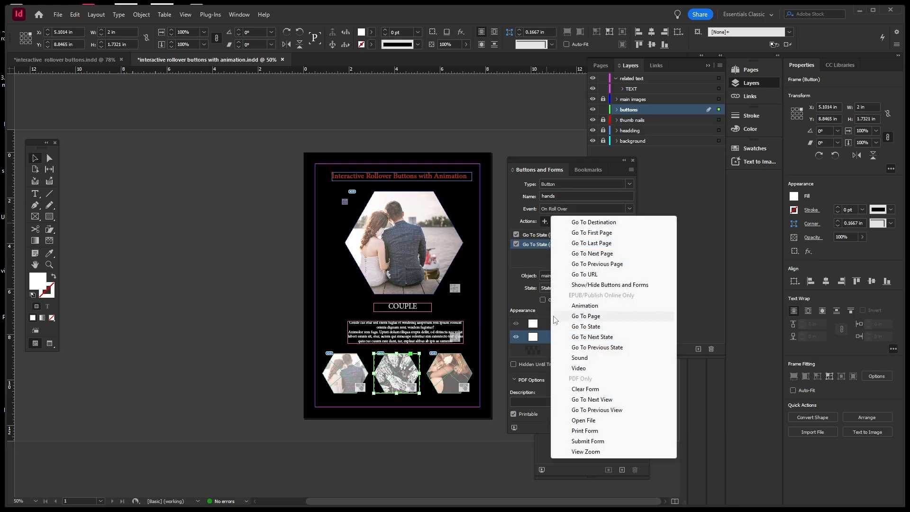
click(567, 325)
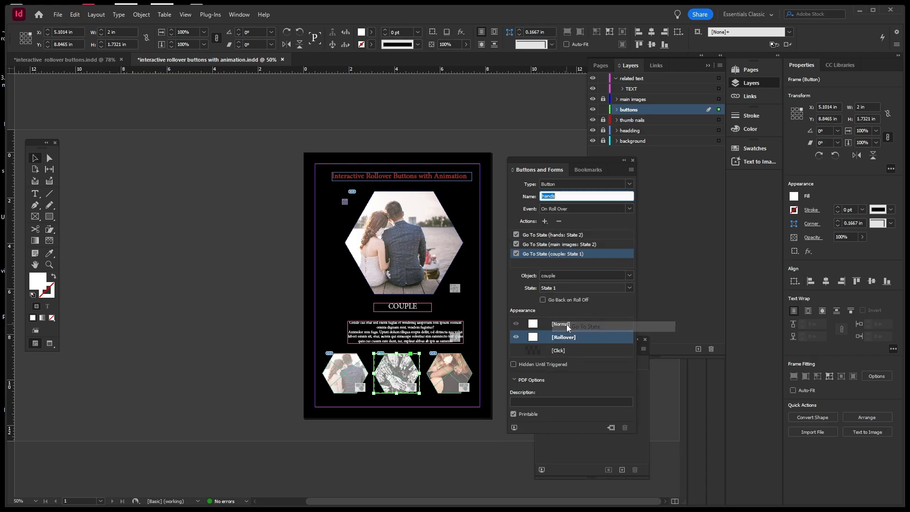
click(630, 277)
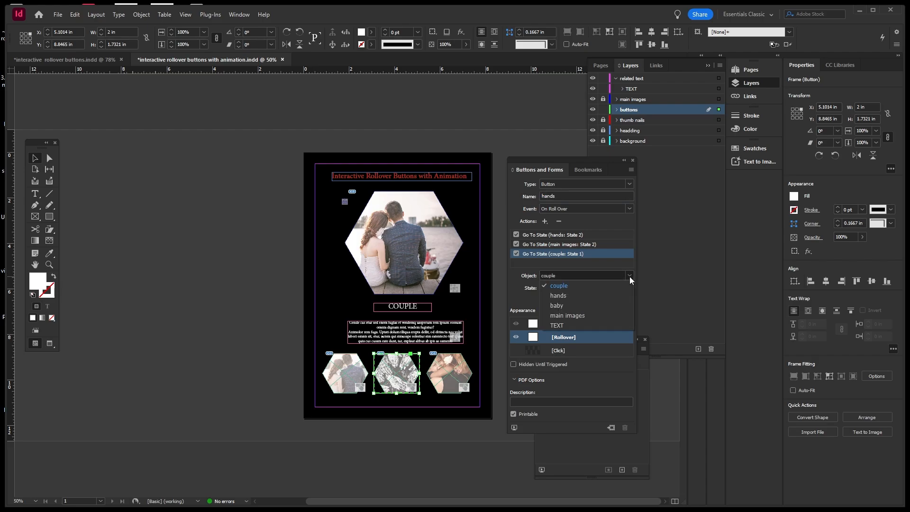
click(566, 323)
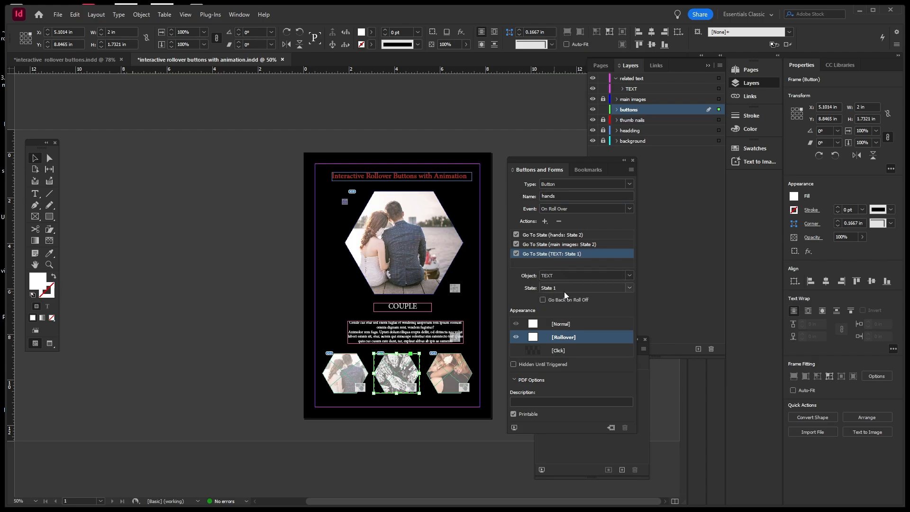
click(630, 289)
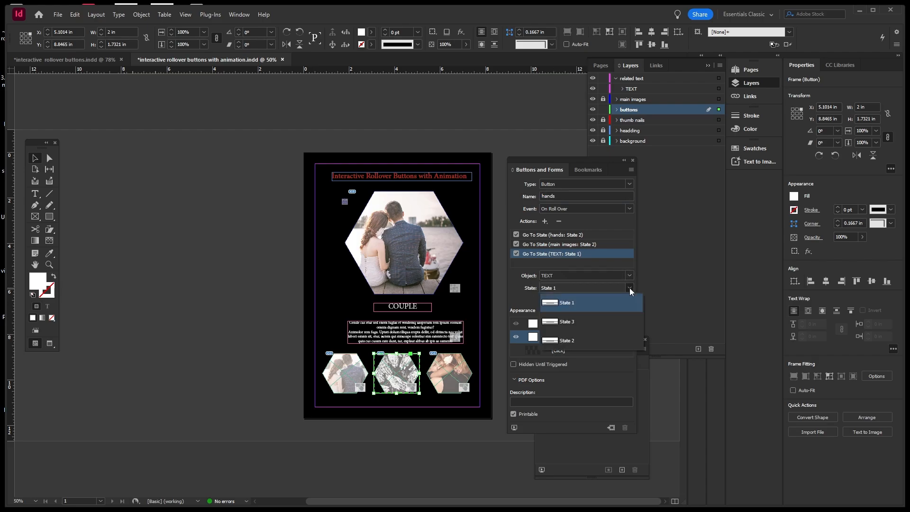
click(581, 322)
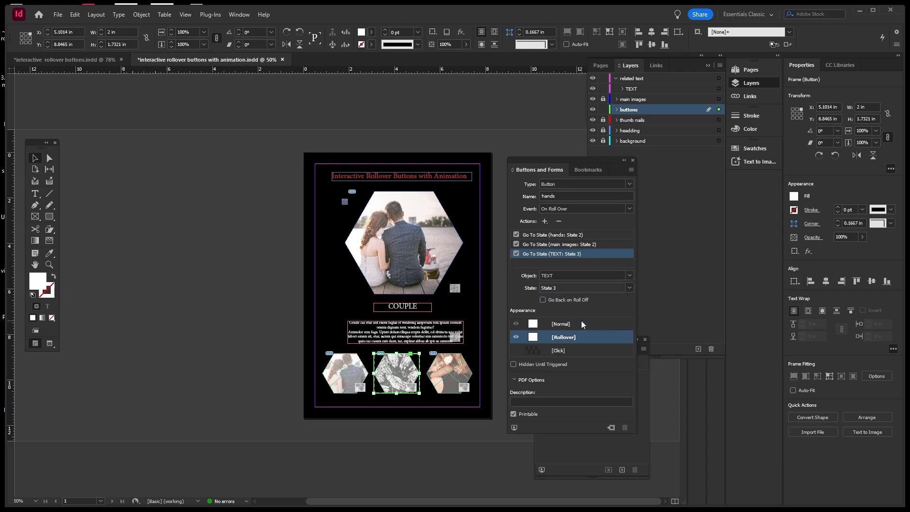
click(464, 374)
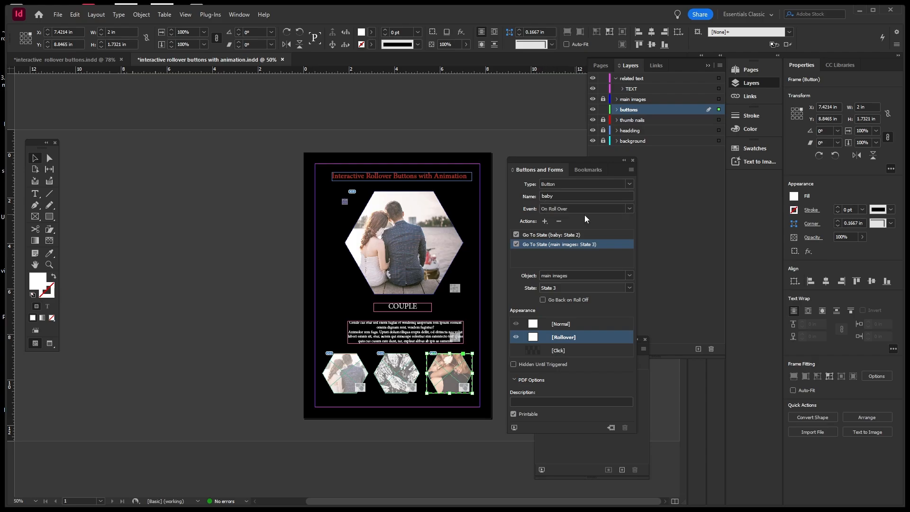
Add a Go To State action to the baby button targeting TEXT: State 2.
click(545, 221)
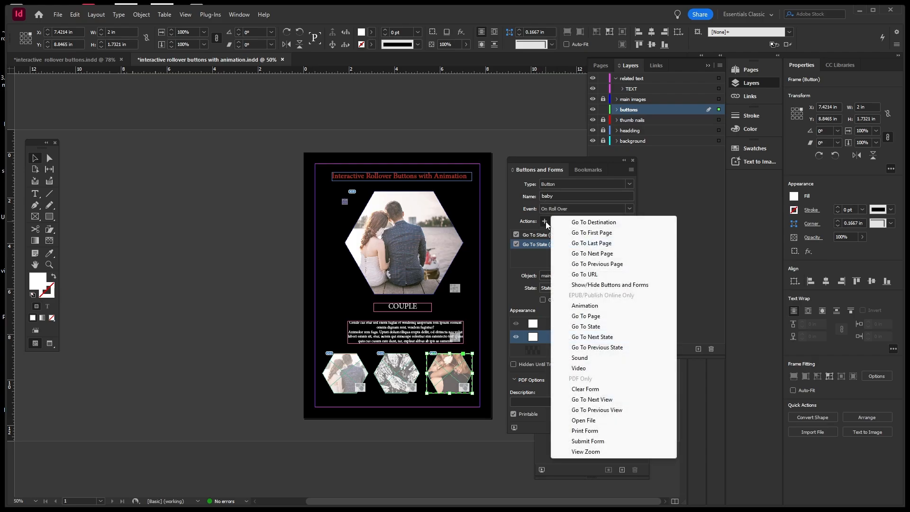
click(576, 326)
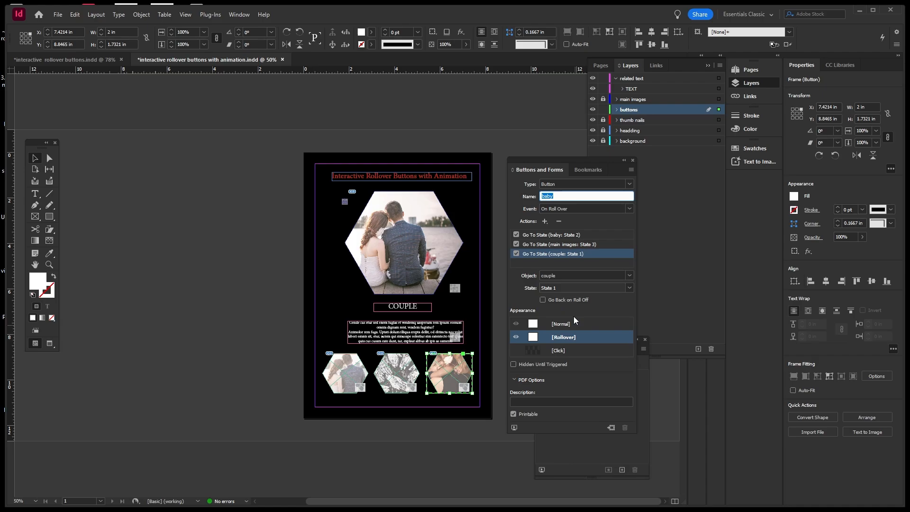
click(628, 276)
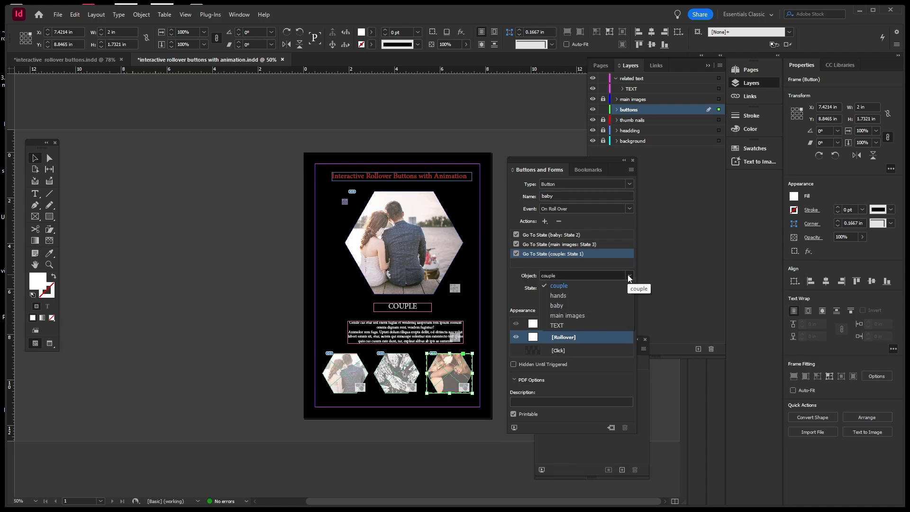
click(564, 325)
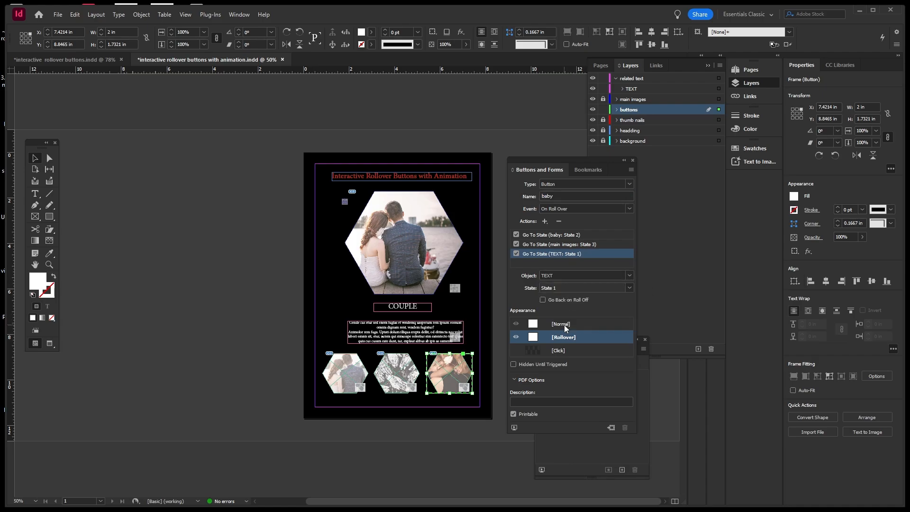
click(626, 286)
click(585, 339)
click(514, 428)
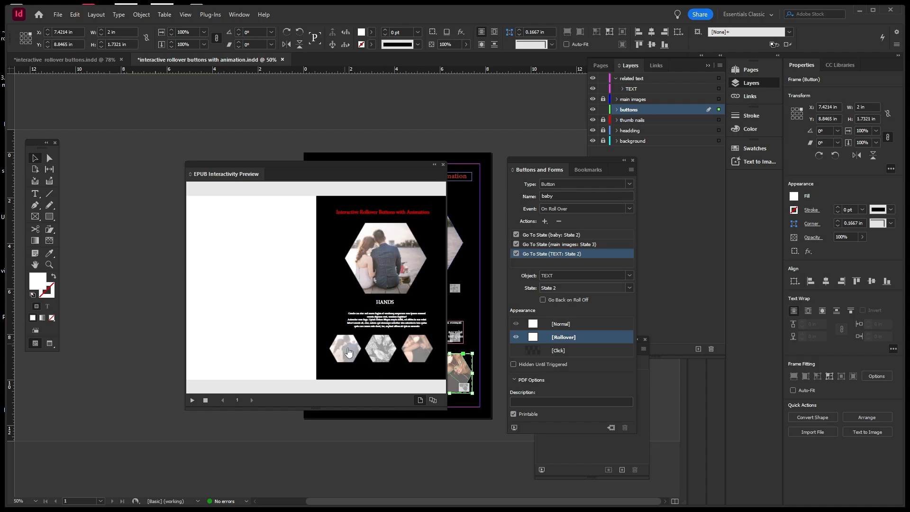
mouse_move(392, 358)
mouse_move(358, 358)
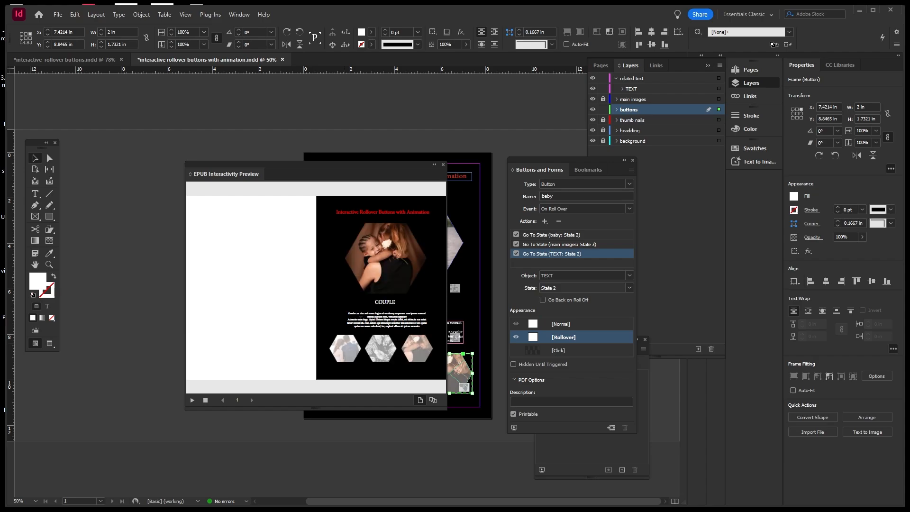
click(444, 165)
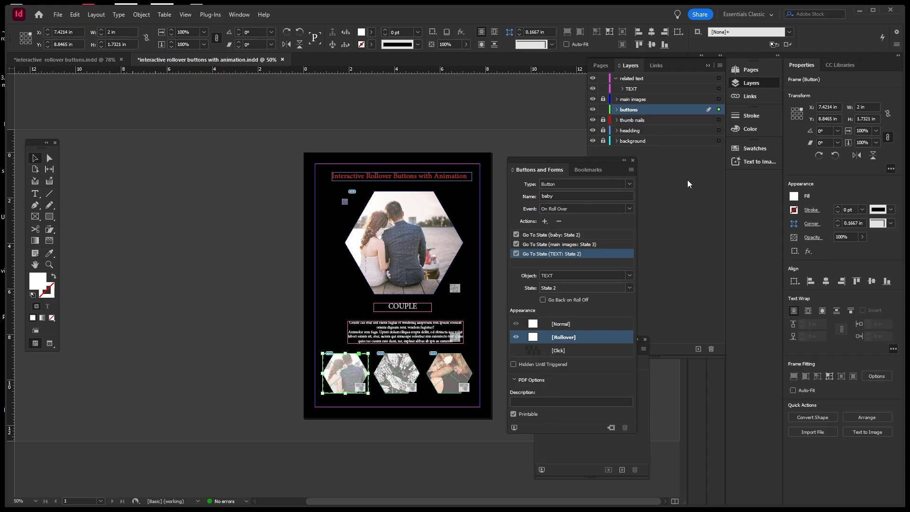
Select the TEXT multi-state caption frame and view its BABY, HANDS and COUPLE states.
click(687, 179)
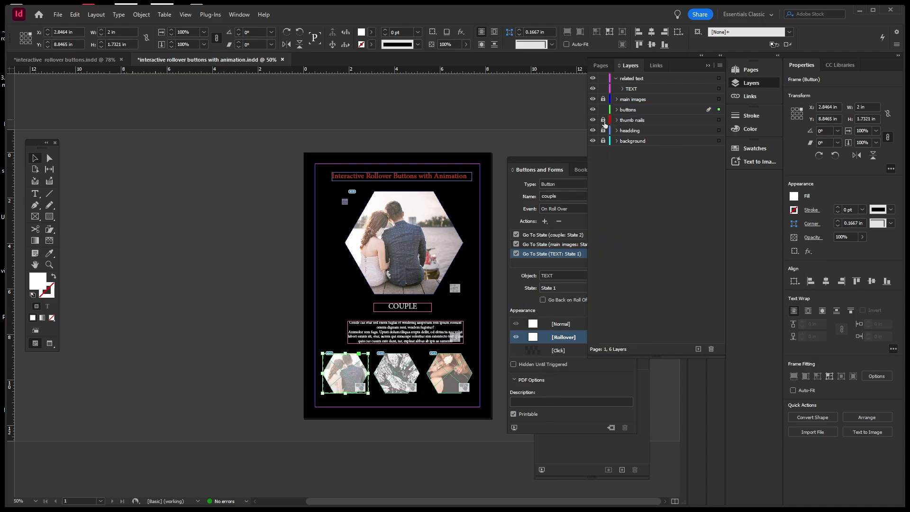
click(632, 89)
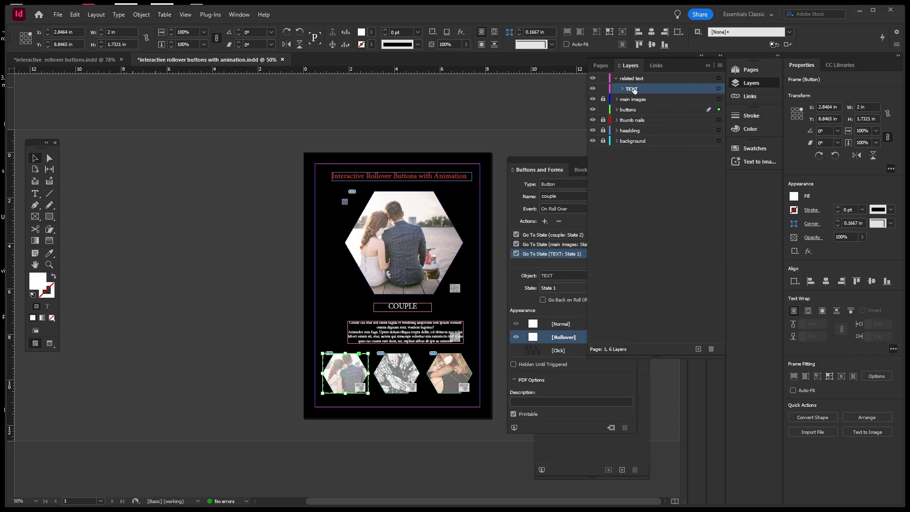
click(572, 439)
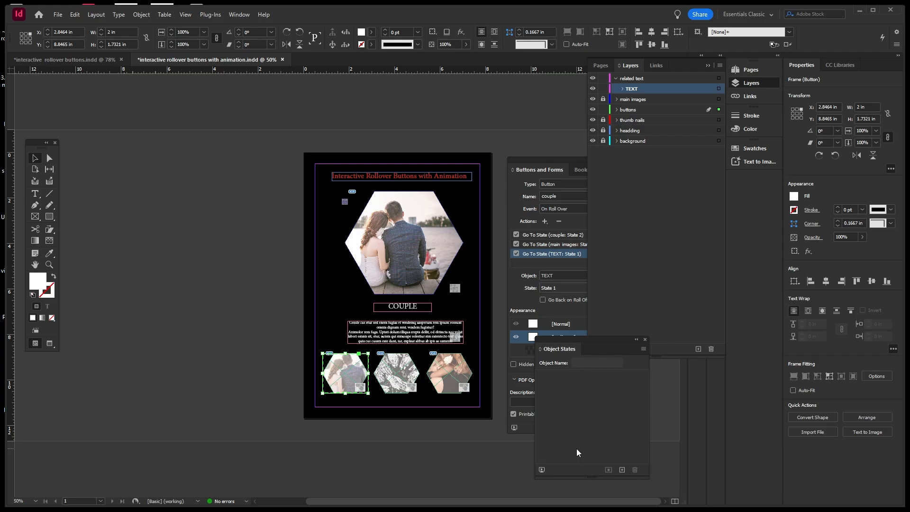
click(435, 339)
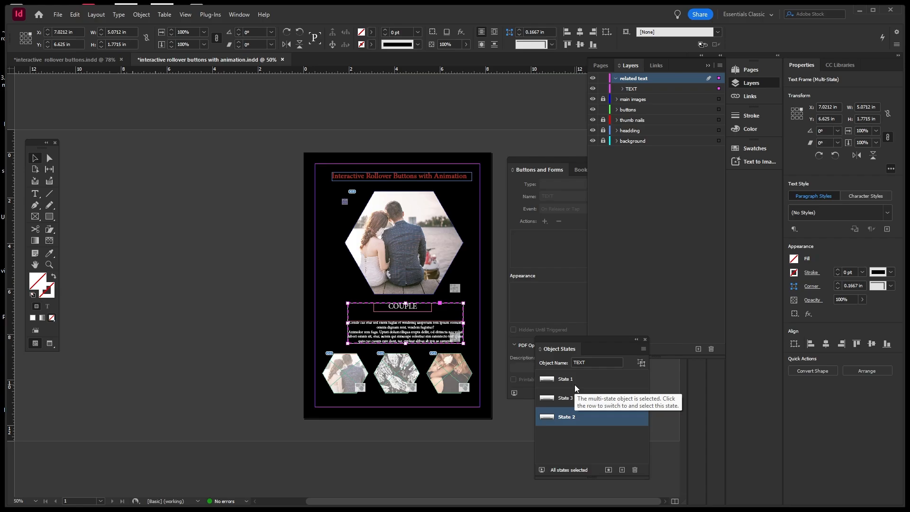
click(570, 398)
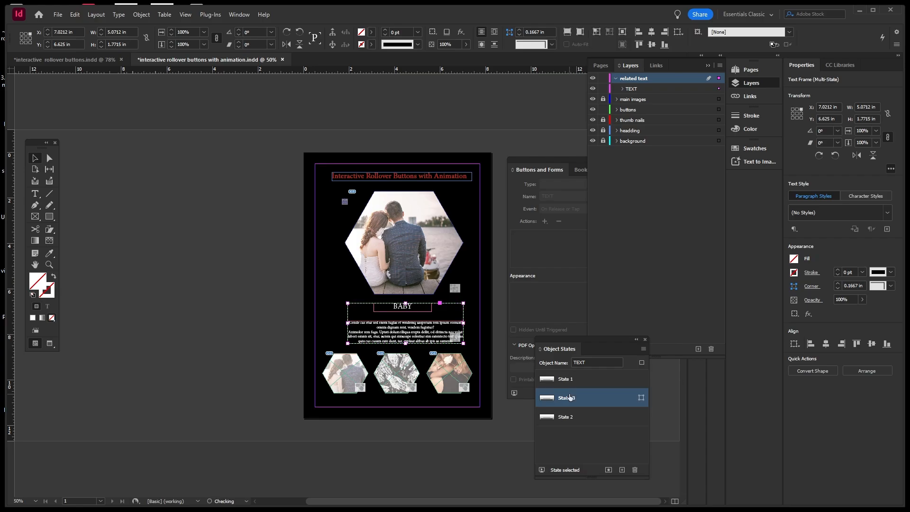
click(571, 380)
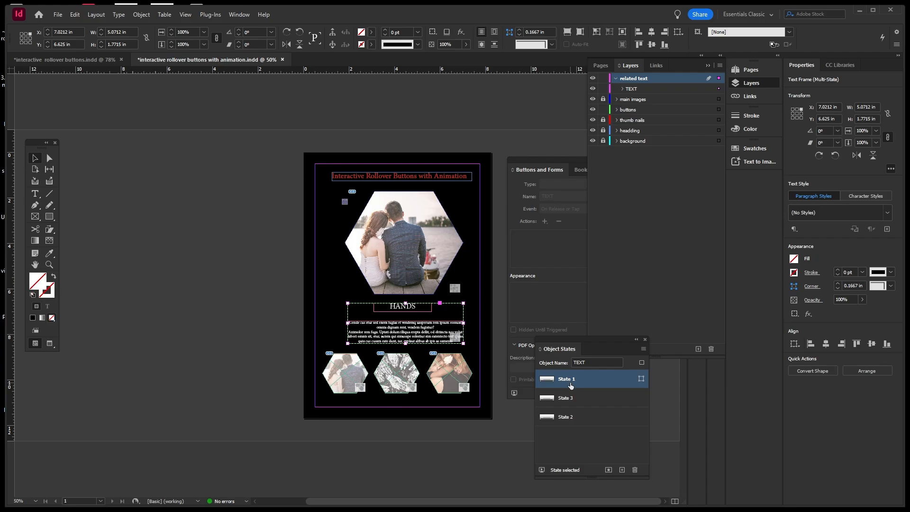
click(571, 417)
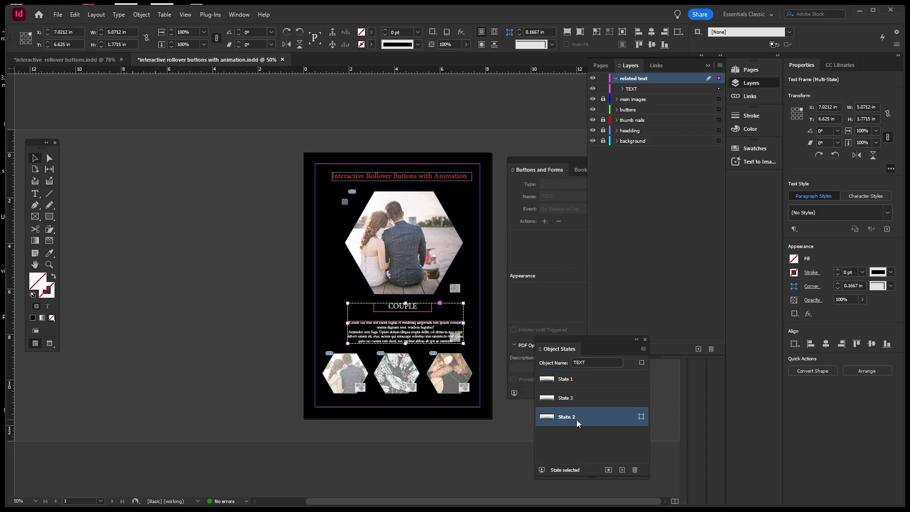
Drag State 2 to the top of the states list and check each state, leaving BABY showing.
drag(576, 419, 581, 370)
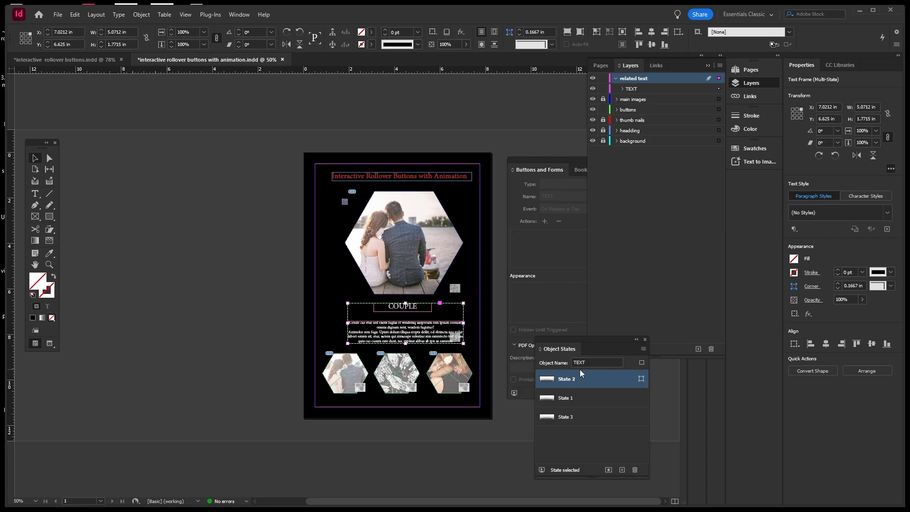
click(571, 403)
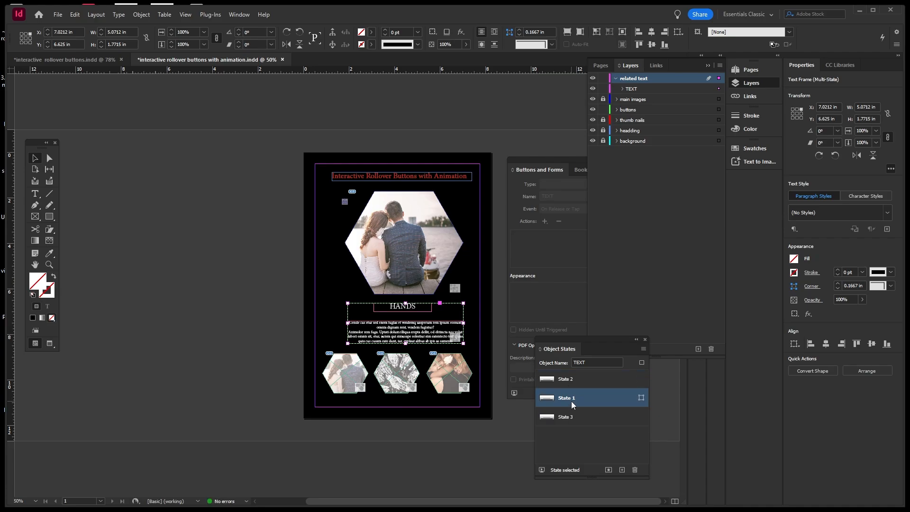
click(576, 422)
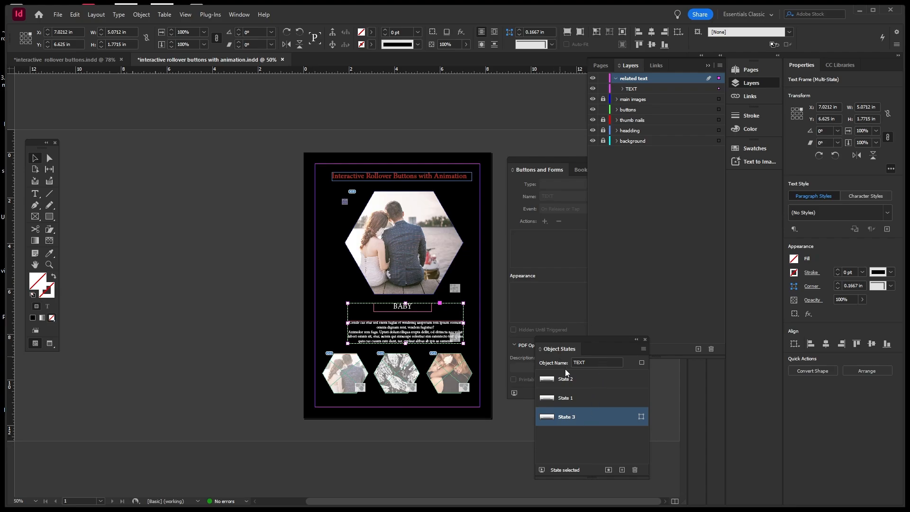
click(570, 382)
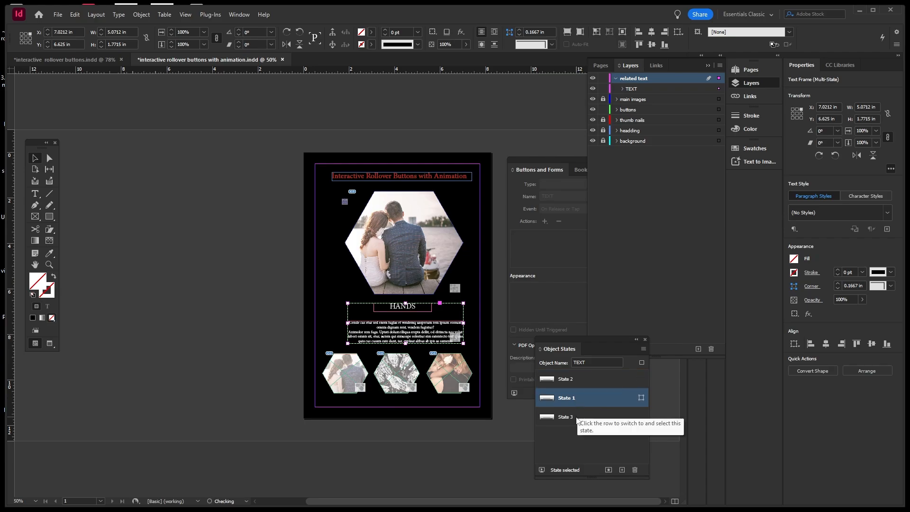
click(576, 417)
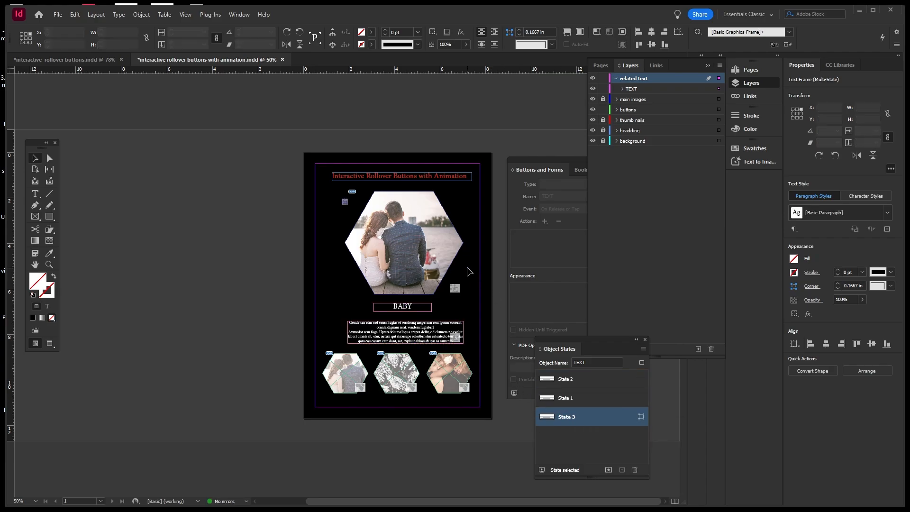
click(350, 367)
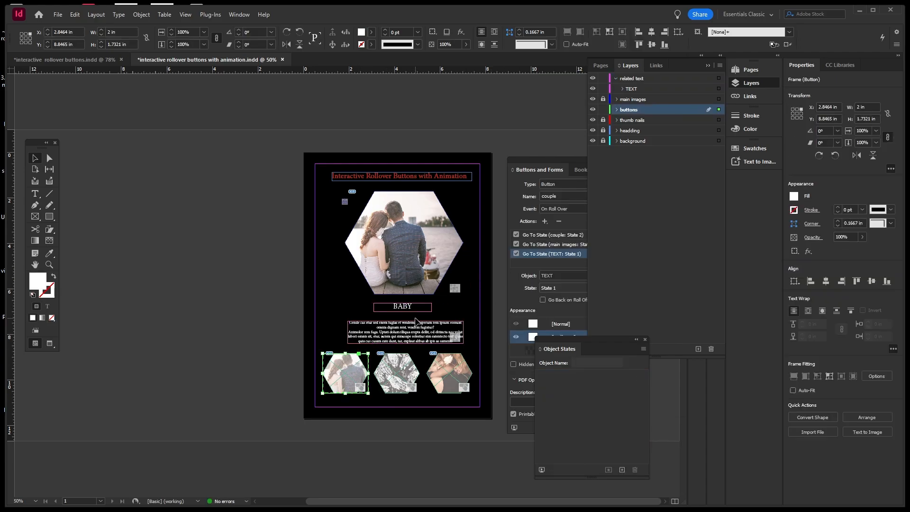
Set the couple button's caption action to TEXT State 2 and the hands button's to State 1.
click(583, 163)
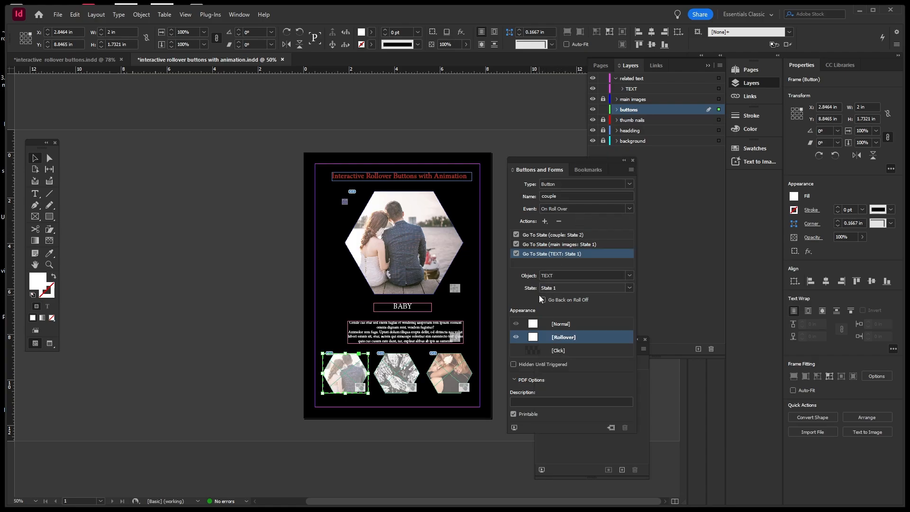
click(629, 288)
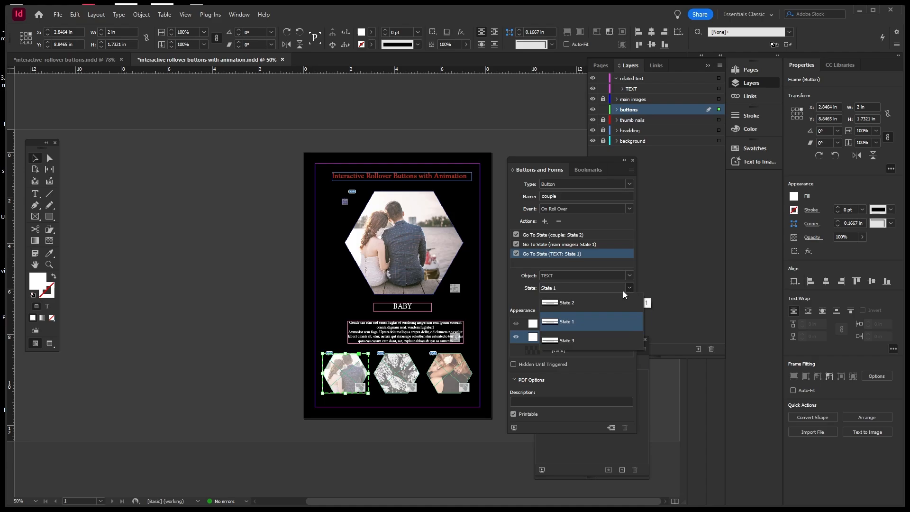
click(568, 302)
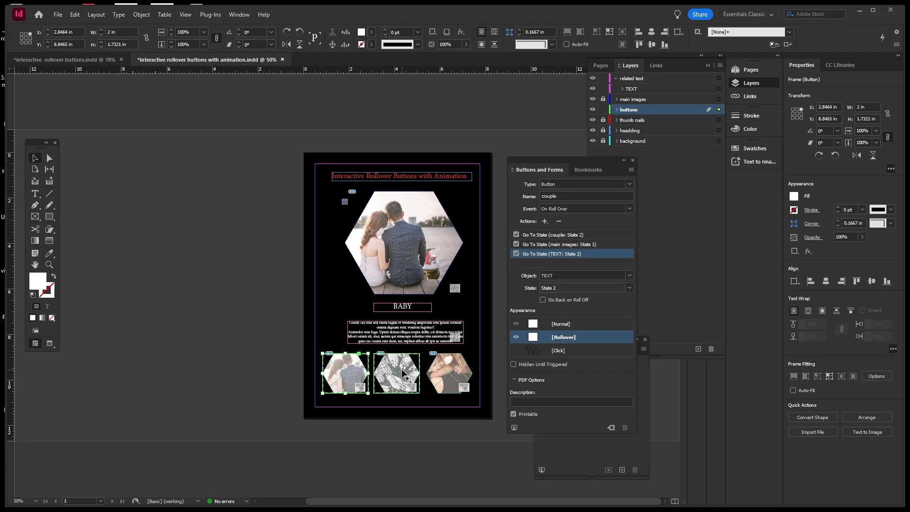
click(402, 373)
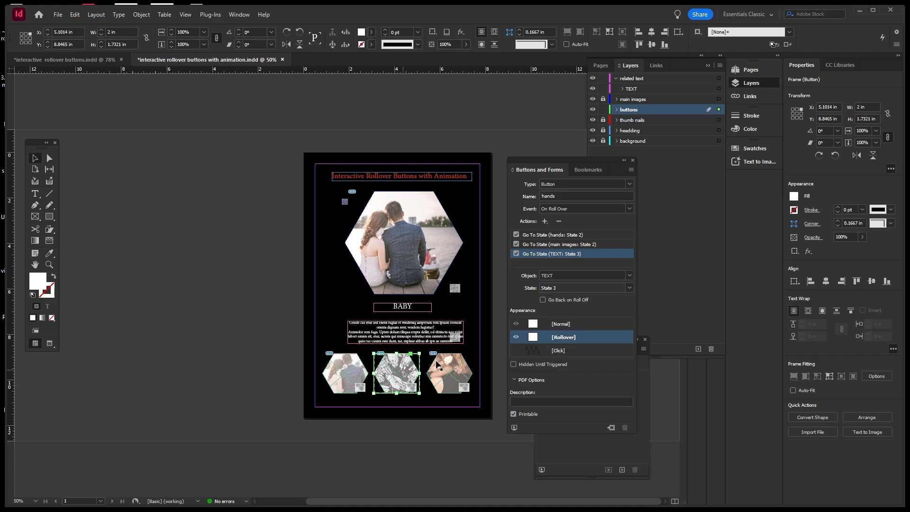
click(629, 288)
click(564, 296)
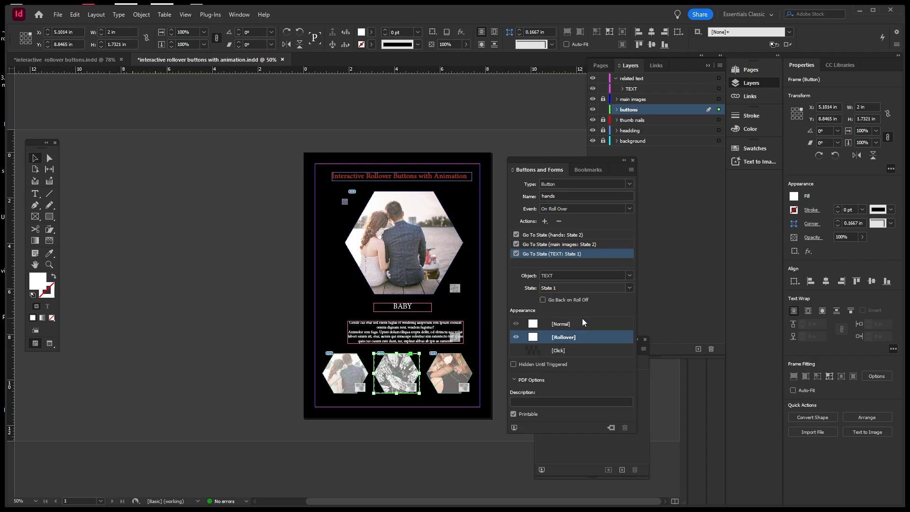
Set the baby button's caption action to TEXT State 3 and preview the spread's interactivity.
click(459, 372)
click(630, 288)
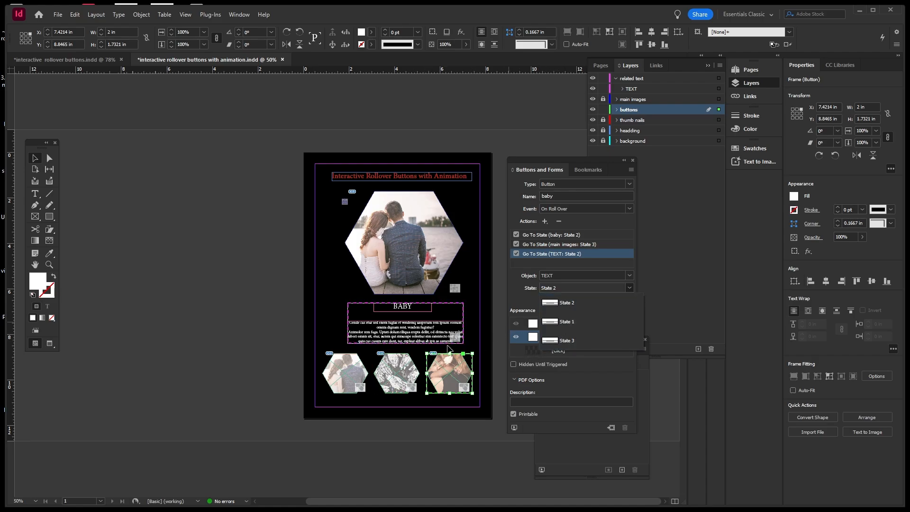
click(573, 342)
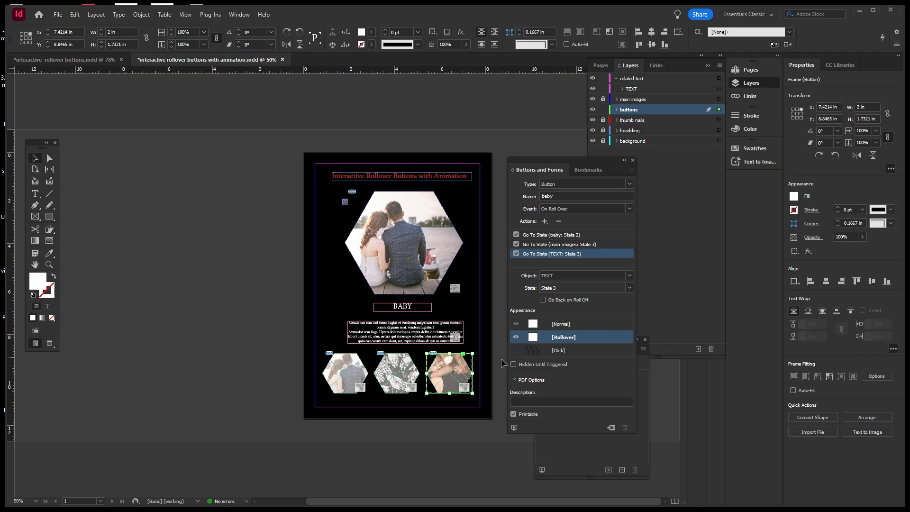
click(515, 428)
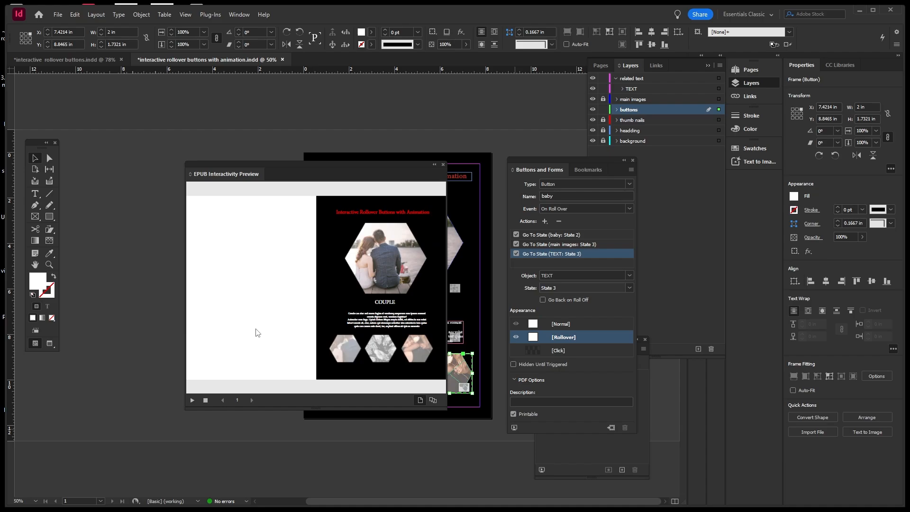
Test the BABY, HANDS and COUPLE thumbnail rollovers in the EPUB Interactivity Preview, then close it.
mouse_move(414, 351)
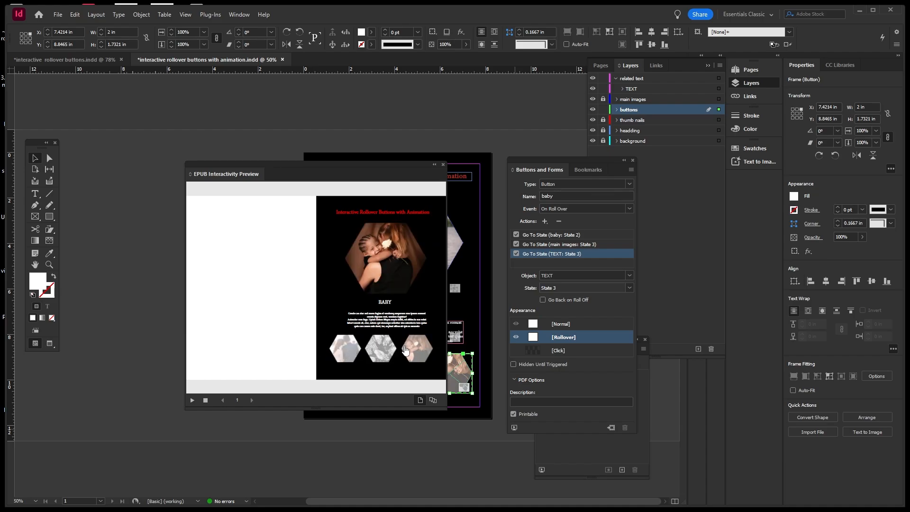
mouse_move(383, 355)
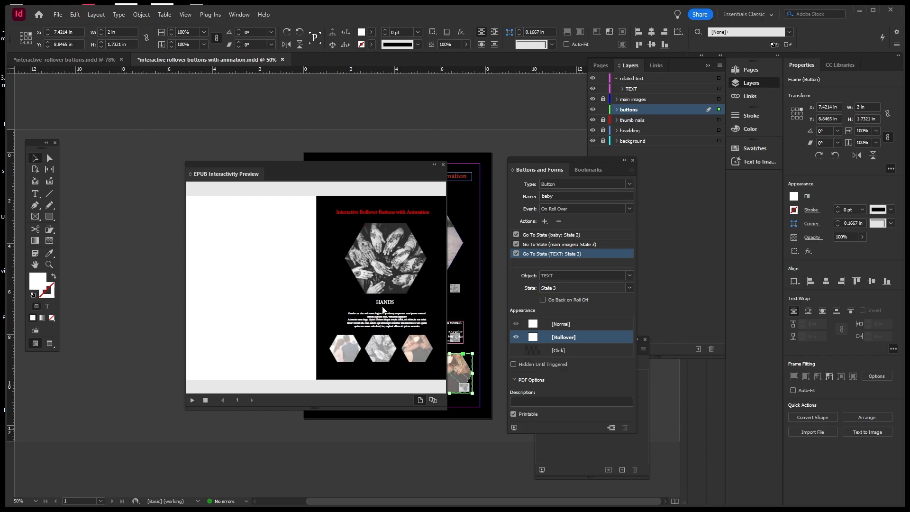
mouse_move(332, 349)
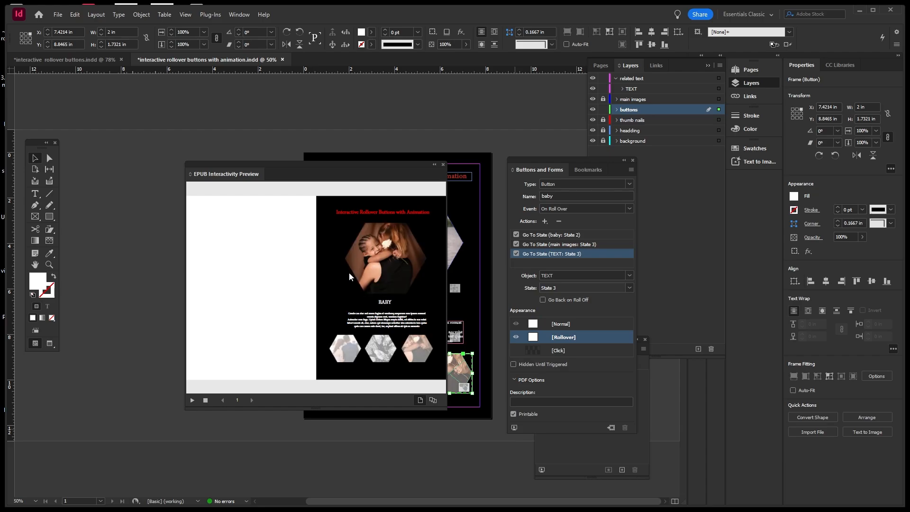
click(443, 164)
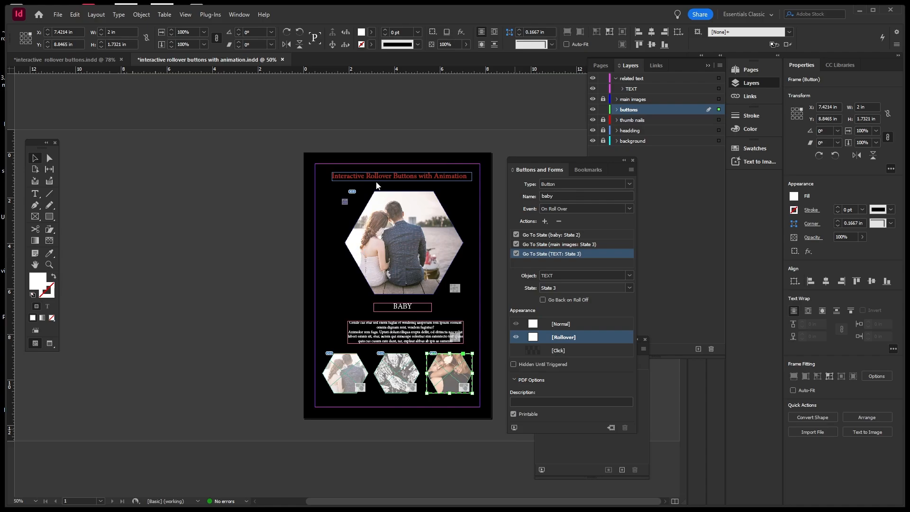
Unlock the headding layer, centre the heading text in its frame, and save the document.
key(ctrl+s)
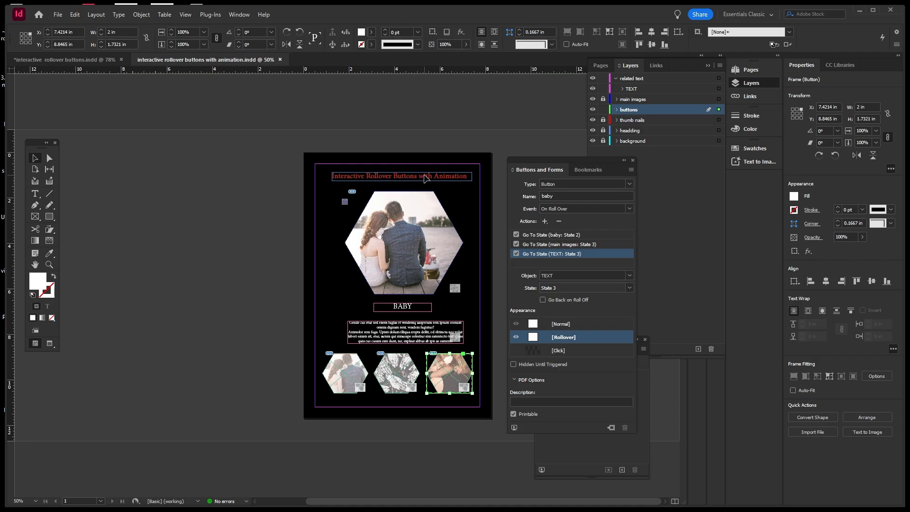
click(603, 131)
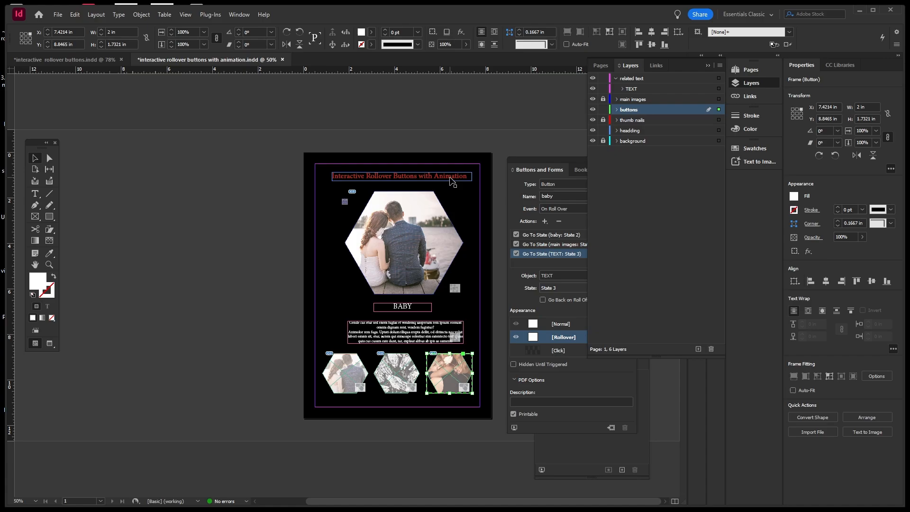
click(449, 178)
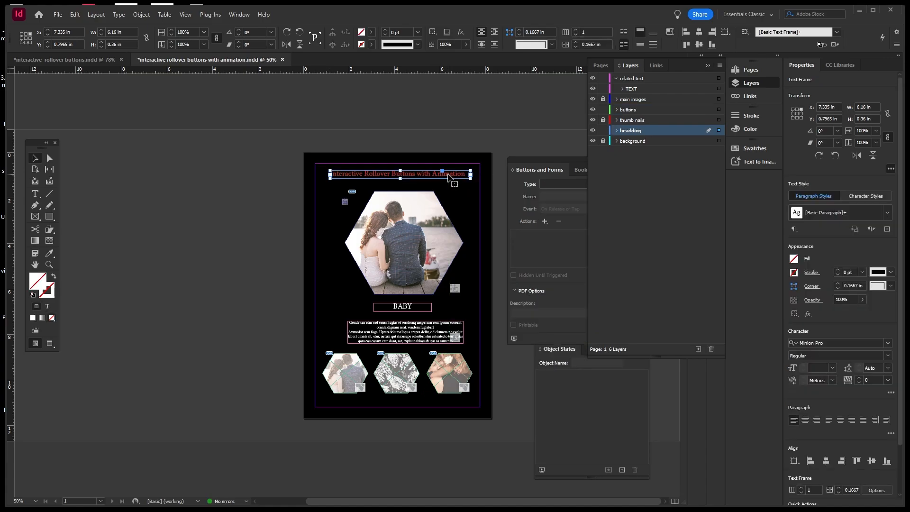
drag(449, 179, 446, 178)
click(469, 141)
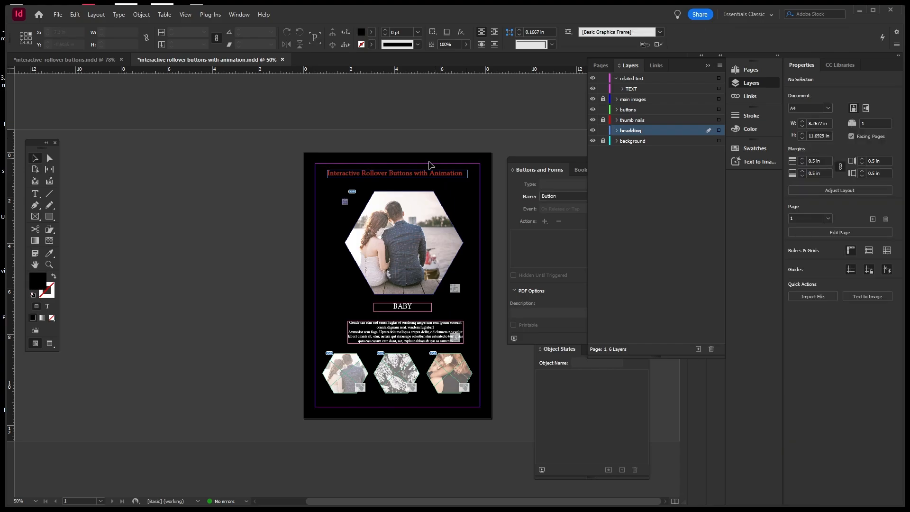
click(429, 175)
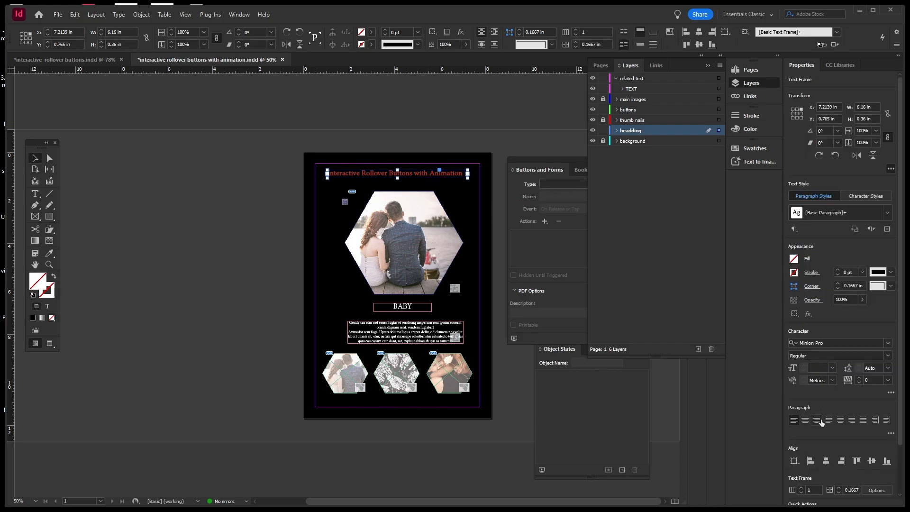
click(805, 420)
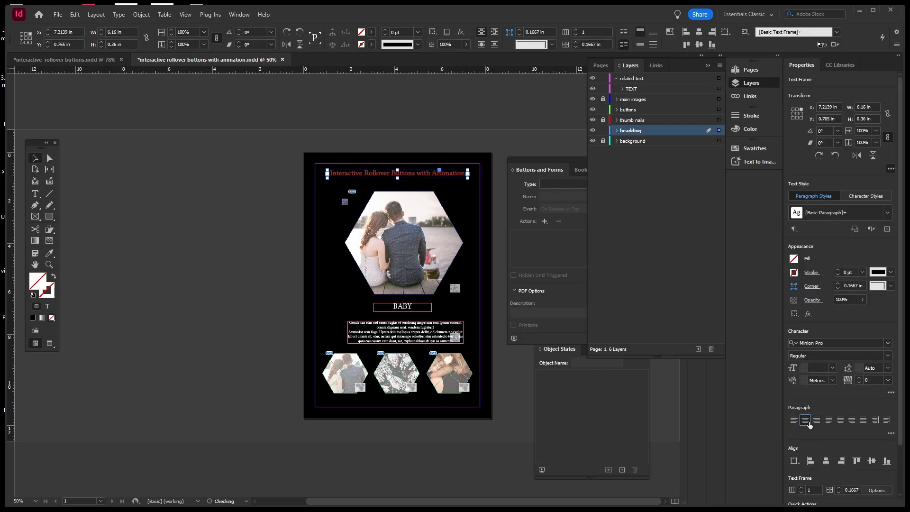
click(524, 126)
key(ctrl+s)
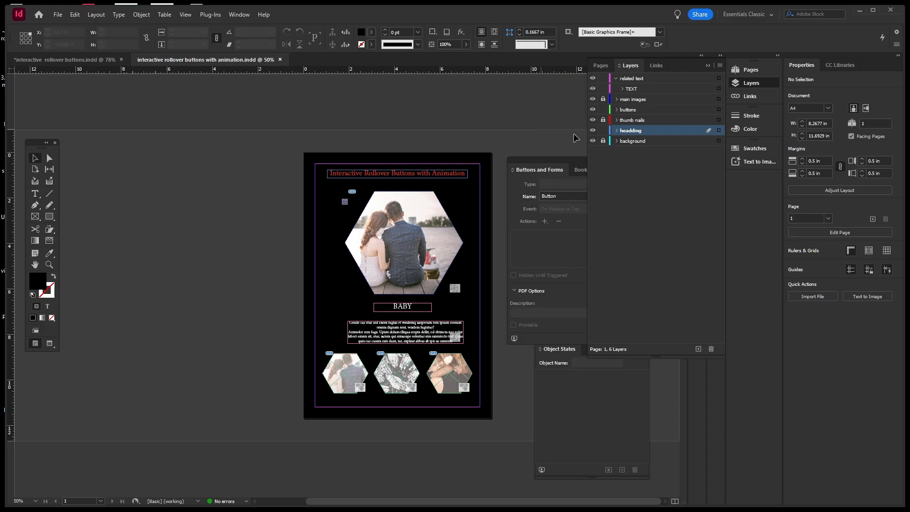
Relock the headding, buttons, TEXT and related text layers, add empty Layer 7, and save.
click(603, 131)
click(603, 110)
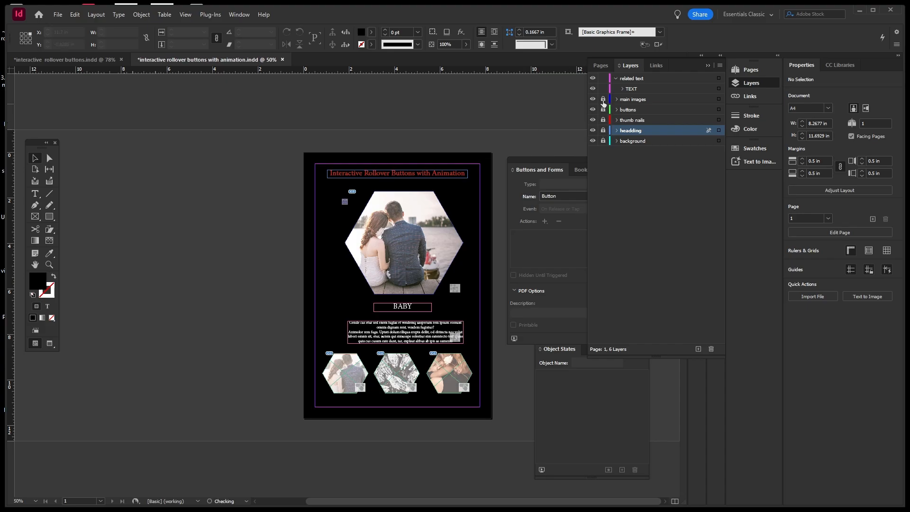
click(603, 89)
click(604, 79)
click(616, 78)
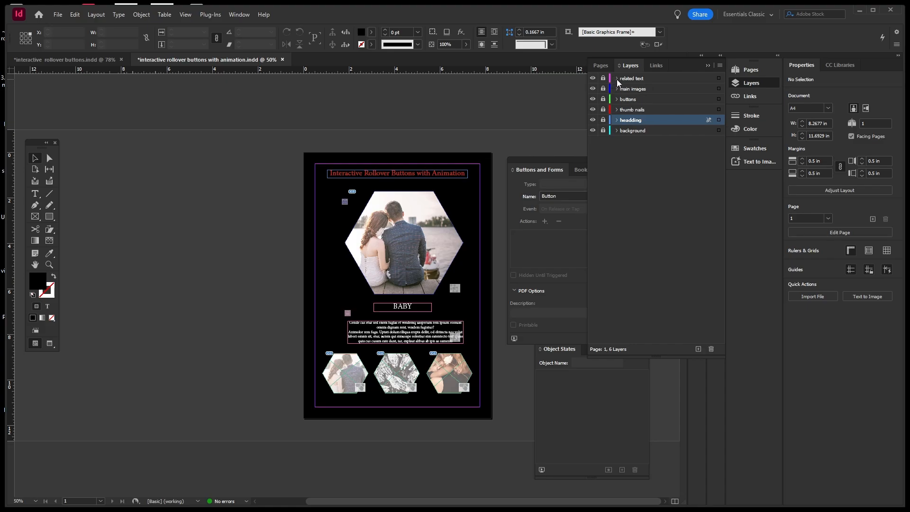
click(647, 79)
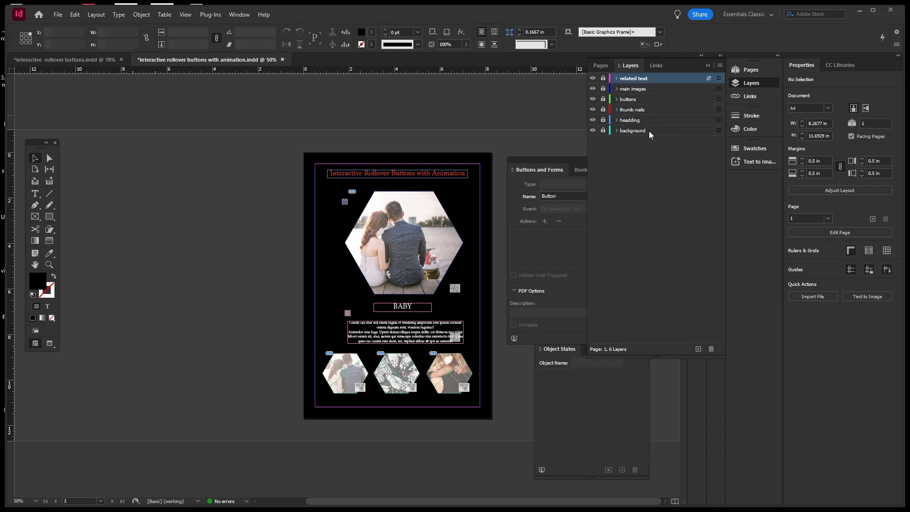
click(698, 349)
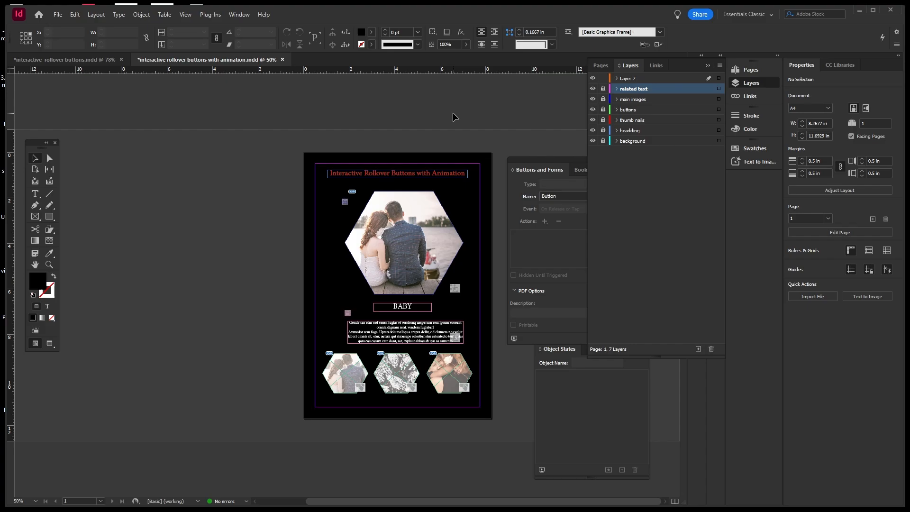
key(ctrl+s)
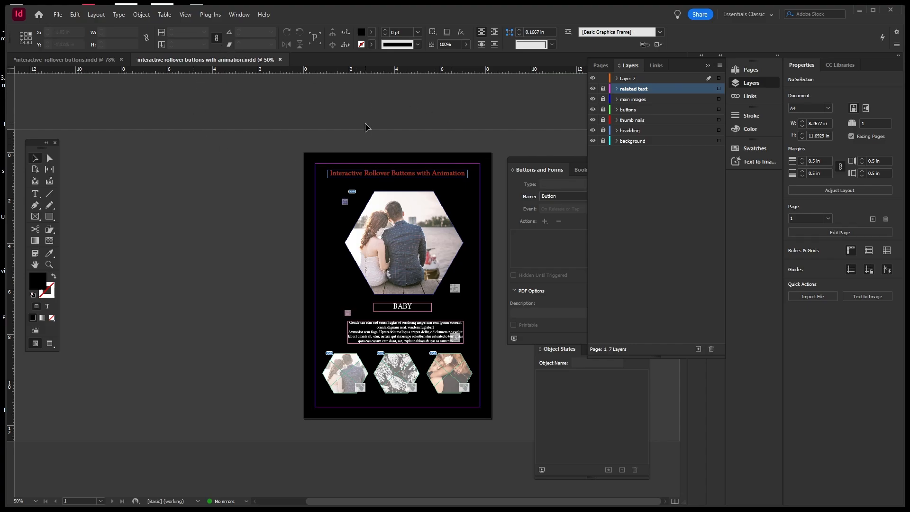
Publish the rollover buttons document online via File > Publish Online with its default settings.
click(61, 15)
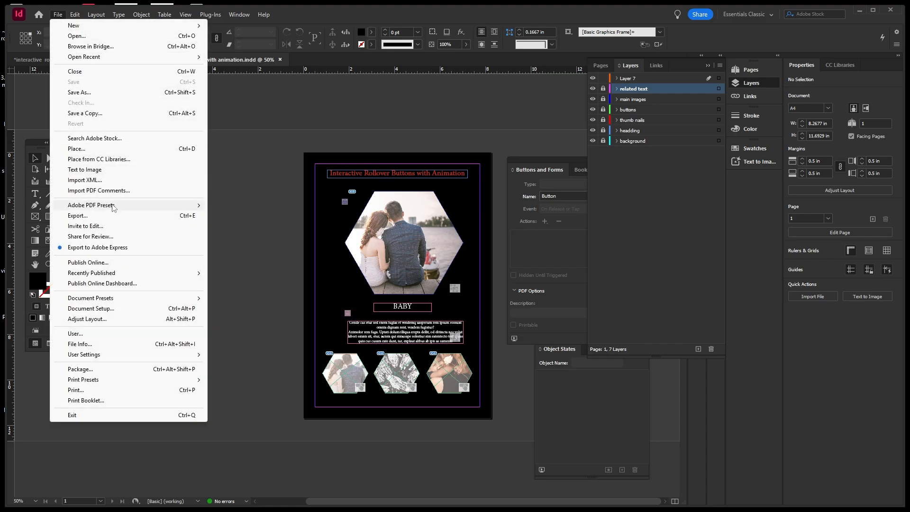
click(118, 264)
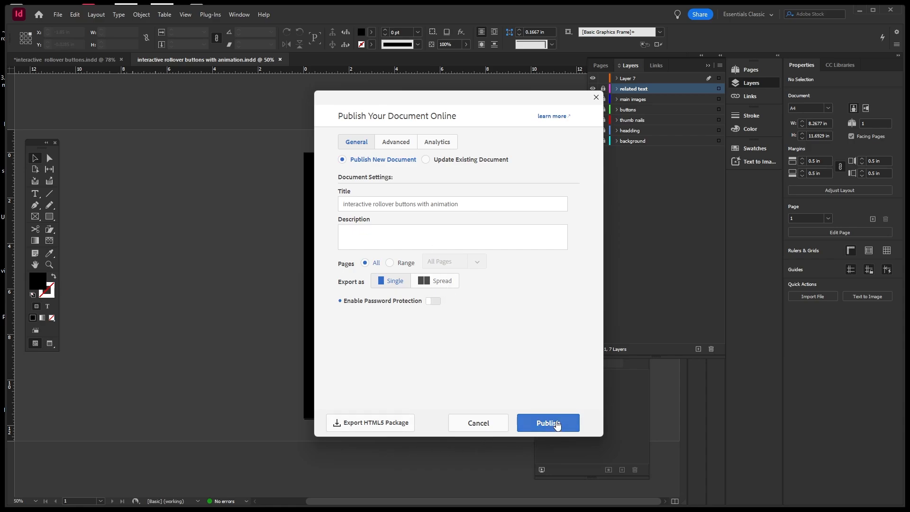
click(557, 425)
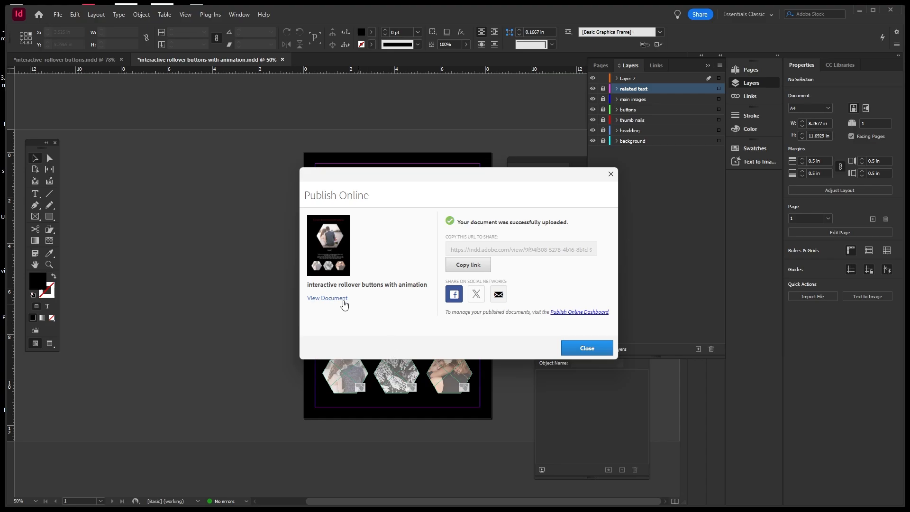
View the published page in Chrome, test the HANDS, BABY and COUPLE rollovers, then close the browser and the confirmation.
click(336, 302)
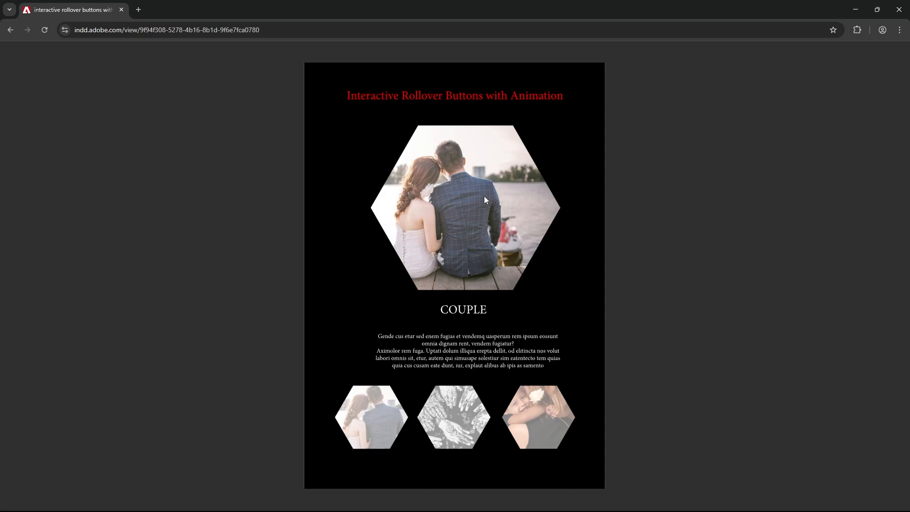
mouse_move(443, 429)
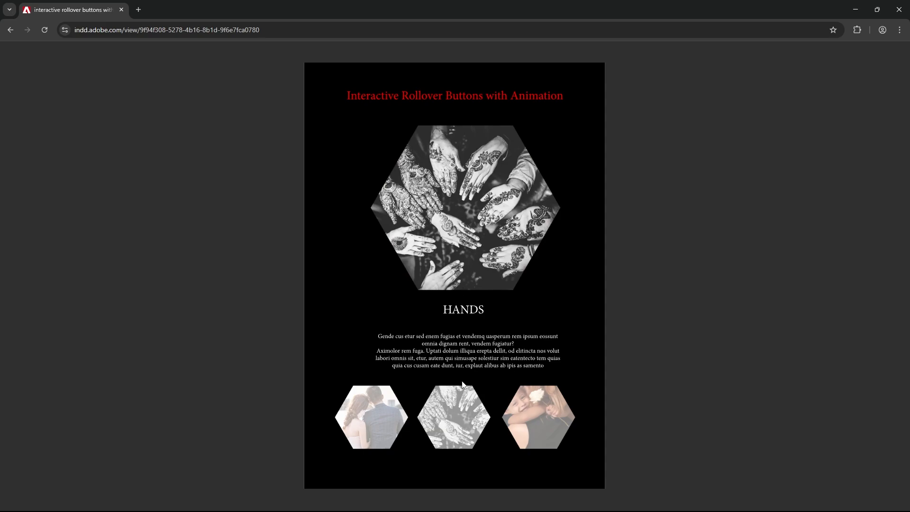
mouse_move(525, 429)
mouse_move(405, 394)
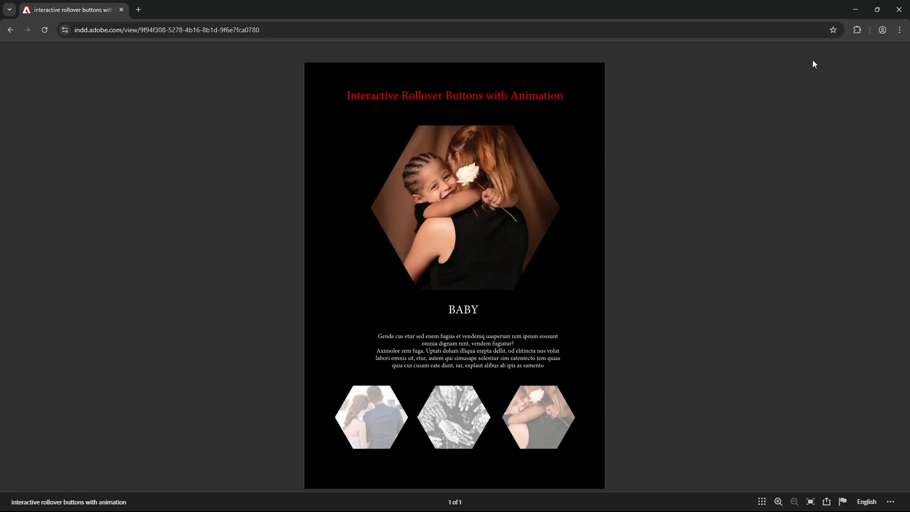
click(899, 10)
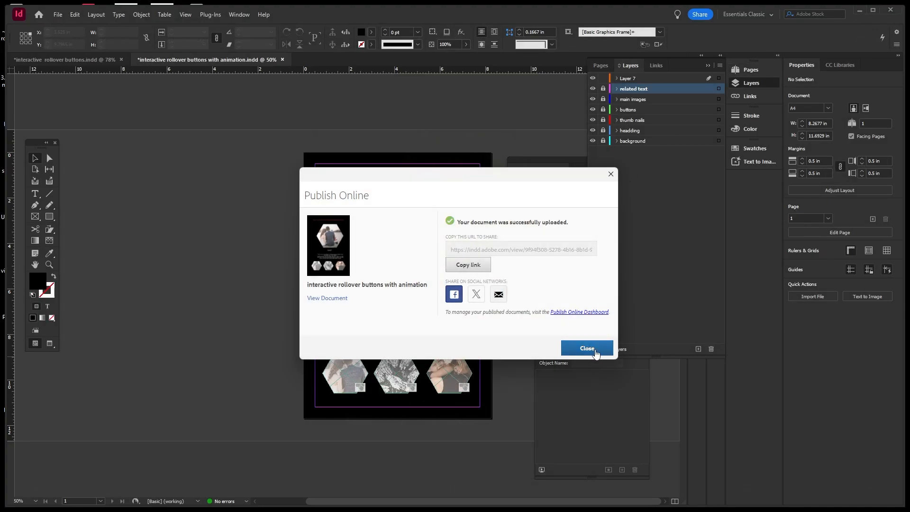
click(587, 349)
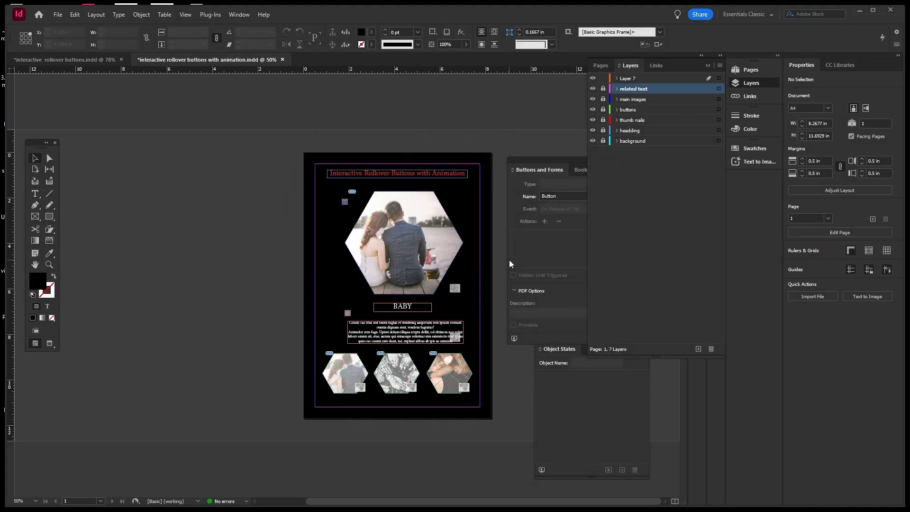